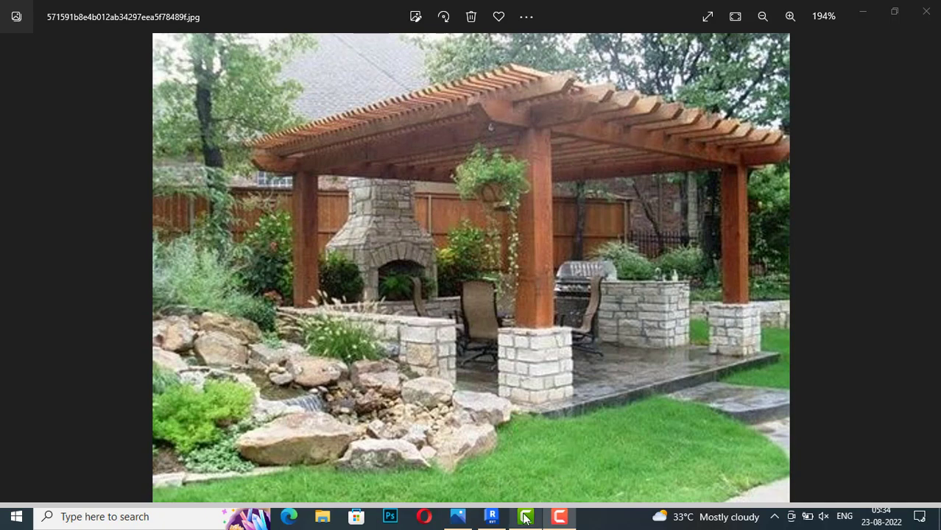
Step: Switch from the pergola photo in Windows Photos to Revit's Home screen
{"action": "left_click", "coordinate": [492, 517]}
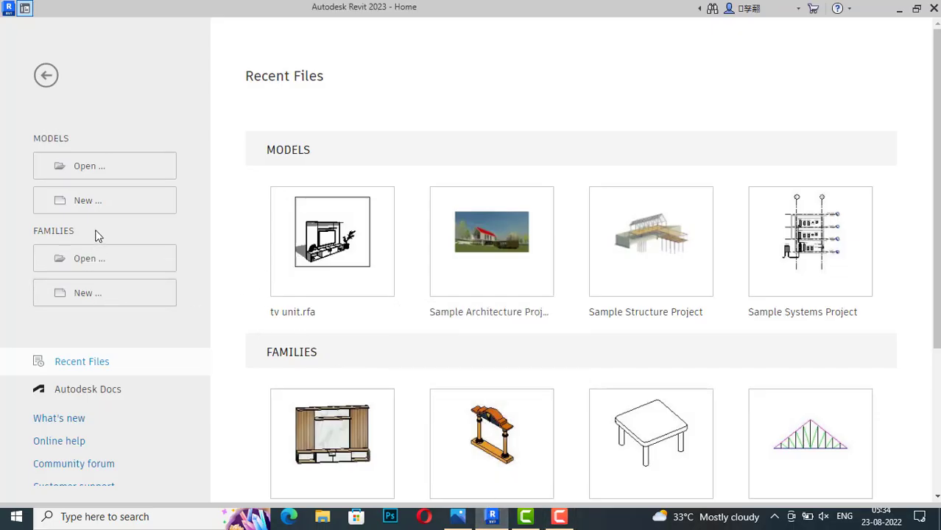
Step: Create a new family from the English-Imperial Generic Model.rft template
{"action": "left_click", "coordinate": [89, 299]}
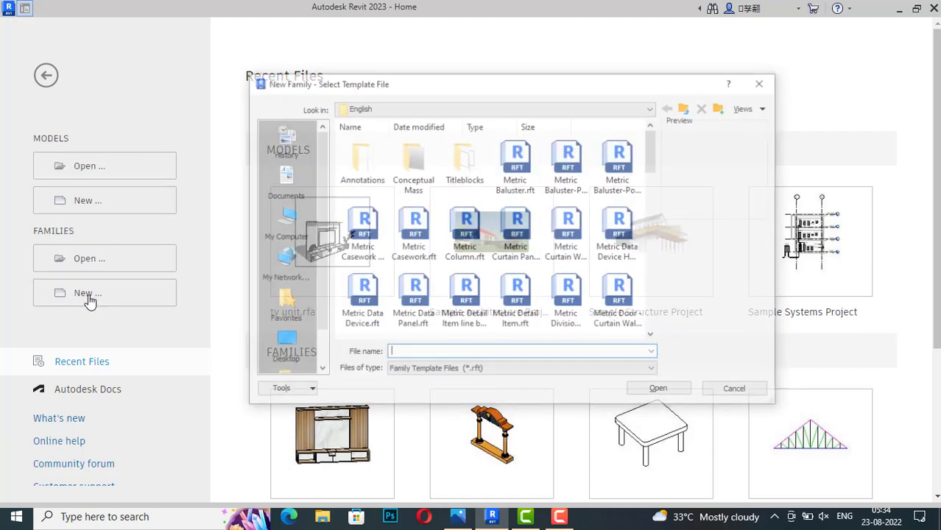
{"action": "left_click", "coordinate": [482, 108]}
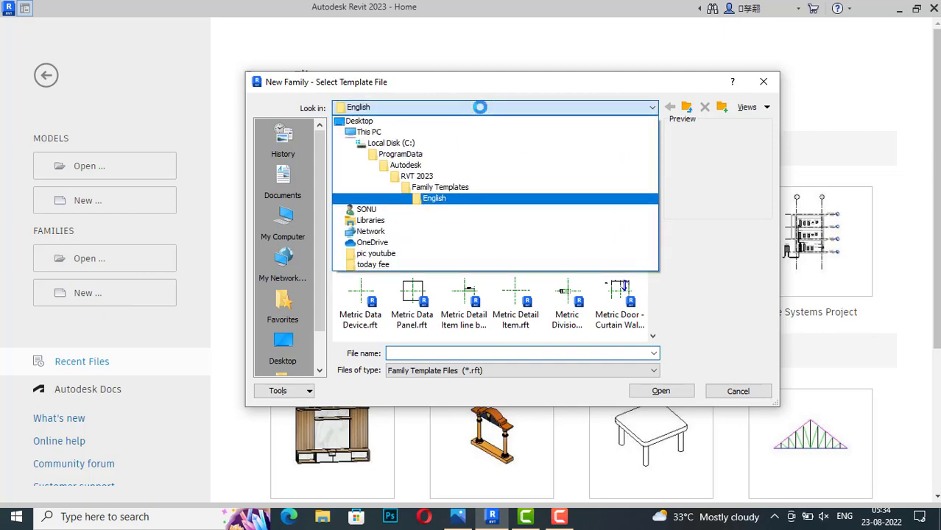
{"action": "left_click", "coordinate": [482, 188]}
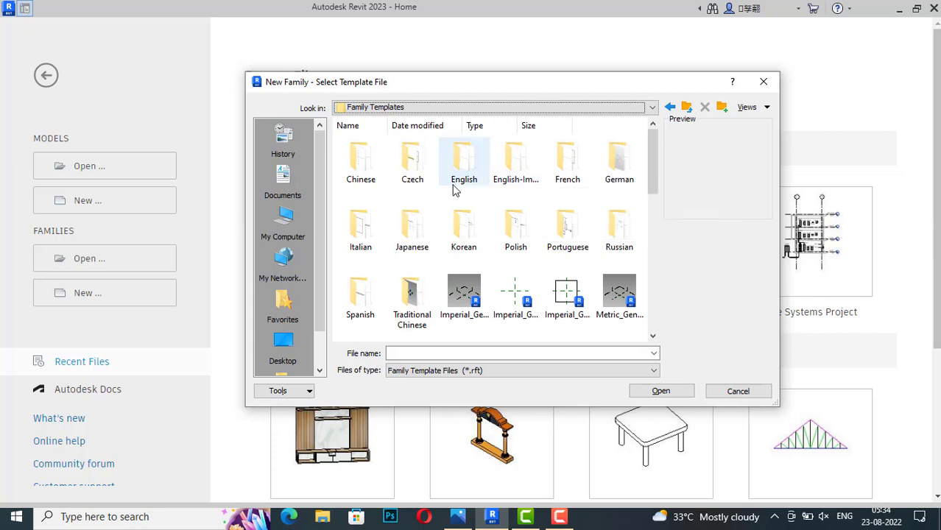
{"action": "mouse_move", "coordinate": [464, 162]}
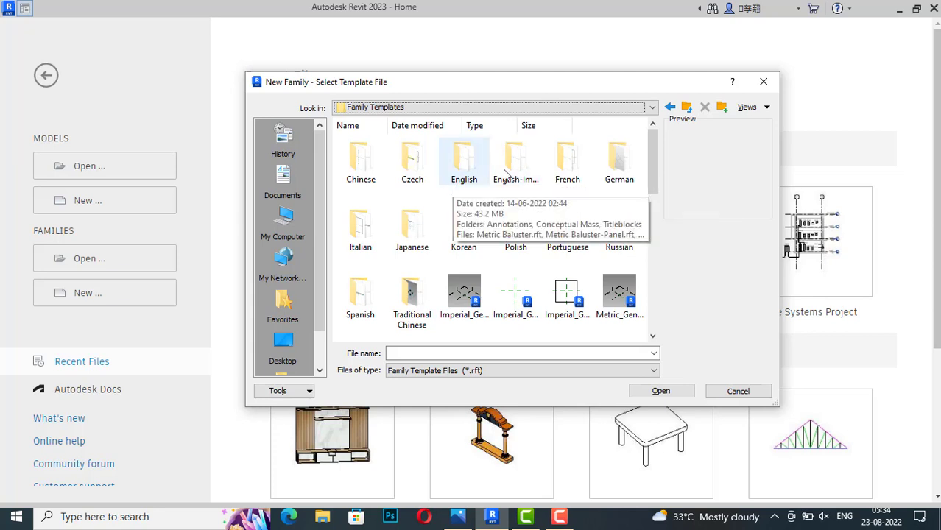
{"action": "double_click", "coordinate": [509, 168]}
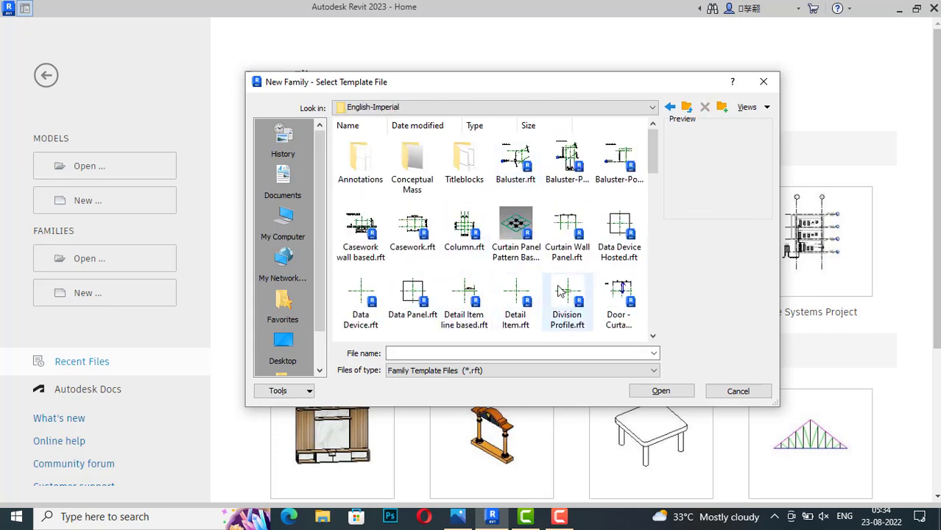
{"action": "mouse_move", "coordinate": [568, 298]}
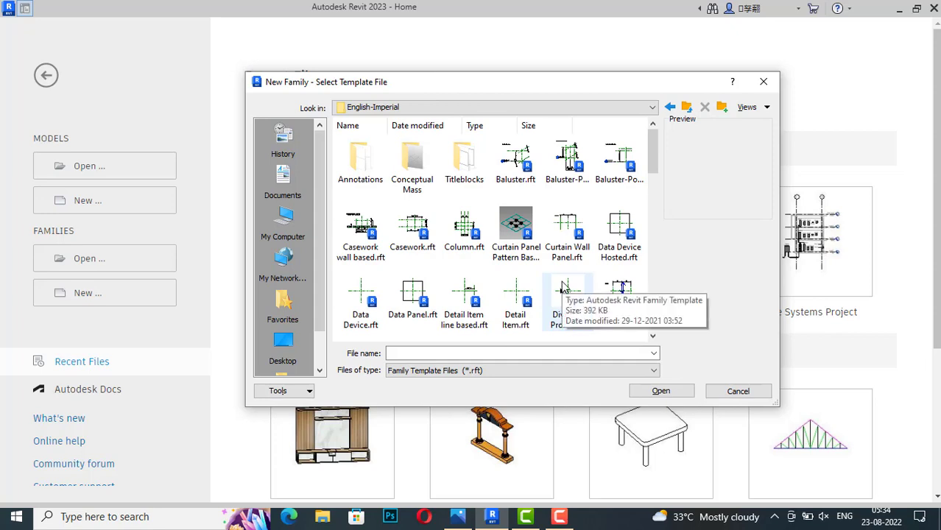
{"action": "scroll", "coordinate": [563, 287], "scroll_direction": "down", "scroll_amount": 1}
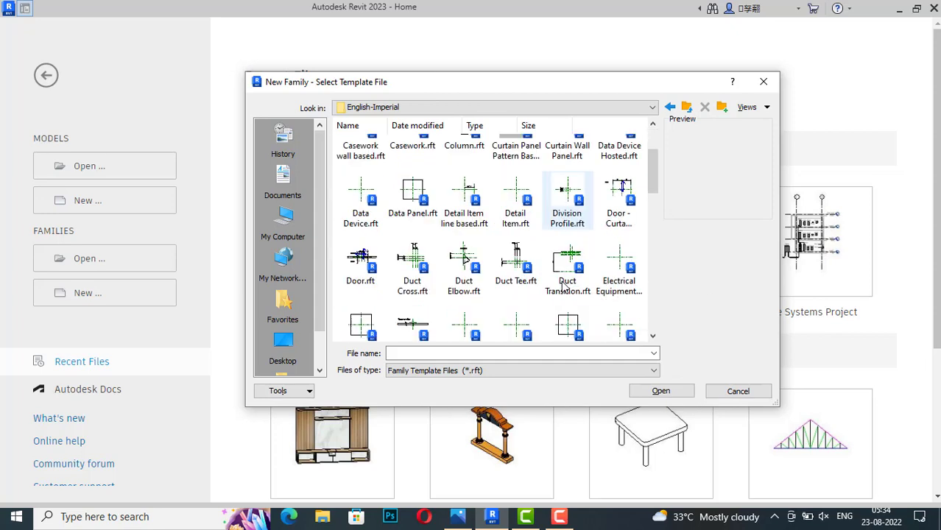
{"action": "scroll", "coordinate": [563, 287], "scroll_direction": "down", "scroll_amount": 1}
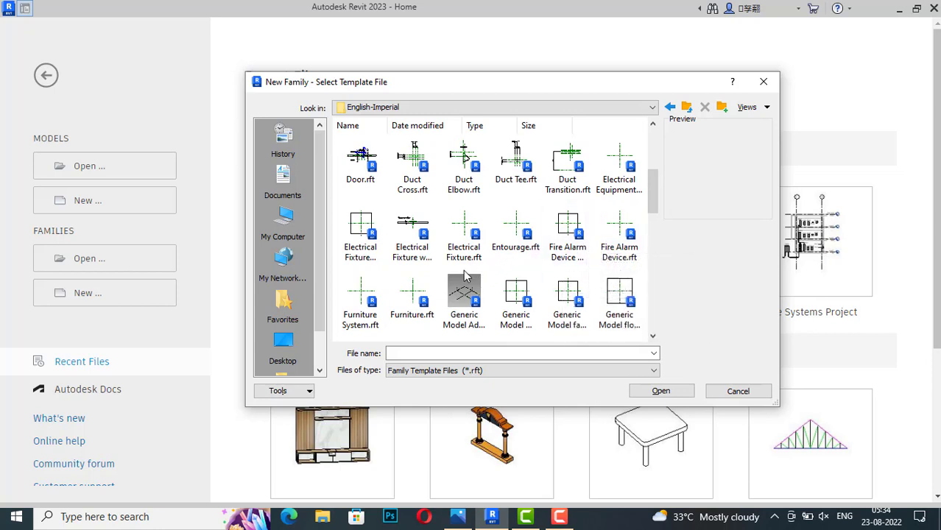
{"action": "scroll", "coordinate": [464, 276], "scroll_direction": "down", "scroll_amount": 1}
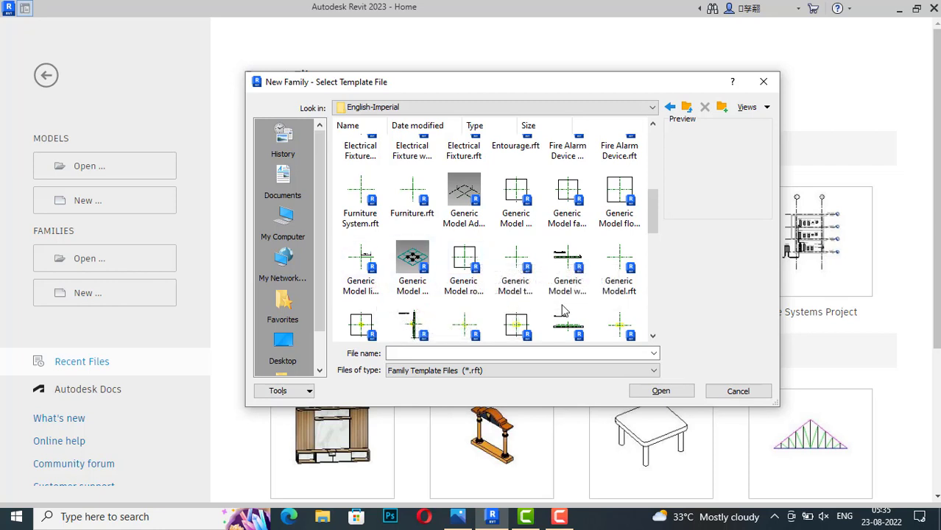
{"action": "double_click", "coordinate": [632, 294]}
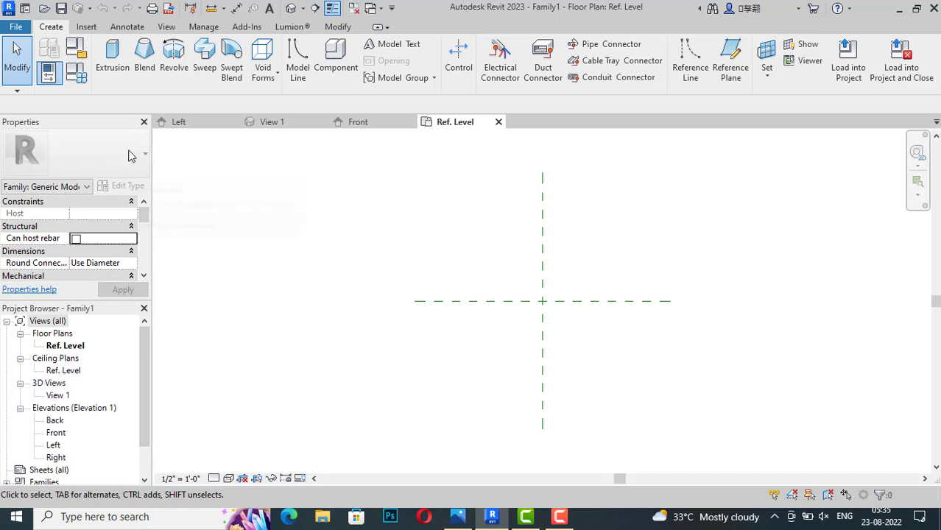
Step: Sketch a 12' x 12' rectangle as a new extrusion profile on Ref. Level
{"action": "left_click", "coordinate": [112, 56]}
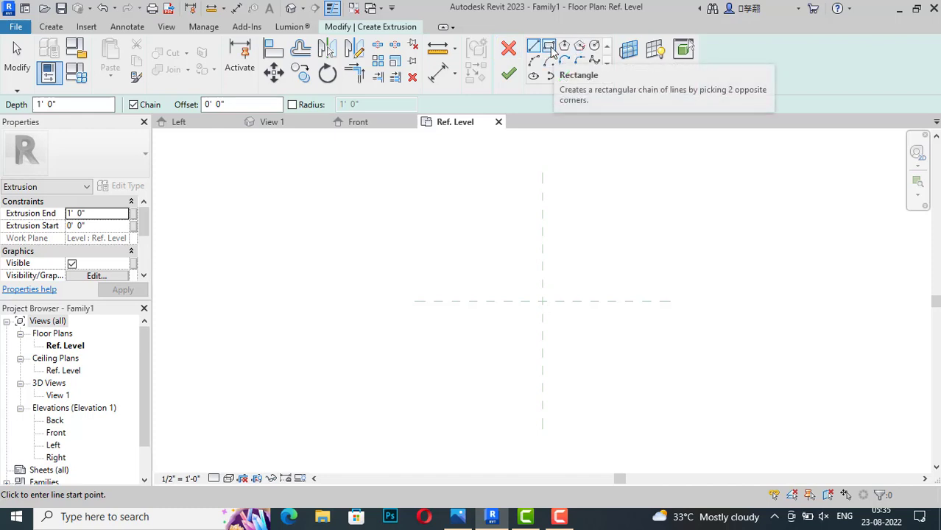
{"action": "left_click", "coordinate": [550, 46]}
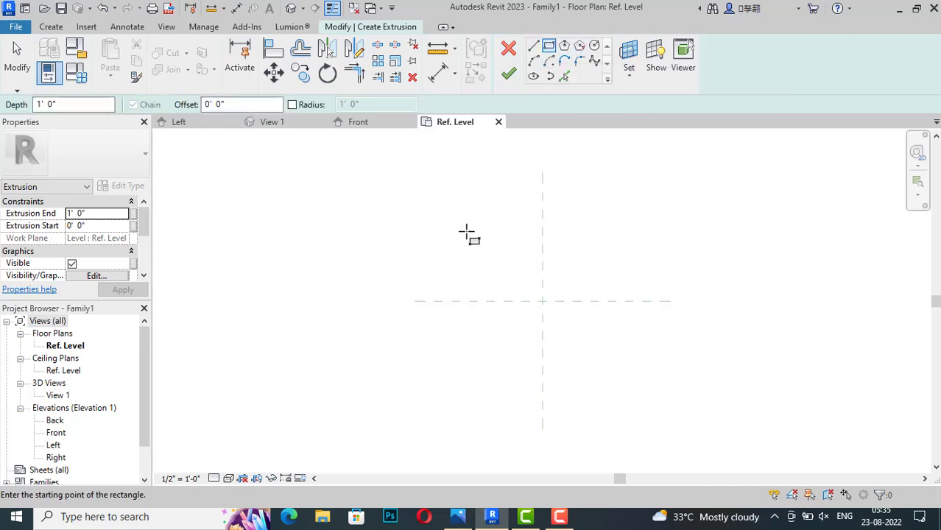
{"action": "left_click", "coordinate": [467, 231]}
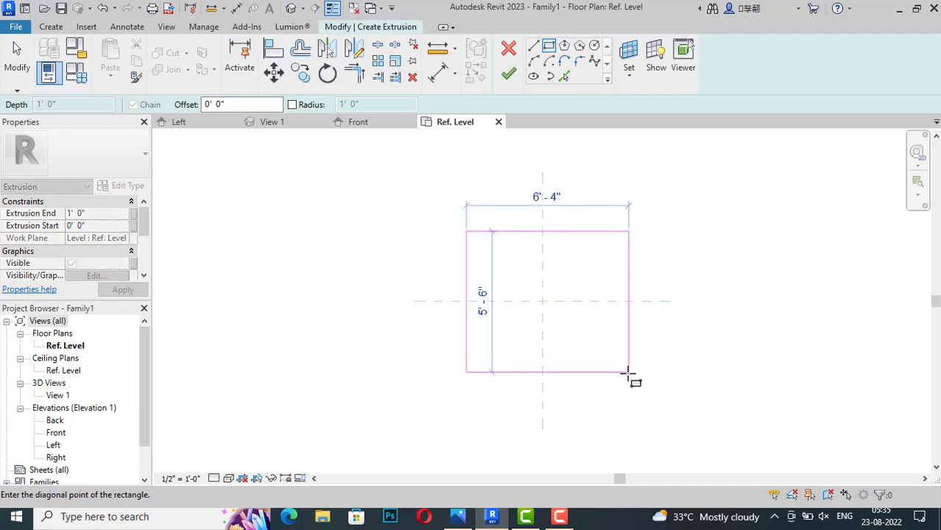
{"action": "scroll", "coordinate": [640, 328], "scroll_direction": "down", "scroll_amount": 2}
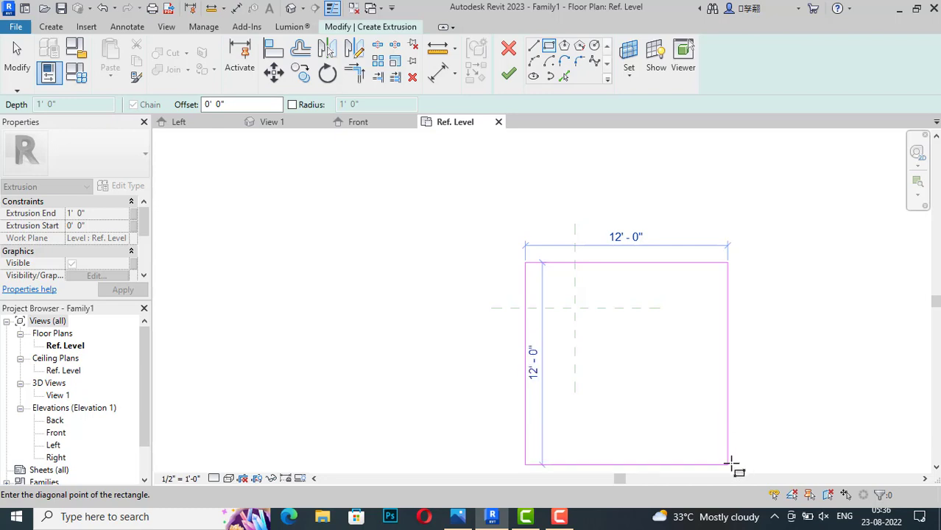
{"action": "left_click", "coordinate": [731, 463]}
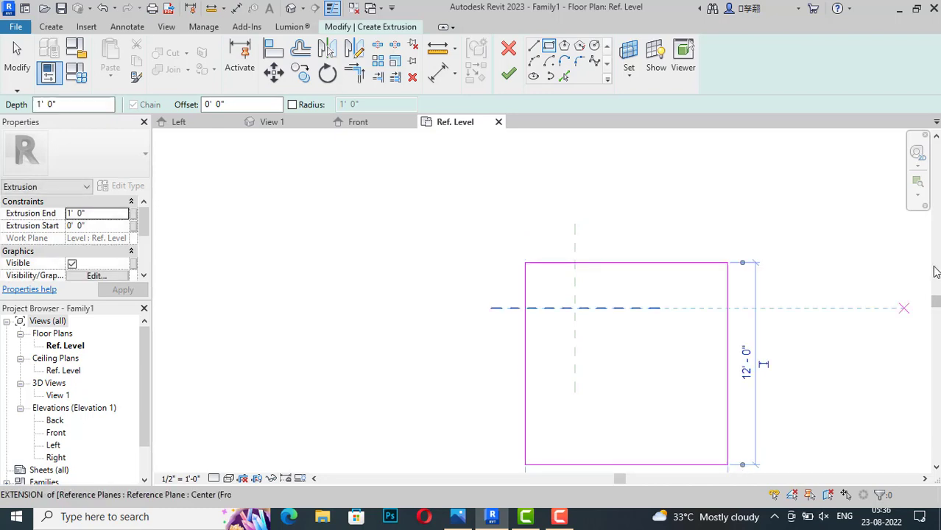
{"action": "key", "text": "Escape"}
Step: Enter 6 as the slab extrusion's end height
{"action": "scroll", "coordinate": [369, 202], "scroll_direction": "down", "scroll_amount": 1}
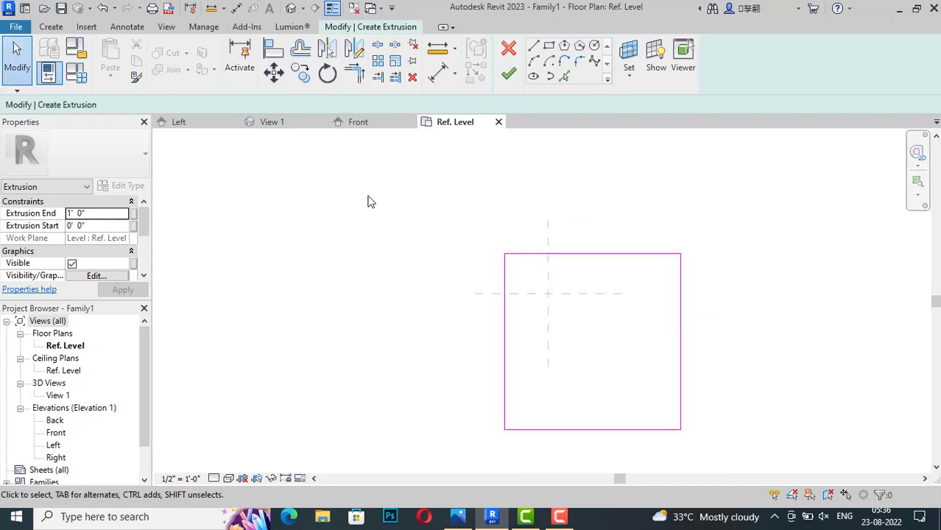
{"action": "scroll", "coordinate": [369, 202], "scroll_direction": "down", "scroll_amount": 1}
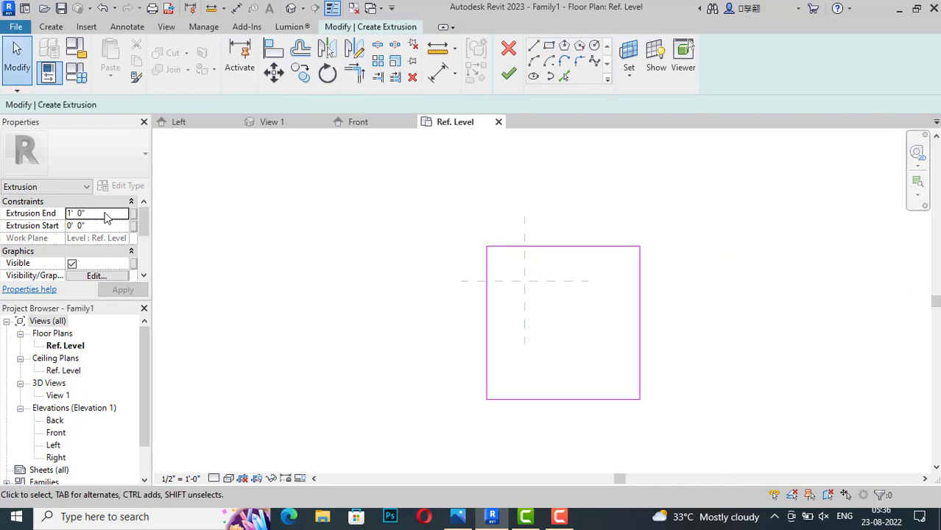
{"action": "left_click", "coordinate": [104, 217]}
{"action": "type", "text": "6"}
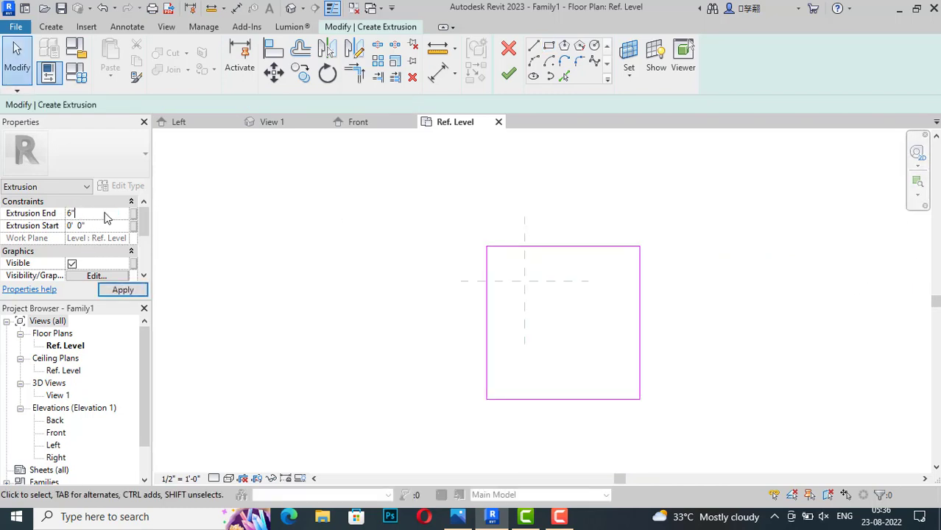
{"action": "scroll", "coordinate": [104, 217], "scroll_direction": "down", "scroll_amount": 1}
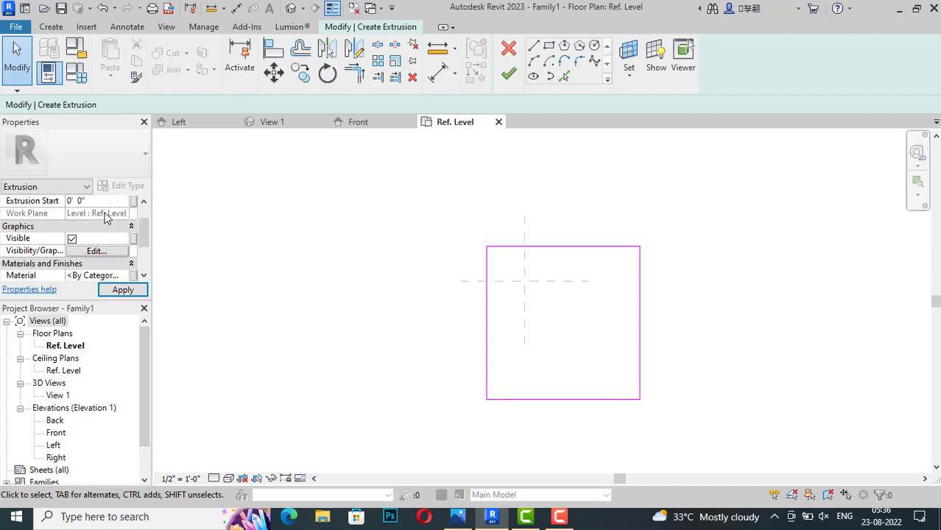
{"action": "scroll", "coordinate": [109, 251], "scroll_direction": "down", "scroll_amount": 1}
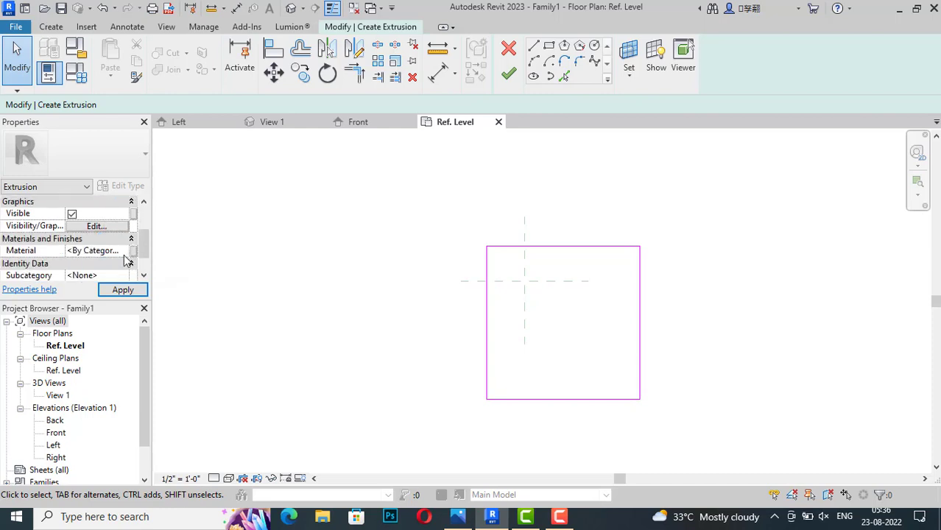
Step: Create a new material named 'floor' for the slab extrusion
{"action": "left_click", "coordinate": [126, 254]}
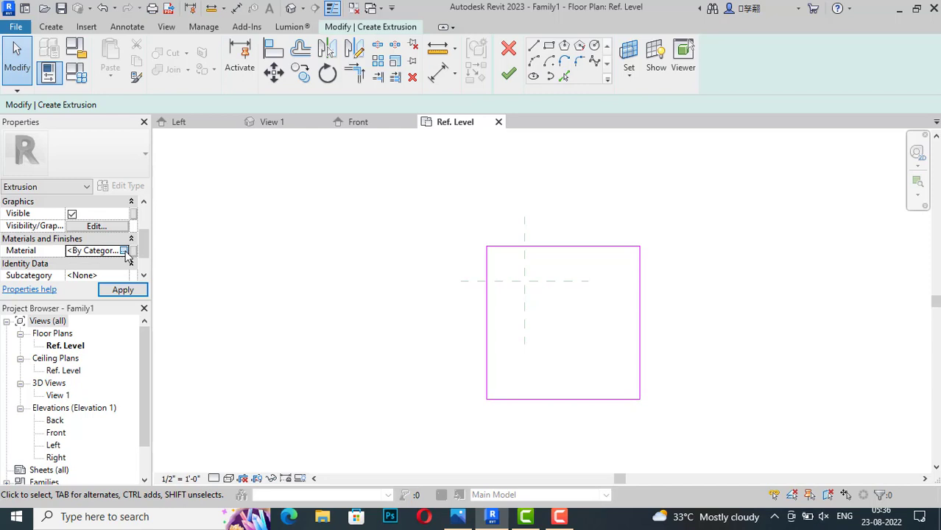
{"action": "left_click", "coordinate": [125, 251]}
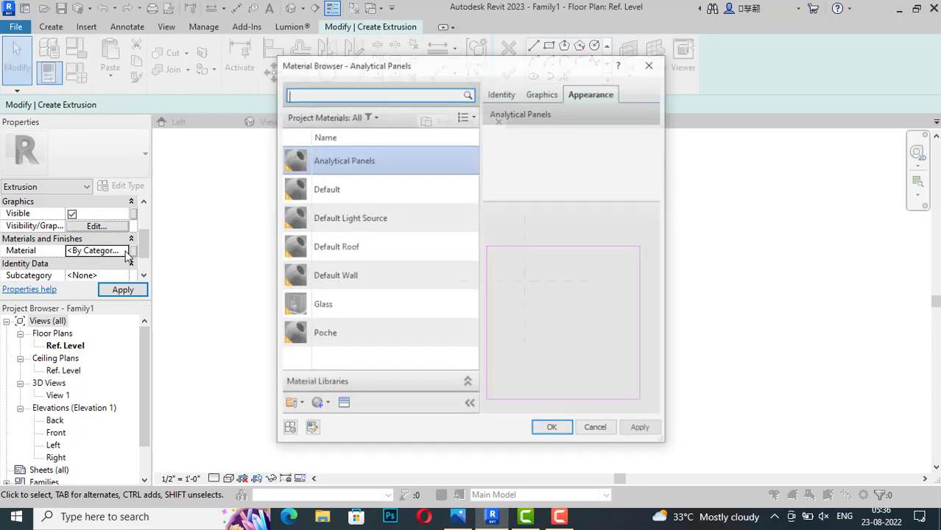
{"action": "left_click", "coordinate": [328, 405]}
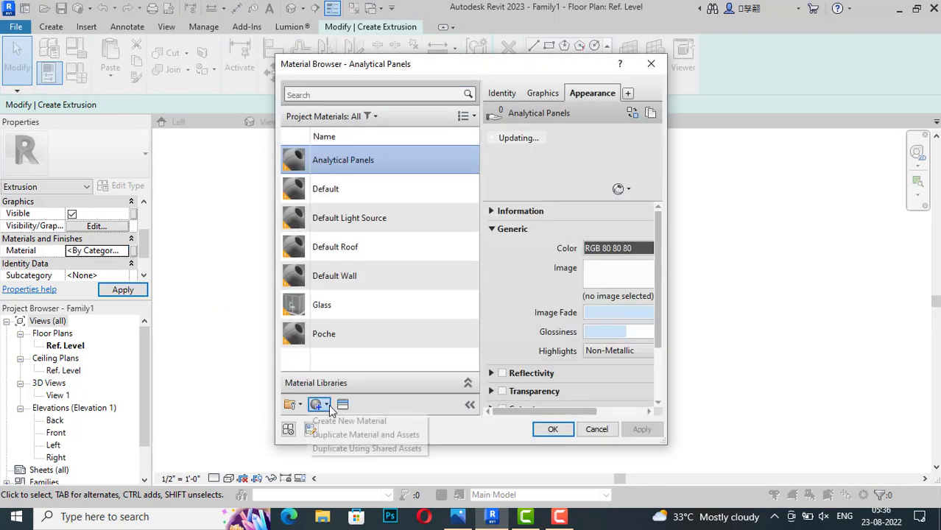
{"action": "left_click", "coordinate": [342, 422]}
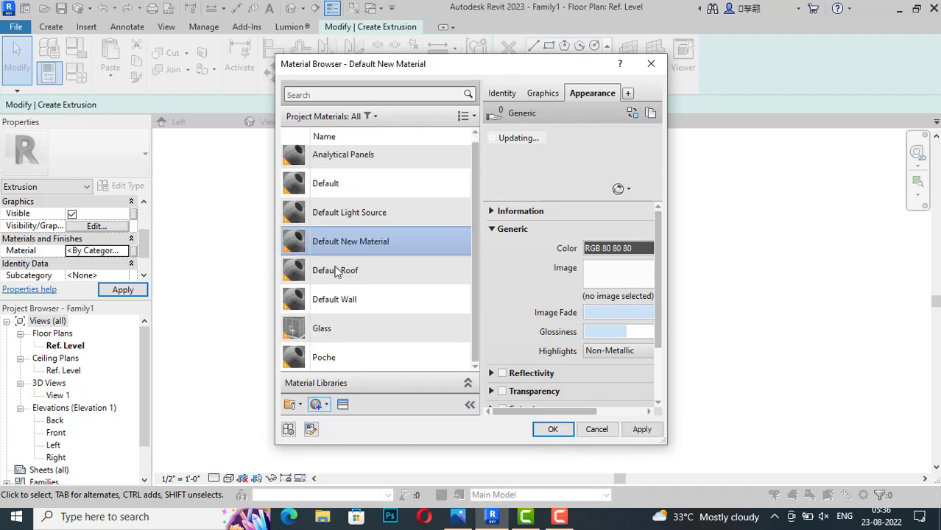
{"action": "right_click", "coordinate": [343, 244]}
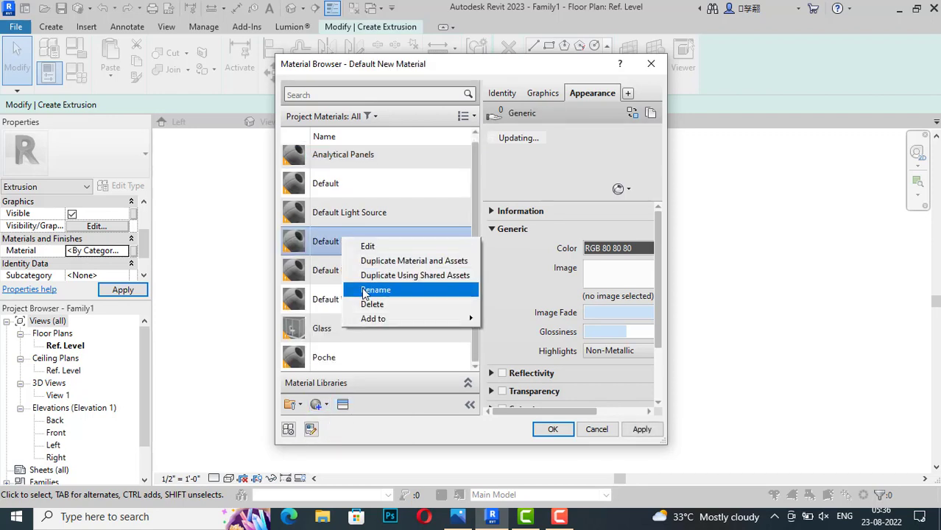
{"action": "left_click", "coordinate": [361, 293]}
{"action": "type", "text": "flo"}
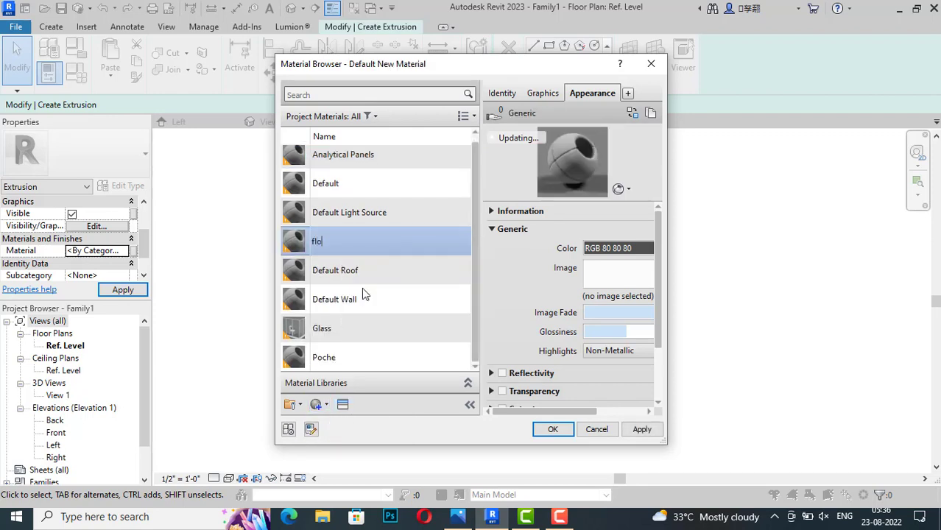
{"action": "type", "text": "or"}
Step: Give the floor material the Granite - Mauve-Black appearance and assign it to the slab
{"action": "left_click", "coordinate": [344, 405]}
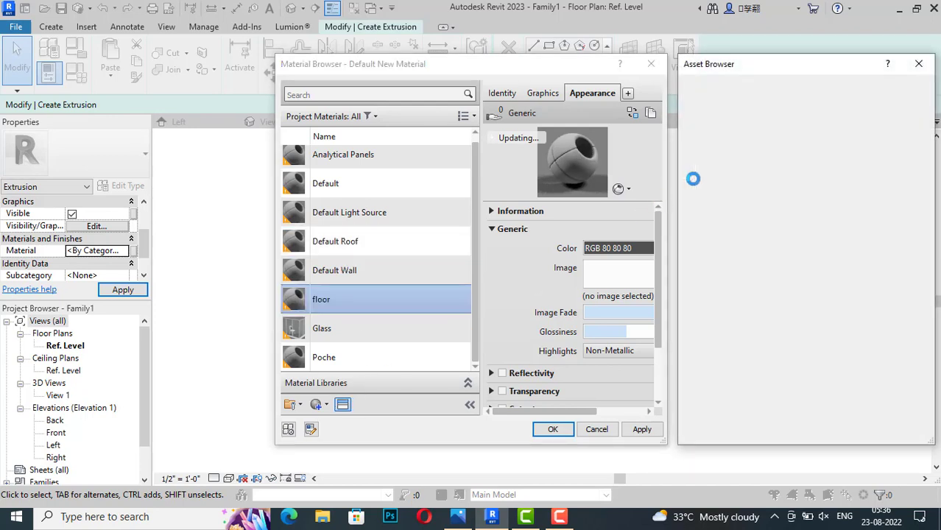
{"action": "left_click", "coordinate": [754, 86]}
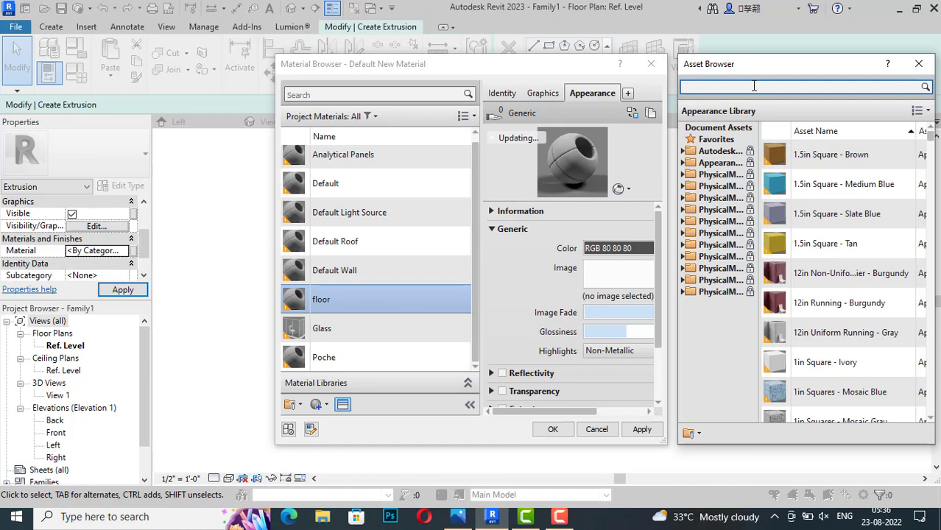
{"action": "type", "text": "stone"}
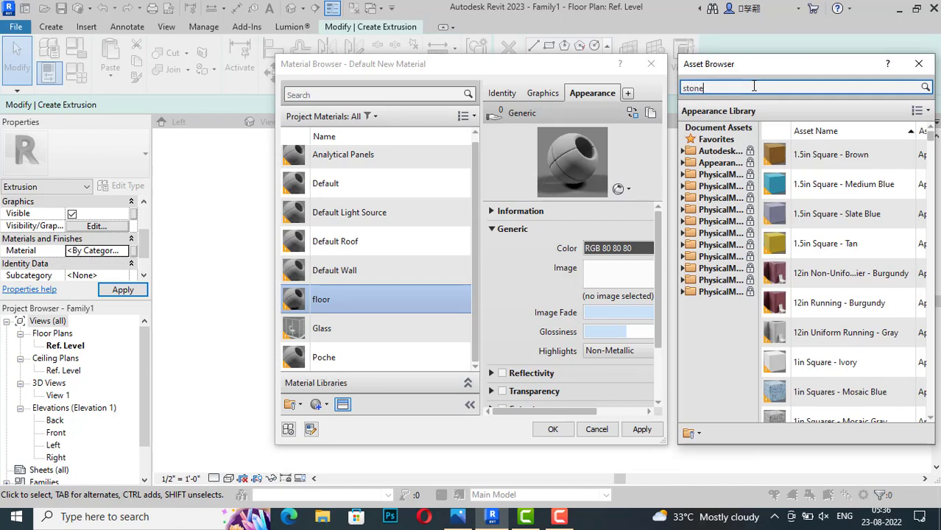
{"action": "key", "text": "Return"}
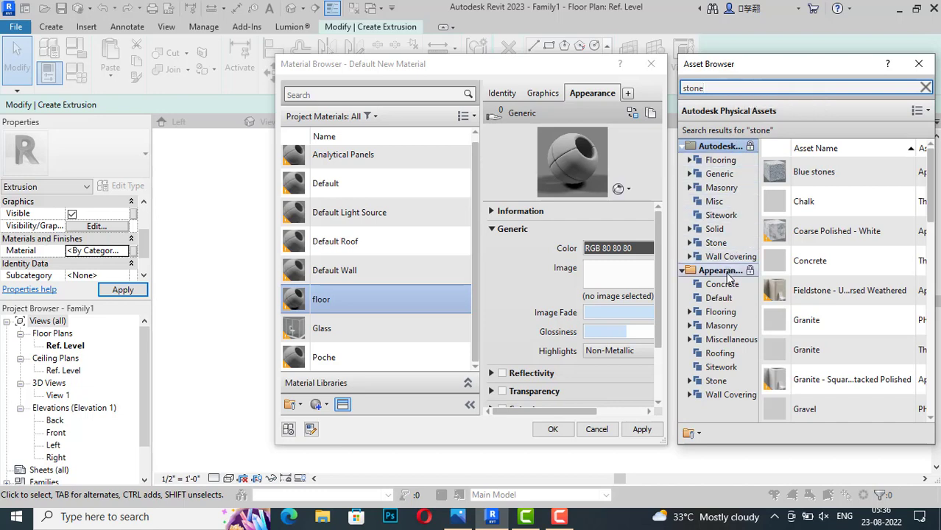
{"action": "left_click", "coordinate": [720, 311]}
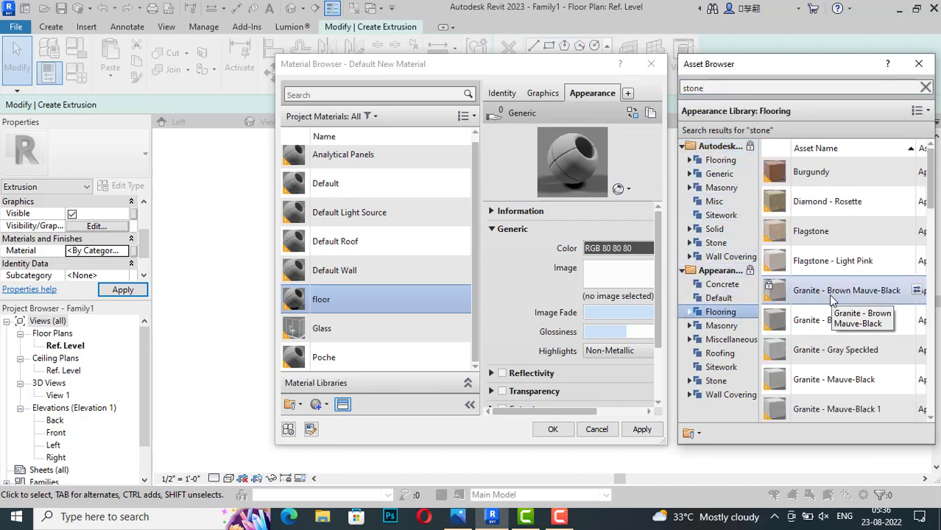
{"action": "double_click", "coordinate": [836, 374]}
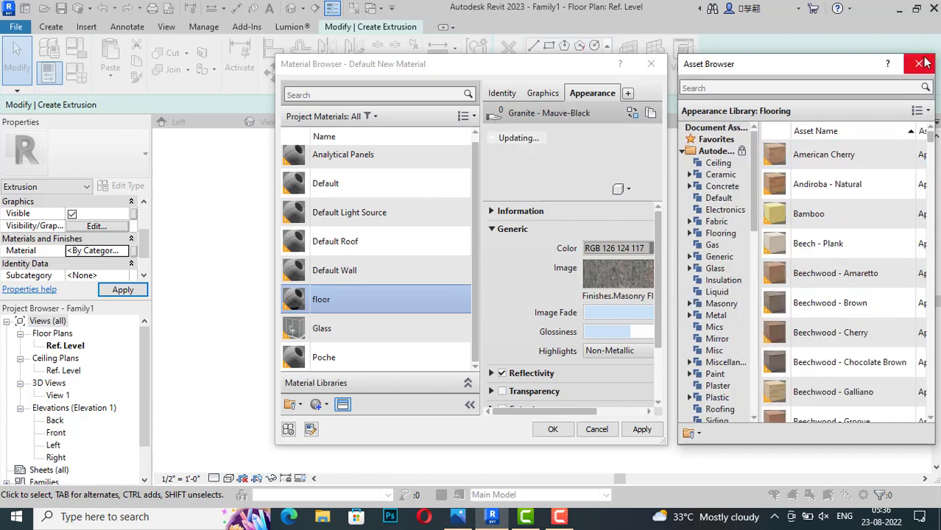
{"action": "left_click", "coordinate": [921, 65]}
{"action": "left_click", "coordinate": [552, 429]}
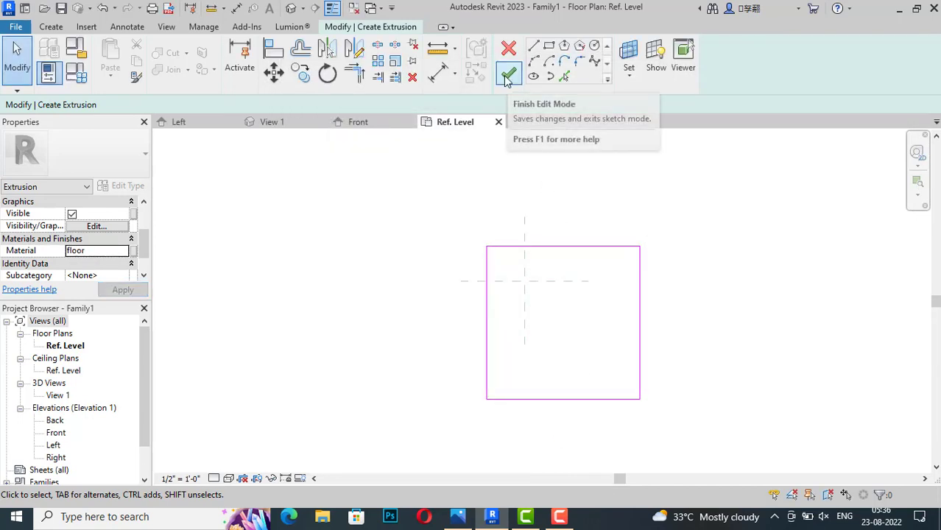
Step: Finish the slab extrusion and move its top-edge midpoint onto the reference-plane intersection
{"action": "left_click", "coordinate": [507, 74]}
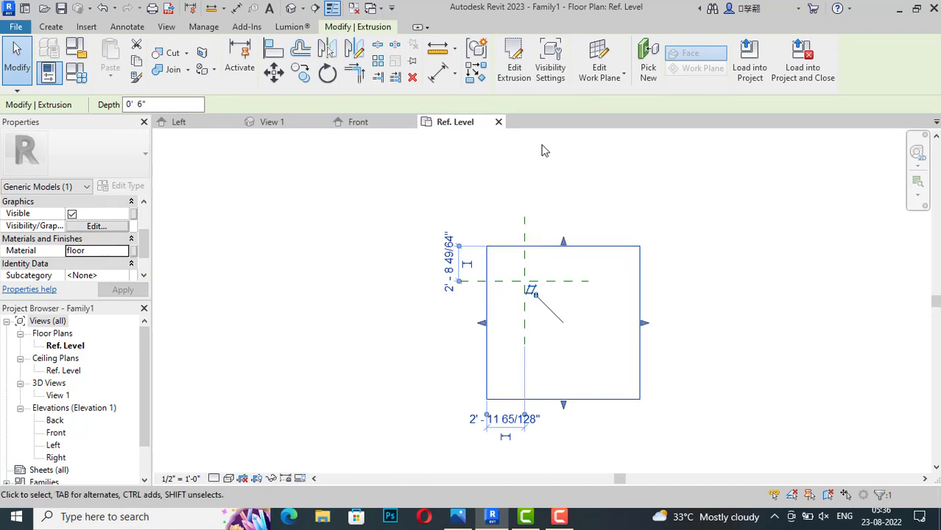
{"action": "left_click", "coordinate": [273, 72]}
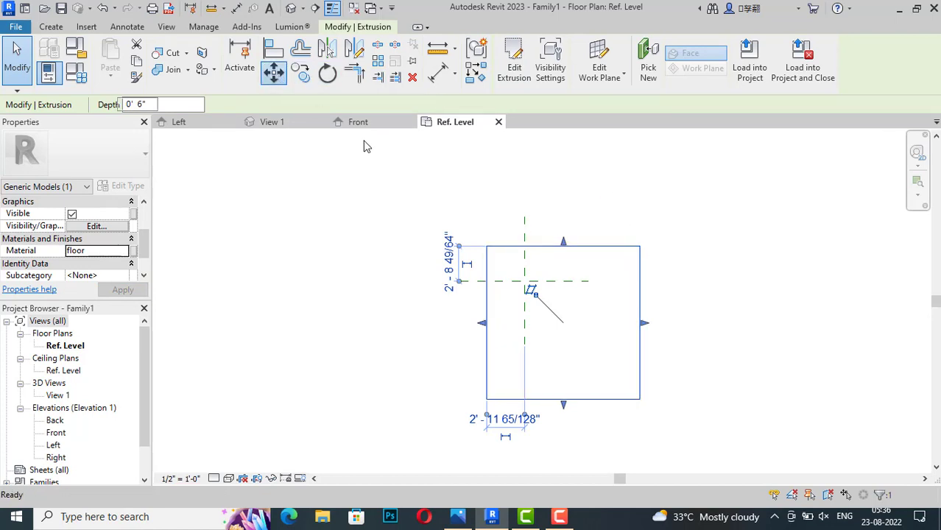
{"action": "left_click", "coordinate": [563, 246]}
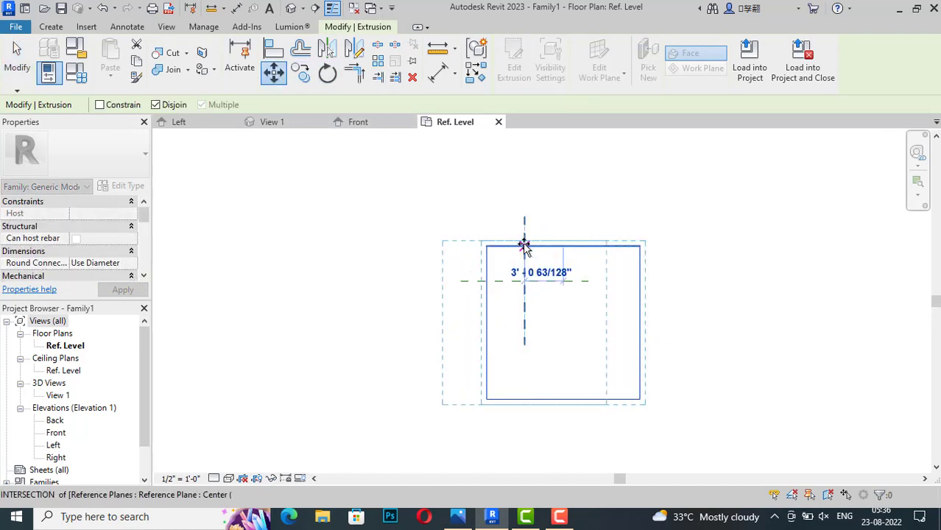
{"action": "left_click", "coordinate": [525, 244]}
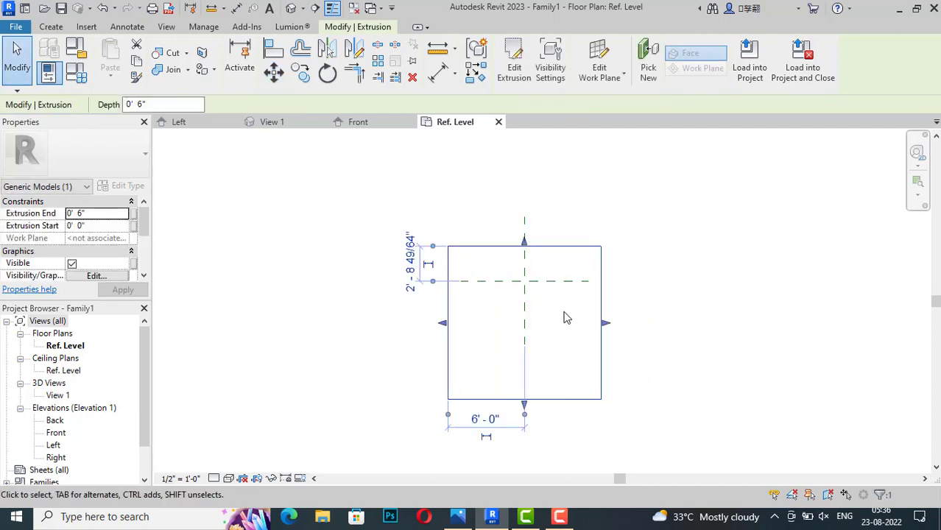
Step: Move the slab's left-edge midpoint onto the intersection, centring it on both planes
{"action": "scroll", "coordinate": [565, 345], "scroll_direction": "up", "scroll_amount": 1}
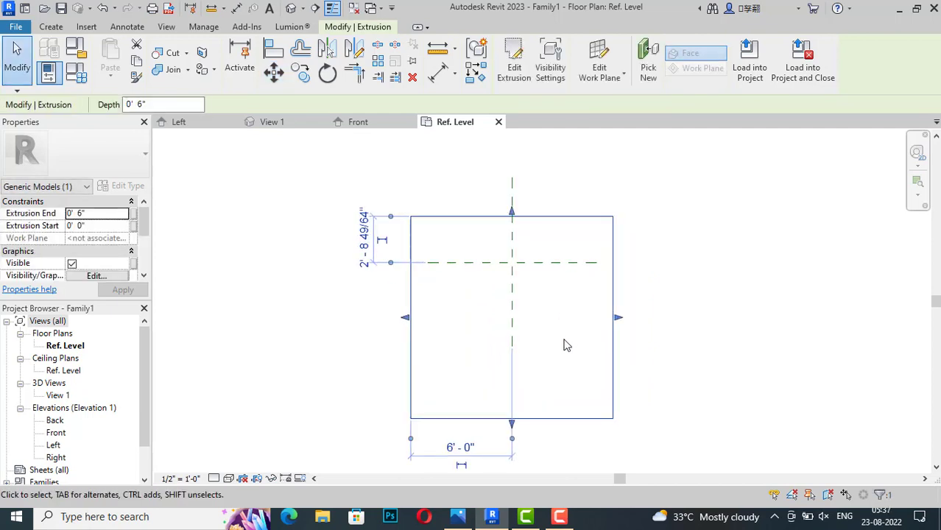
{"action": "left_click", "coordinate": [322, 339]}
{"action": "left_click", "coordinate": [504, 418]}
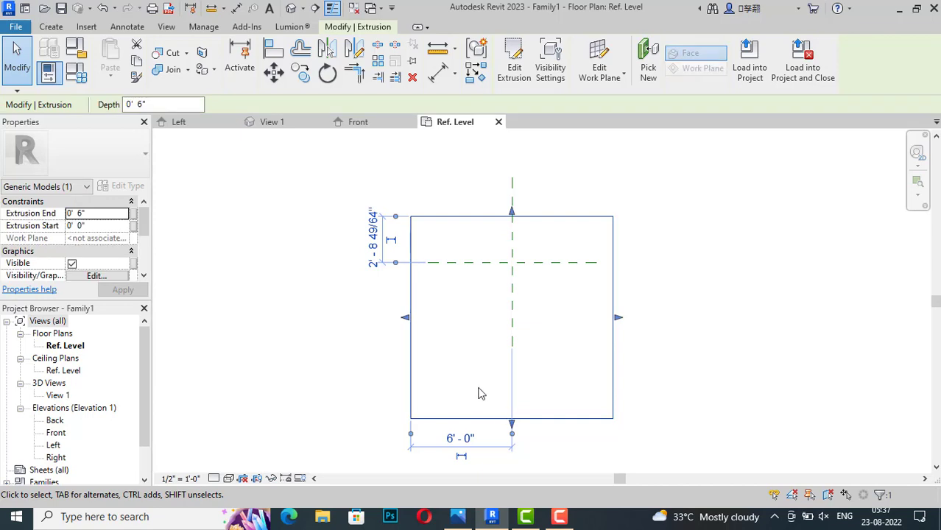
{"action": "left_click", "coordinate": [274, 70]}
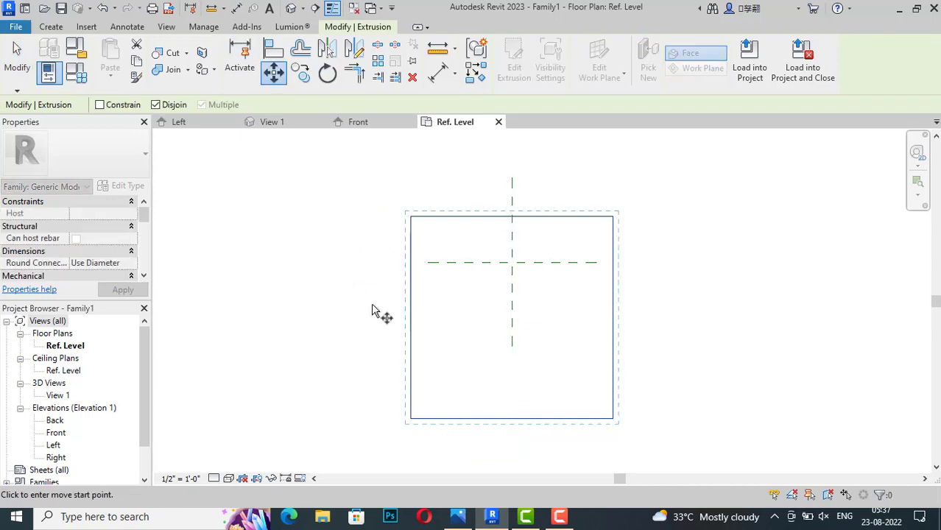
{"action": "left_click", "coordinate": [410, 317]}
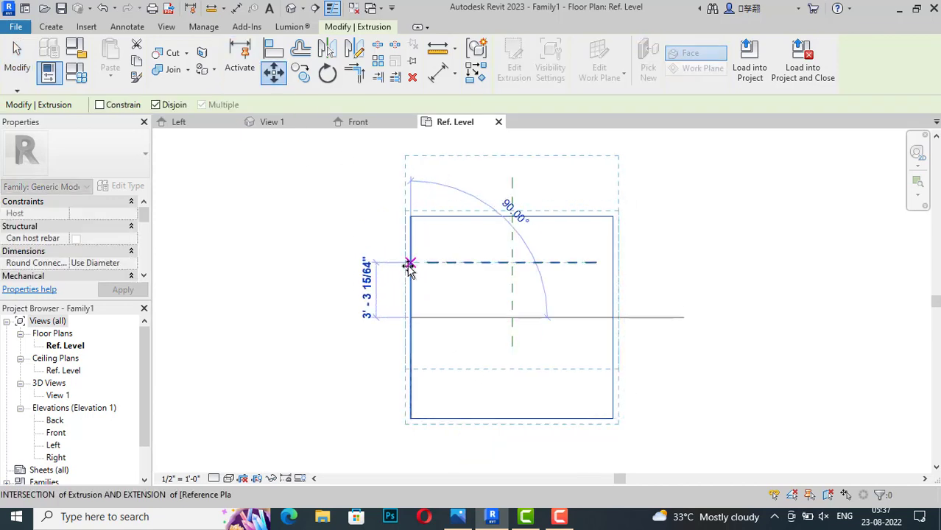
{"action": "left_click", "coordinate": [409, 263]}
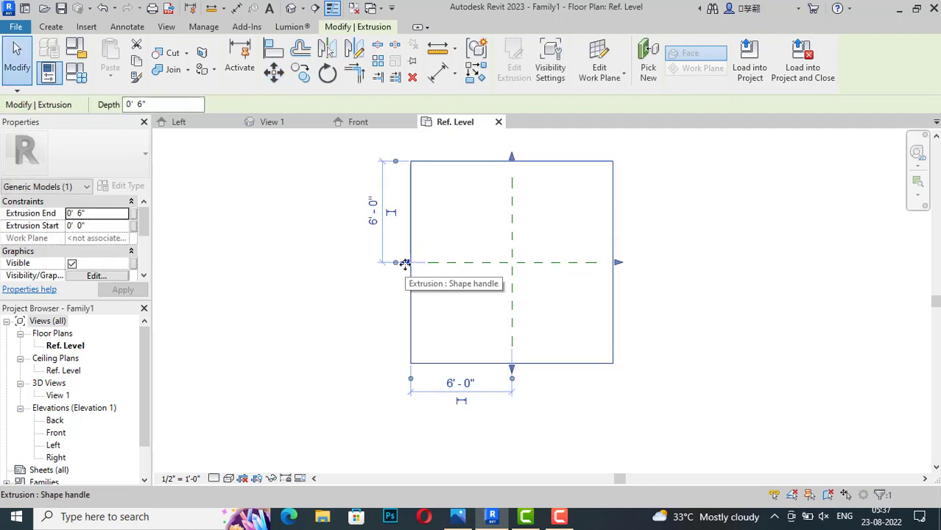
Step: Deselect the slab and open the Default 3D View
{"action": "left_click", "coordinate": [691, 207]}
{"action": "scroll", "coordinate": [388, 402], "scroll_direction": "down", "scroll_amount": 1}
{"action": "scroll", "coordinate": [389, 402], "scroll_direction": "down", "scroll_amount": 1}
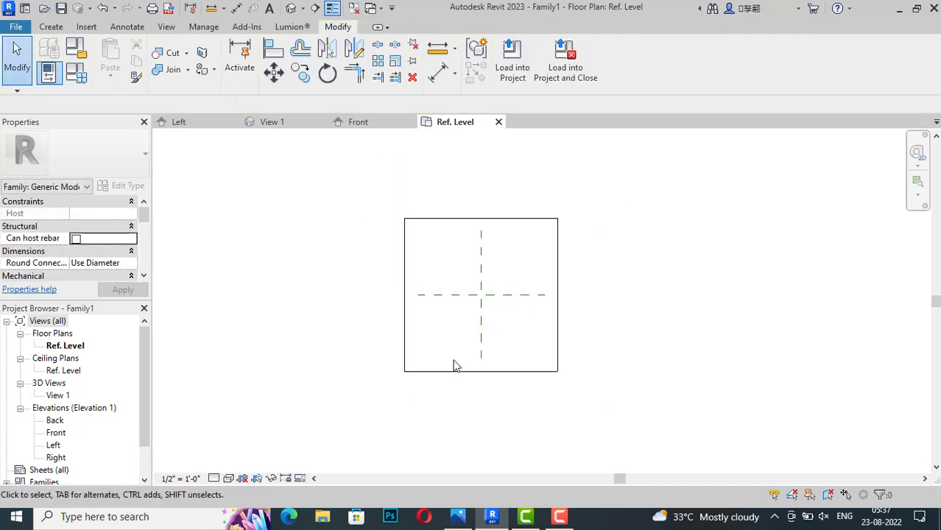
{"action": "scroll", "coordinate": [458, 359], "scroll_direction": "up", "scroll_amount": 3}
{"action": "left_click", "coordinate": [292, 9]}
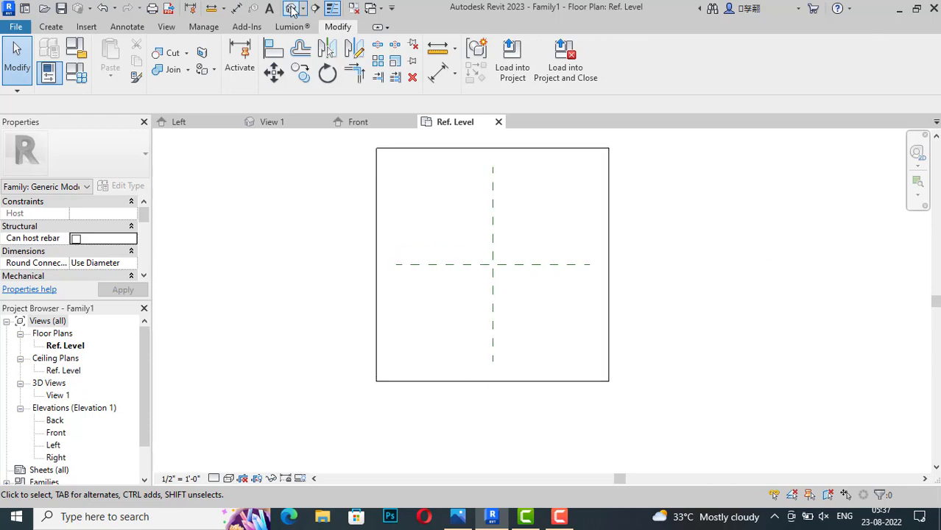
Step: Set the 3D view to the Realistic visual style and bring up the pergola reference photo
{"action": "scroll", "coordinate": [414, 297], "scroll_direction": "down", "scroll_amount": 2}
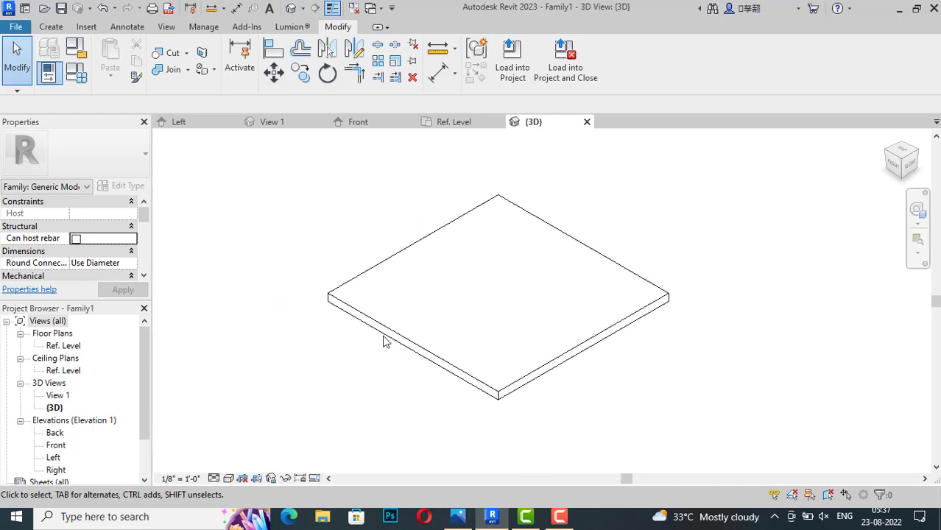
{"action": "left_click", "coordinate": [228, 478]}
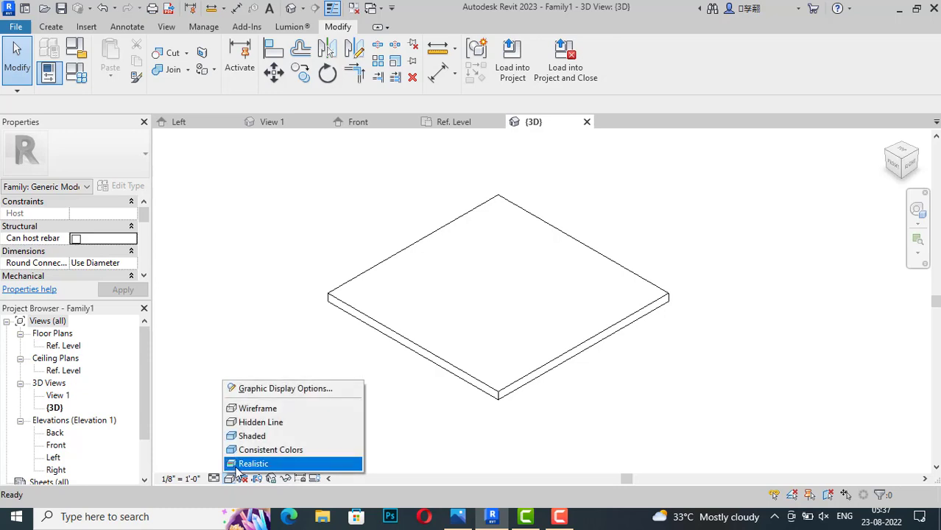
{"action": "left_click", "coordinate": [237, 464]}
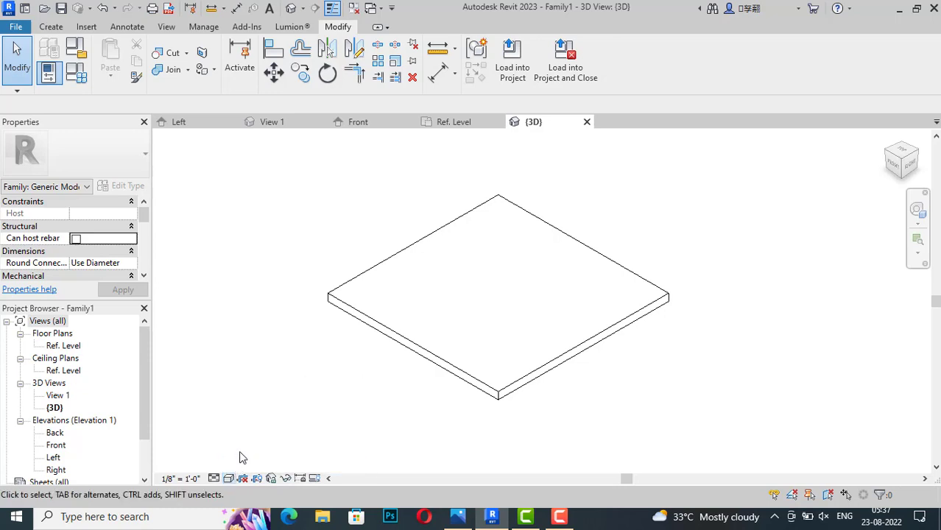
{"action": "scroll", "coordinate": [523, 316], "scroll_direction": "up", "scroll_amount": 1}
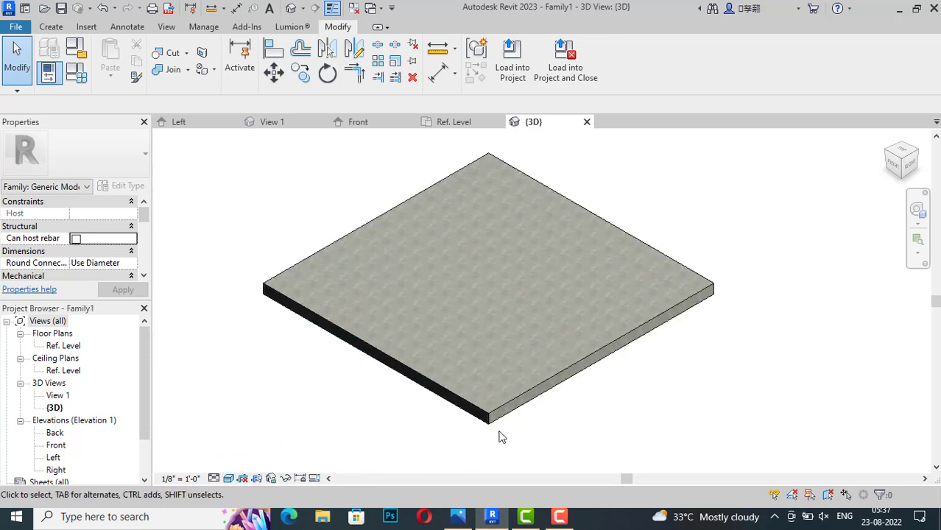
{"action": "left_click", "coordinate": [460, 519]}
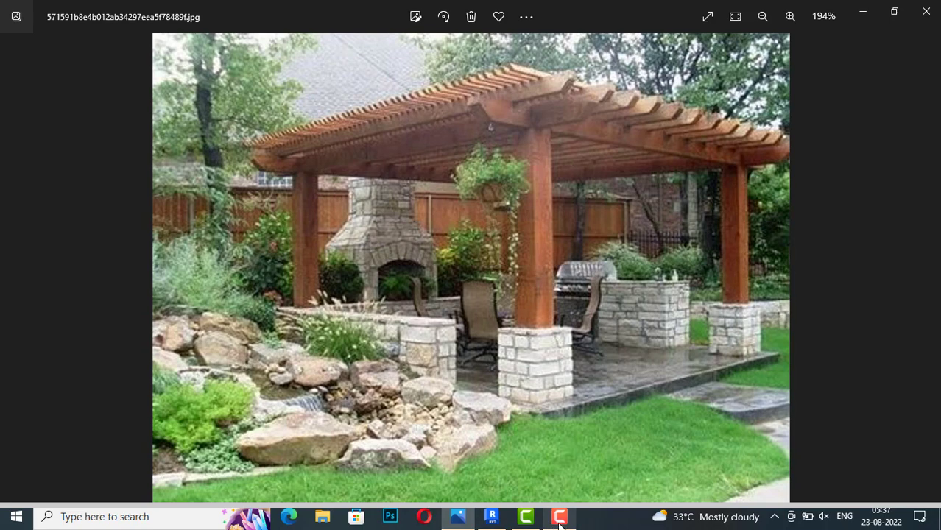
Step: Return from the reference photo to the Revit 3D view of the granite slab
{"action": "left_click", "coordinate": [492, 516]}
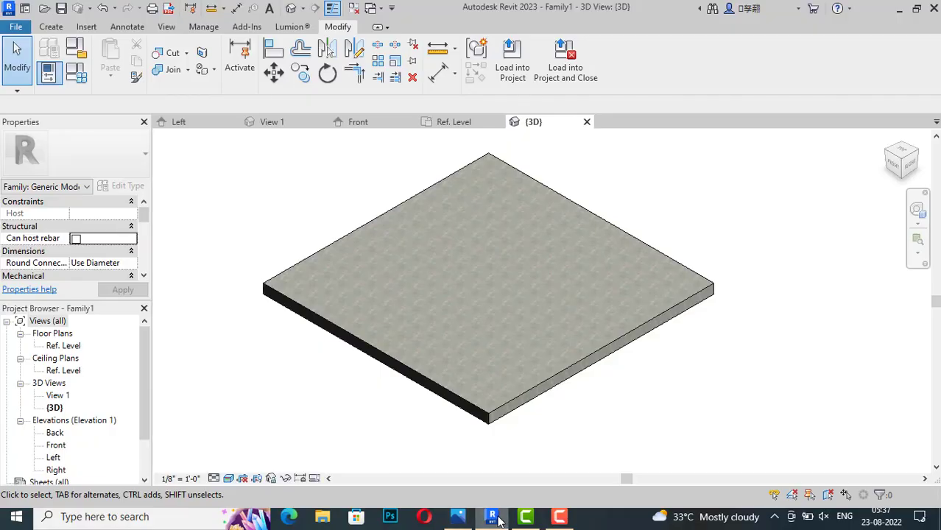
Step: Start a new extrusion on Ref. Level and draw a 2'-0" square at the slab's top-left corner
{"action": "double_click", "coordinate": [63, 346]}
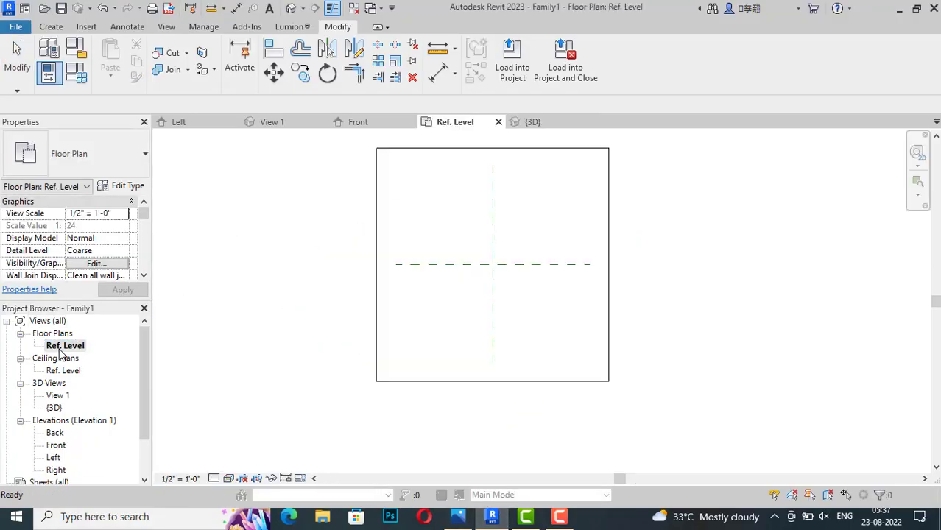
{"action": "left_click", "coordinate": [51, 27]}
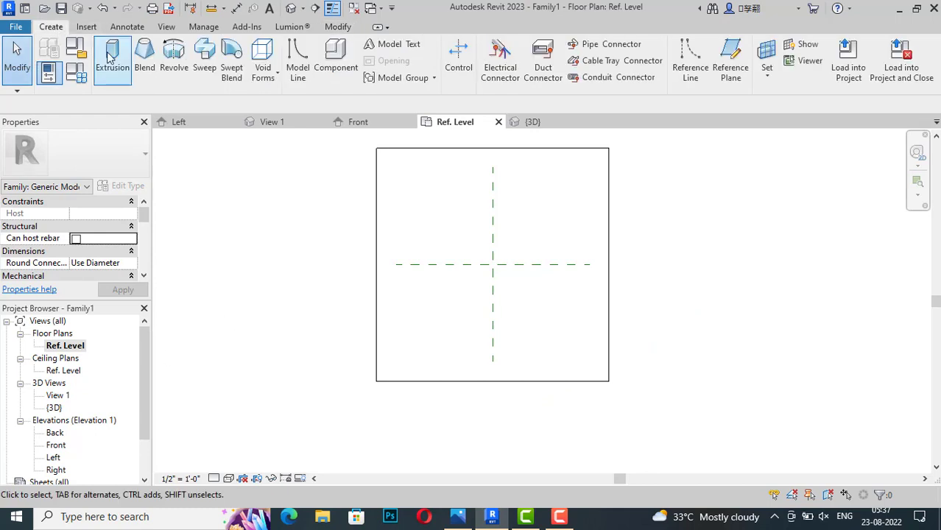
{"action": "left_click", "coordinate": [107, 51]}
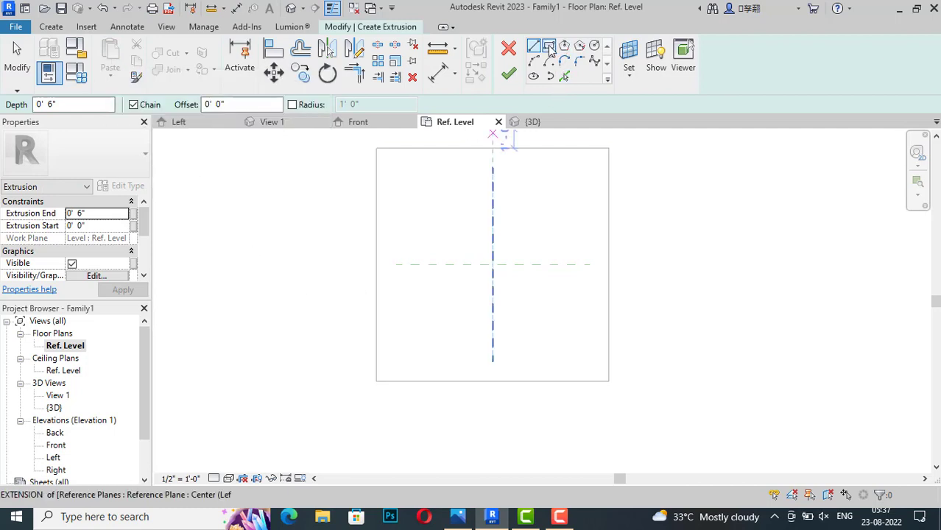
{"action": "scroll", "coordinate": [391, 140], "scroll_direction": "up", "scroll_amount": 2}
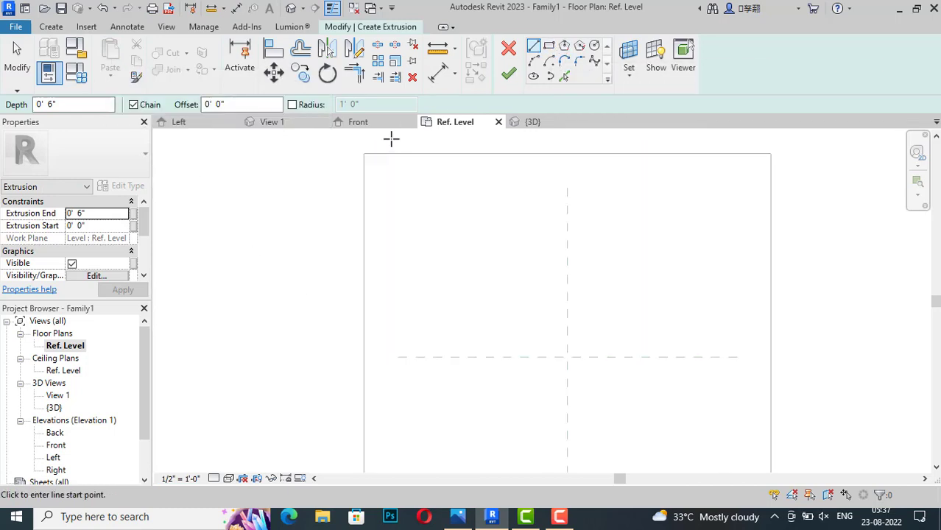
{"action": "left_click", "coordinate": [366, 153]}
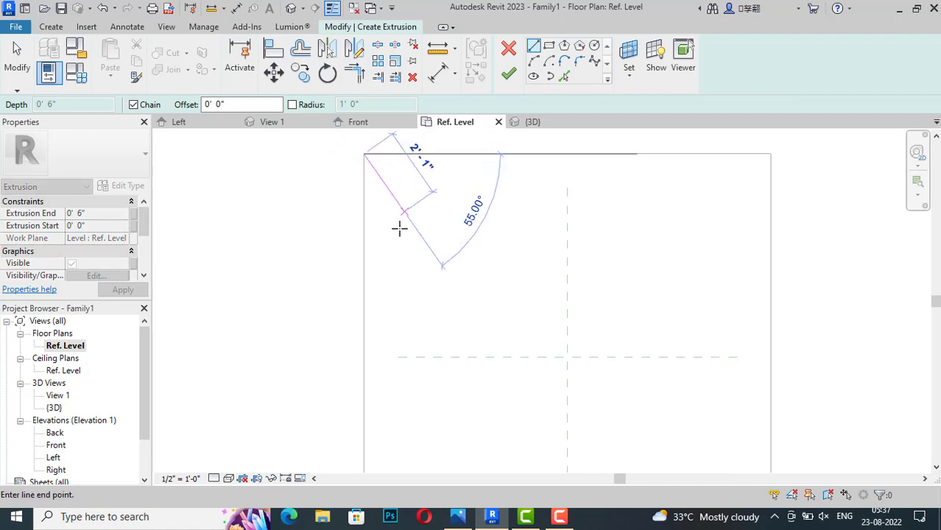
{"action": "scroll", "coordinate": [398, 228], "scroll_direction": "down", "scroll_amount": 2}
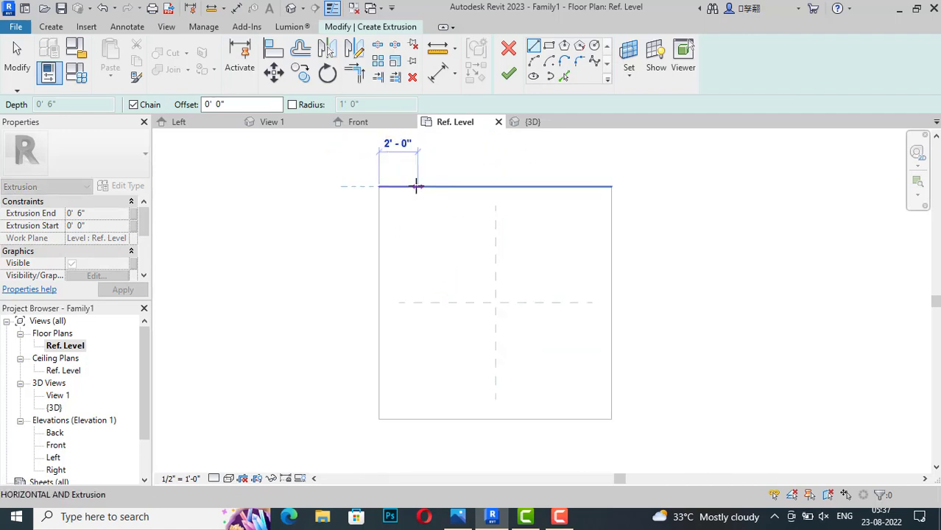
{"action": "left_click", "coordinate": [417, 186]}
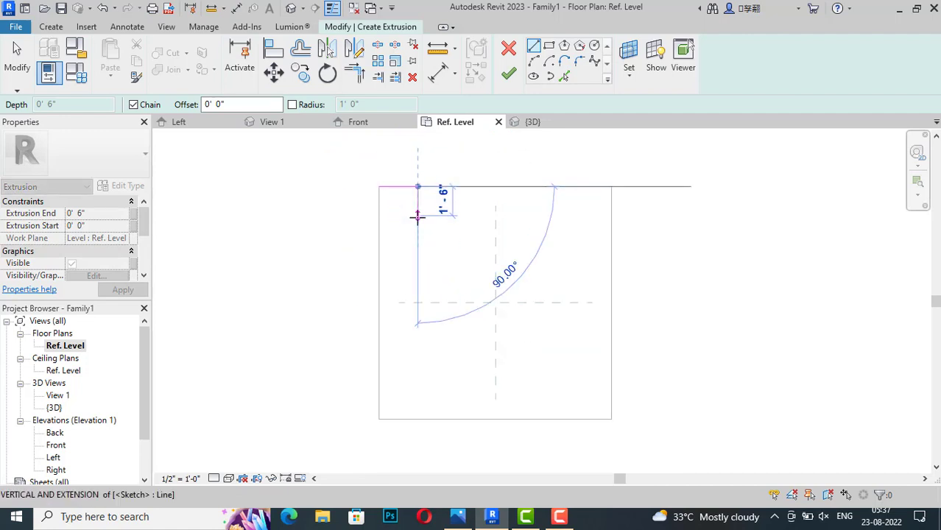
{"action": "left_click", "coordinate": [417, 224]}
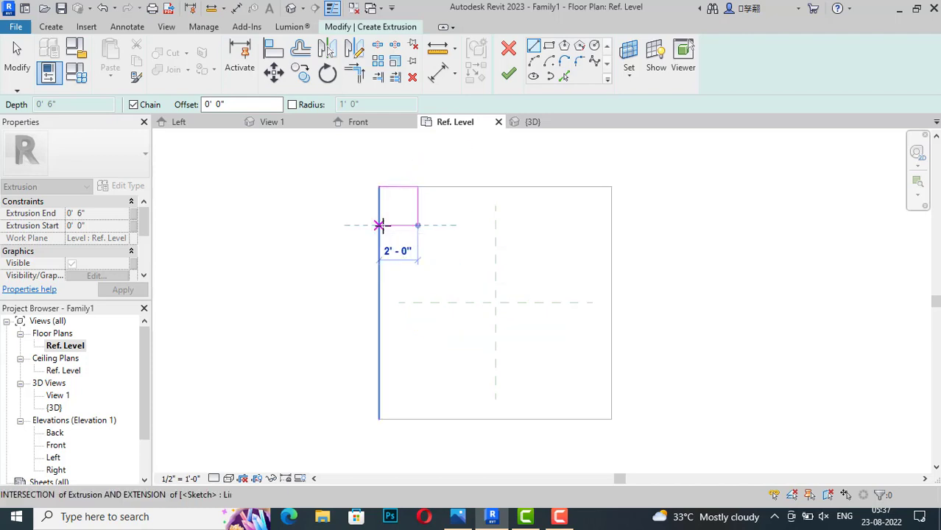
{"action": "left_click", "coordinate": [379, 225]}
{"action": "left_click", "coordinate": [379, 186]}
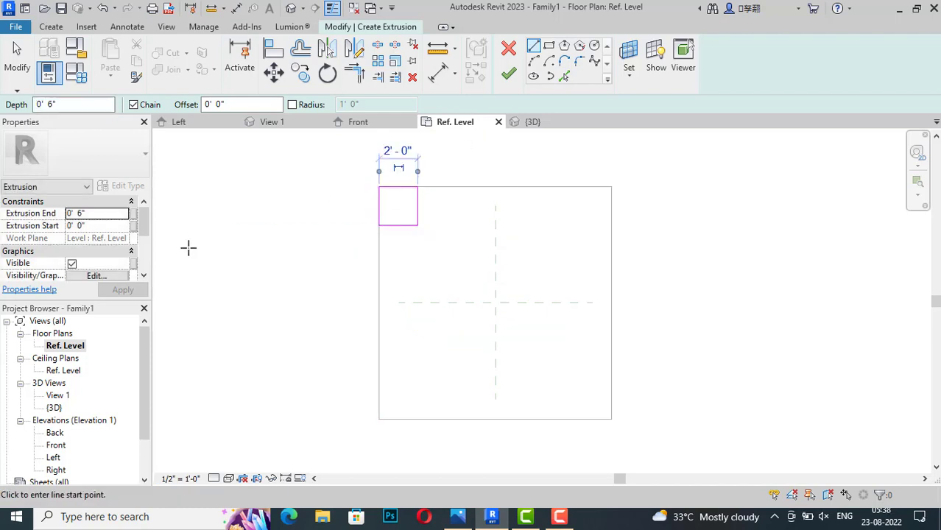
{"action": "key", "text": "Escape"}
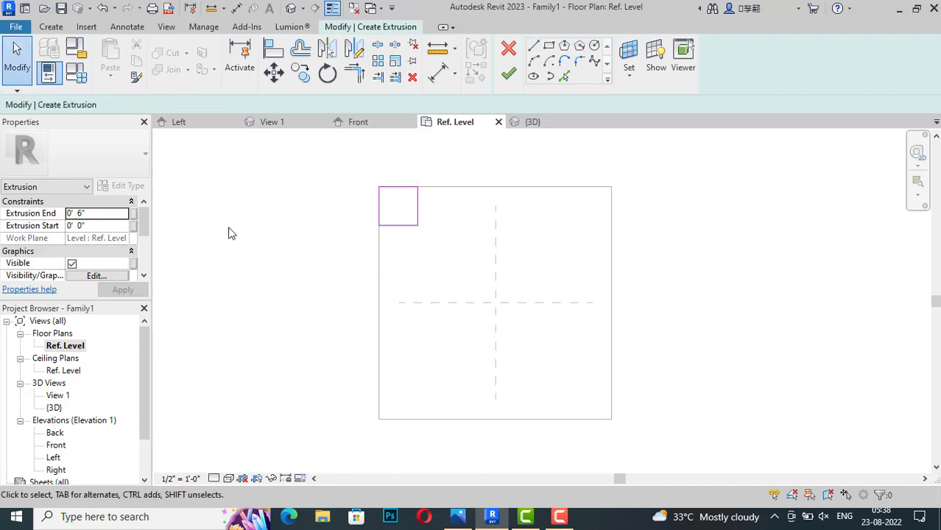
Step: Set the pillar base's extrusion end to 2' 5" and begin editing its material
{"action": "left_click", "coordinate": [101, 214]}
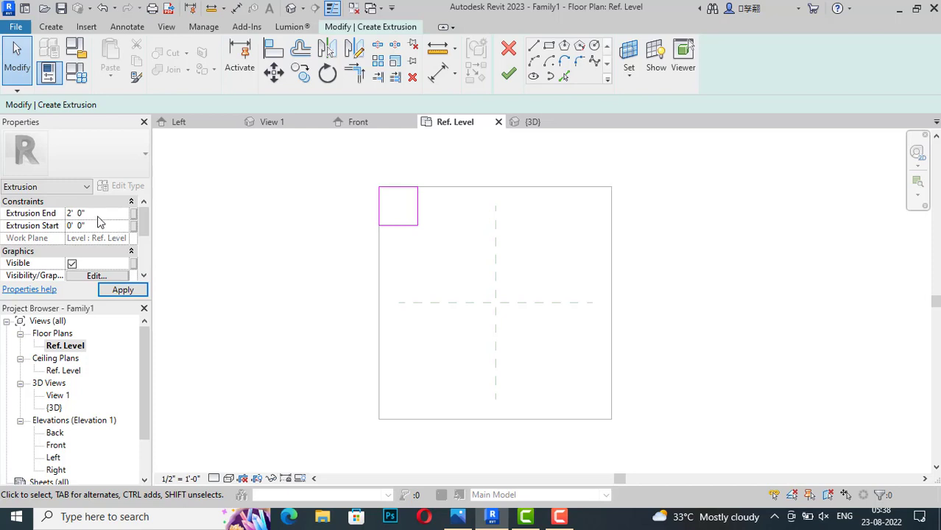
{"action": "left_click", "coordinate": [98, 216]}
{"action": "type", "text": "2'5"}
{"action": "key", "text": "Tab"}
{"action": "scroll", "coordinate": [89, 257], "scroll_direction": "down", "scroll_amount": 1}
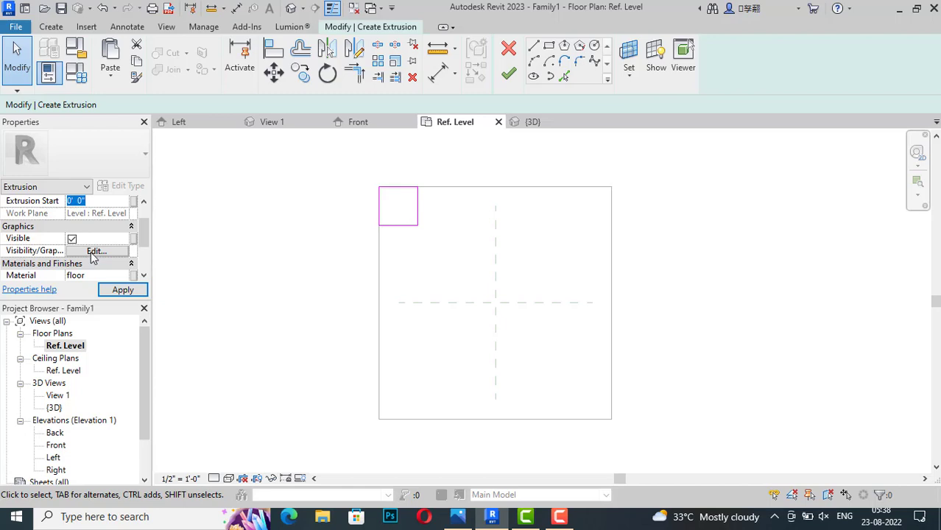
{"action": "scroll", "coordinate": [92, 257], "scroll_direction": "down", "scroll_amount": 1}
{"action": "scroll", "coordinate": [94, 252], "scroll_direction": "down", "scroll_amount": 1}
{"action": "scroll", "coordinate": [68, 256], "scroll_direction": "up", "scroll_amount": 1}
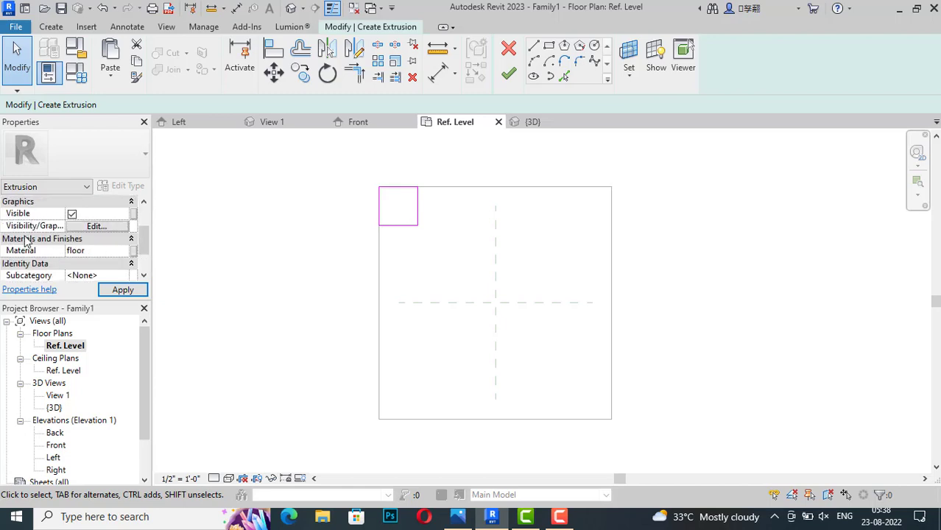
{"action": "left_click", "coordinate": [122, 252]}
Step: Create a new material named 'sitting' for the pillar base
{"action": "left_click", "coordinate": [125, 250]}
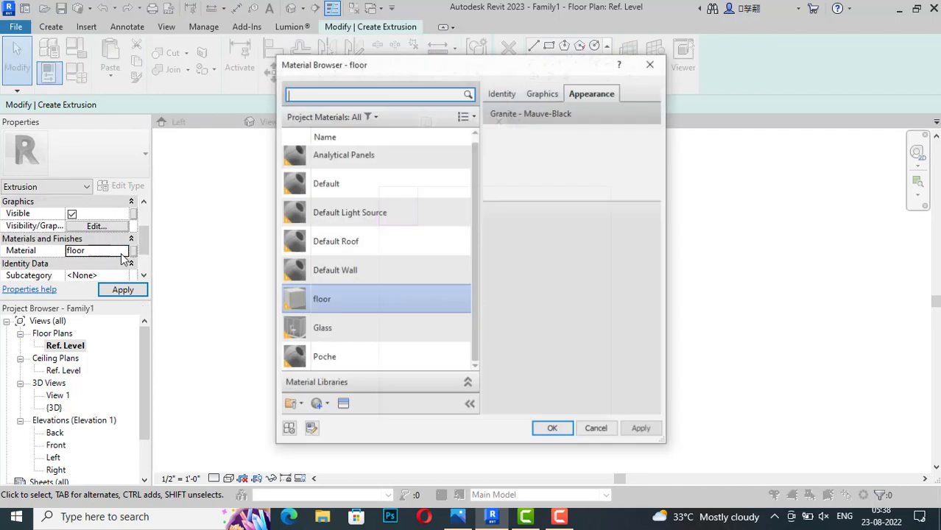
{"action": "left_click", "coordinate": [328, 405]}
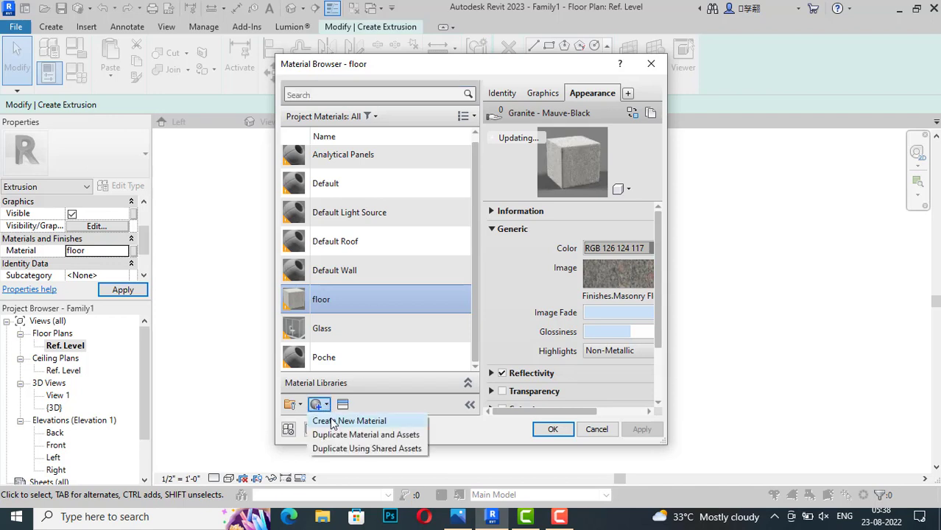
{"action": "left_click", "coordinate": [336, 417]}
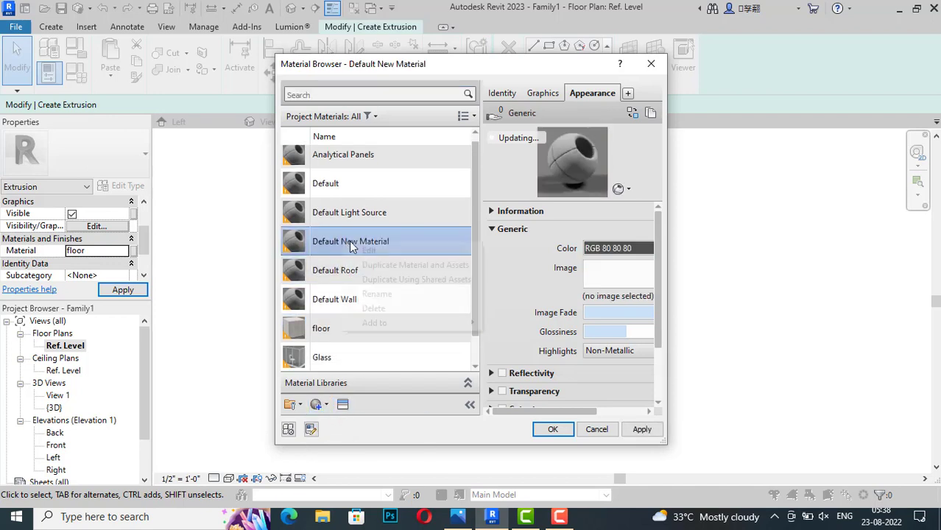
{"action": "right_click", "coordinate": [341, 243]}
{"action": "left_click", "coordinate": [375, 294]}
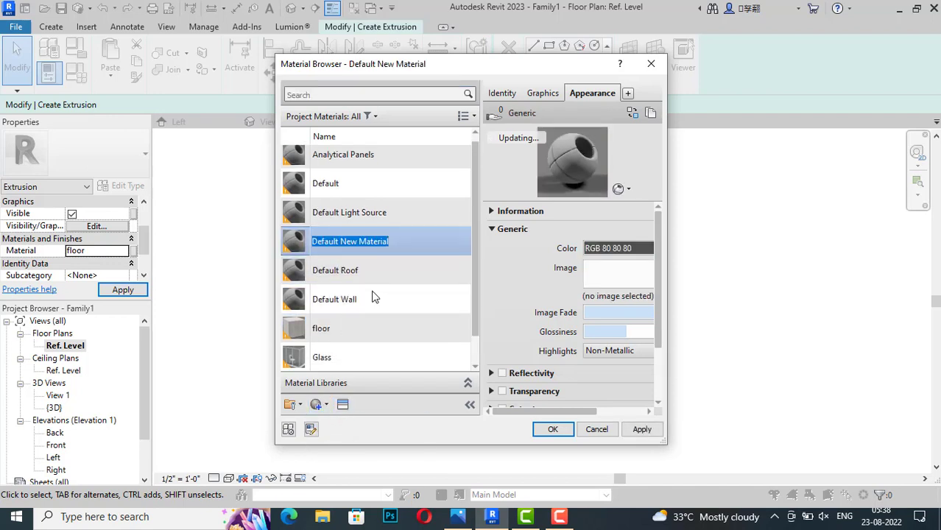
{"action": "type", "text": "sitting"}
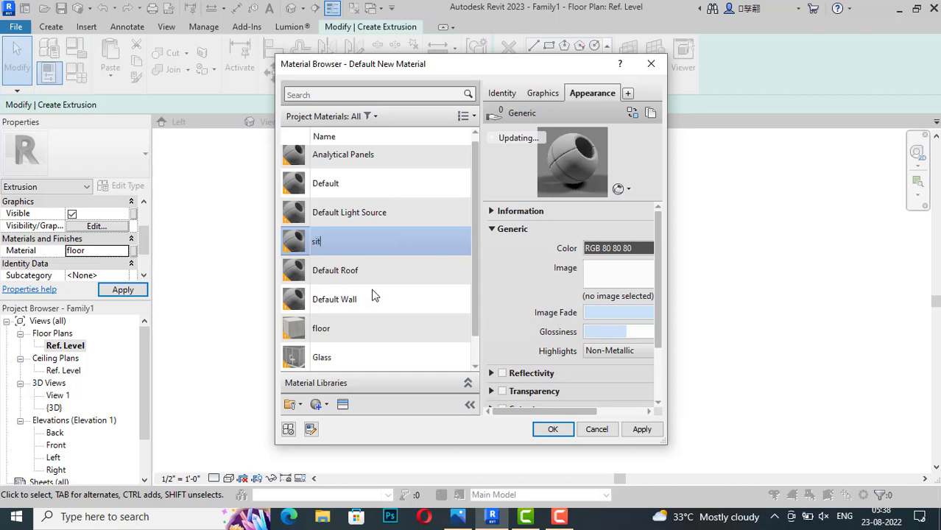
Step: Browse Masonry appearance assets, trying Non-Uniform Running - Gray and Ribbed - Stacked
{"action": "left_click", "coordinate": [343, 405]}
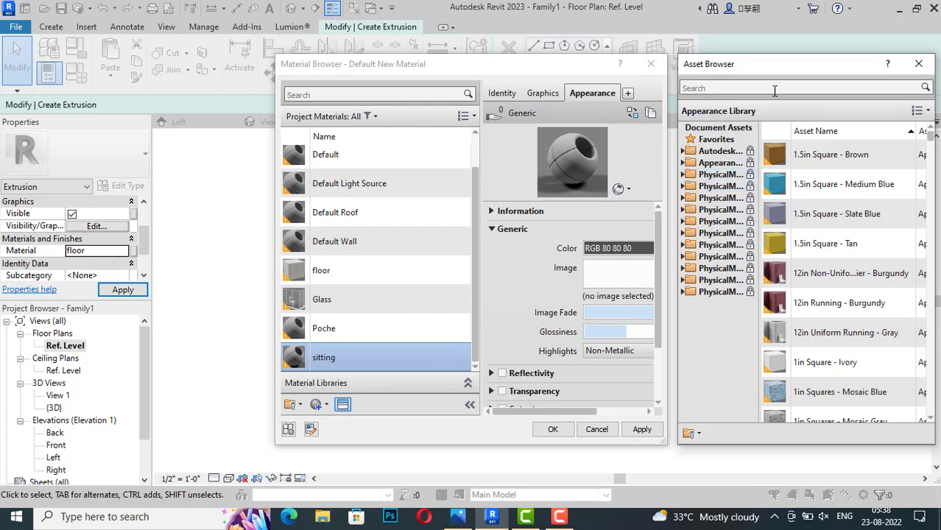
{"action": "left_click", "coordinate": [775, 88]}
{"action": "type", "text": "sto"}
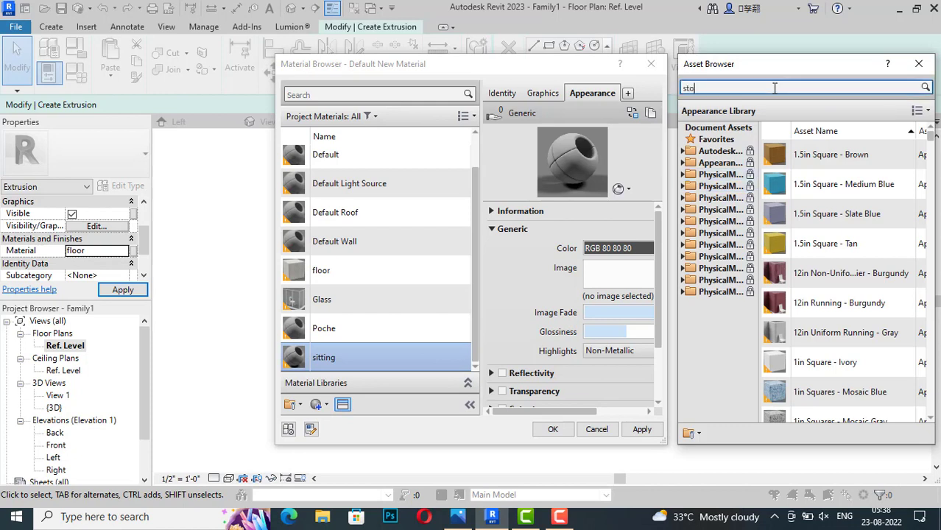
{"action": "type", "text": "ne"}
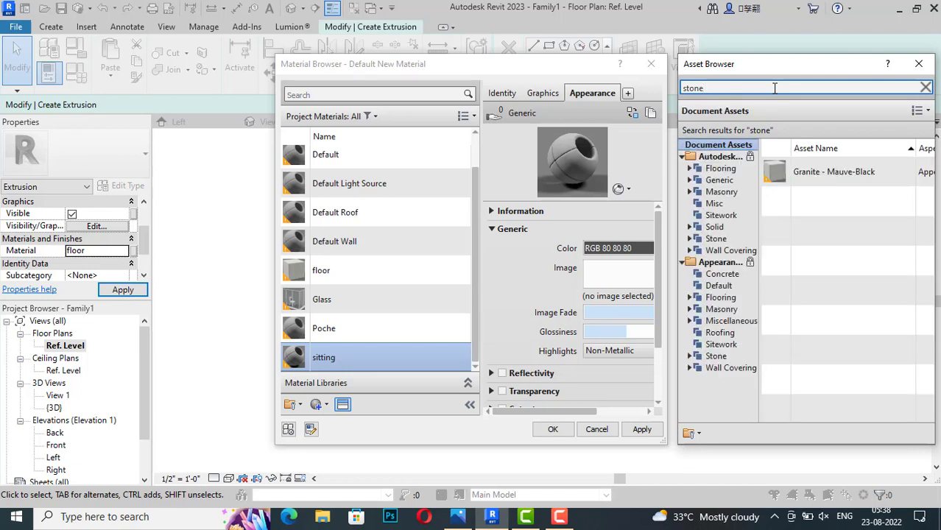
{"action": "left_click", "coordinate": [721, 192]}
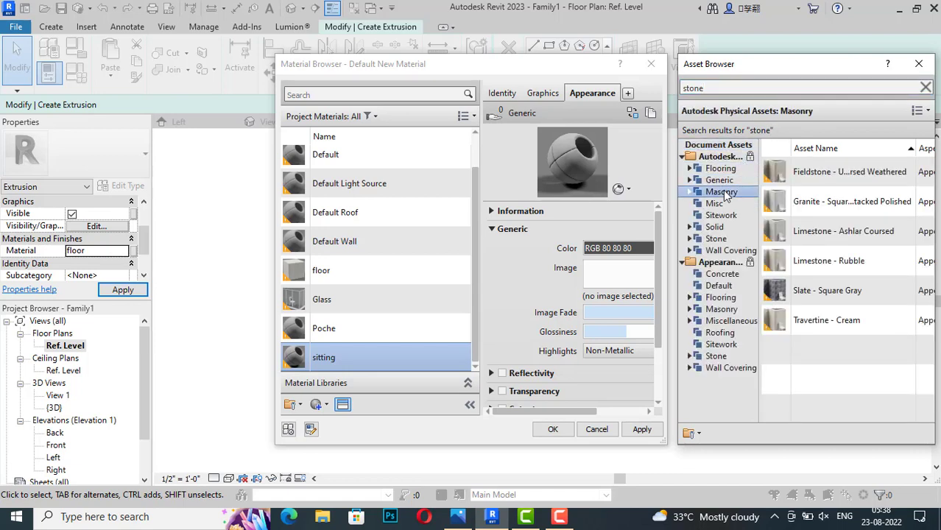
{"action": "double_click", "coordinate": [820, 262]}
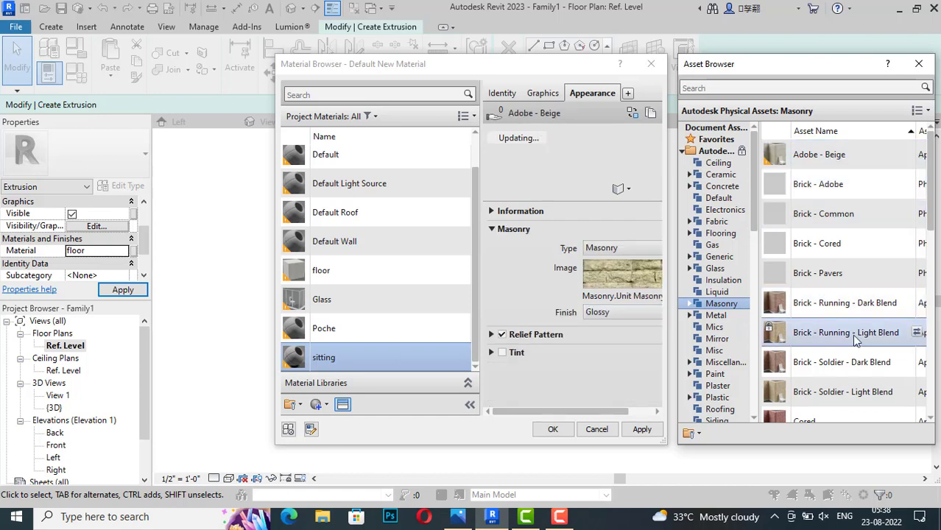
{"action": "scroll", "coordinate": [856, 340], "scroll_direction": "down", "scroll_amount": 2}
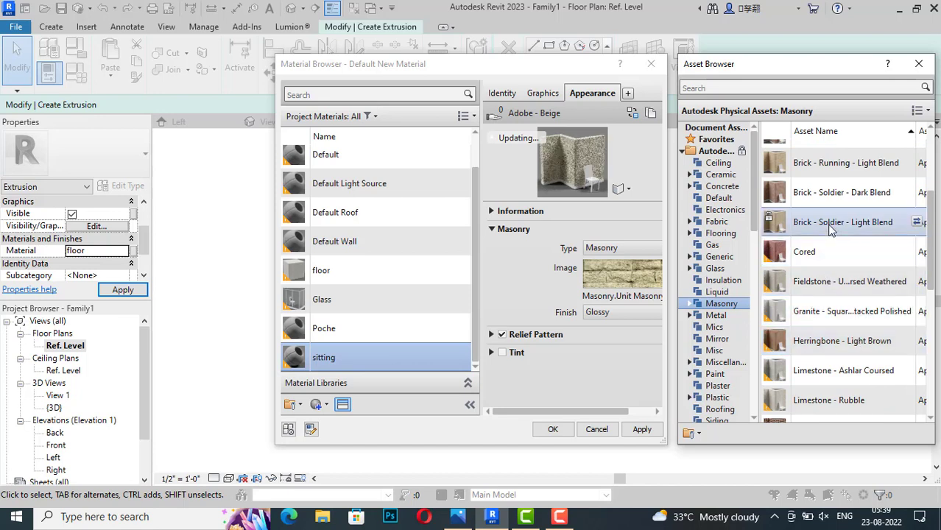
{"action": "scroll", "coordinate": [829, 291], "scroll_direction": "down", "scroll_amount": 1}
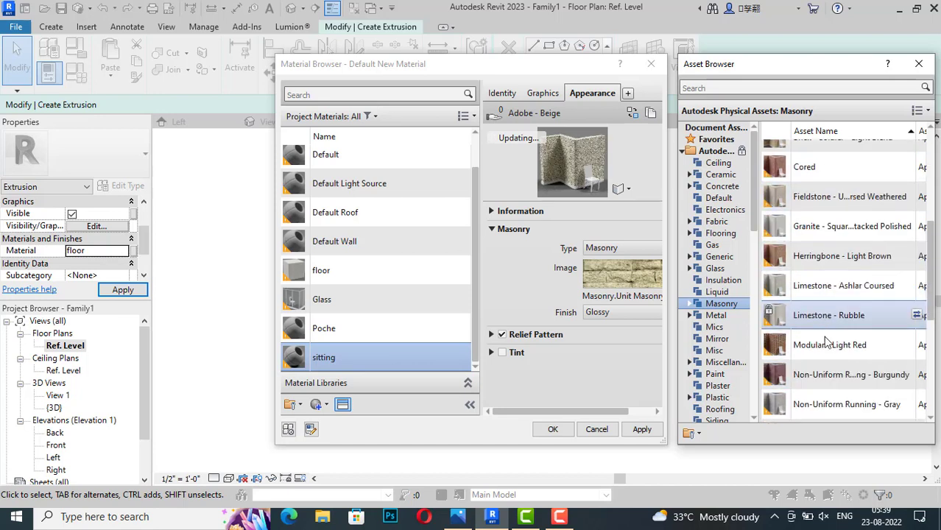
{"action": "scroll", "coordinate": [826, 343], "scroll_direction": "down", "scroll_amount": 1}
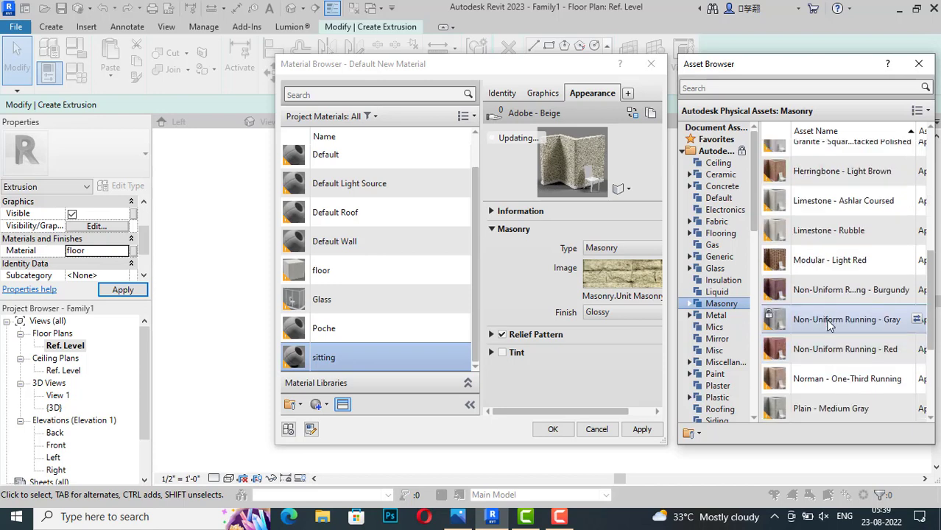
{"action": "double_click", "coordinate": [830, 325]}
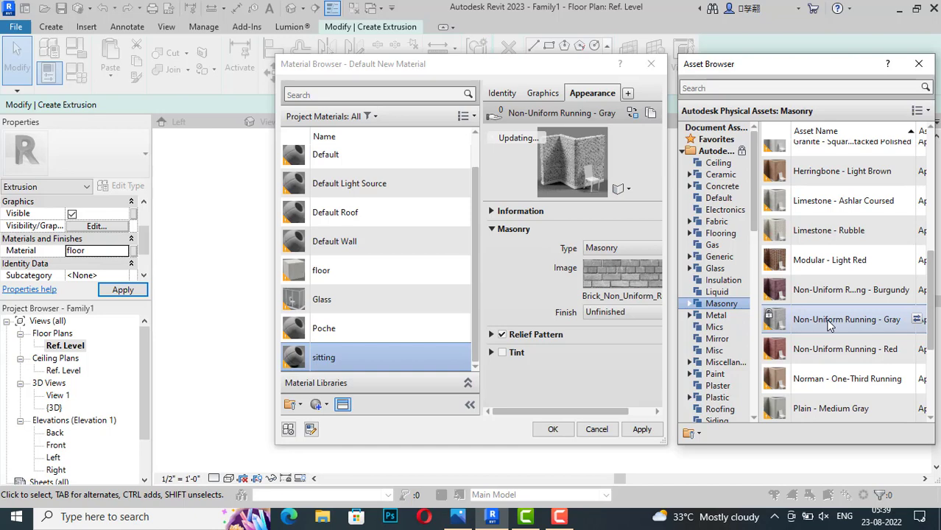
{"action": "scroll", "coordinate": [830, 325], "scroll_direction": "down", "scroll_amount": 1}
{"action": "double_click", "coordinate": [824, 355]}
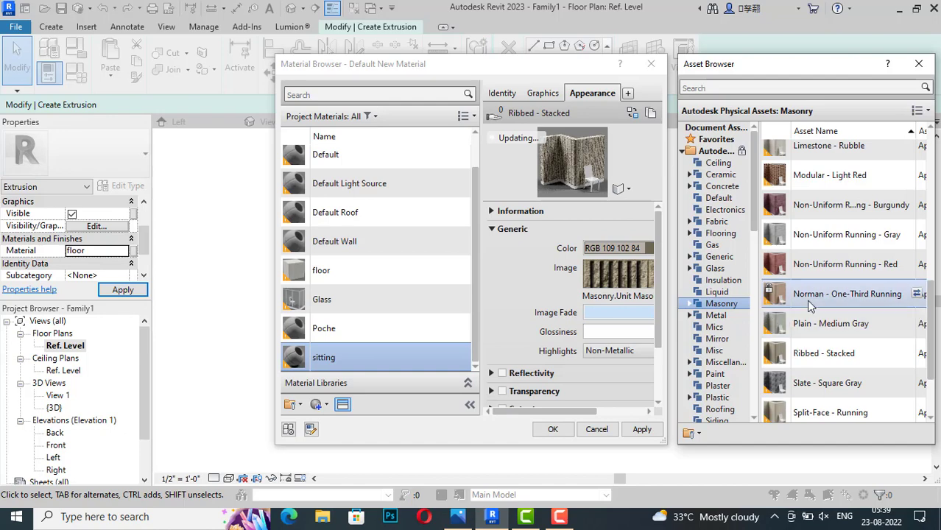
Step: Apply the weathered Fieldstone appearance, assign 'sitting' to the base, and finish the extrusion
{"action": "scroll", "coordinate": [813, 311], "scroll_direction": "up", "scroll_amount": 2}
{"action": "scroll", "coordinate": [811, 302], "scroll_direction": "up", "scroll_amount": 1}
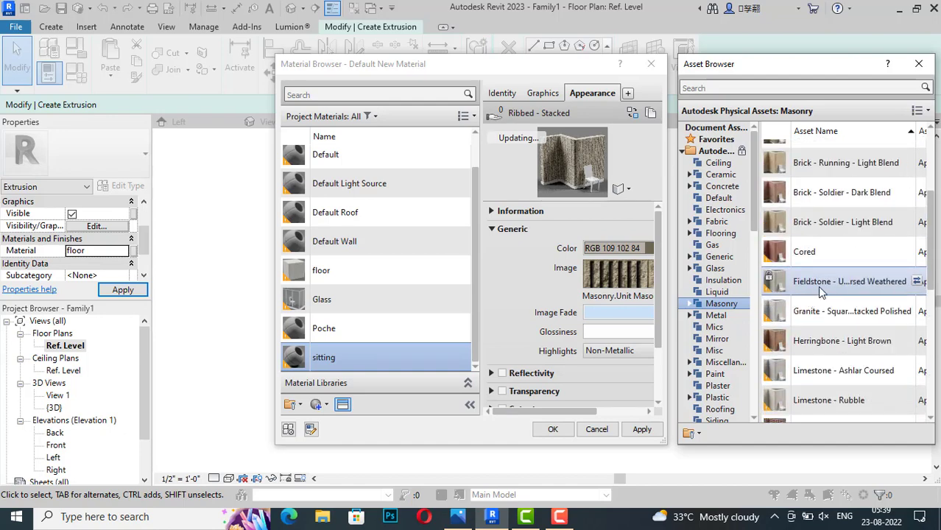
{"action": "double_click", "coordinate": [821, 291]}
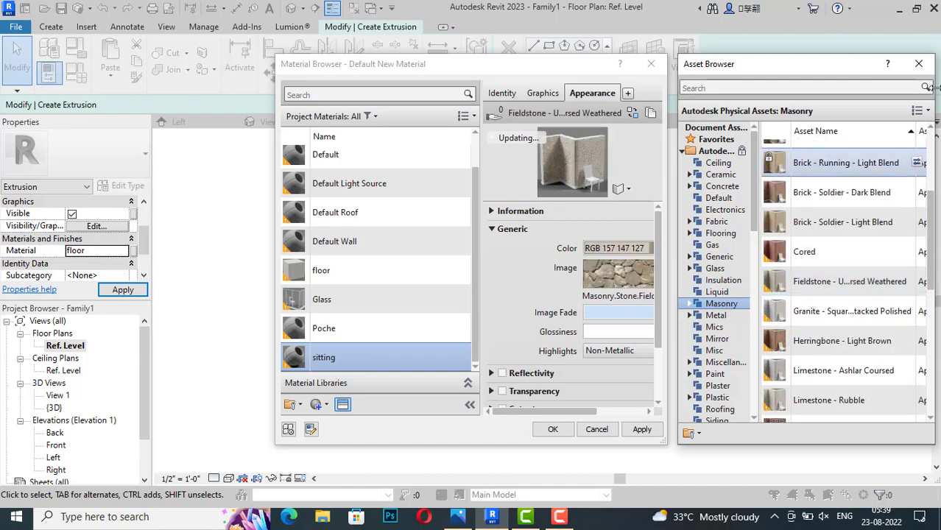
{"action": "left_click", "coordinate": [920, 63]}
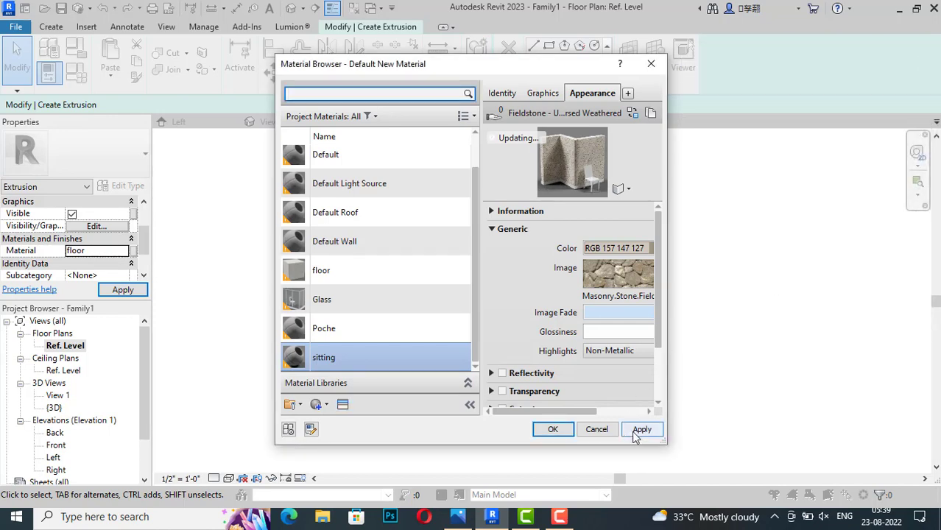
{"action": "left_click", "coordinate": [552, 430]}
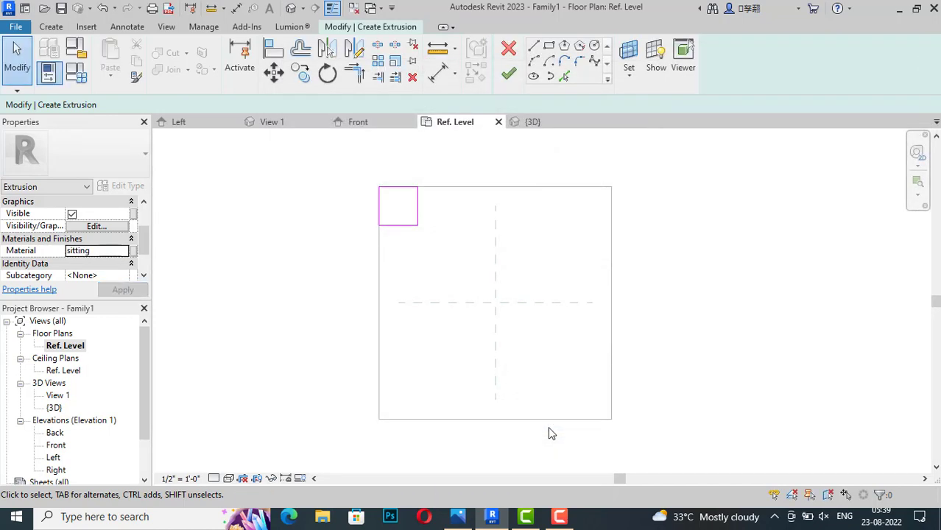
{"action": "left_click", "coordinate": [508, 73]}
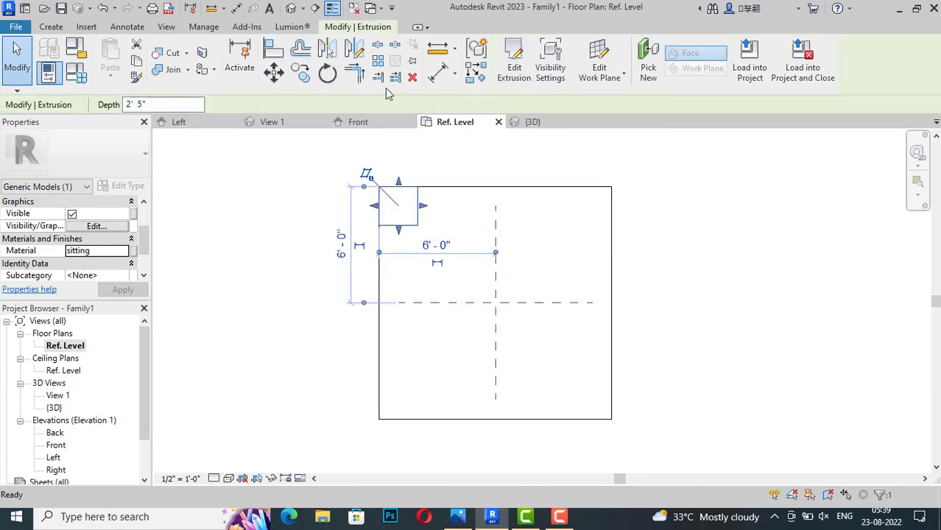
Step: Copy the square stone block to the slab's bottom-left corner
{"action": "left_click", "coordinate": [301, 71]}
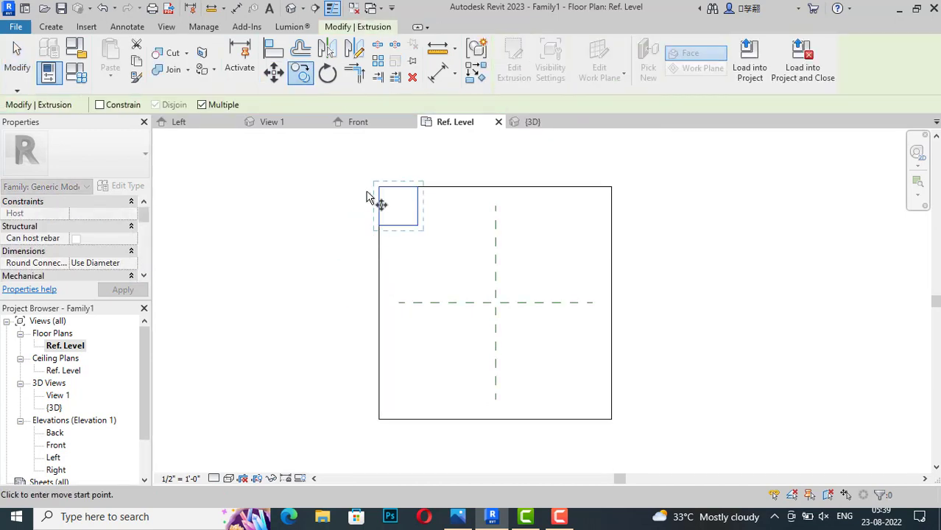
{"action": "left_click", "coordinate": [378, 226]}
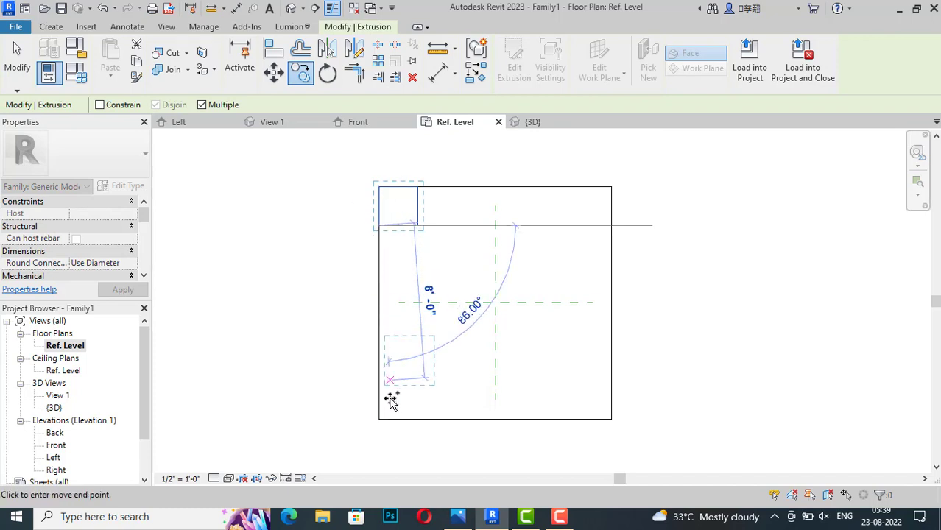
{"action": "left_click", "coordinate": [379, 419]}
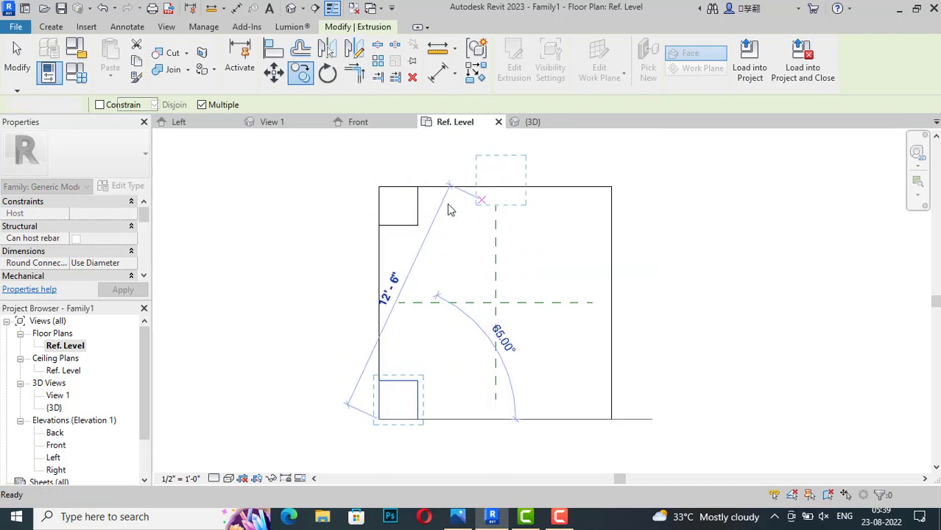
{"action": "key", "text": "Escape"}
{"action": "key", "text": "Escape"}
Step: Copy the block again to the slab's top-right and bottom-right corners
{"action": "left_click", "coordinate": [417, 217]}
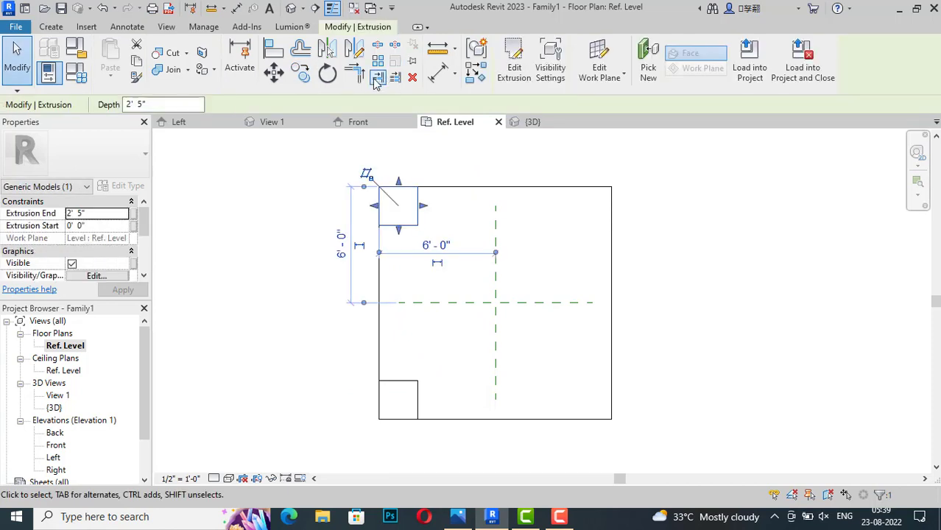
{"action": "left_click", "coordinate": [295, 81]}
{"action": "left_click", "coordinate": [418, 188]}
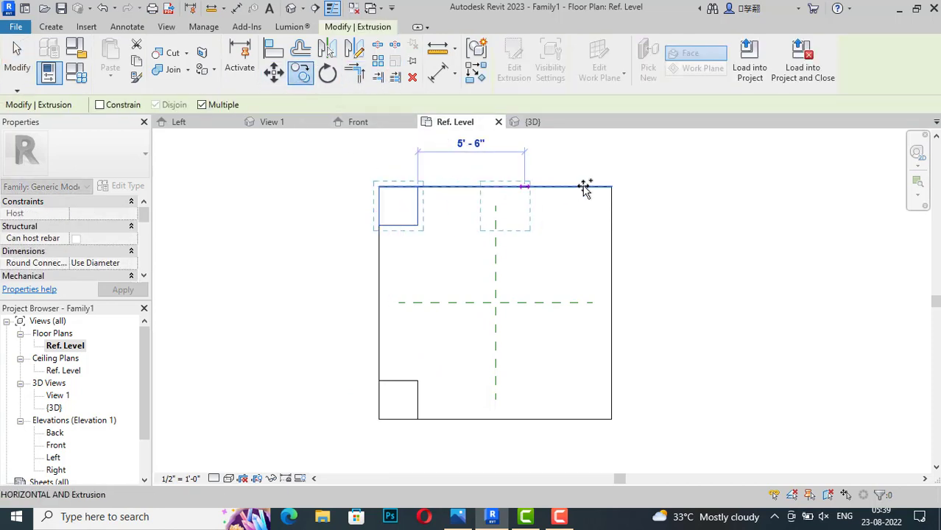
{"action": "left_click", "coordinate": [612, 187]}
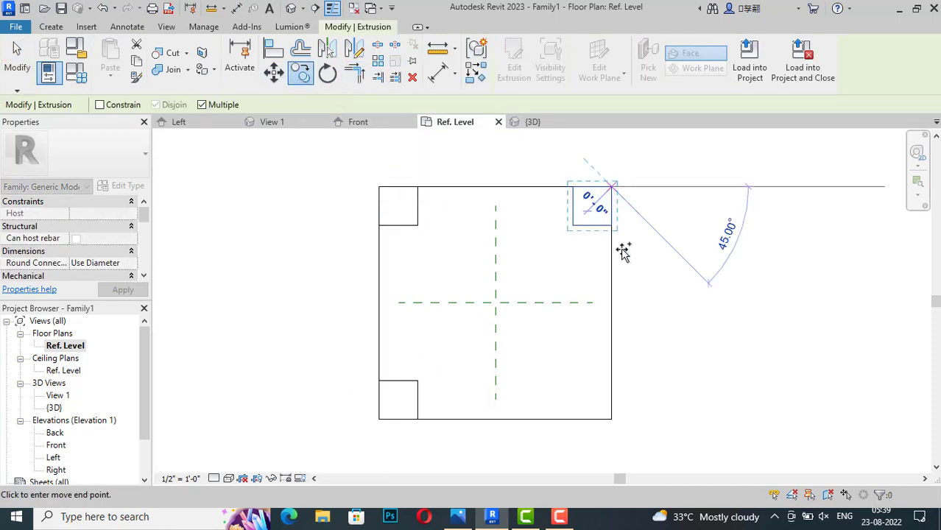
{"action": "left_click", "coordinate": [611, 380]}
{"action": "key", "text": "Escape"}
{"action": "key", "text": "Escape"}
{"action": "scroll", "coordinate": [594, 442], "scroll_direction": "up", "scroll_amount": 1}
{"action": "scroll", "coordinate": [594, 442], "scroll_direction": "down", "scroll_amount": 1}
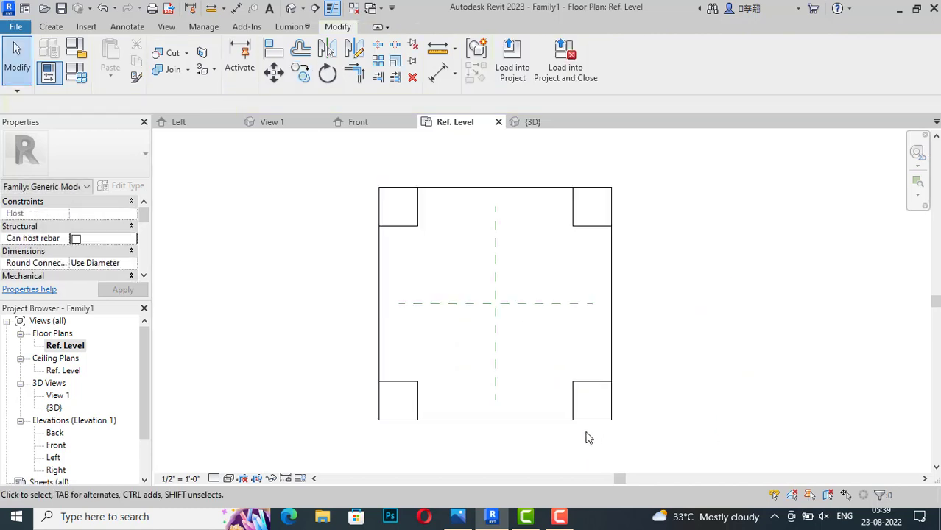
Step: In the 3D view, rehost the left stone base onto the slab's top face
{"action": "left_click", "coordinate": [291, 8]}
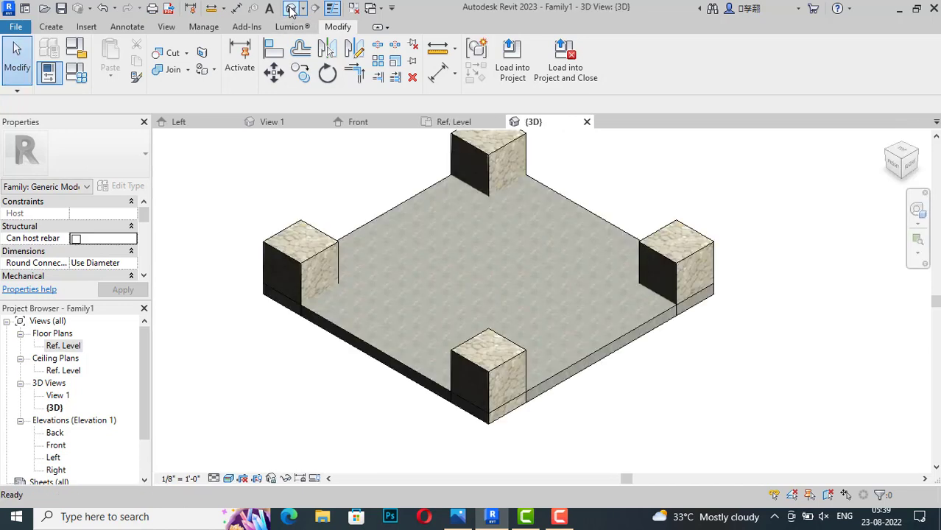
{"action": "scroll", "coordinate": [511, 301], "scroll_direction": "down", "scroll_amount": 2}
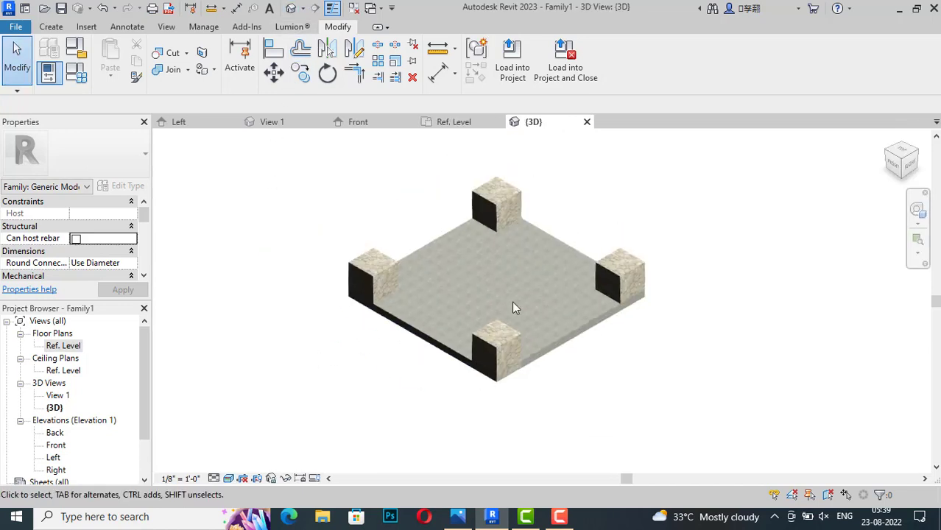
{"action": "left_click", "coordinate": [911, 170]}
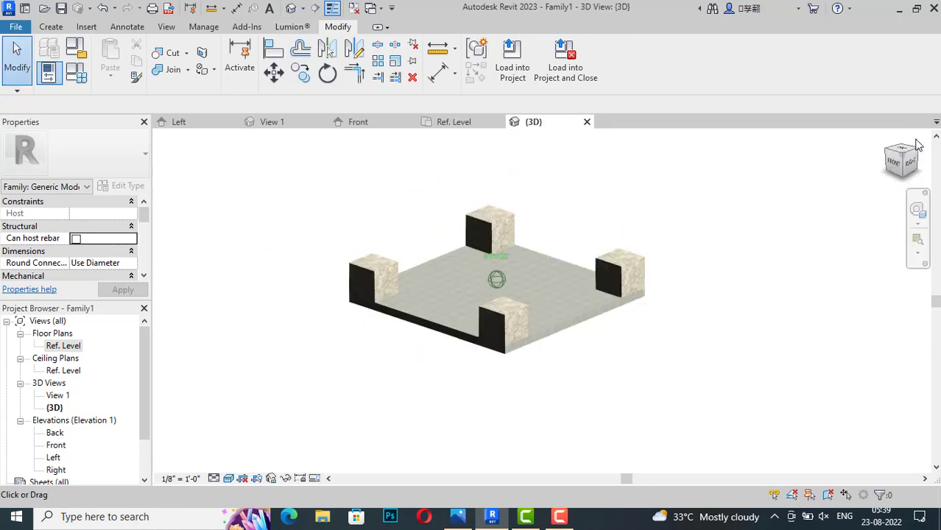
{"action": "left_click", "coordinate": [910, 163]}
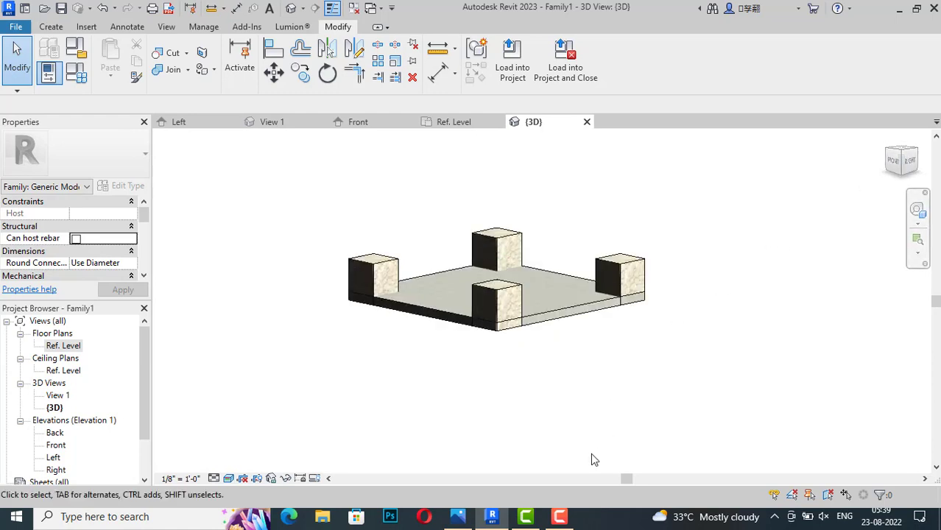
{"action": "left_click", "coordinate": [372, 273]}
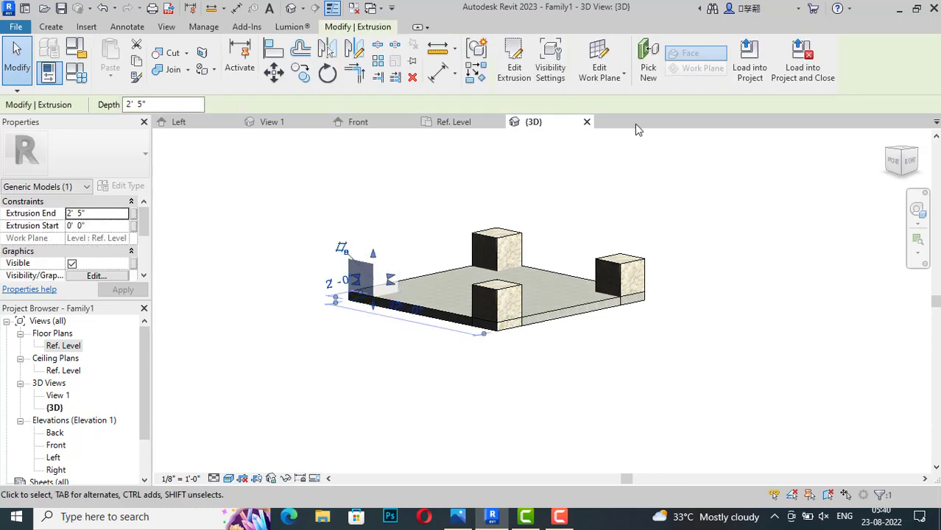
{"action": "left_click", "coordinate": [648, 67]}
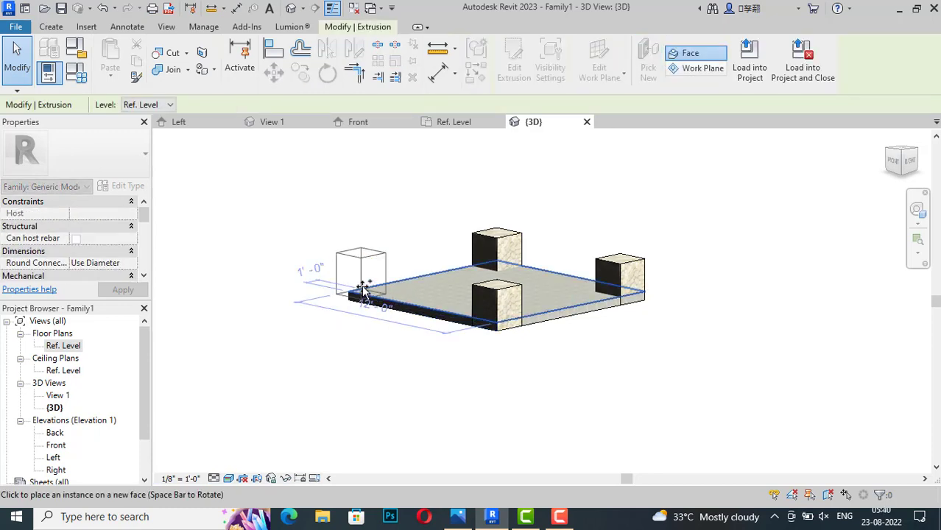
{"action": "scroll", "coordinate": [382, 283], "scroll_direction": "up", "scroll_amount": 2}
{"action": "scroll", "coordinate": [383, 284], "scroll_direction": "up", "scroll_amount": 3}
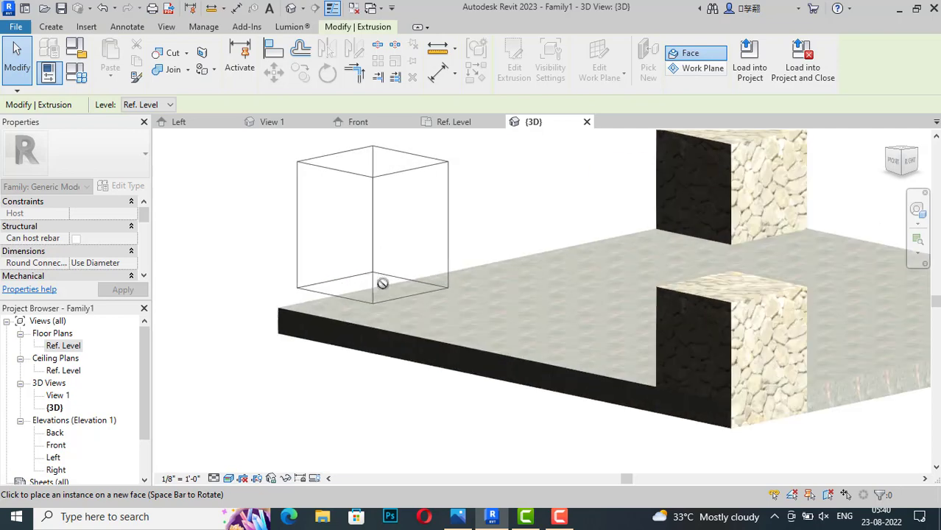
{"action": "scroll", "coordinate": [380, 294], "scroll_direction": "up", "scroll_amount": 1}
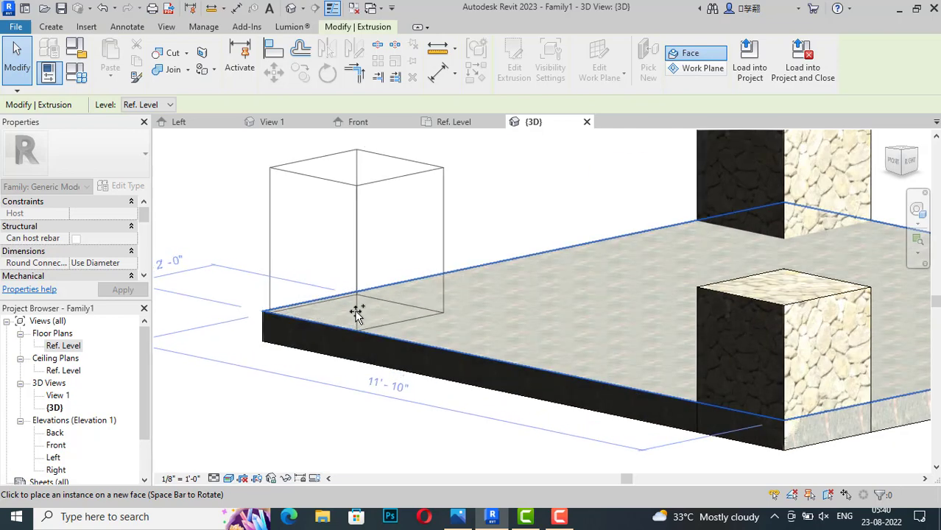
{"action": "left_click", "coordinate": [356, 312]}
{"action": "key", "text": "Escape"}
Step: Rehost the front stone base onto the slab's top face
{"action": "scroll", "coordinate": [277, 315], "scroll_direction": "down", "scroll_amount": 2}
{"action": "scroll", "coordinate": [291, 302], "scroll_direction": "down", "scroll_amount": 1}
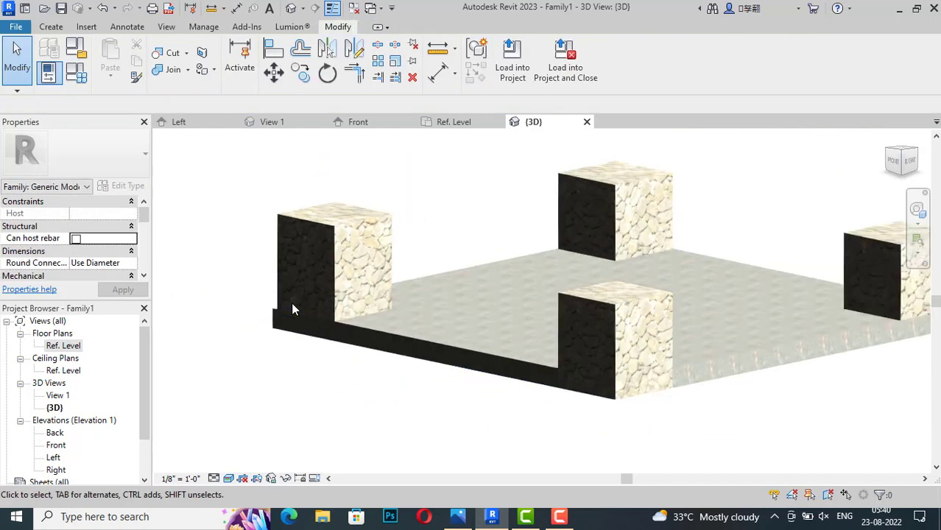
{"action": "left_click", "coordinate": [607, 312]}
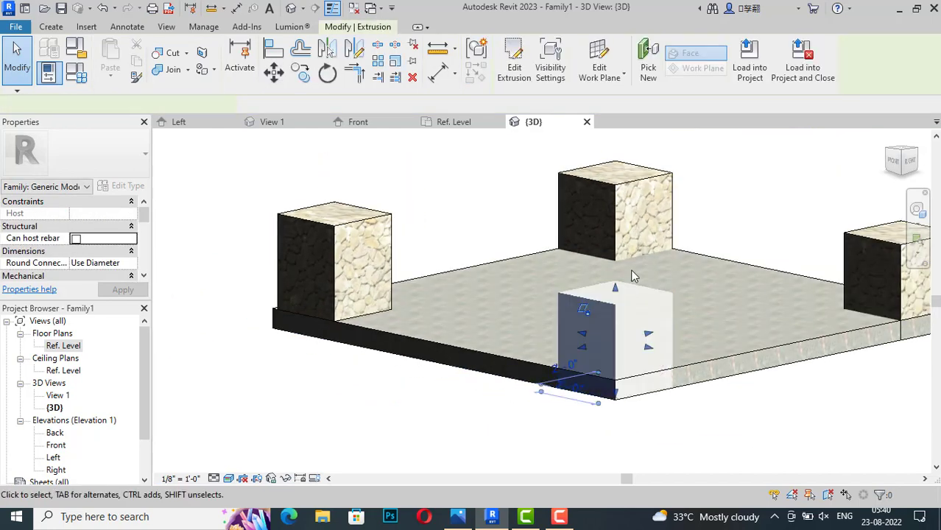
{"action": "left_click", "coordinate": [651, 70]}
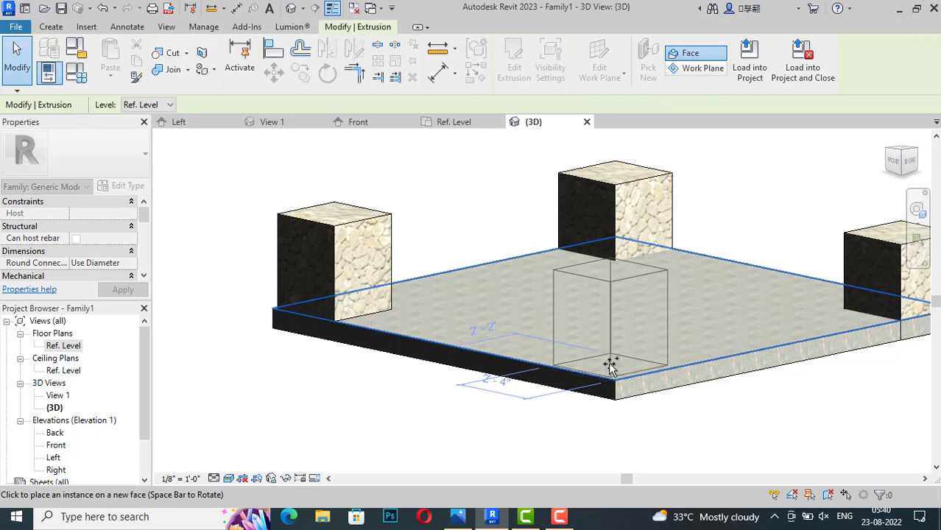
{"action": "left_click", "coordinate": [612, 370]}
{"action": "key", "text": "Escape"}
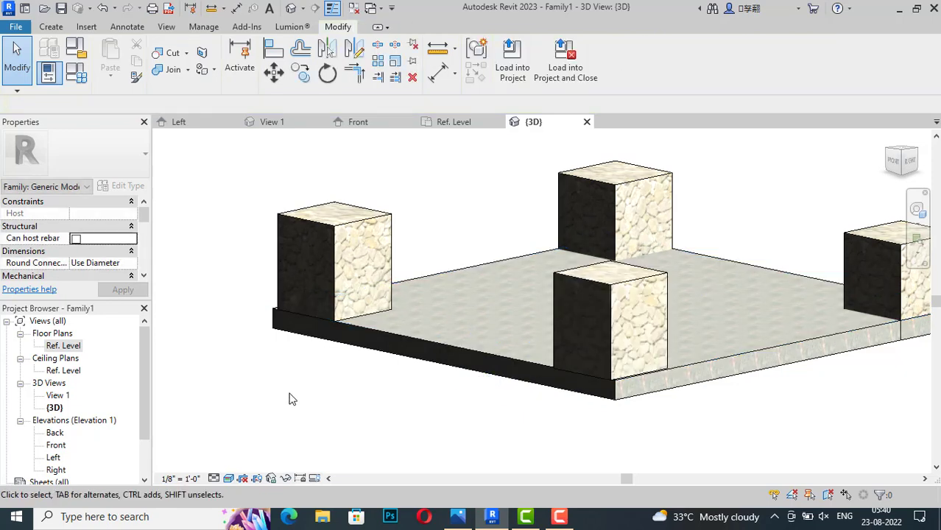
Step: Try rehosting the right and rear stone bases, cancelling both attempts
{"action": "middle_click_drag", "start_coordinate": [288, 395], "coordinate": [742, 316], "text": "shift"}
{"action": "scroll", "coordinate": [784, 336], "scroll_direction": "up", "scroll_amount": 3}
{"action": "left_click", "coordinate": [711, 295]}
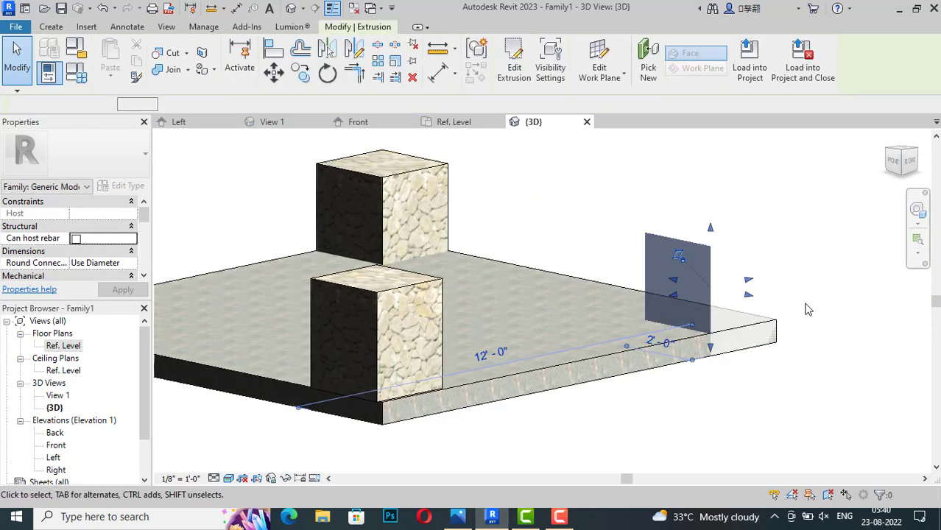
{"action": "left_click", "coordinate": [645, 77]}
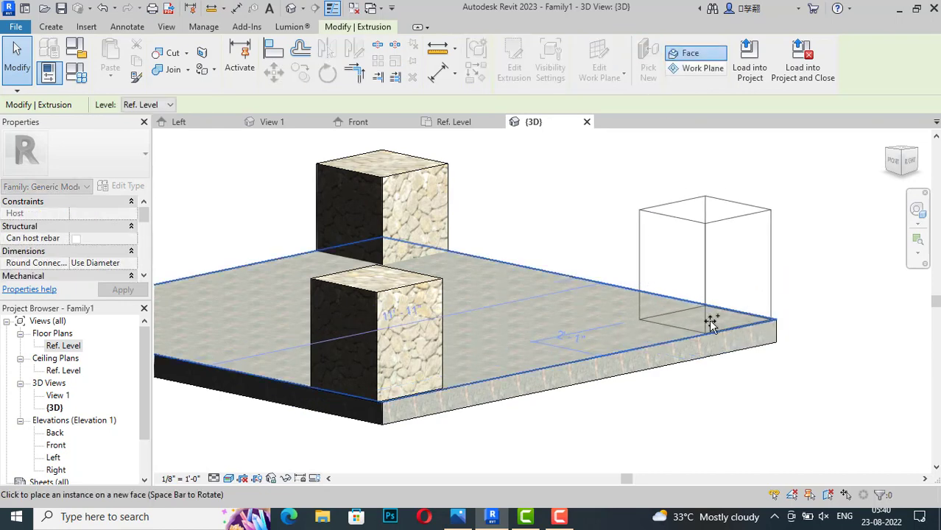
{"action": "key", "text": "Escape"}
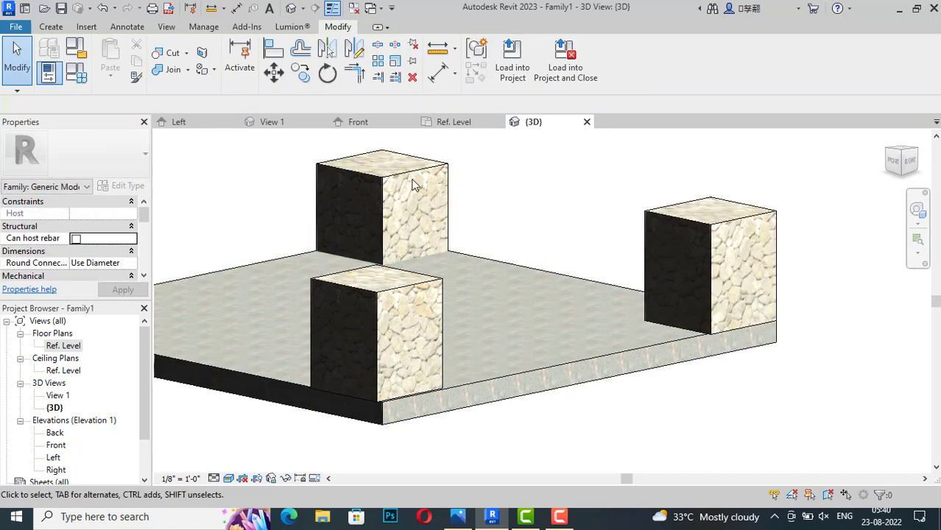
{"action": "left_click", "coordinate": [414, 188]}
{"action": "left_click", "coordinate": [648, 66]}
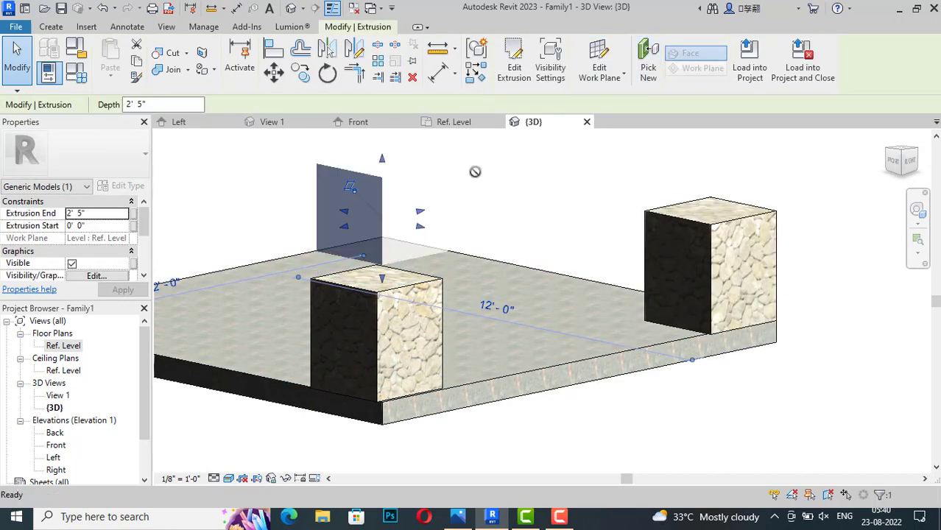
{"action": "key", "text": "Escape"}
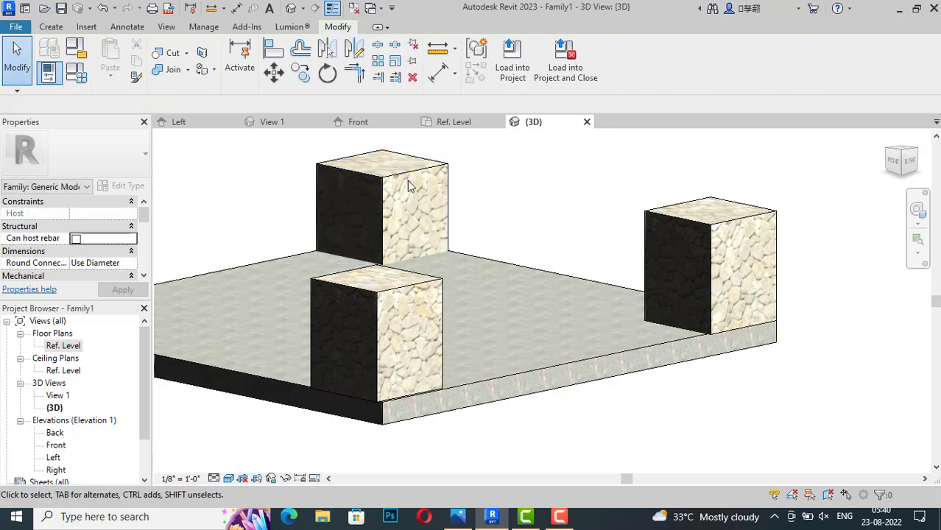
Step: Rehost the rear stone base onto the slab's top face
{"action": "left_click", "coordinate": [446, 176]}
{"action": "left_click", "coordinate": [648, 66]}
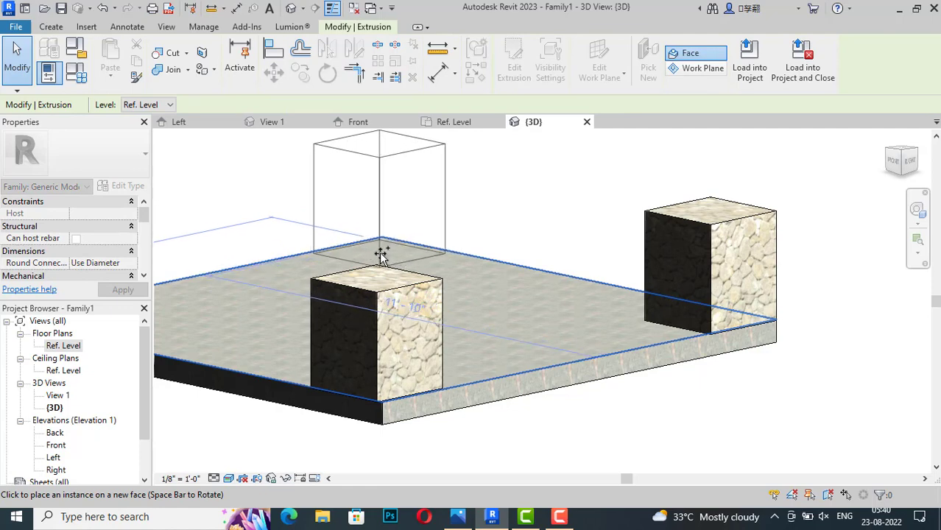
{"action": "left_click", "coordinate": [381, 252]}
{"action": "left_click", "coordinate": [558, 190]}
{"action": "scroll", "coordinate": [588, 258], "scroll_direction": "down", "scroll_amount": 2}
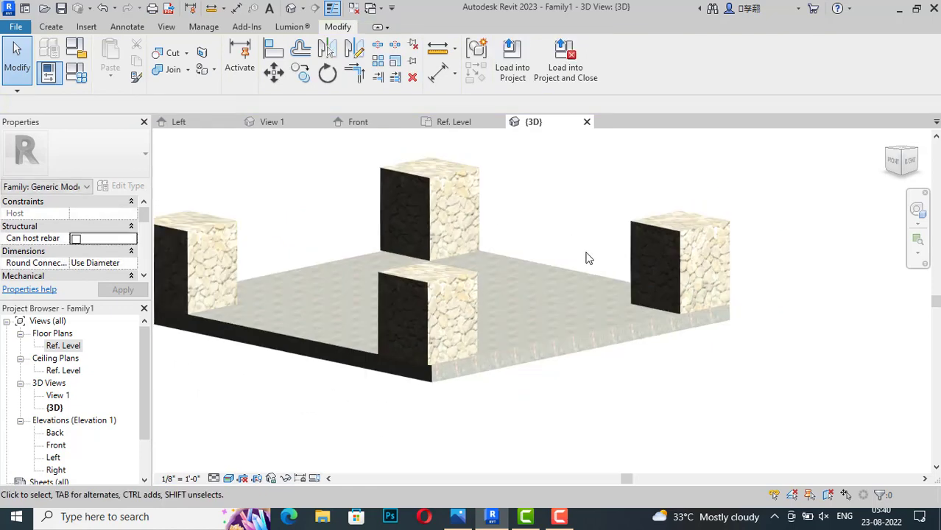
{"action": "scroll", "coordinate": [448, 385], "scroll_direction": "down", "scroll_amount": 2}
{"action": "scroll", "coordinate": [450, 389], "scroll_direction": "down", "scroll_amount": 1}
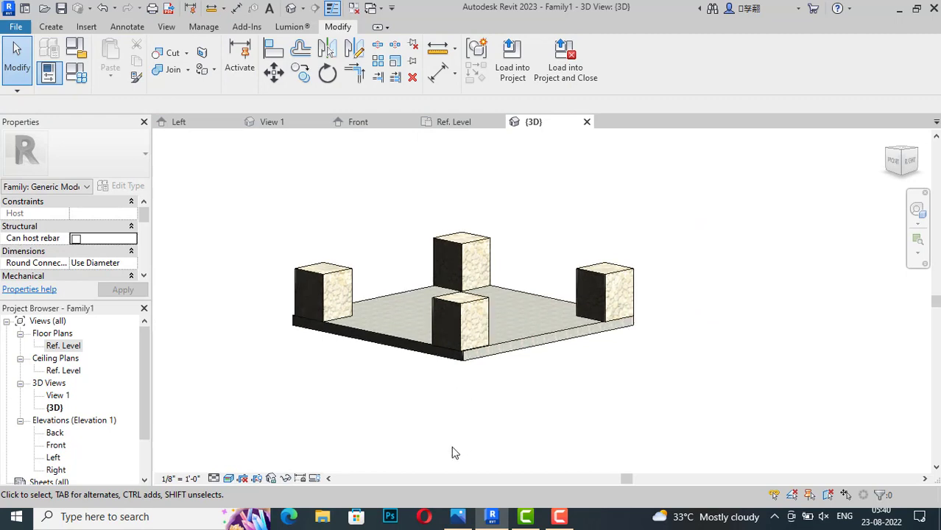
{"action": "left_click", "coordinate": [457, 518]}
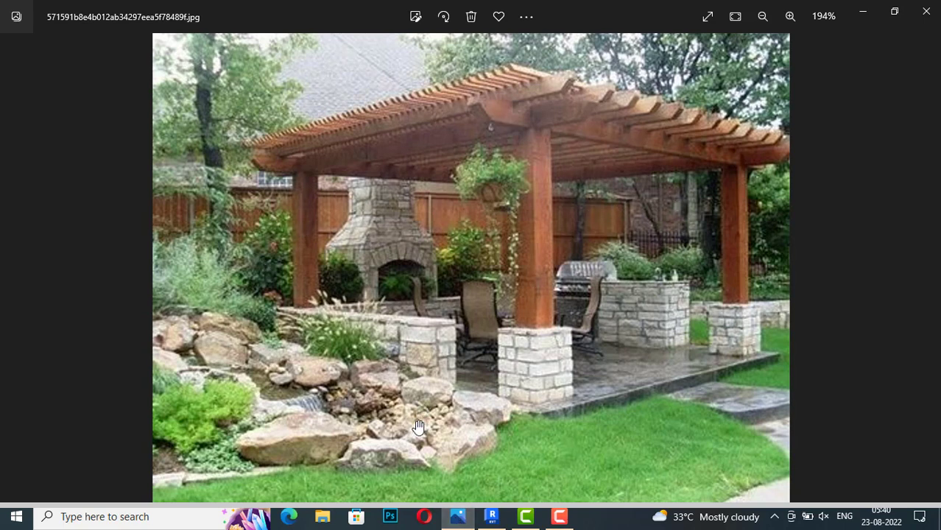
{"action": "left_click", "coordinate": [491, 516]}
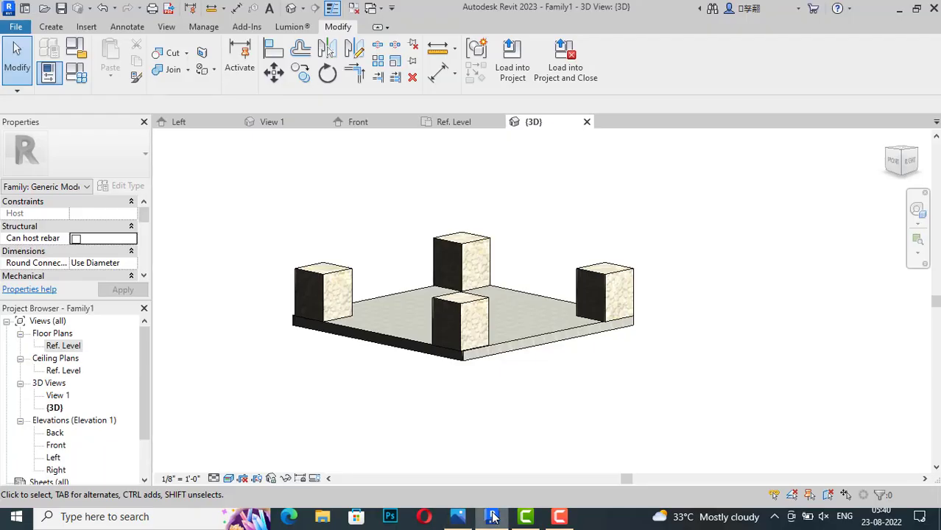
Step: On the Ref. Level plan, move the top-left base block flush into the slab corner
{"action": "double_click", "coordinate": [64, 348]}
{"action": "scroll", "coordinate": [421, 213], "scroll_direction": "up", "scroll_amount": 2}
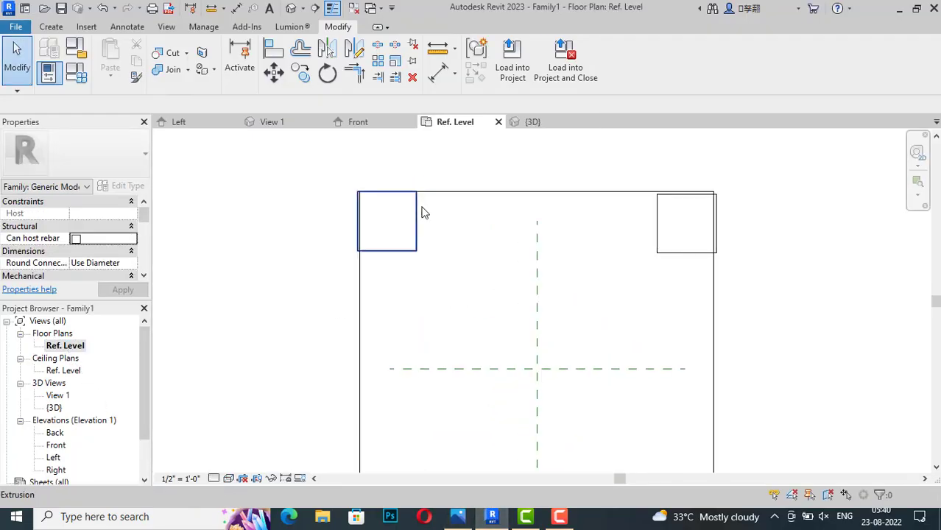
{"action": "left_click", "coordinate": [358, 193]}
{"action": "scroll", "coordinate": [352, 171], "scroll_direction": "up", "scroll_amount": 2}
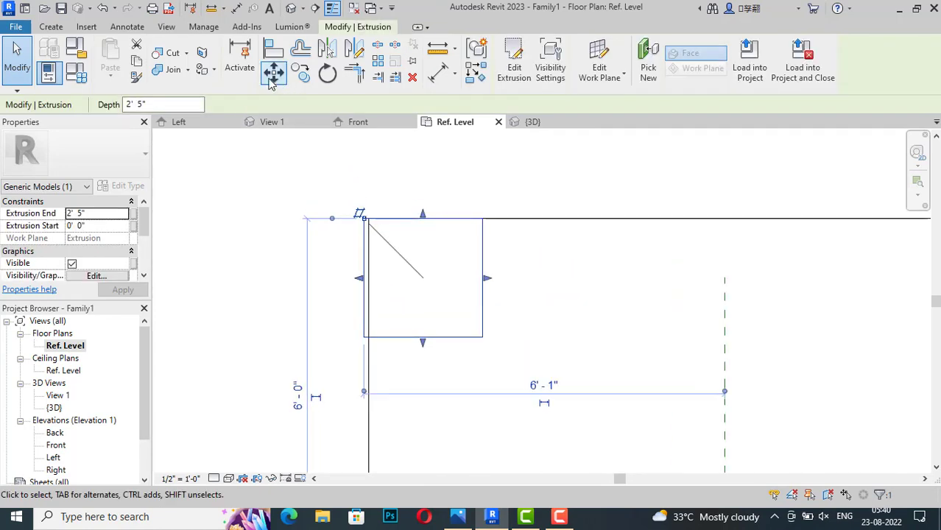
{"action": "left_click", "coordinate": [273, 73]}
{"action": "scroll", "coordinate": [368, 221], "scroll_direction": "up", "scroll_amount": 2}
{"action": "left_click", "coordinate": [364, 215]}
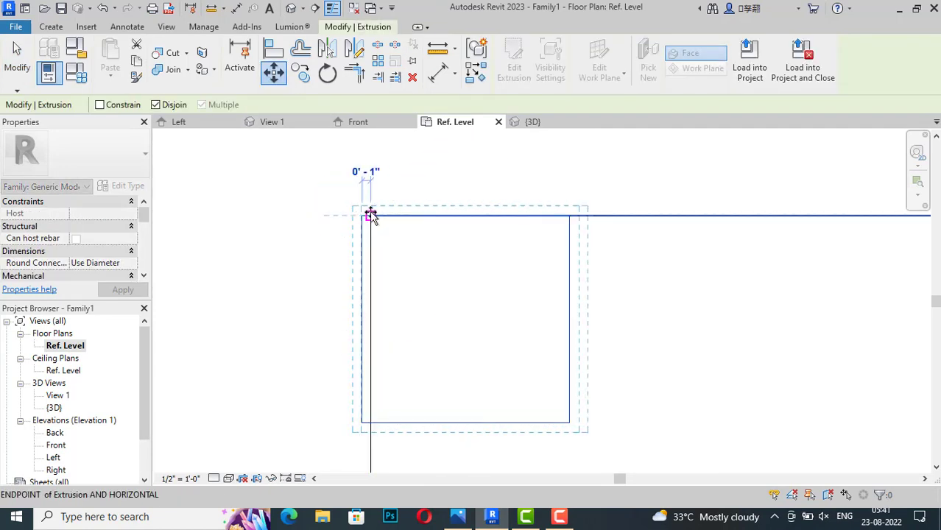
{"action": "left_click", "coordinate": [371, 217]}
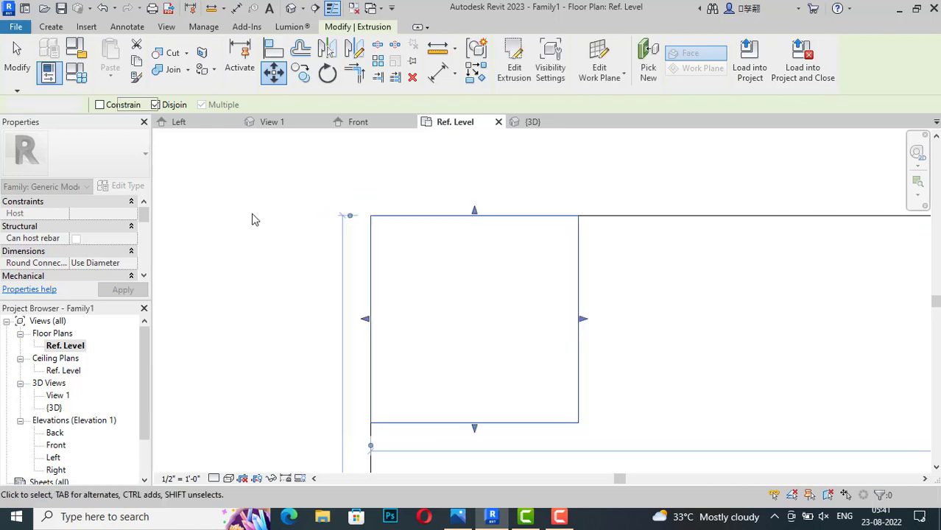
{"action": "scroll", "coordinate": [509, 258], "scroll_direction": "up", "scroll_amount": 1}
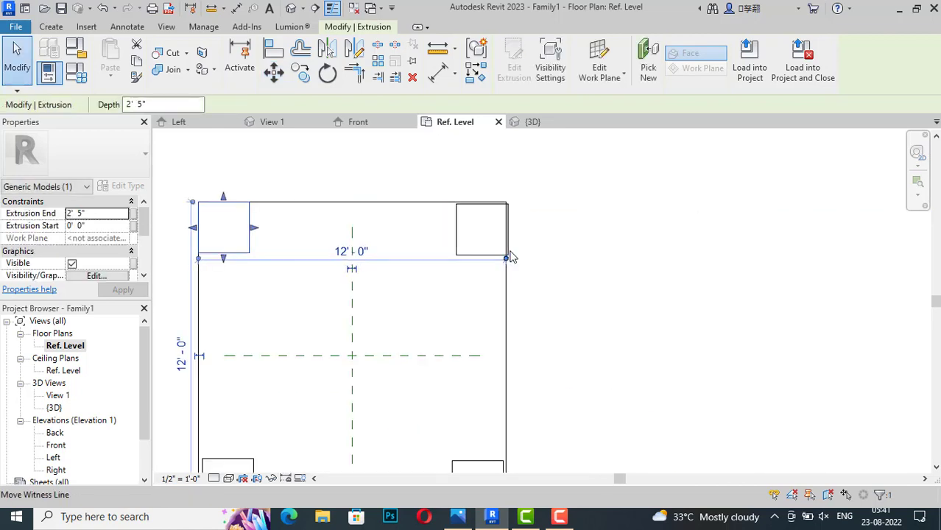
{"action": "scroll", "coordinate": [508, 258], "scroll_direction": "up", "scroll_amount": 1}
{"action": "key", "text": "Escape"}
Step: Move the top-right base block so its corner snaps onto the slab corner
{"action": "left_click", "coordinate": [471, 257]}
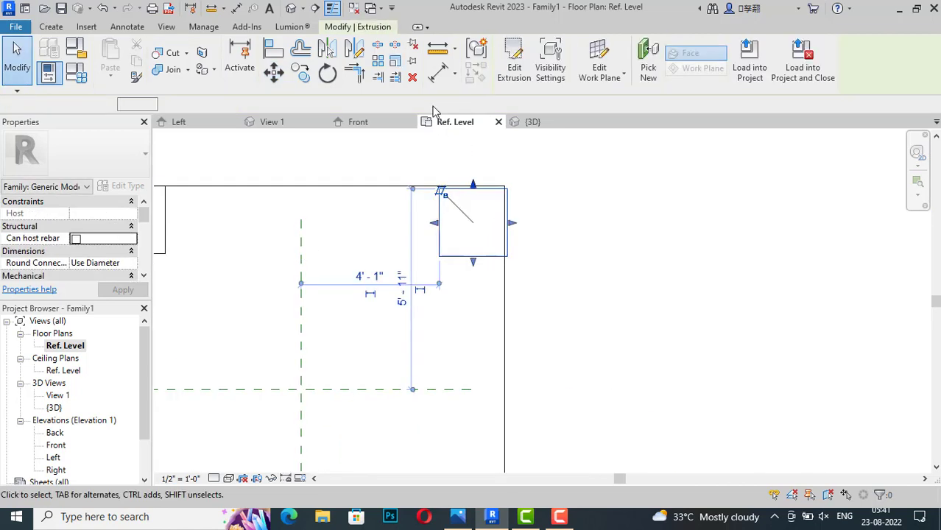
{"action": "key", "text": "m"}
{"action": "key", "text": "v"}
{"action": "scroll", "coordinate": [513, 197], "scroll_direction": "up", "scroll_amount": 2}
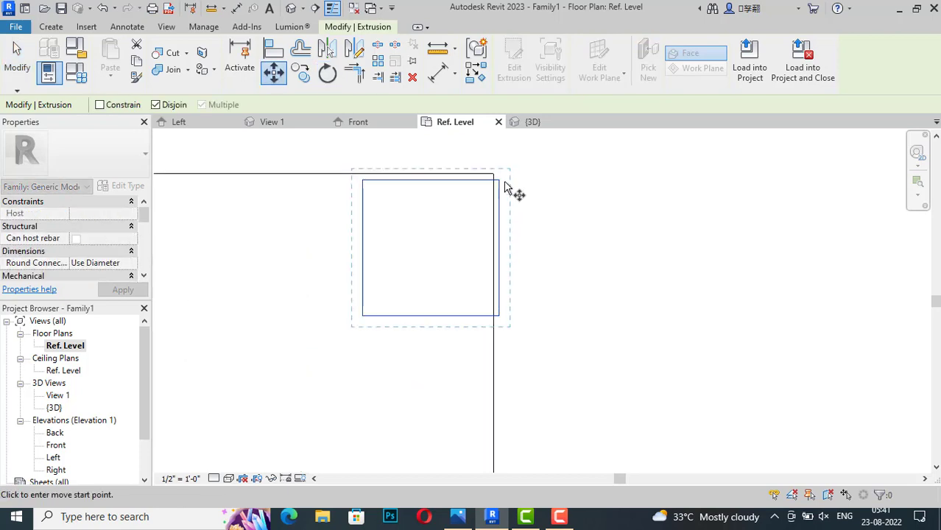
{"action": "left_click", "coordinate": [499, 179]}
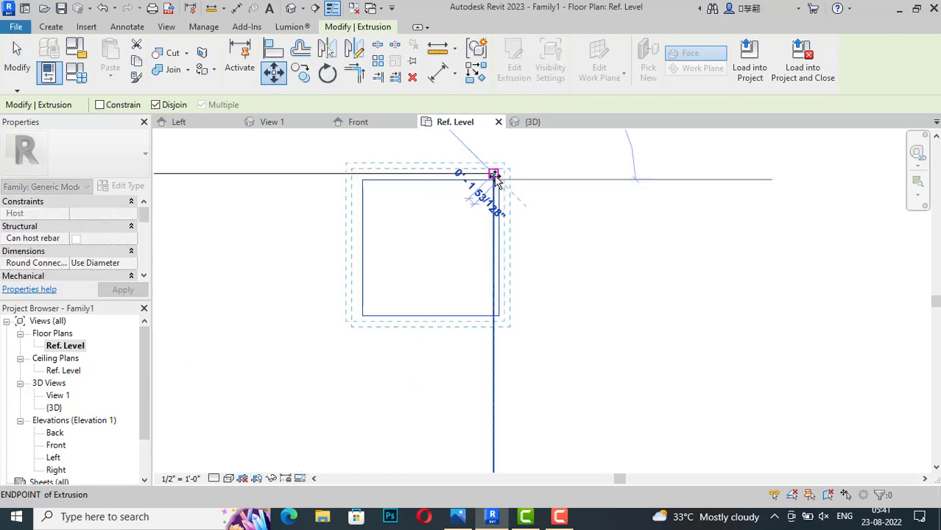
{"action": "left_click", "coordinate": [495, 176]}
{"action": "key", "text": "Escape"}
{"action": "scroll", "coordinate": [523, 160], "scroll_direction": "down", "scroll_amount": 1}
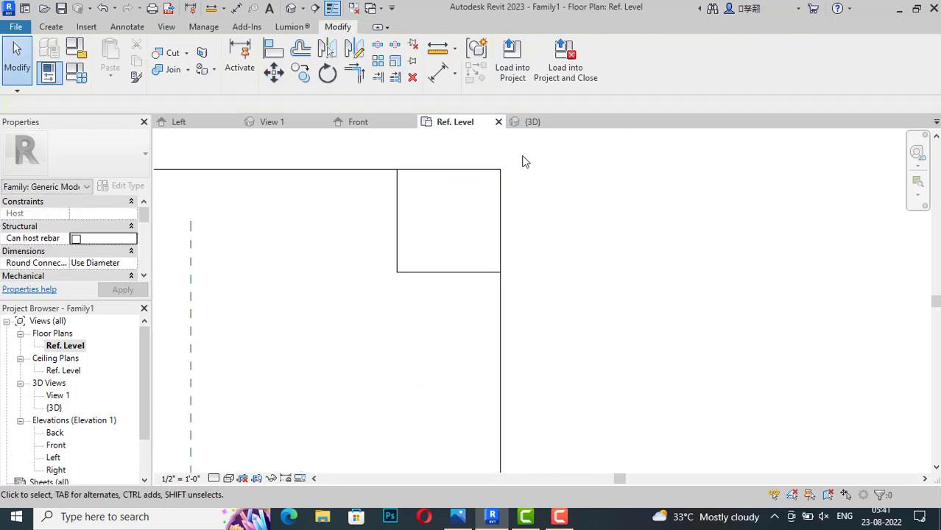
{"action": "scroll", "coordinate": [523, 160], "scroll_direction": "down", "scroll_amount": 3}
{"action": "scroll", "coordinate": [522, 159], "scroll_direction": "down", "scroll_amount": 1}
{"action": "scroll", "coordinate": [466, 326], "scroll_direction": "up", "scroll_amount": 2}
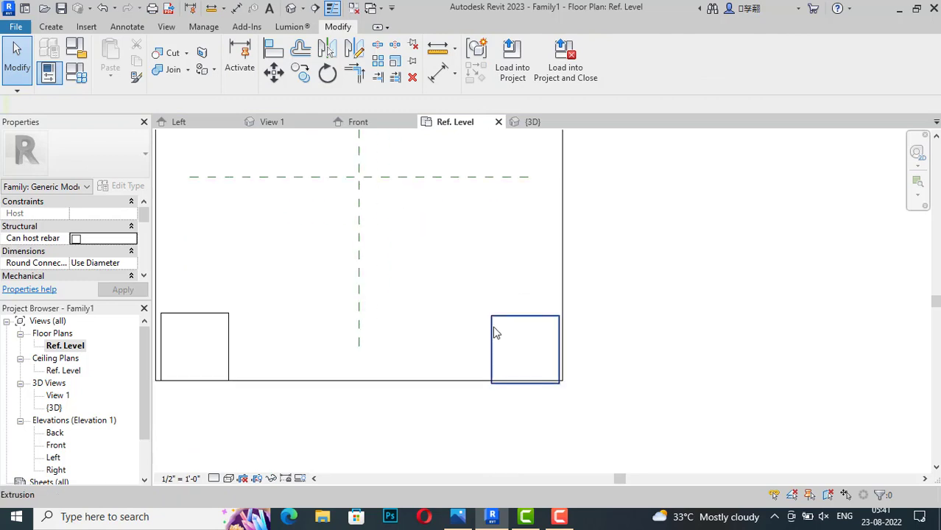
Step: Move the bottom-right base block so its corner sits on the slab corner endpoint
{"action": "left_click", "coordinate": [495, 333]}
{"action": "key", "text": "m"}
{"action": "key", "text": "v"}
{"action": "scroll", "coordinate": [571, 391], "scroll_direction": "up", "scroll_amount": 2}
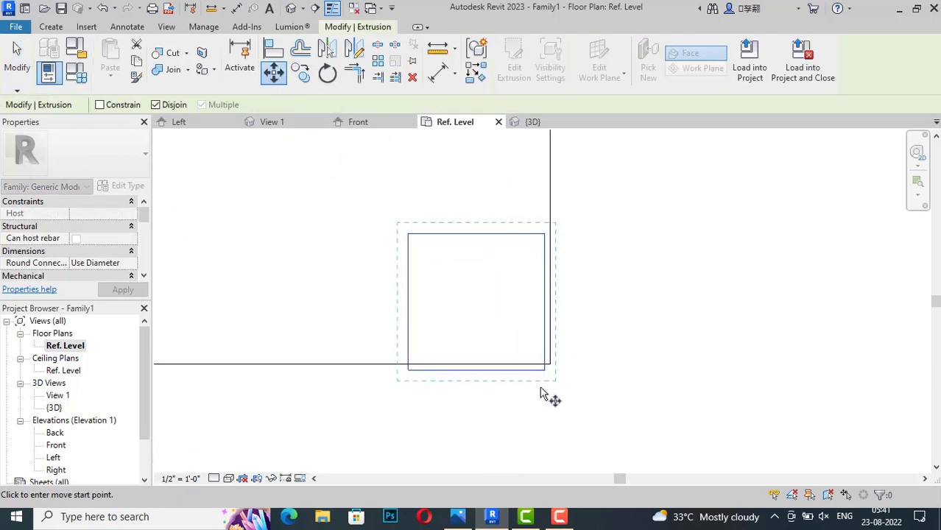
{"action": "scroll", "coordinate": [541, 394], "scroll_direction": "up", "scroll_amount": 2}
{"action": "left_click", "coordinate": [549, 358]}
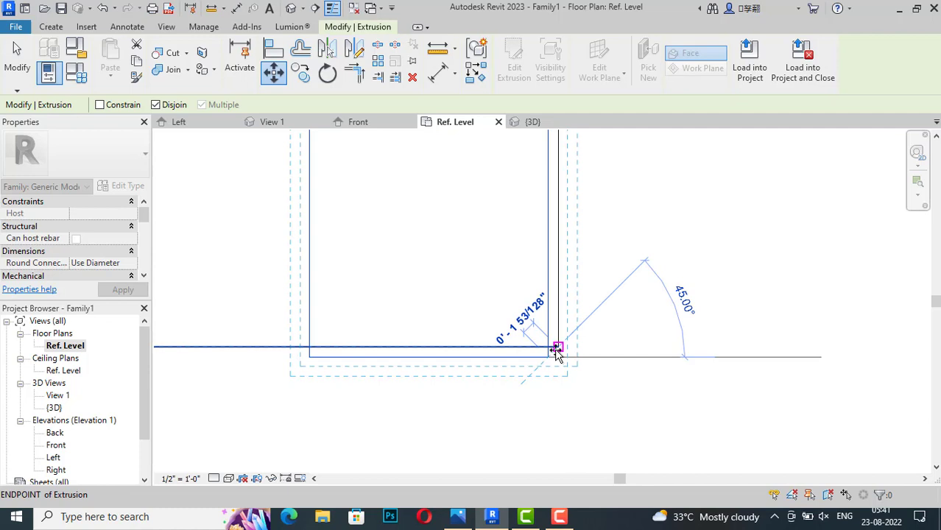
{"action": "left_click", "coordinate": [557, 352]}
{"action": "left_click", "coordinate": [661, 342]}
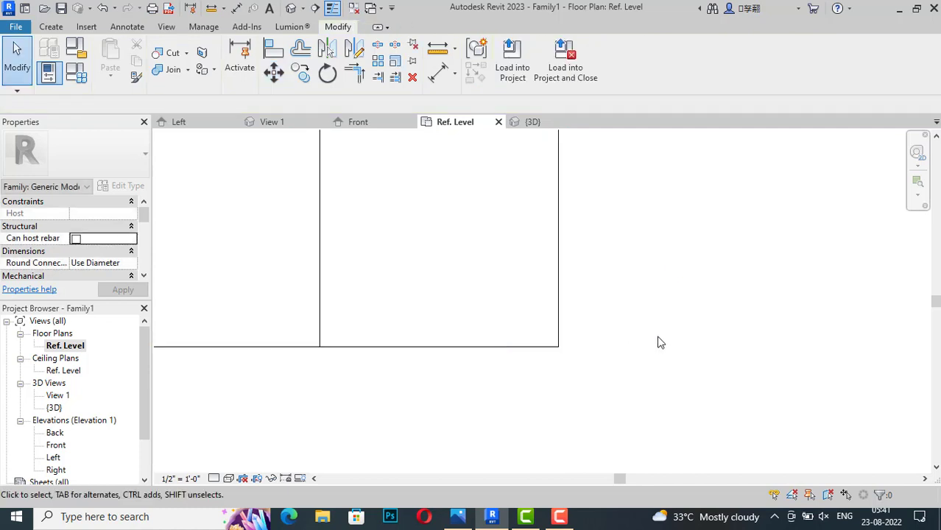
{"action": "scroll", "coordinate": [661, 342], "scroll_direction": "down", "scroll_amount": 2}
{"action": "scroll", "coordinate": [699, 352], "scroll_direction": "down", "scroll_amount": 1}
{"action": "scroll", "coordinate": [376, 309], "scroll_direction": "up", "scroll_amount": 2}
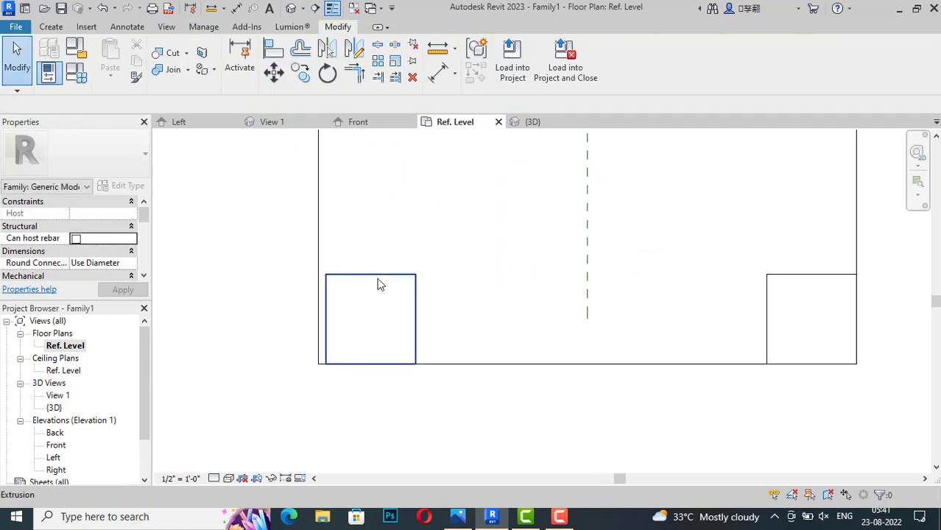
Step: Move the left corner block's bottom-left corner onto the reference-line endpoint
{"action": "left_click", "coordinate": [379, 285]}
{"action": "key", "text": "m"}
{"action": "key", "text": "v"}
{"action": "scroll", "coordinate": [324, 357], "scroll_direction": "up", "scroll_amount": 1}
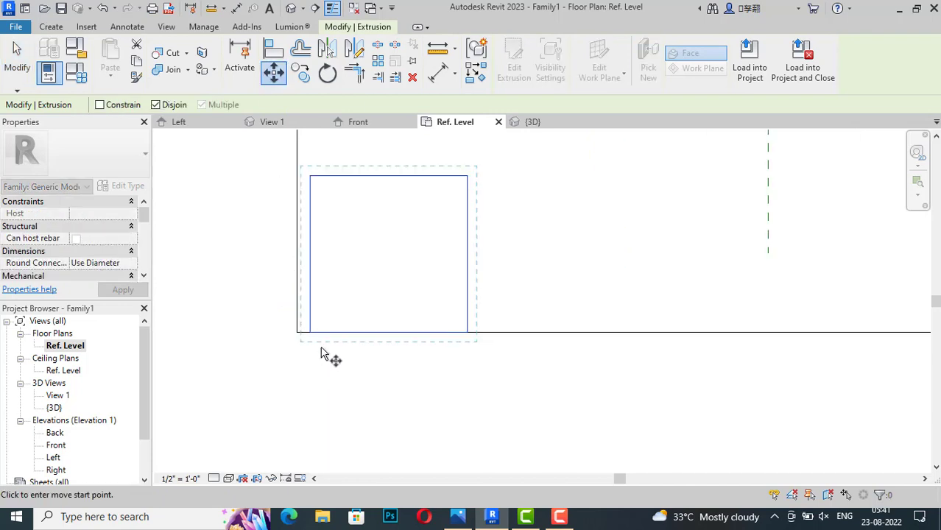
{"action": "left_click", "coordinate": [310, 332]}
{"action": "left_click", "coordinate": [297, 332]}
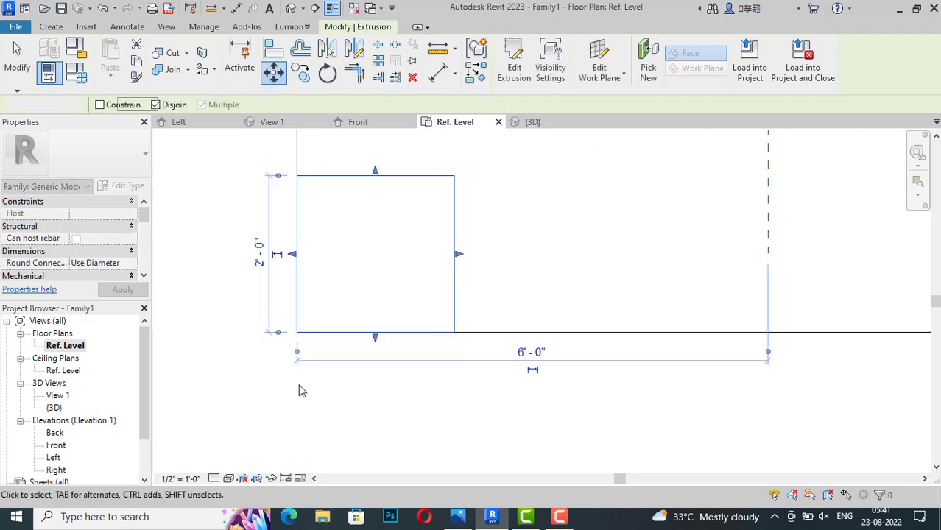
{"action": "left_click", "coordinate": [313, 397]}
{"action": "scroll", "coordinate": [324, 405], "scroll_direction": "down", "scroll_amount": 1}
{"action": "scroll", "coordinate": [327, 410], "scroll_direction": "down", "scroll_amount": 1}
{"action": "scroll", "coordinate": [335, 410], "scroll_direction": "down", "scroll_amount": 1}
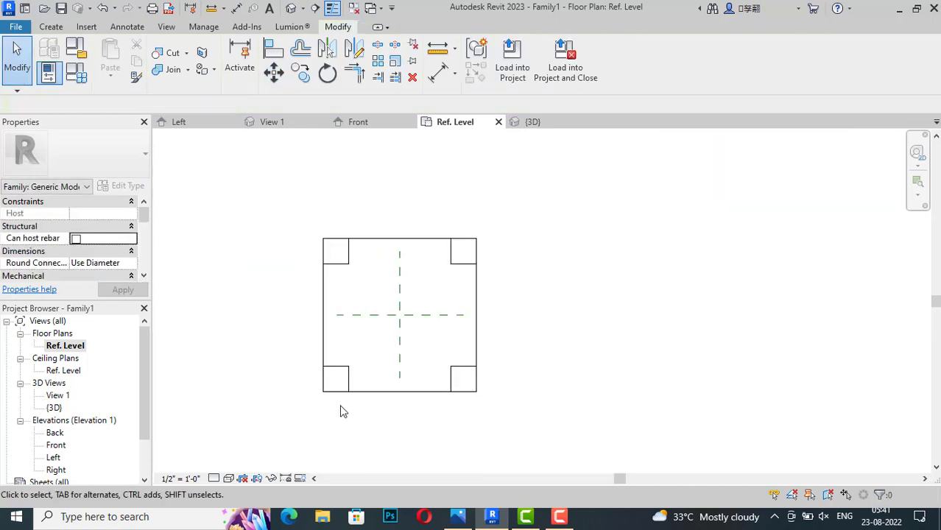
{"action": "left_click", "coordinate": [51, 27]}
Step: Start a new extrusion and draw both corner-to-corner diagonals across the top-left pillar base
{"action": "left_click", "coordinate": [112, 58]}
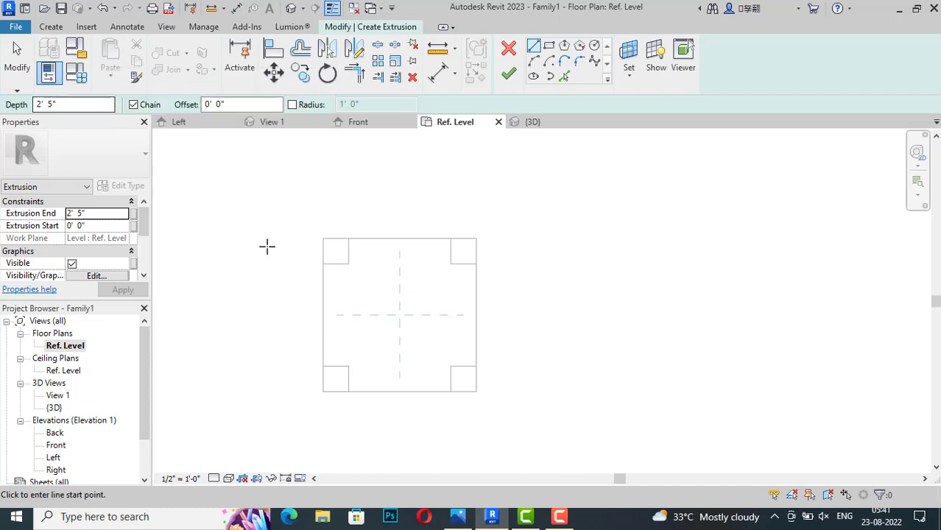
{"action": "scroll", "coordinate": [268, 246], "scroll_direction": "up", "scroll_amount": 2}
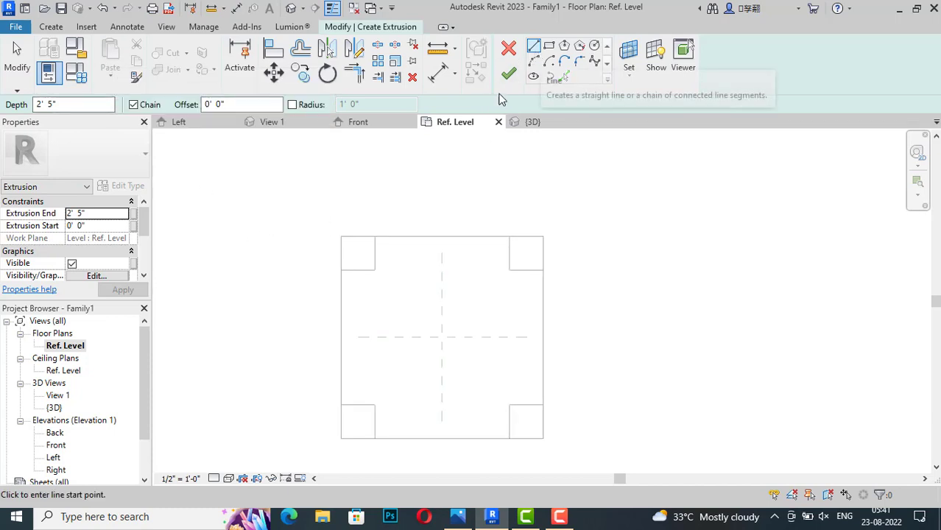
{"action": "scroll", "coordinate": [341, 258], "scroll_direction": "up", "scroll_amount": 2}
{"action": "scroll", "coordinate": [341, 227], "scroll_direction": "up", "scroll_amount": 2}
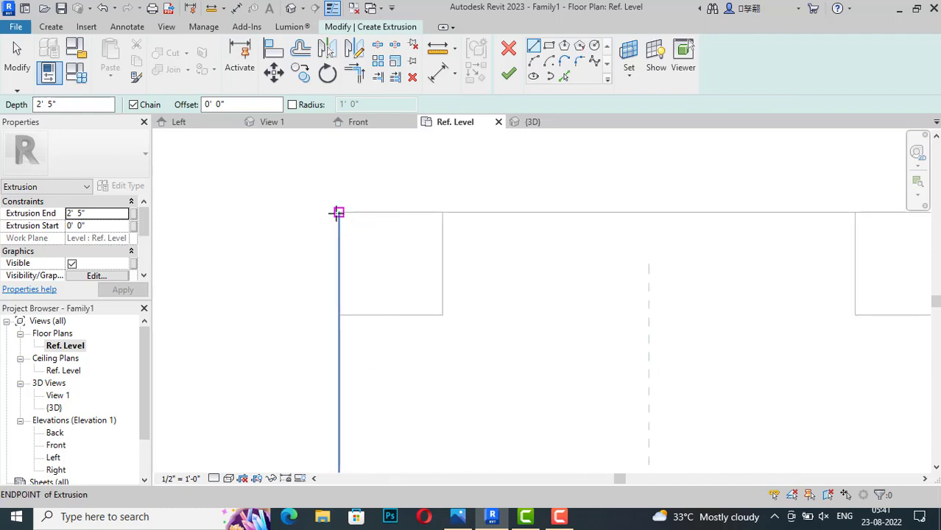
{"action": "left_click", "coordinate": [338, 212]}
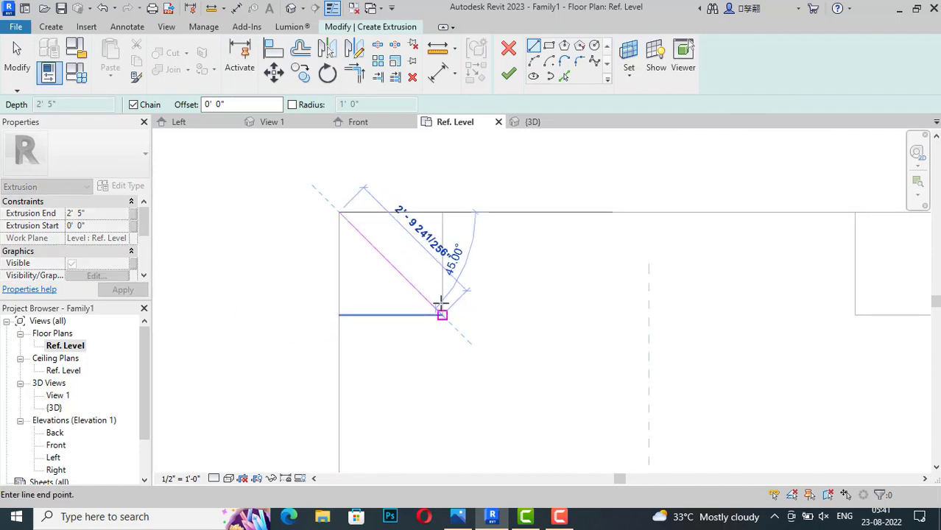
{"action": "left_click", "coordinate": [442, 315]}
{"action": "left_click", "coordinate": [339, 315]}
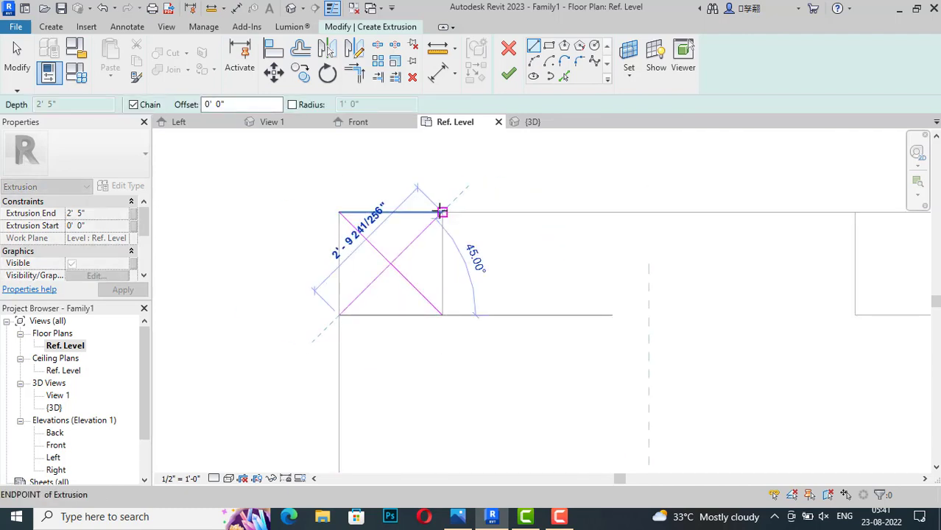
{"action": "left_click", "coordinate": [442, 212]}
{"action": "key", "text": "Escape"}
{"action": "key", "text": "Escape"}
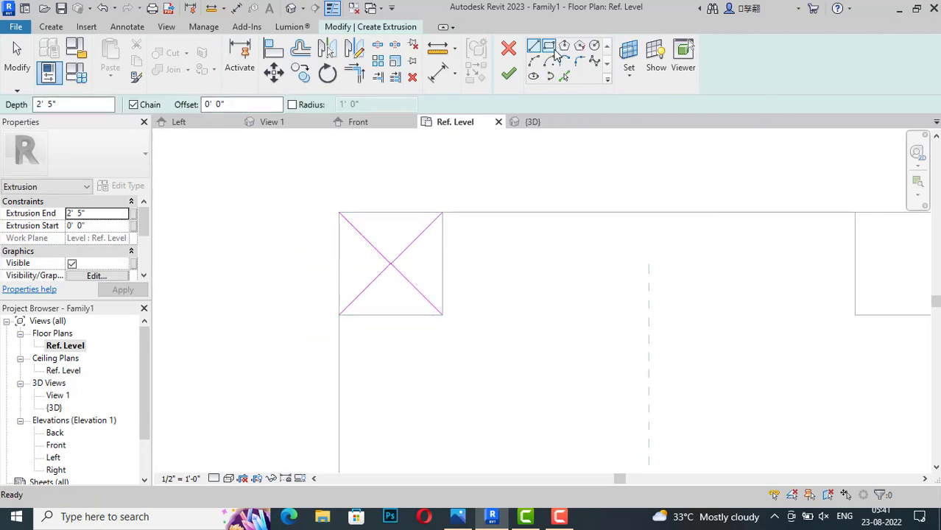
Step: Draw an inner square with its corners on the two diagonals
{"action": "left_click", "coordinate": [534, 46]}
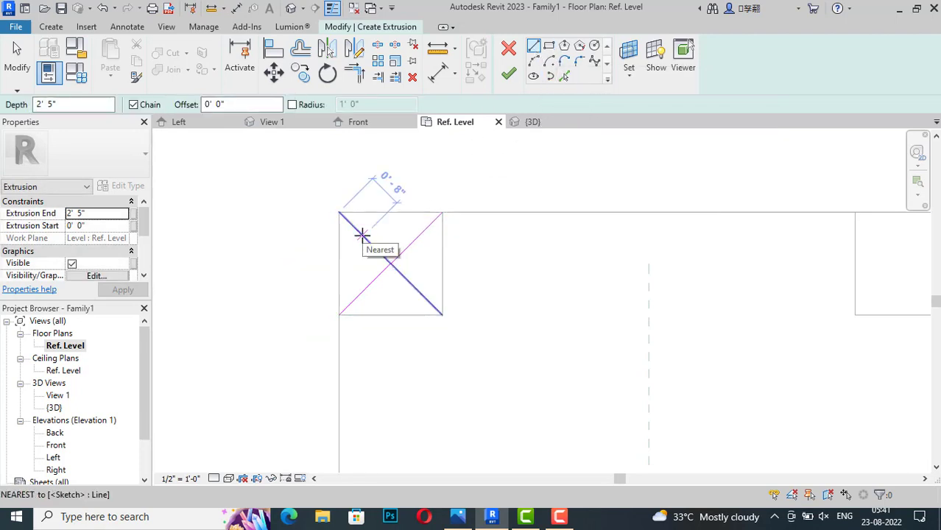
{"action": "left_click", "coordinate": [362, 234]}
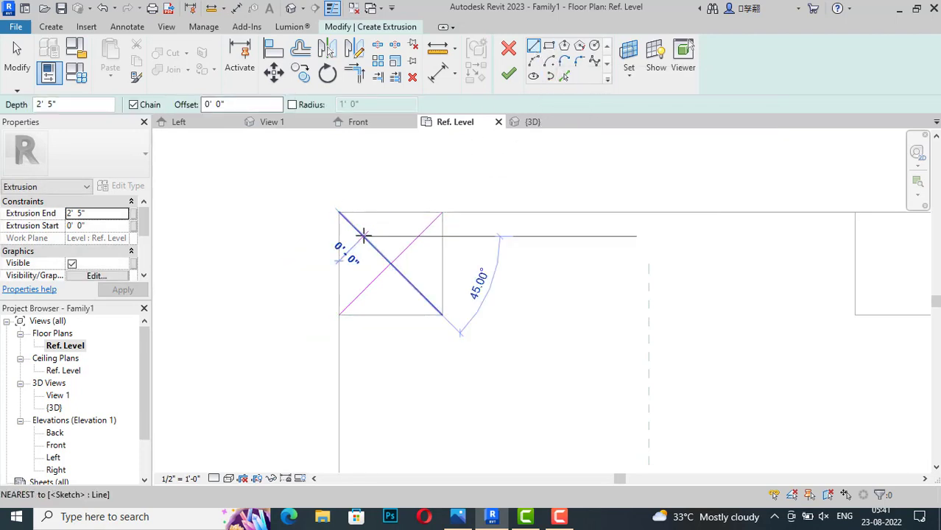
{"action": "left_click", "coordinate": [417, 235]}
{"action": "key", "text": "Escape"}
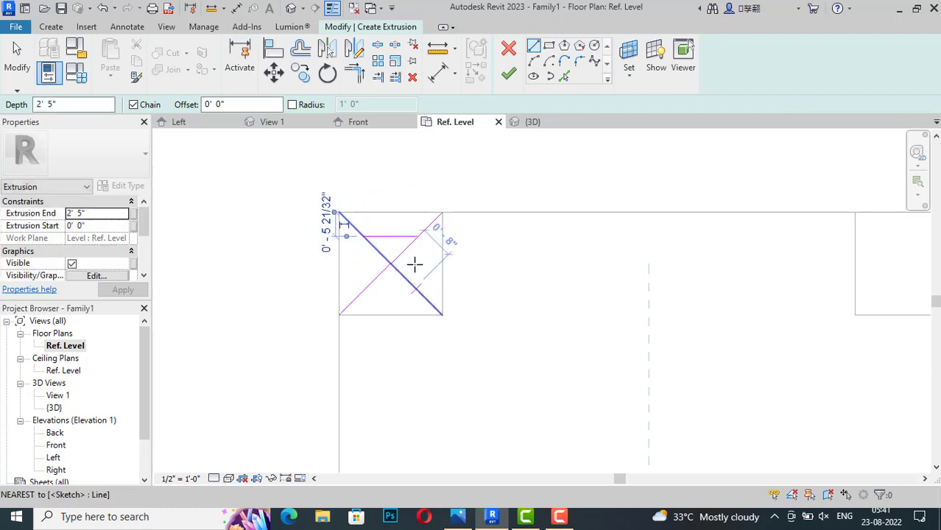
{"action": "left_click", "coordinate": [418, 236]}
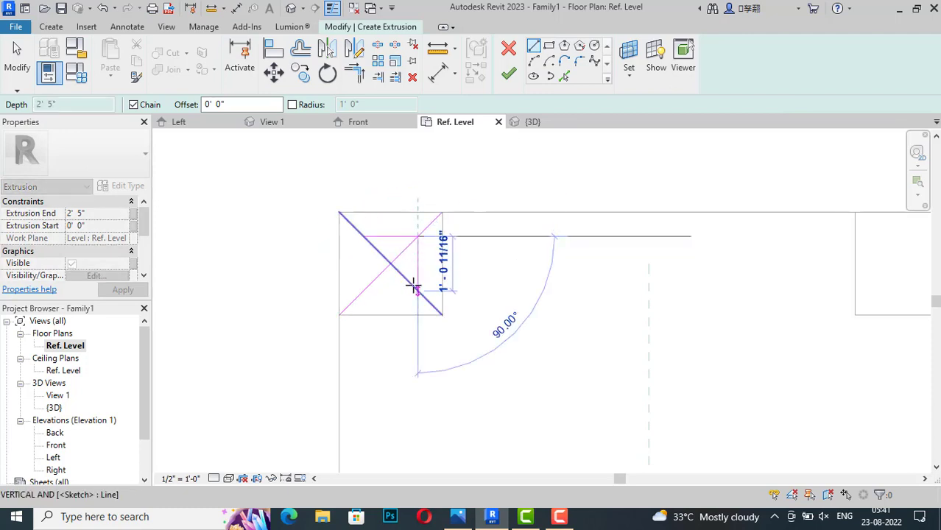
{"action": "left_click", "coordinate": [415, 289]}
{"action": "key", "text": "Escape"}
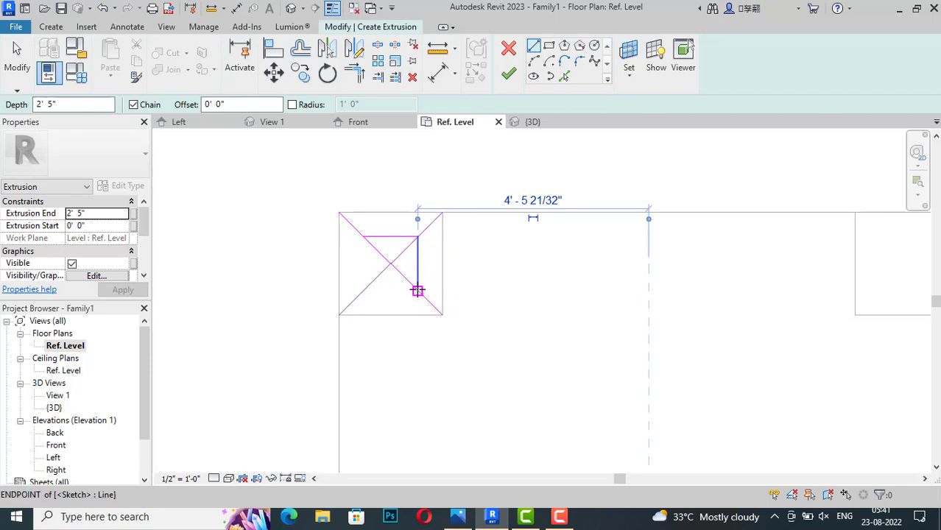
{"action": "left_click", "coordinate": [417, 291]}
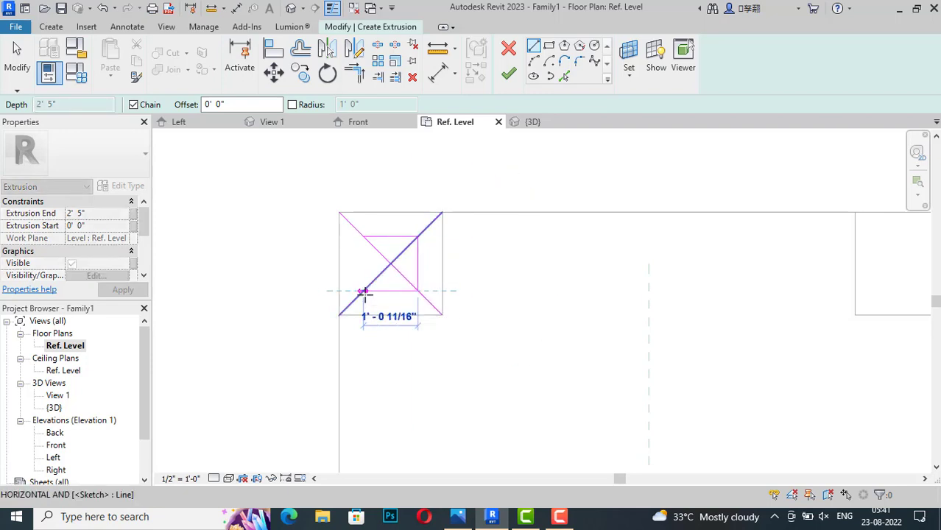
{"action": "left_click", "coordinate": [363, 290]}
{"action": "left_click", "coordinate": [363, 235]}
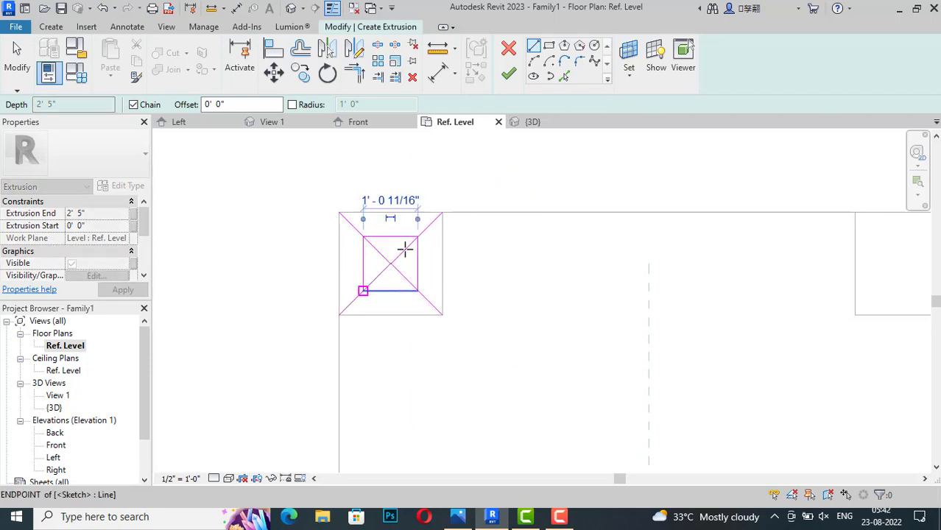
{"action": "left_click", "coordinate": [339, 213]}
{"action": "left_click", "coordinate": [442, 315]}
{"action": "key", "text": "Escape"}
{"action": "key", "text": "Escape"}
Step: Delete both diagonal guide lines, leaving only the inner square sketch
{"action": "left_click", "coordinate": [432, 304]}
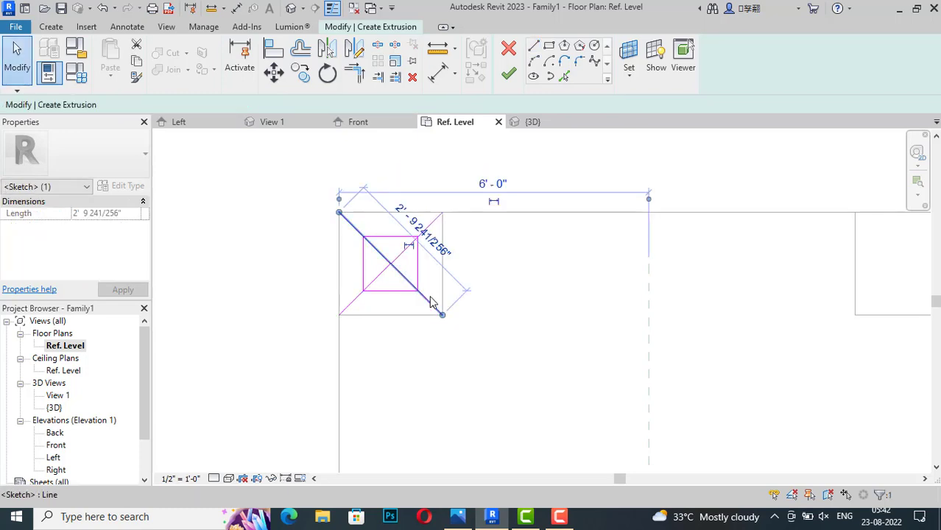
{"action": "key", "text": "Delete"}
{"action": "left_click", "coordinate": [423, 227]}
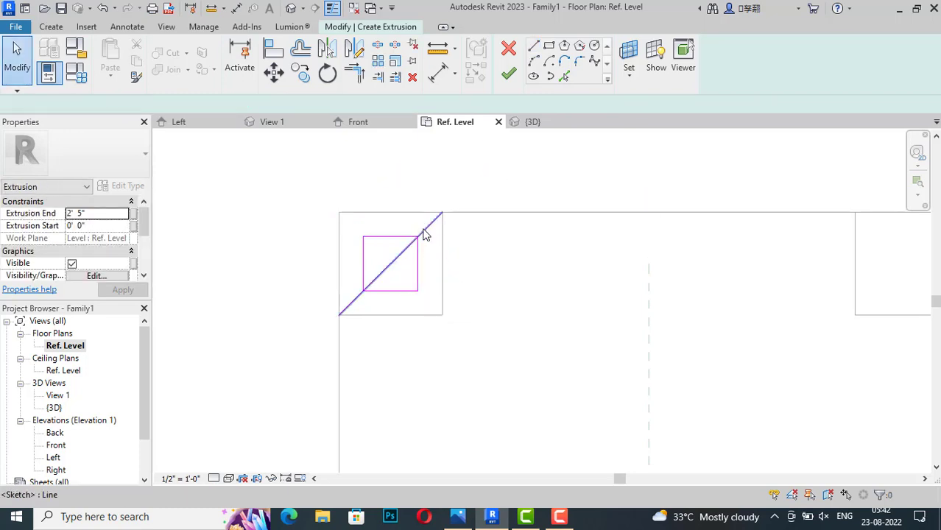
{"action": "key", "text": "Delete"}
{"action": "left_click", "coordinate": [105, 214]}
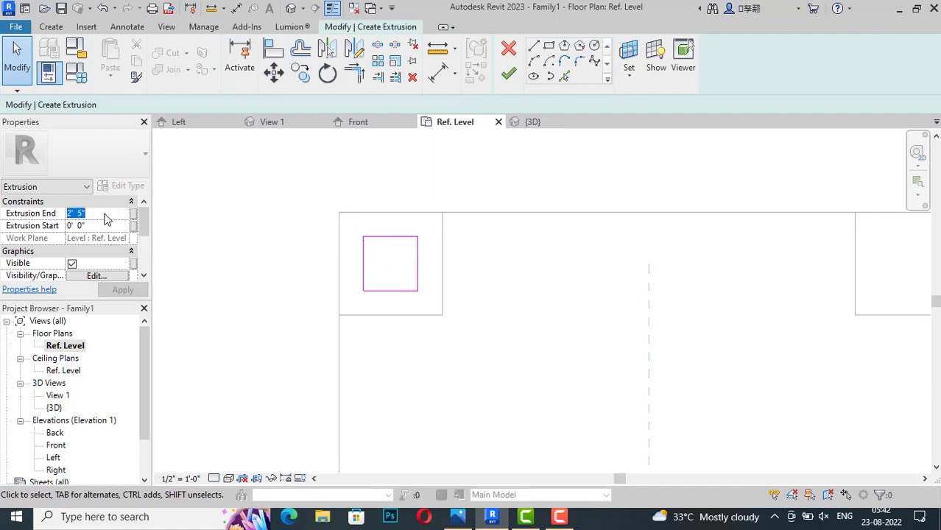
Step: Set the post extrusion's end height to 1
{"action": "type", "text": "12"}
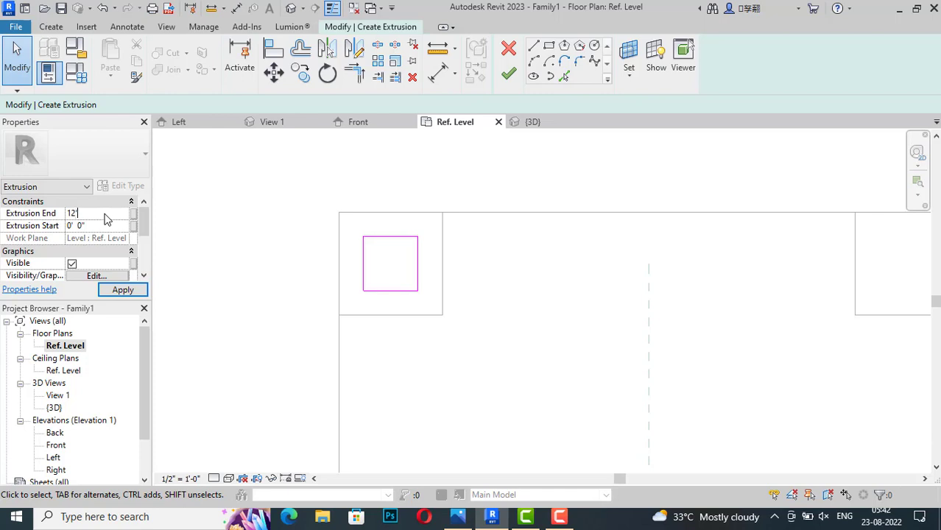
{"action": "key", "text": "Return"}
{"action": "scroll", "coordinate": [103, 233], "scroll_direction": "down", "scroll_amount": 1}
{"action": "scroll", "coordinate": [103, 234], "scroll_direction": "down", "scroll_amount": 1}
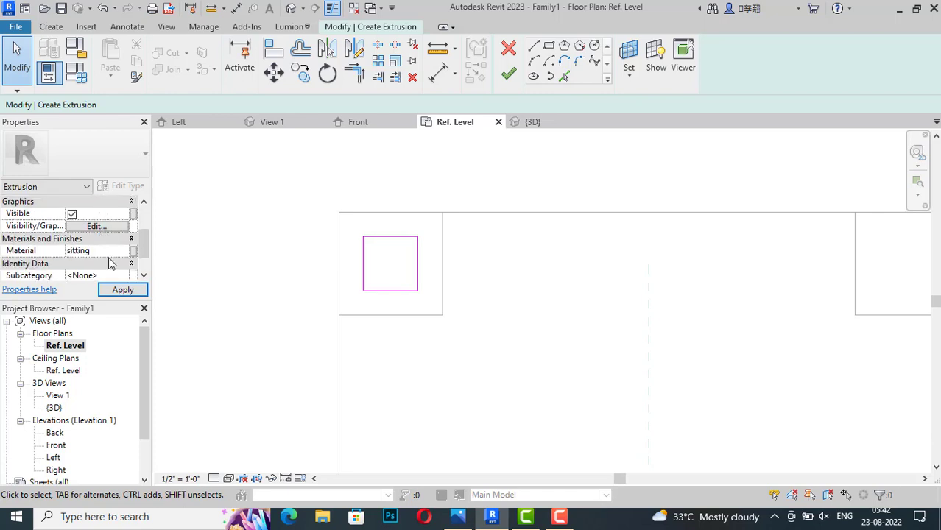
{"action": "left_click", "coordinate": [120, 255]}
{"action": "left_click", "coordinate": [124, 251]}
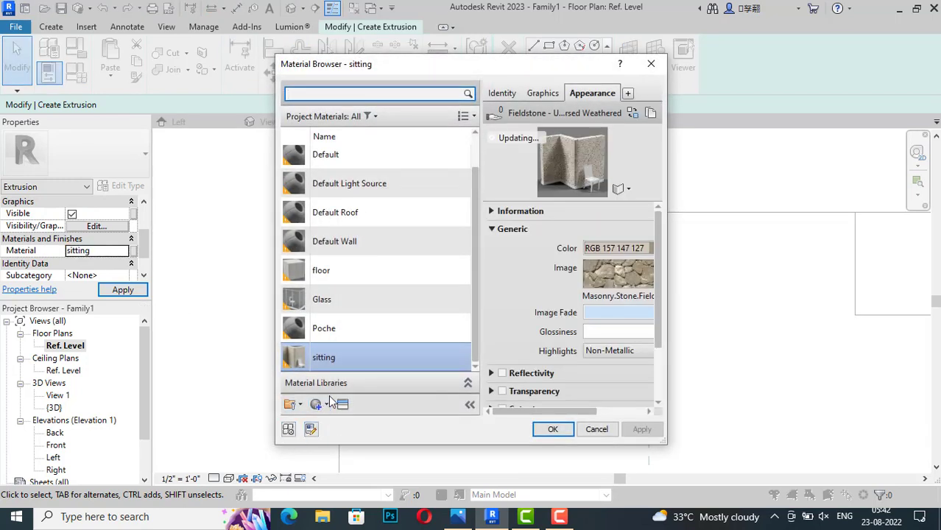
Step: Create a new blank material named 'wood' in the Material Browser
{"action": "left_click", "coordinate": [326, 405]}
{"action": "left_click", "coordinate": [324, 420]}
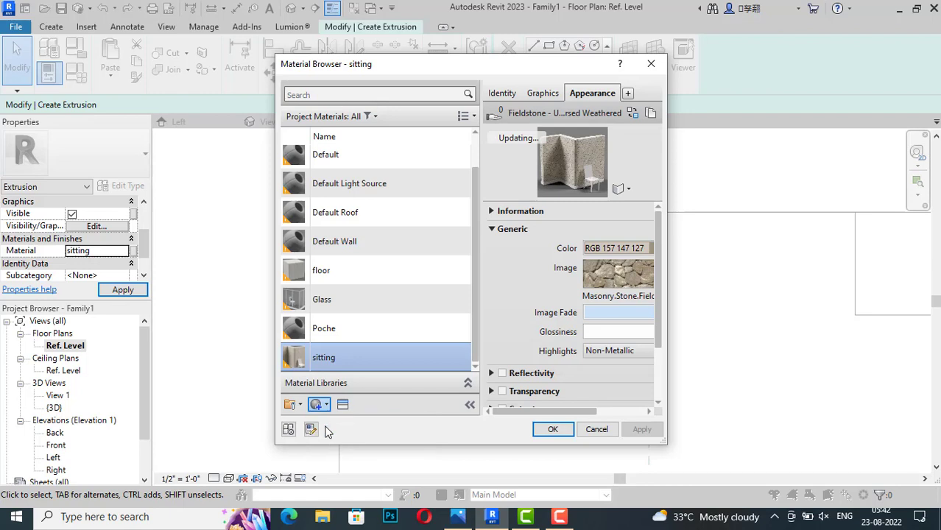
{"action": "right_click", "coordinate": [333, 243]}
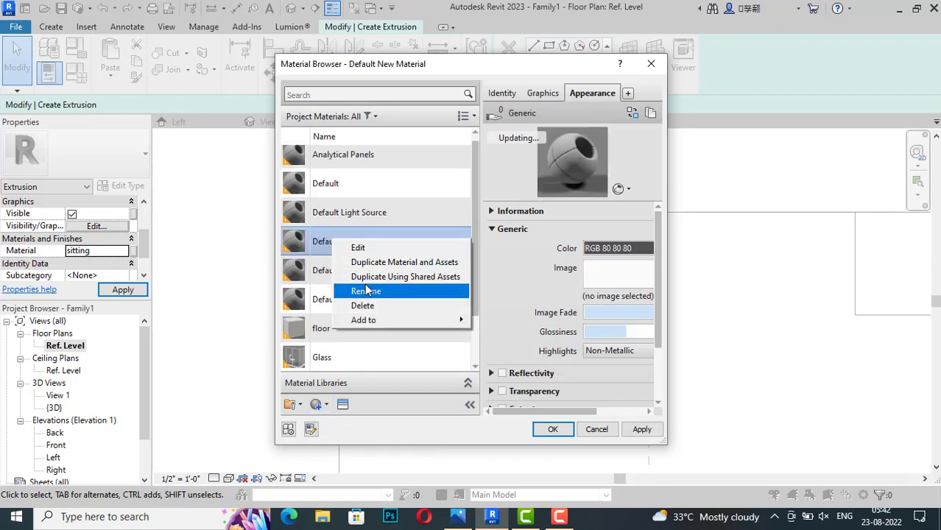
{"action": "left_click", "coordinate": [364, 289]}
{"action": "type", "text": "wood"}
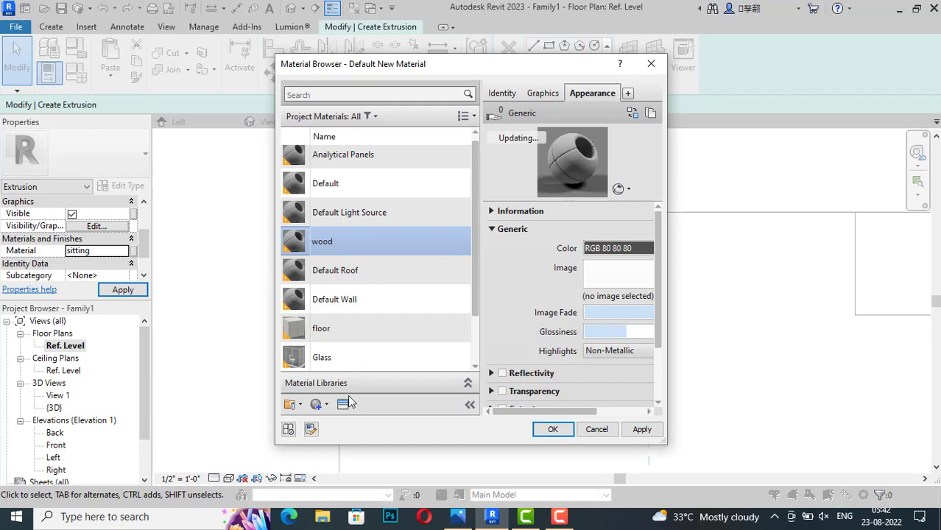
Step: Give 'wood' an Andiroba wood appearance and apply it to the post
{"action": "left_click", "coordinate": [344, 404]}
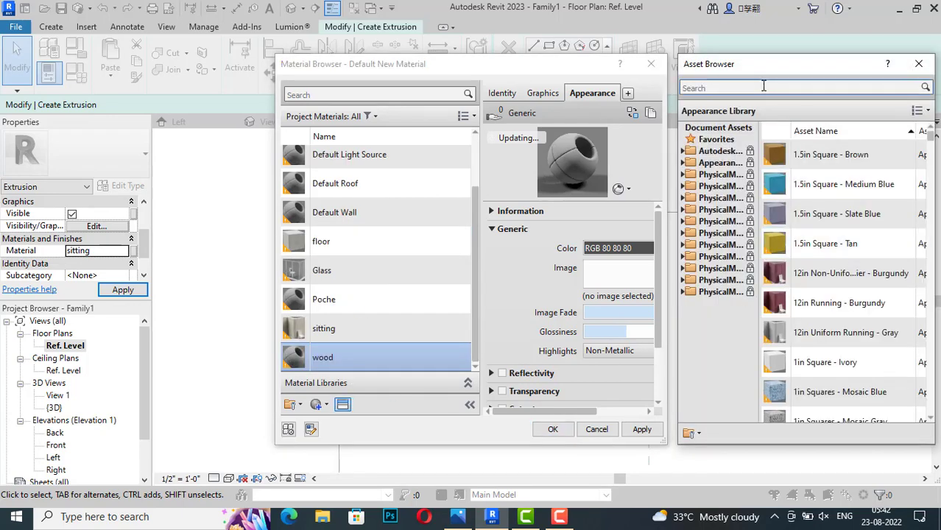
{"action": "left_click", "coordinate": [764, 87]}
{"action": "type", "text": "wood"}
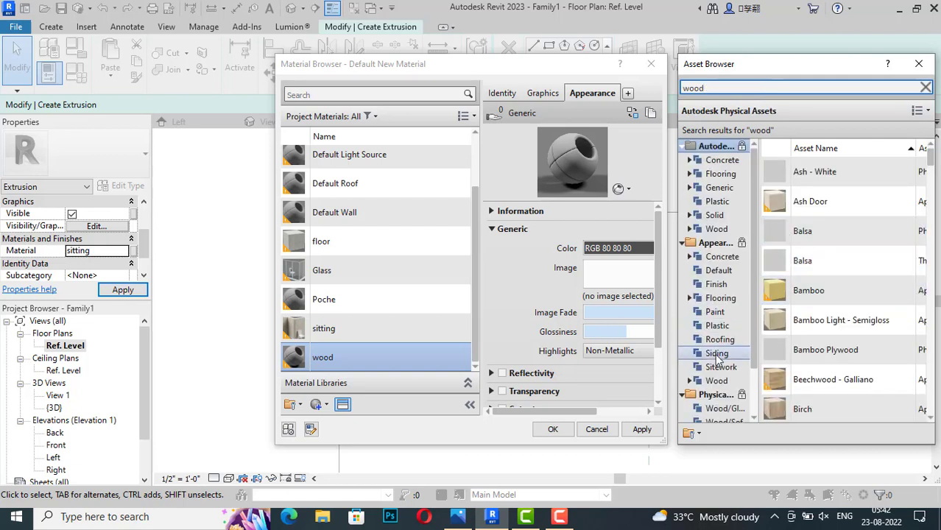
{"action": "left_click", "coordinate": [718, 380]}
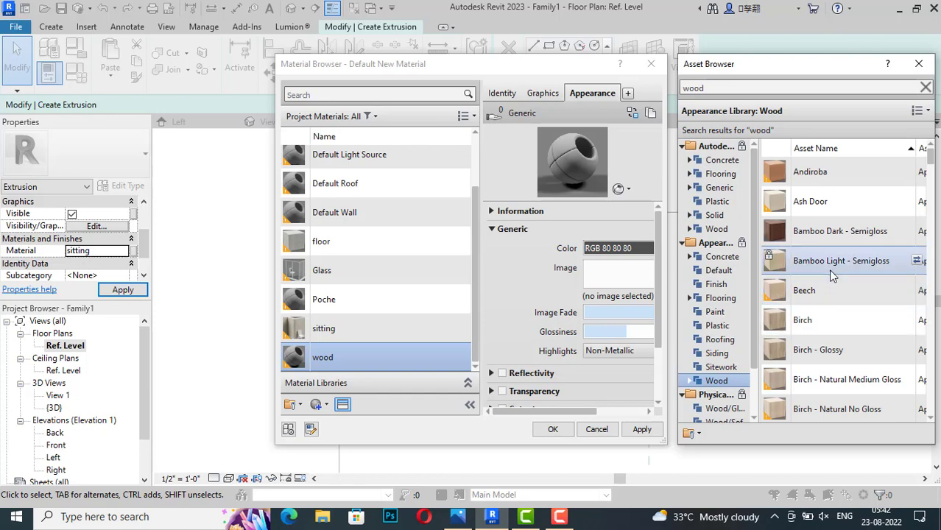
{"action": "scroll", "coordinate": [832, 272], "scroll_direction": "down", "scroll_amount": 1}
{"action": "scroll", "coordinate": [832, 274], "scroll_direction": "up", "scroll_amount": 1}
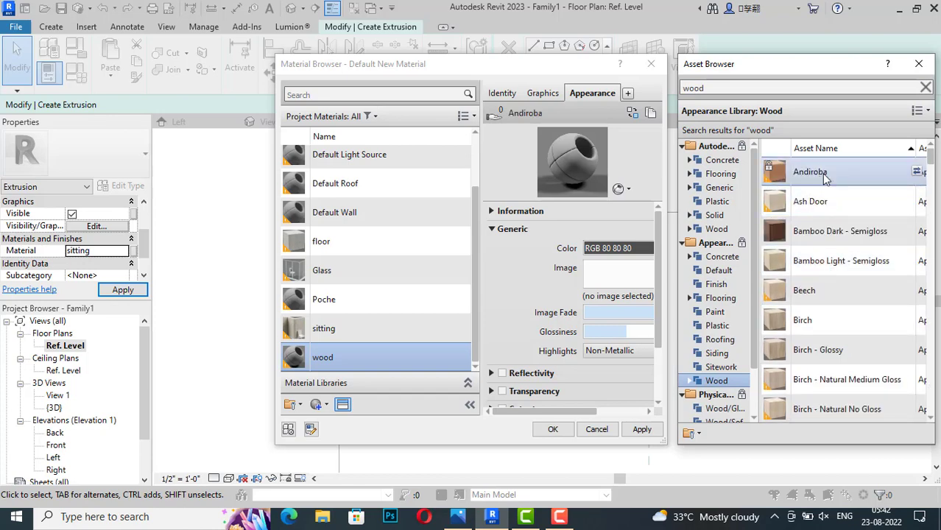
{"action": "left_click", "coordinate": [920, 64]}
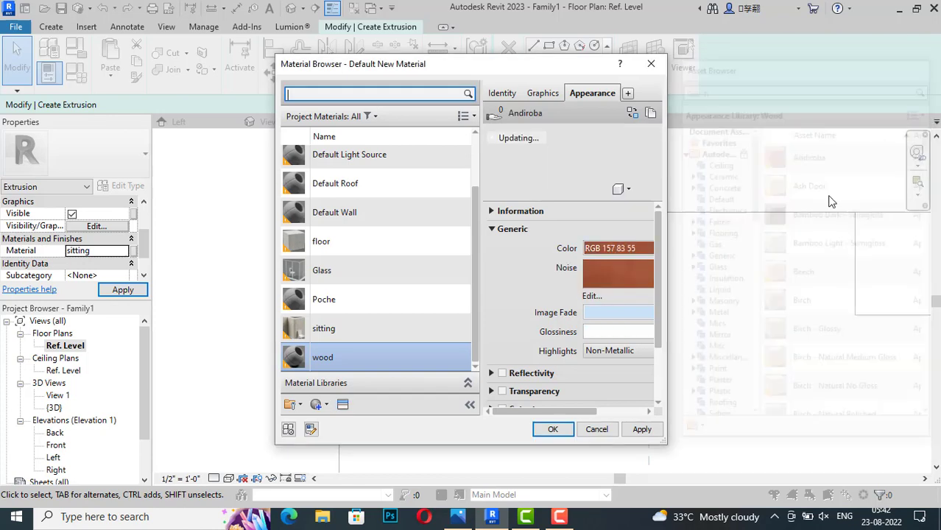
{"action": "left_click", "coordinate": [641, 430]}
{"action": "left_click", "coordinate": [557, 426]}
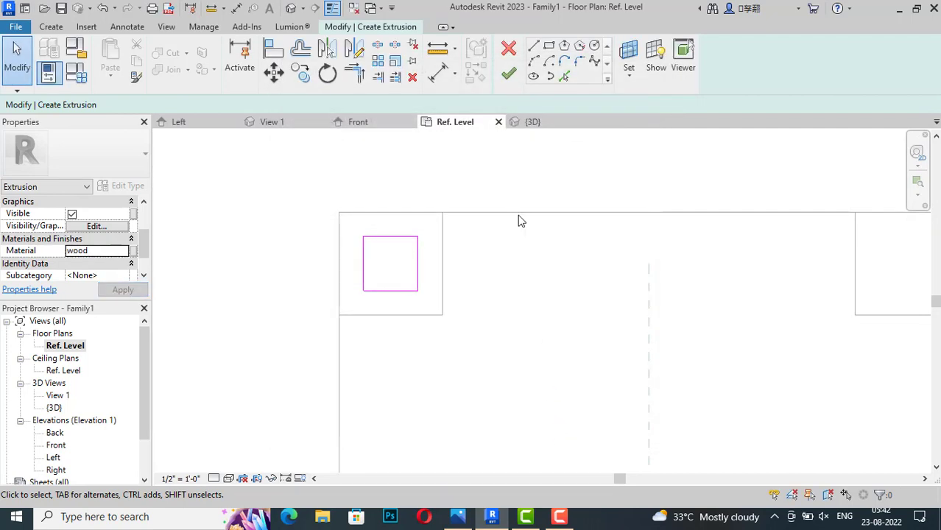
Step: Finish the wooden post and copy it onto the bottom-left, bottom-right and top-right bases
{"action": "left_click", "coordinate": [508, 76]}
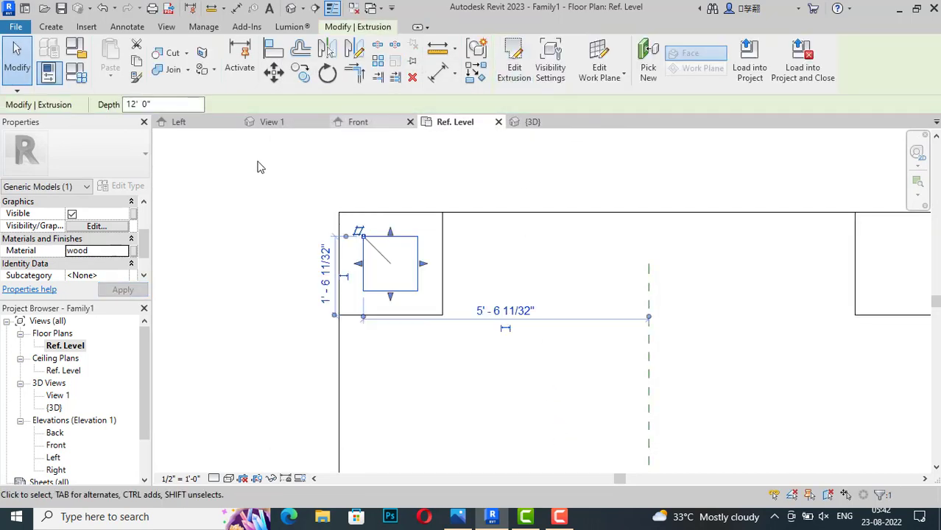
{"action": "scroll", "coordinate": [259, 163], "scroll_direction": "down", "scroll_amount": 1}
{"action": "left_click", "coordinate": [301, 71]}
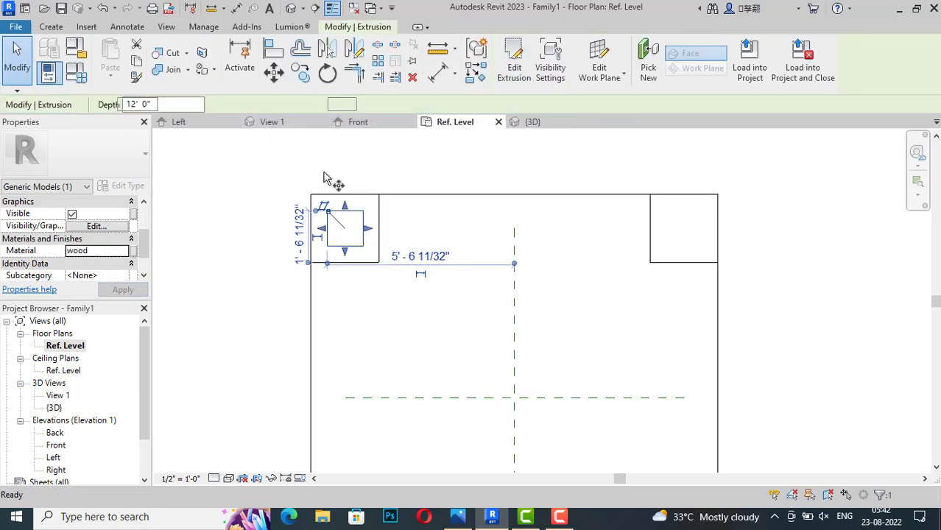
{"action": "left_click", "coordinate": [311, 262]}
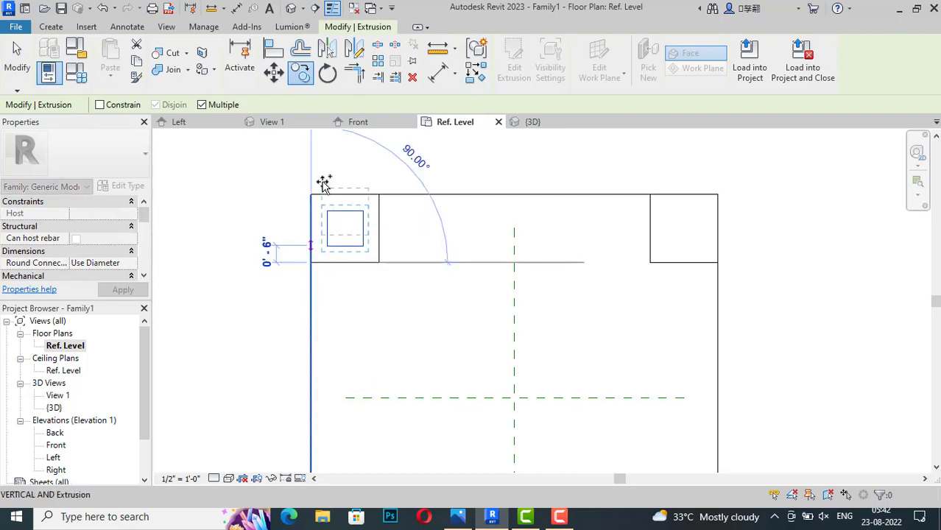
{"action": "scroll", "coordinate": [324, 183], "scroll_direction": "down", "scroll_amount": 2}
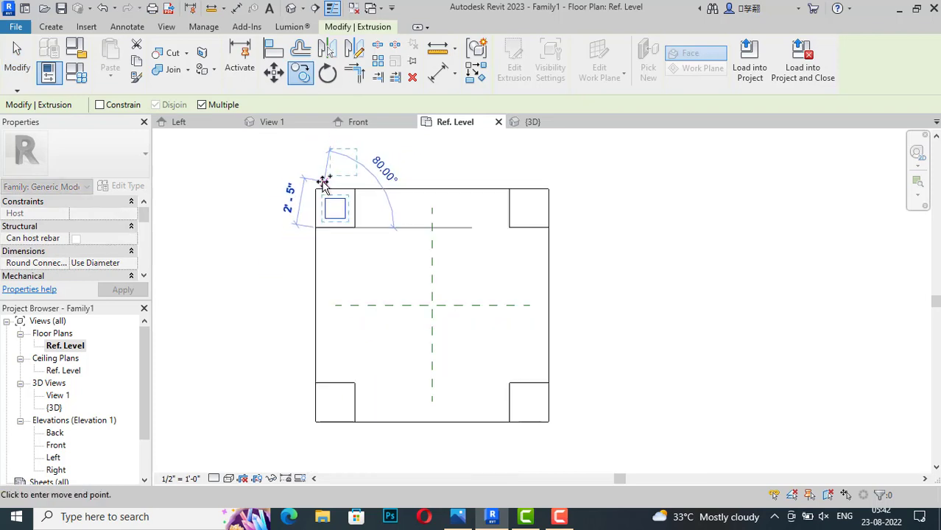
{"action": "left_click", "coordinate": [315, 424]}
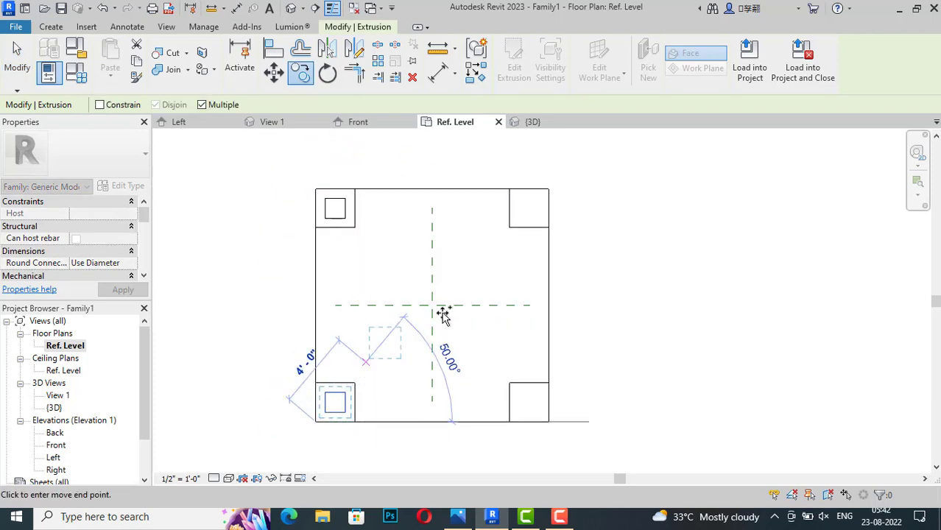
{"action": "left_click", "coordinate": [511, 422]}
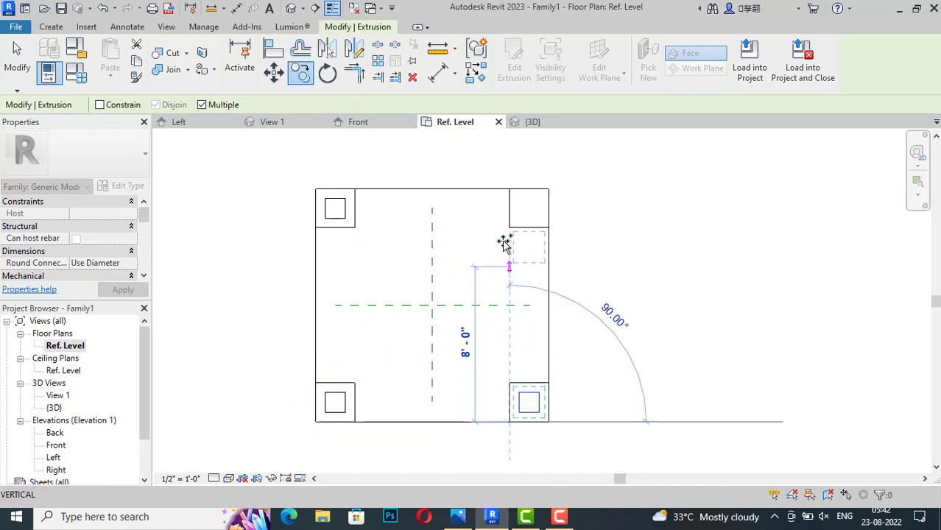
{"action": "left_click", "coordinate": [513, 230]}
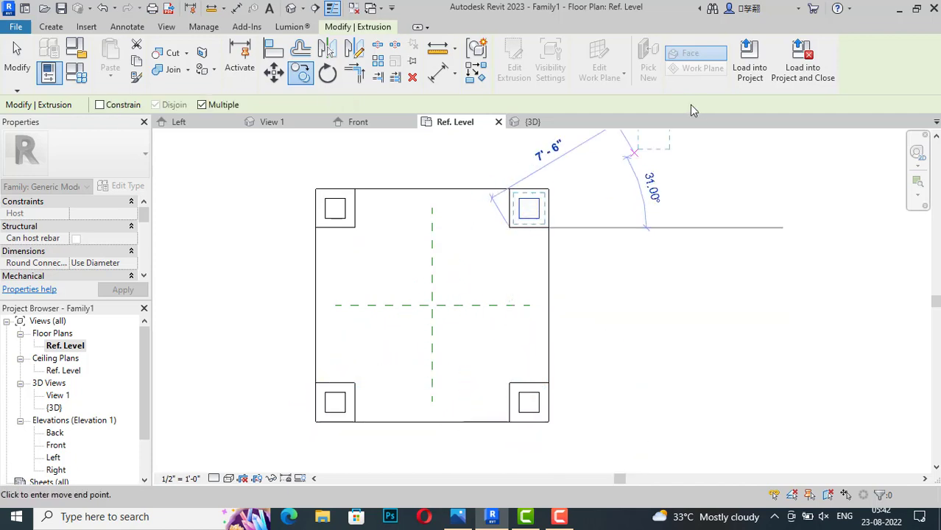
{"action": "key", "text": "Escape"}
{"action": "key", "text": "Escape"}
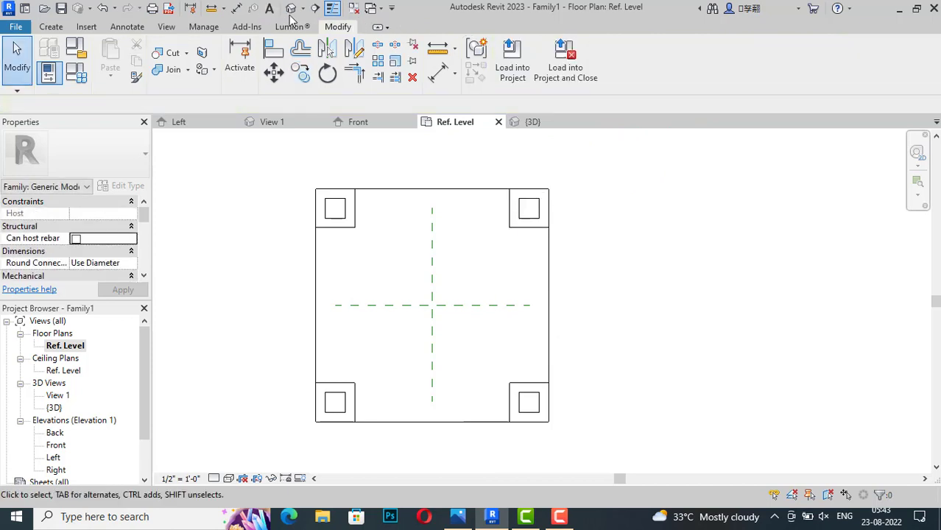
Step: Switch to the {3D} view and orbit and zoom to inspect the four posts
{"action": "left_click", "coordinate": [291, 10]}
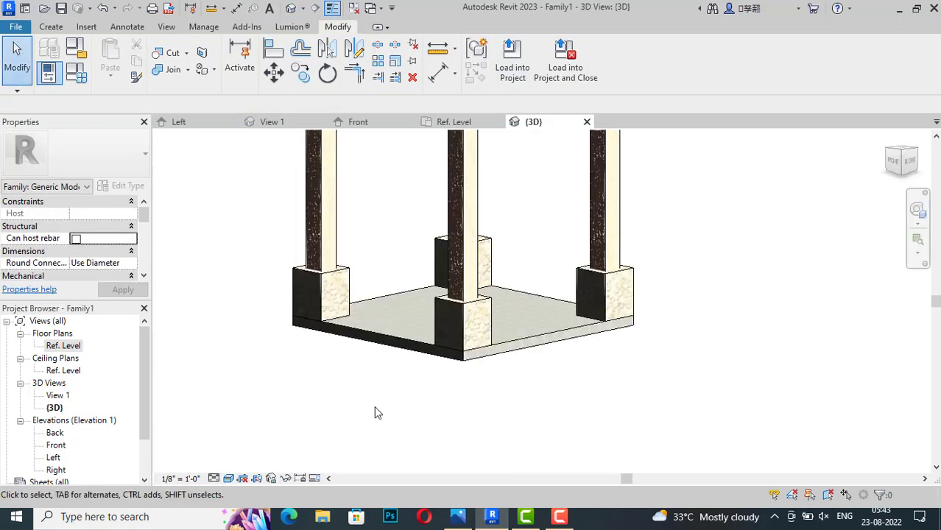
{"action": "scroll", "coordinate": [375, 412], "scroll_direction": "down", "scroll_amount": 2}
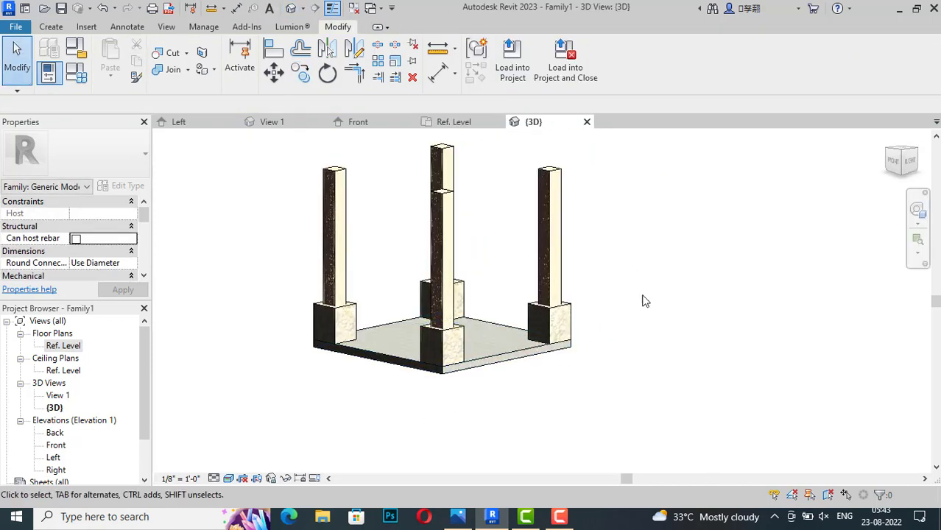
{"action": "mouse_move", "coordinate": [897, 163]}
{"action": "left_mouse_down"}
{"action": "mouse_move", "coordinate": [858, 189]}
{"action": "mouse_move", "coordinate": [727, 178]}
{"action": "mouse_move", "coordinate": [899, 182]}
{"action": "mouse_move", "coordinate": [186, 176]}
{"action": "left_mouse_up"}
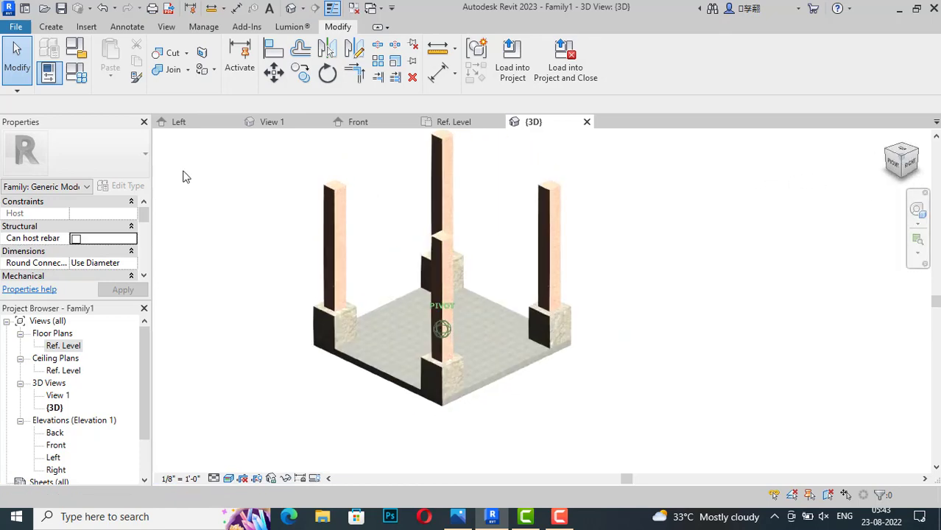
{"action": "scroll", "coordinate": [379, 302], "scroll_direction": "up", "scroll_amount": 2}
{"action": "scroll", "coordinate": [380, 298], "scroll_direction": "up", "scroll_amount": 2}
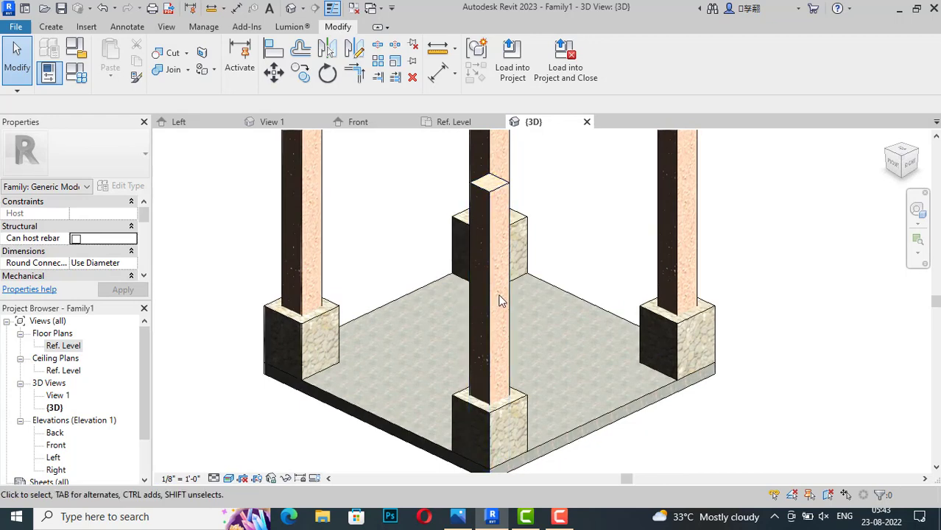
{"action": "scroll", "coordinate": [524, 325], "scroll_direction": "down", "scroll_amount": 3}
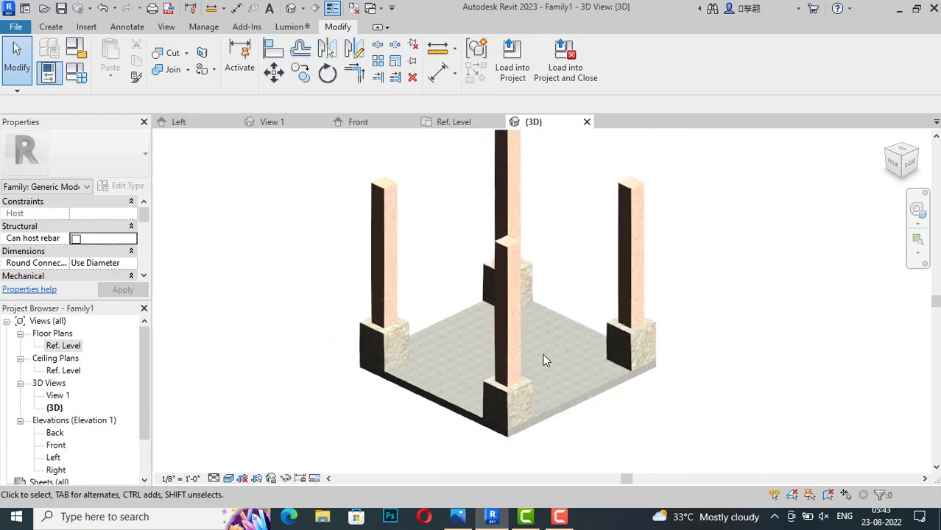
Step: Select the left post extrusion and open its material in the Material Browser
{"action": "left_click", "coordinate": [376, 231]}
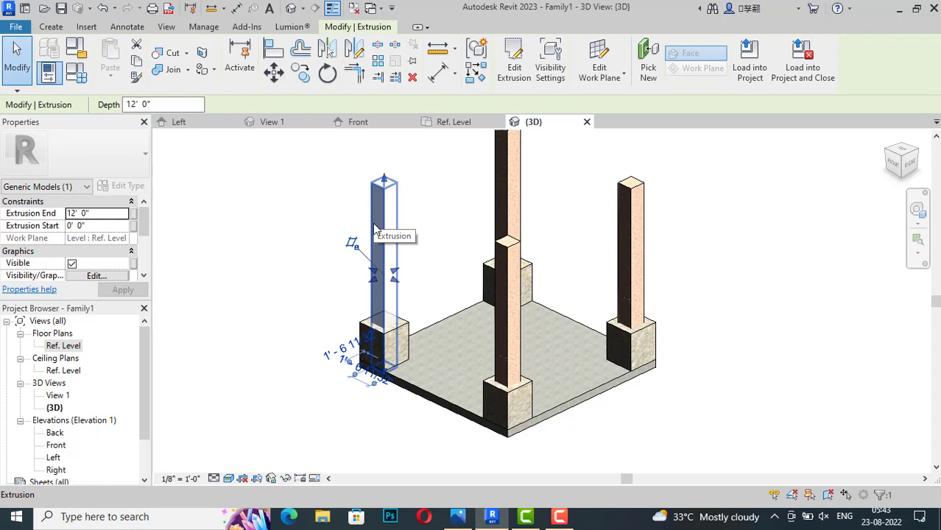
{"action": "scroll", "coordinate": [120, 236], "scroll_direction": "down", "scroll_amount": 1}
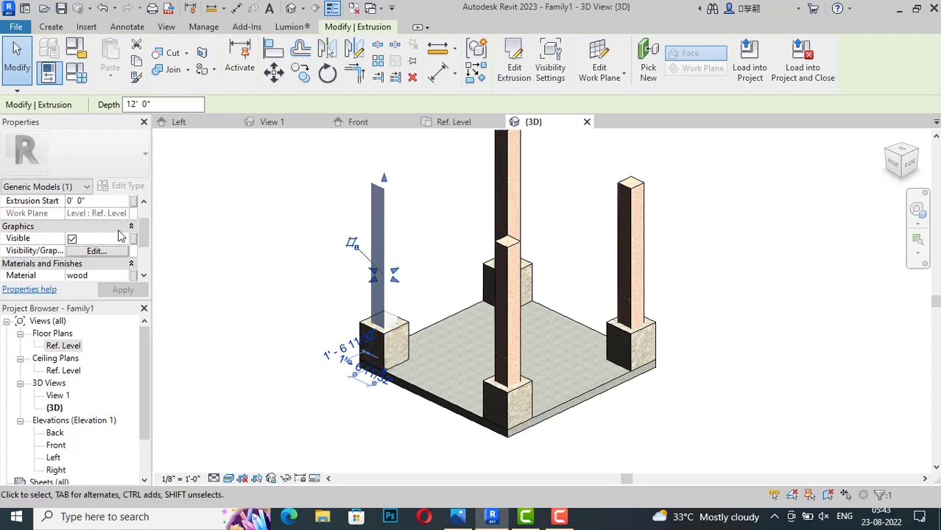
{"action": "scroll", "coordinate": [117, 266], "scroll_direction": "down", "scroll_amount": 1}
{"action": "left_click", "coordinate": [124, 251]}
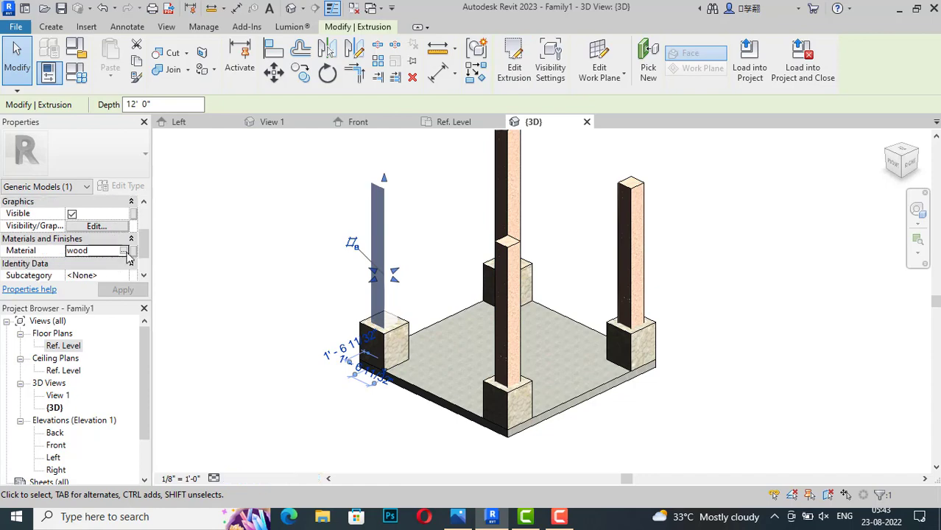
{"action": "left_click", "coordinate": [126, 250]}
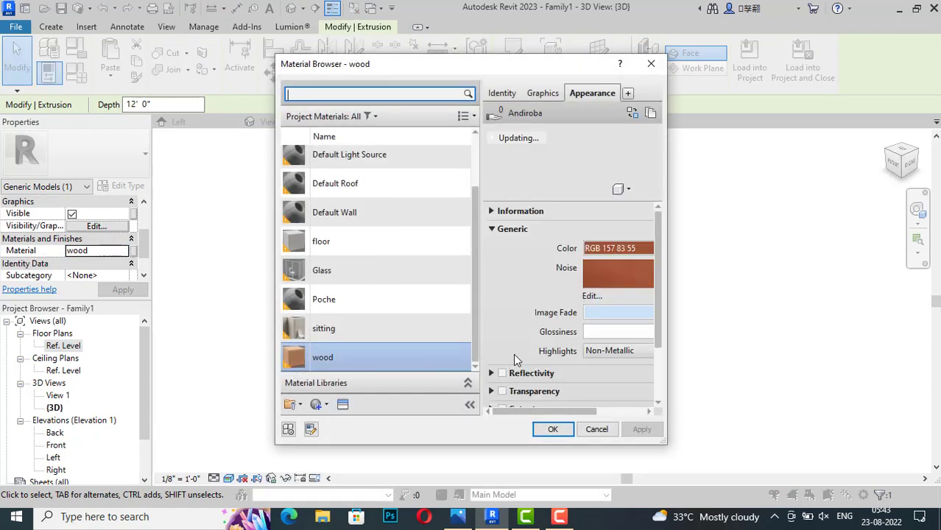
Step: Search the appearance assets for wood and try the Shadowbox-Trellis appearance
{"action": "left_click", "coordinate": [341, 408]}
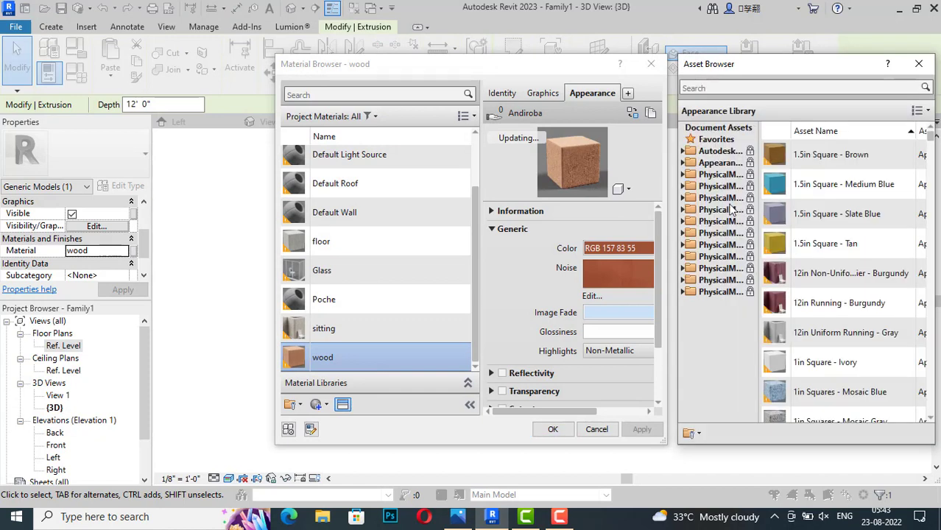
{"action": "left_click", "coordinate": [733, 89]}
{"action": "type", "text": "wood"}
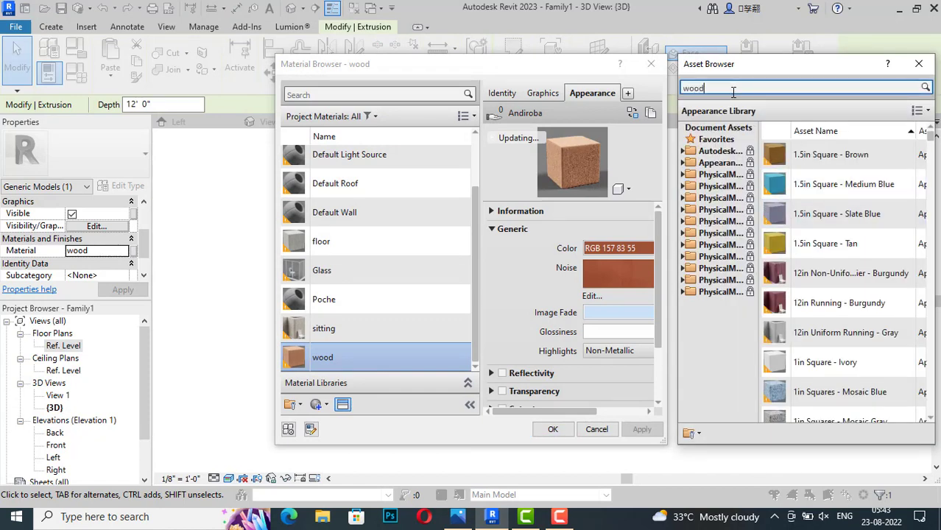
{"action": "key", "text": "Return"}
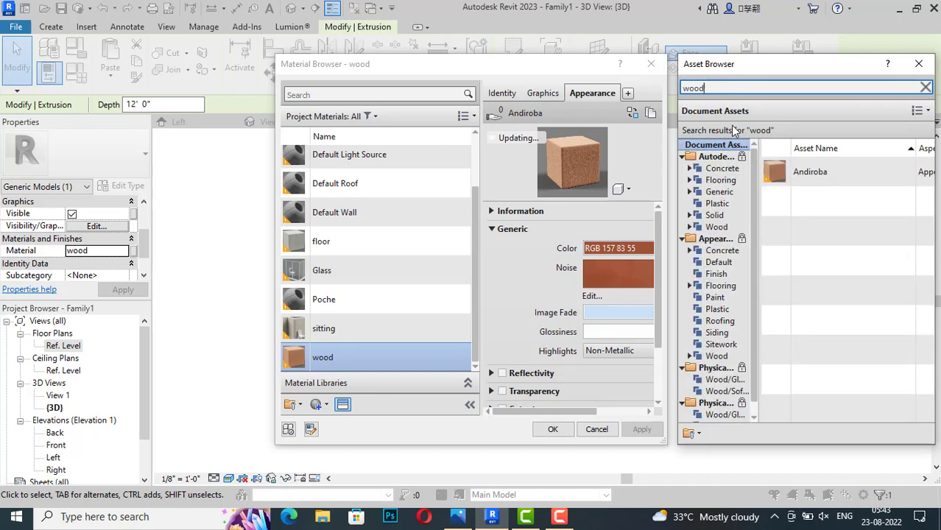
{"action": "left_click", "coordinate": [723, 297]}
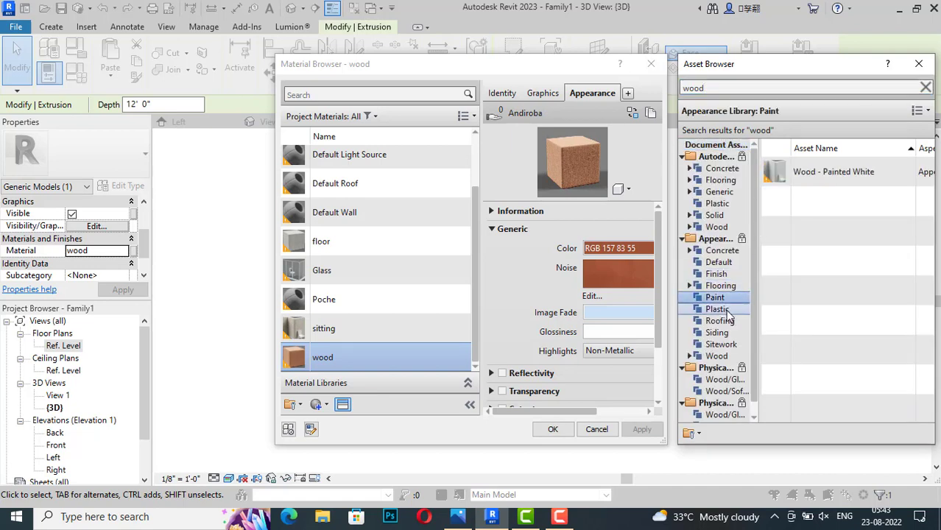
{"action": "left_click", "coordinate": [726, 310]}
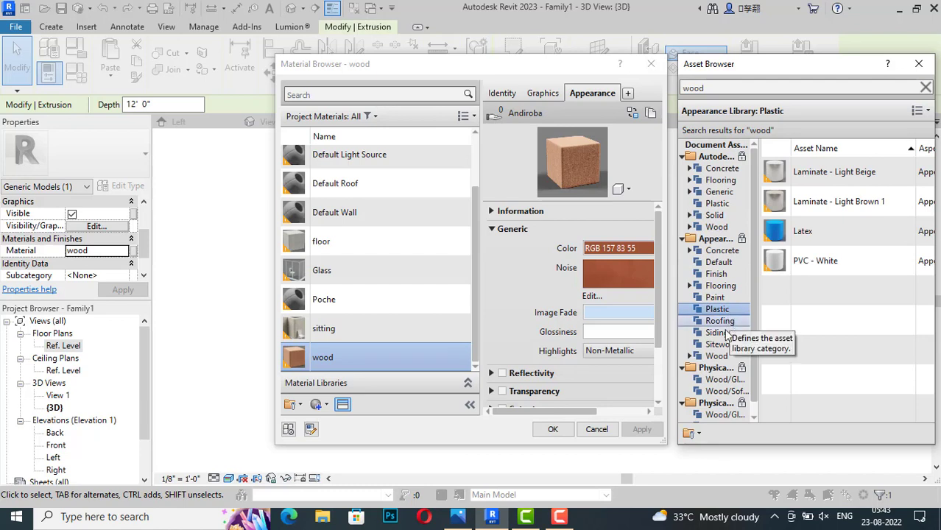
{"action": "left_click", "coordinate": [727, 344]}
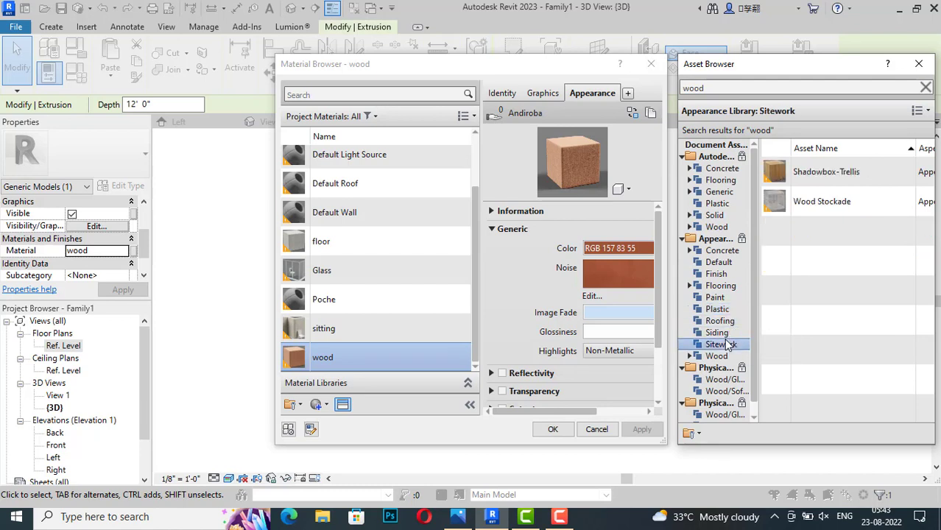
{"action": "double_click", "coordinate": [826, 174]}
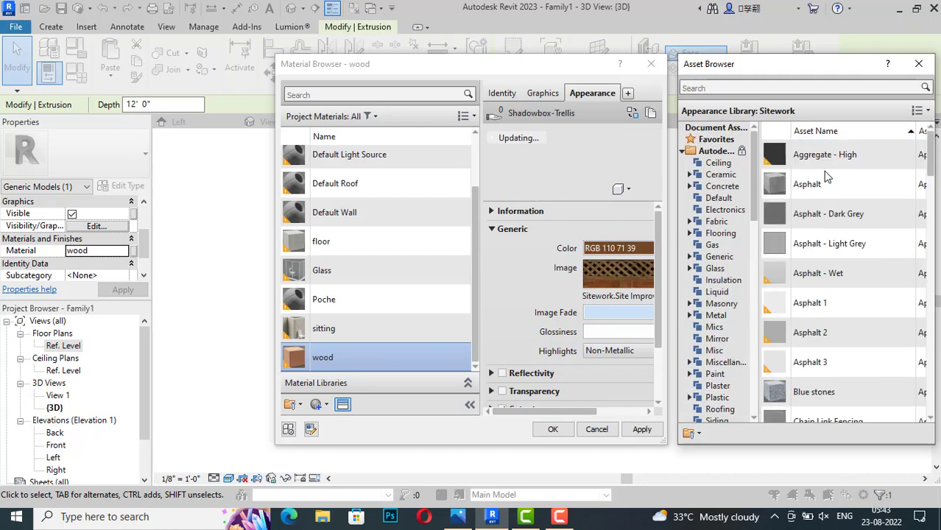
Step: Search the appearance assets again and replace the appearance with Hardwood
{"action": "left_click", "coordinate": [720, 85]}
{"action": "type", "text": "woo"}
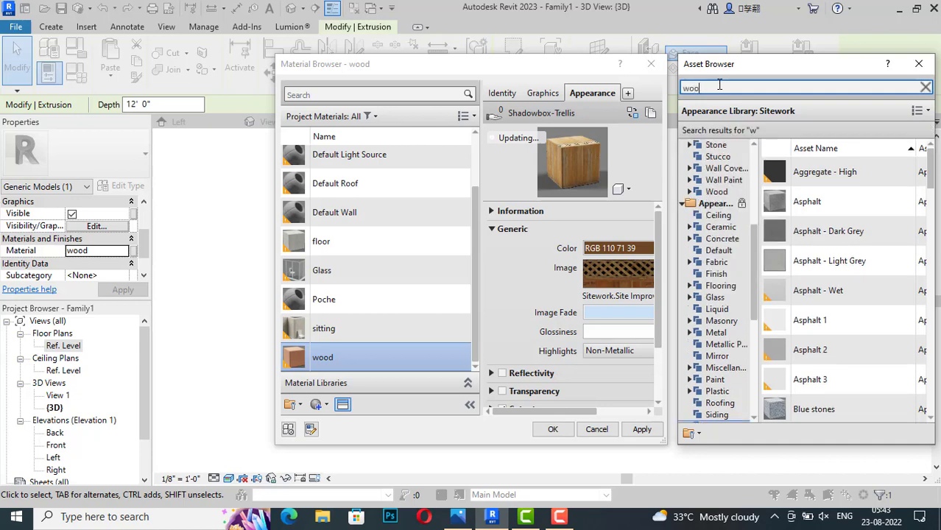
{"action": "type", "text": "d"}
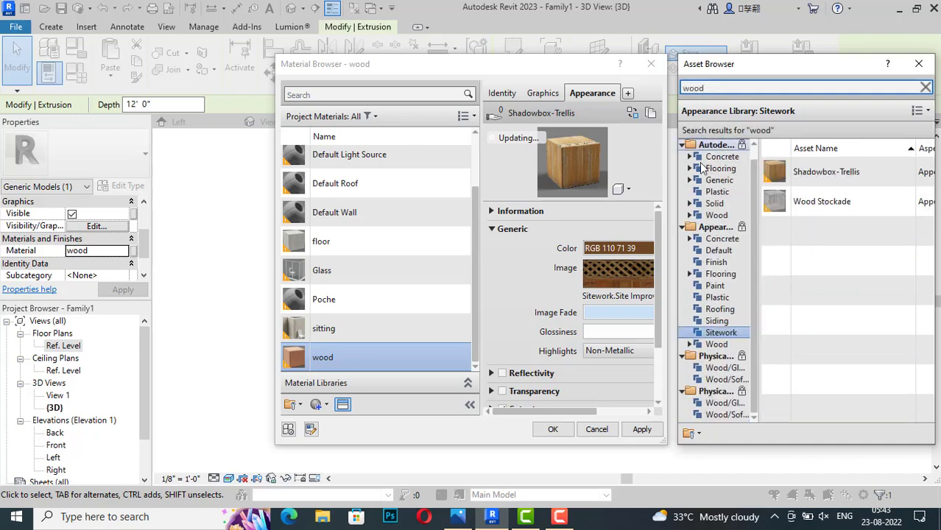
{"action": "left_click", "coordinate": [712, 204]}
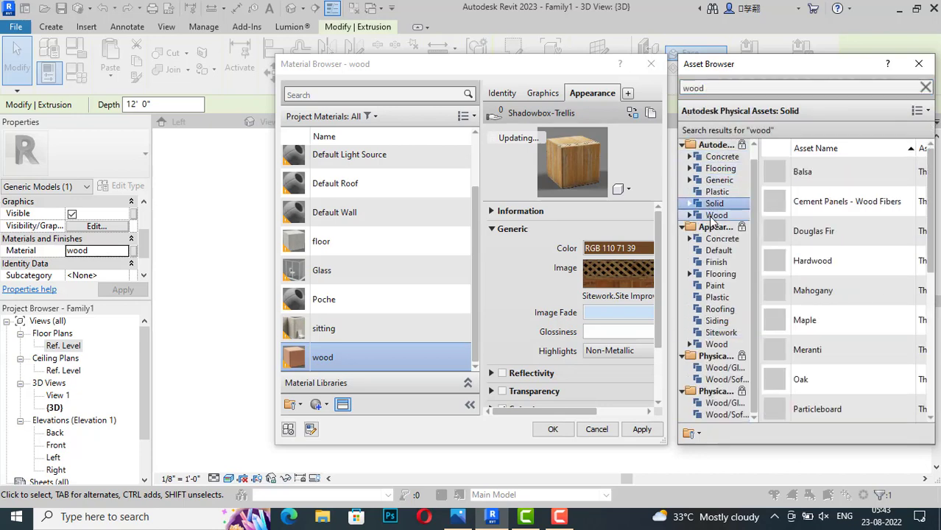
{"action": "left_click", "coordinate": [713, 215]}
{"action": "scroll", "coordinate": [812, 271], "scroll_direction": "down", "scroll_amount": 1}
{"action": "scroll", "coordinate": [812, 271], "scroll_direction": "down", "scroll_amount": 2}
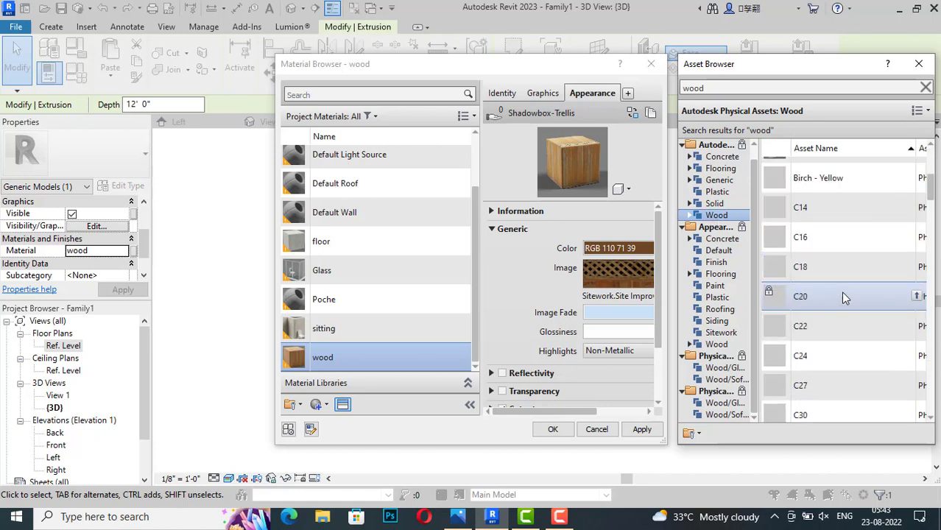
{"action": "left_click", "coordinate": [725, 252]}
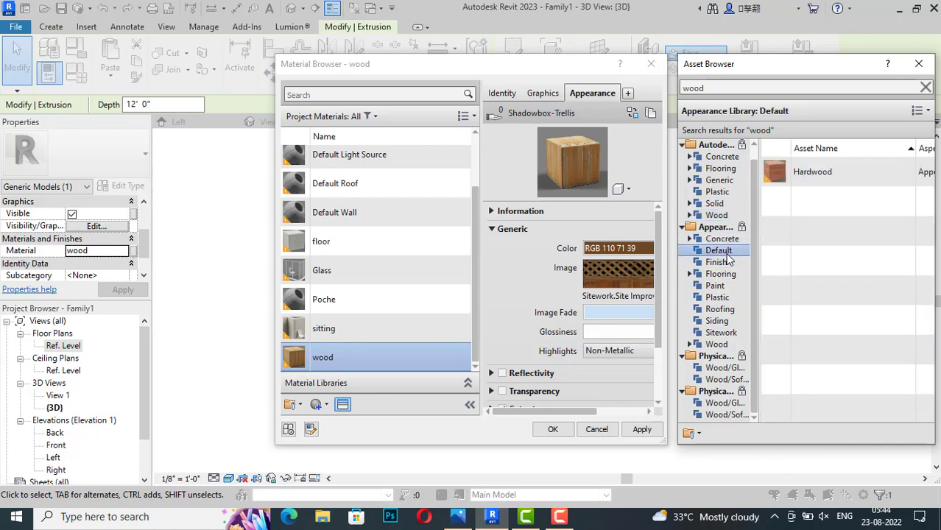
{"action": "double_click", "coordinate": [797, 175]}
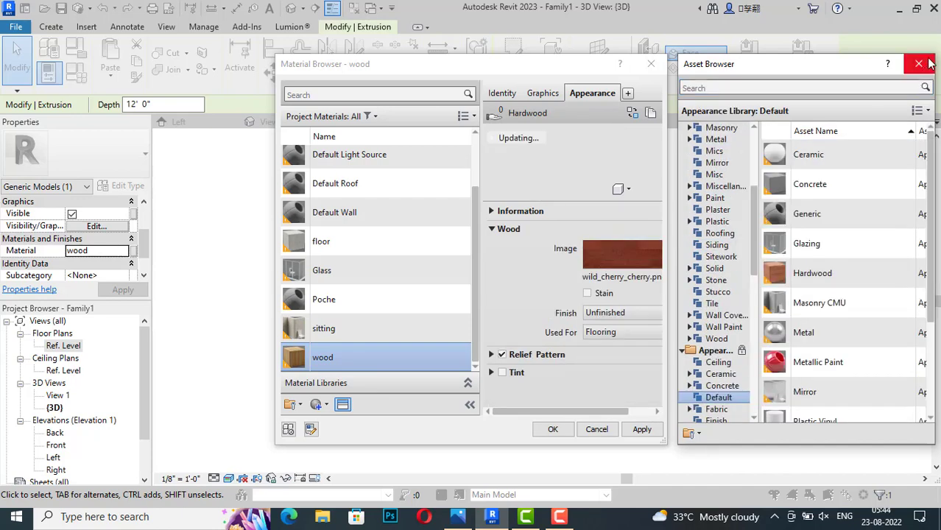
Step: Apply and confirm the Hardwood wood material, deselect the post, and view the pergola photo
{"action": "left_click", "coordinate": [918, 64]}
{"action": "left_click", "coordinate": [638, 429]}
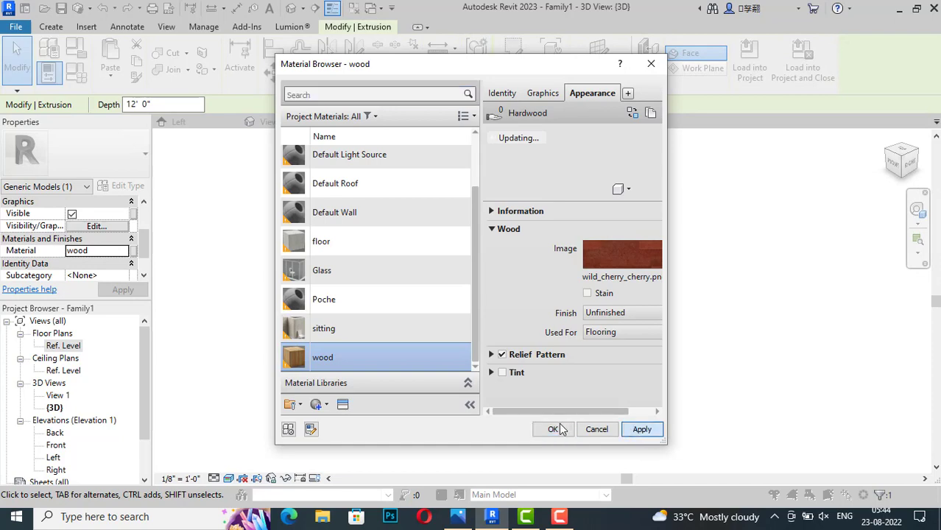
{"action": "left_click", "coordinate": [554, 430]}
{"action": "left_click", "coordinate": [624, 445]}
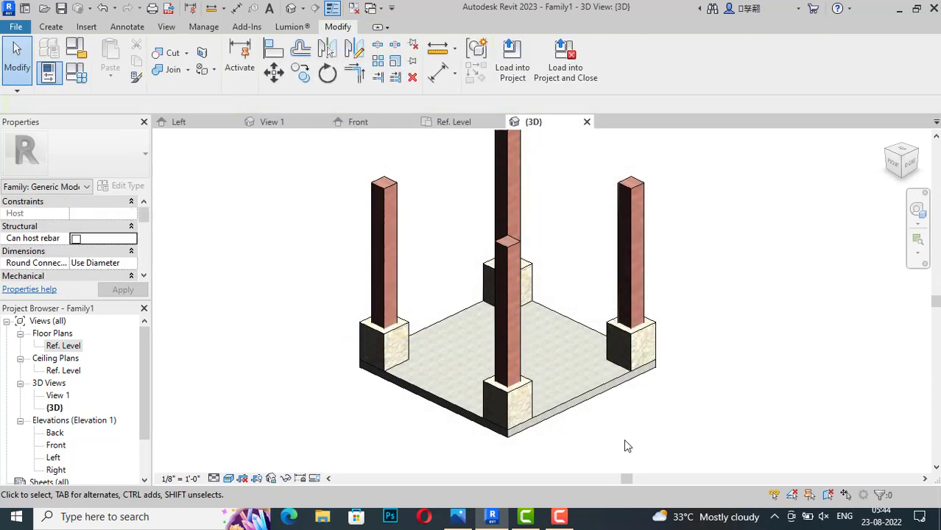
{"action": "scroll", "coordinate": [308, 237], "scroll_direction": "up", "scroll_amount": 2}
{"action": "scroll", "coordinate": [330, 252], "scroll_direction": "down", "scroll_amount": 2}
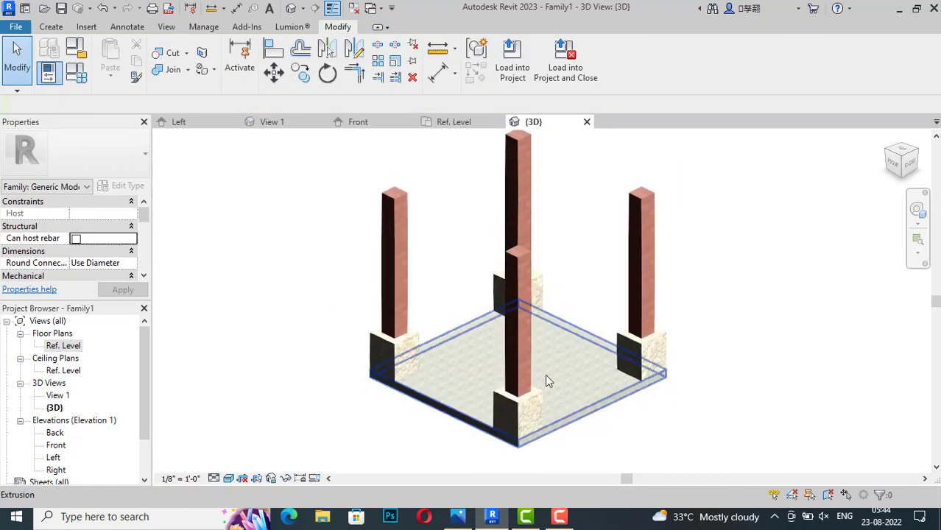
{"action": "scroll", "coordinate": [710, 362], "scroll_direction": "down", "scroll_amount": 1}
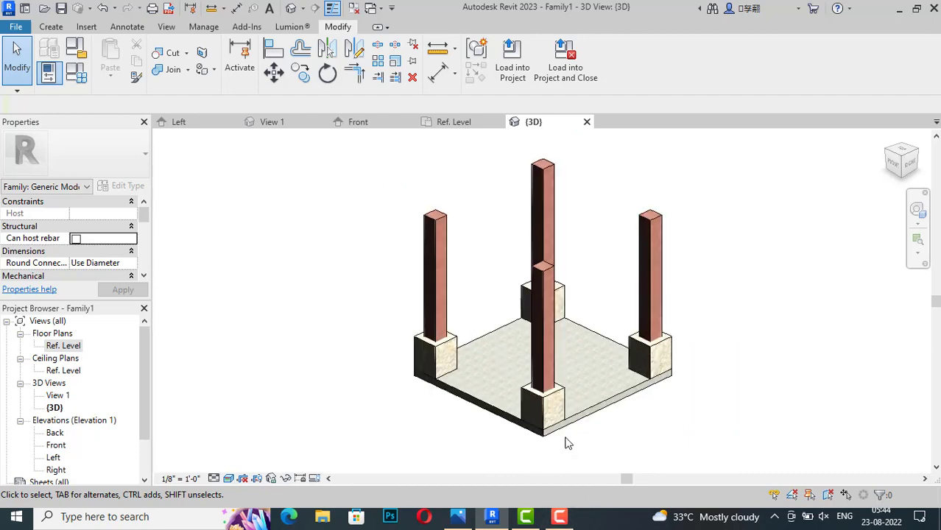
{"action": "left_click", "coordinate": [458, 518]}
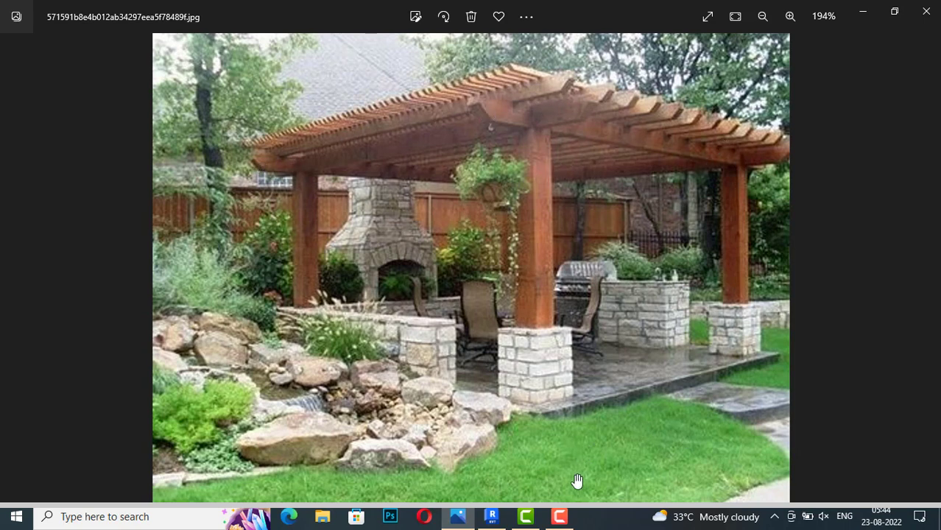
Step: Return from the pergola reference photo to the Revit model
{"action": "left_click", "coordinate": [492, 518]}
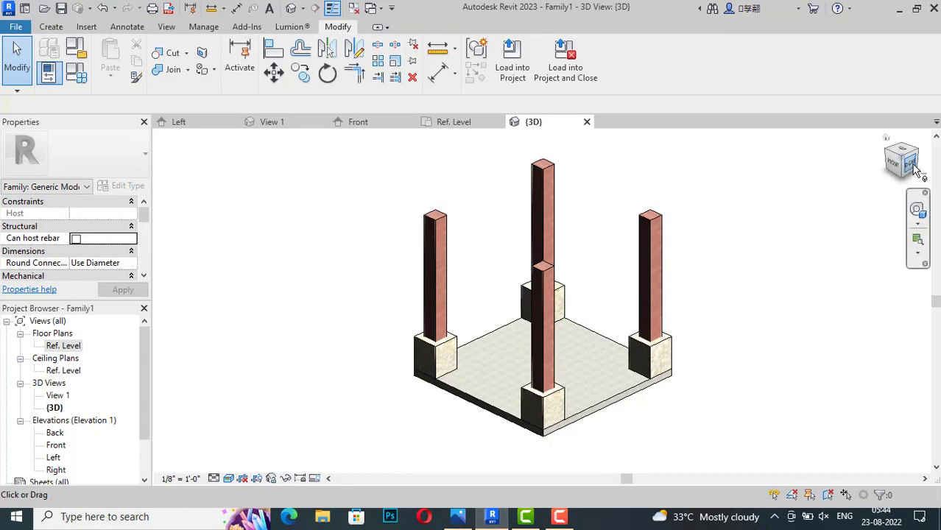
Step: Orbit to a right-side view, then start an extrusion with Pick a plane and cancel it
{"action": "left_click_drag", "start_coordinate": [897, 180], "coordinate": [840, 149]}
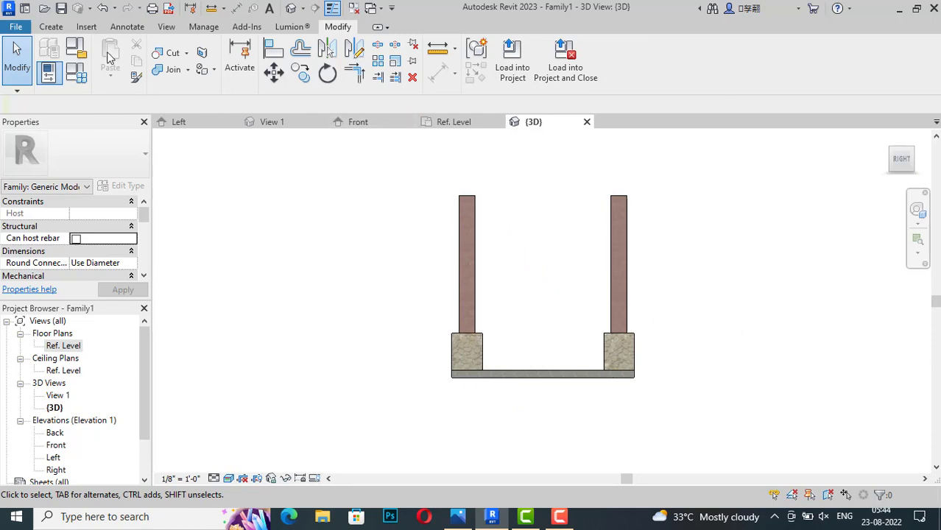
{"action": "left_click", "coordinate": [51, 26]}
{"action": "left_click", "coordinate": [111, 55]}
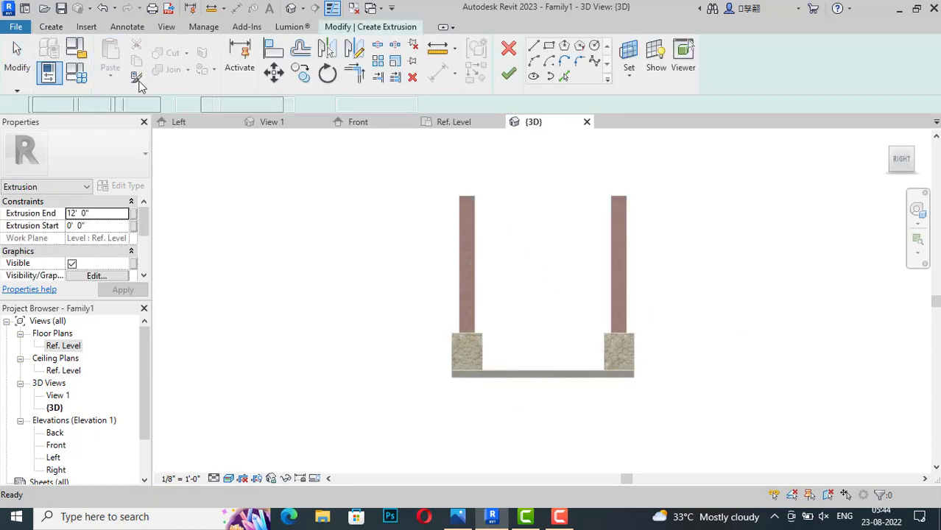
{"action": "left_click", "coordinate": [632, 78]}
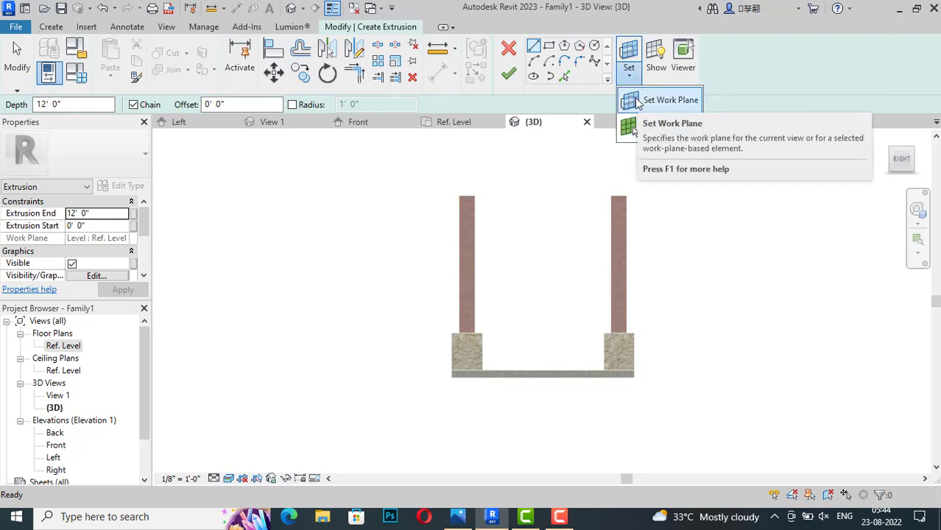
{"action": "left_click", "coordinate": [637, 102]}
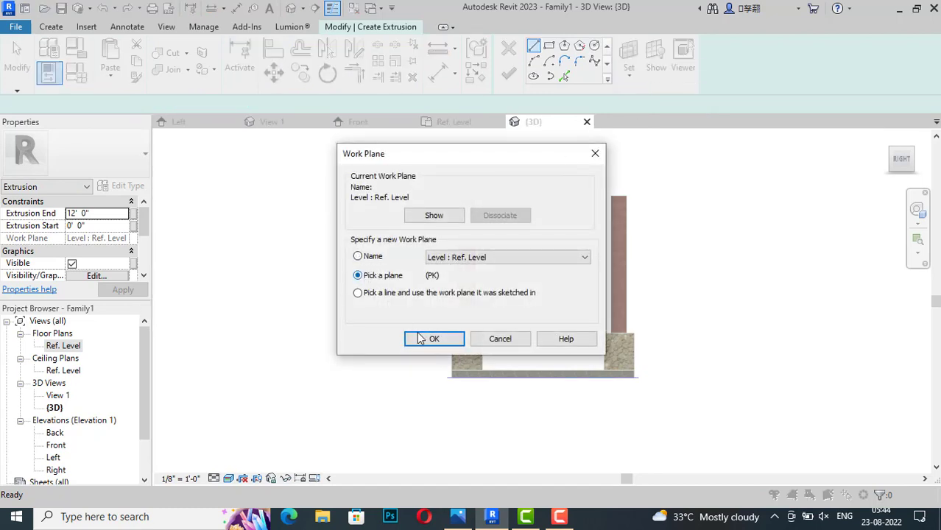
{"action": "left_click", "coordinate": [419, 337]}
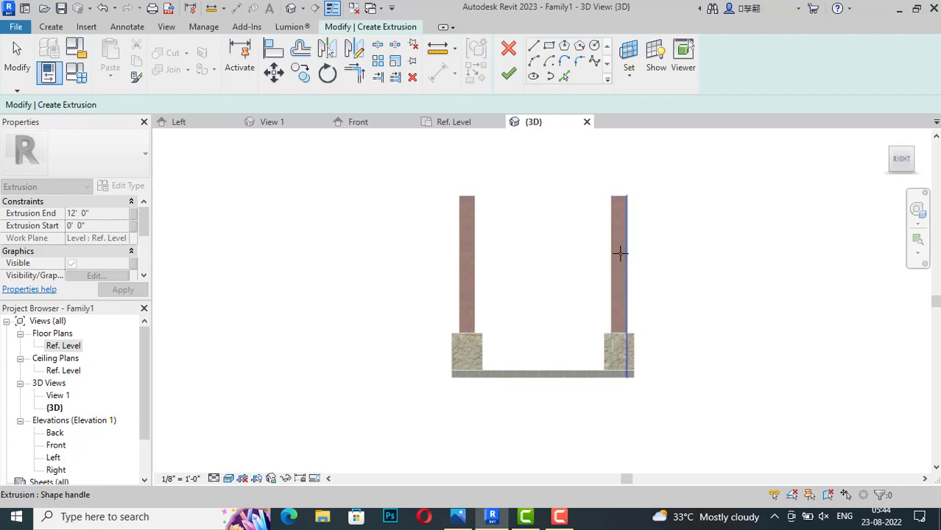
{"action": "left_click", "coordinate": [509, 71]}
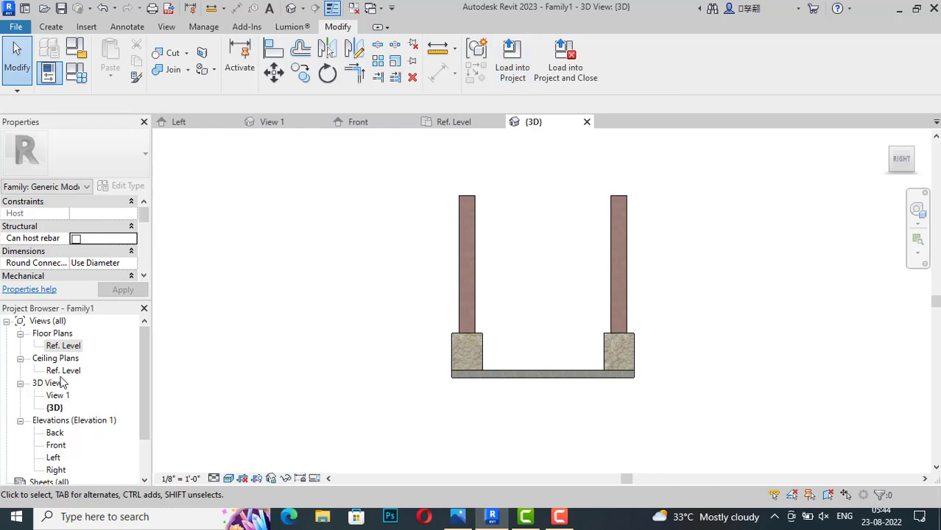
Step: In the Ref. Level plan, sketch a 12' by 4" rectangular beam outline from the post base midpoint
{"action": "double_click", "coordinate": [63, 346]}
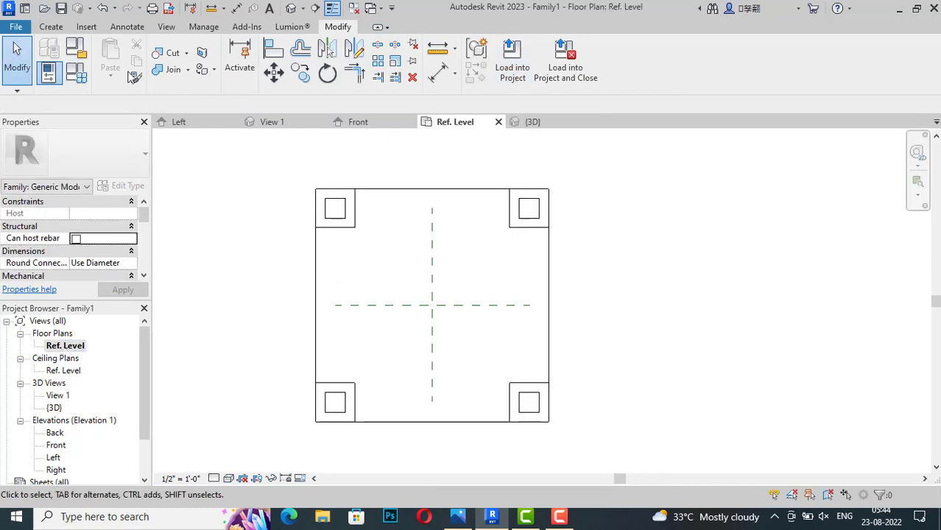
{"action": "left_click", "coordinate": [50, 26]}
{"action": "left_click", "coordinate": [109, 60]}
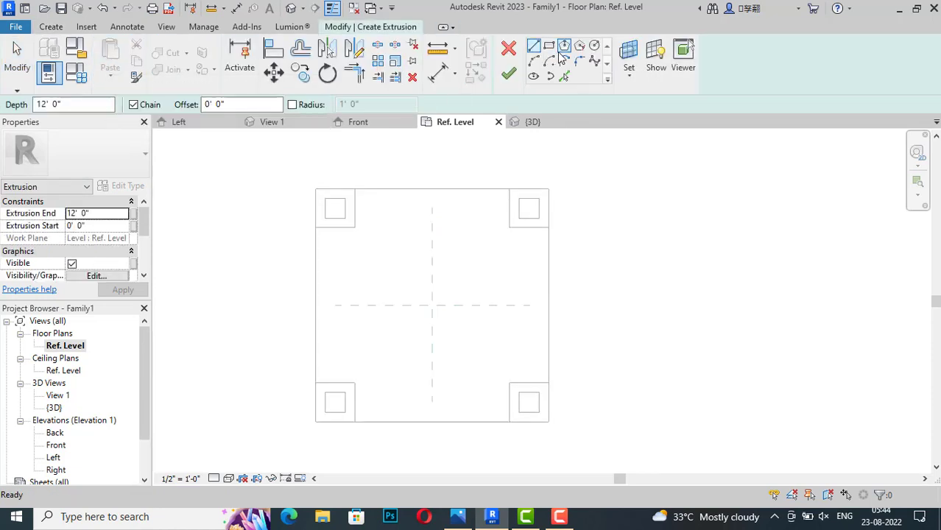
{"action": "left_click", "coordinate": [549, 46]}
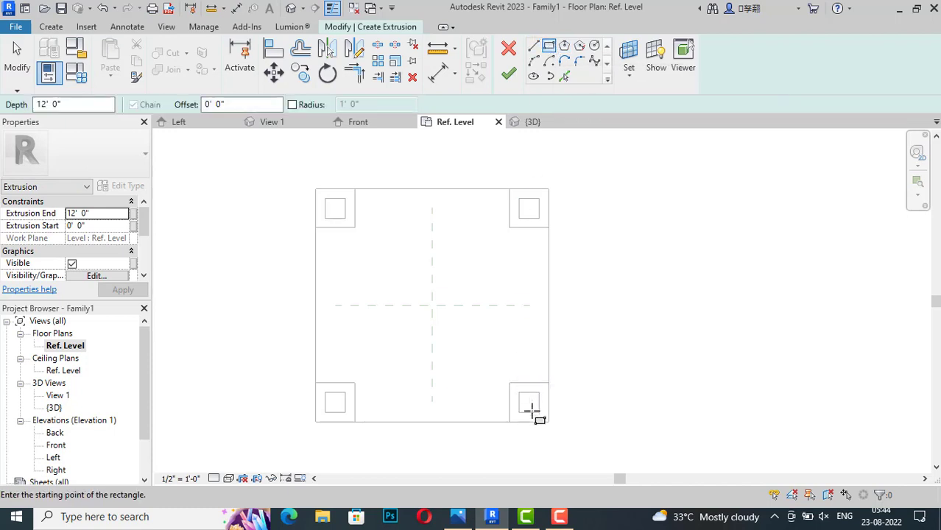
{"action": "scroll", "coordinate": [530, 424], "scroll_direction": "up", "scroll_amount": 1}
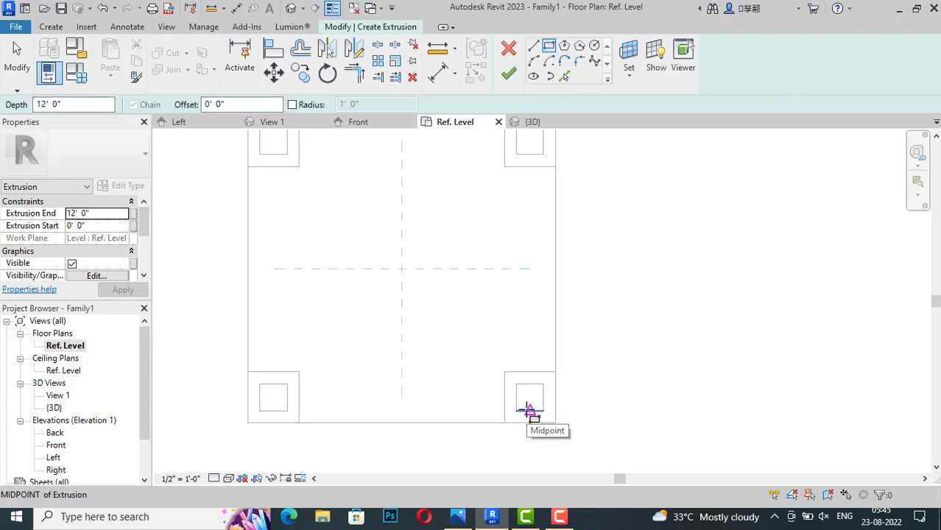
{"action": "scroll", "coordinate": [530, 410], "scroll_direction": "up", "scroll_amount": 2}
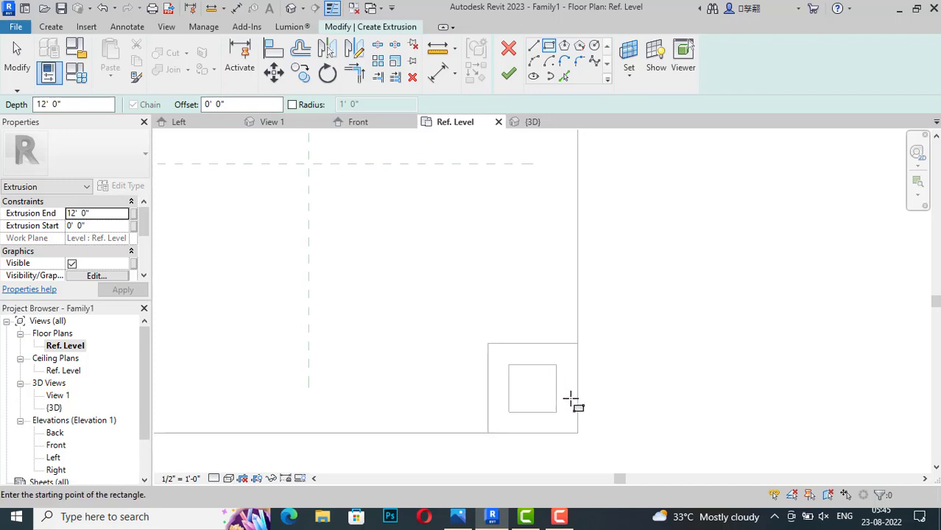
{"action": "left_click", "coordinate": [550, 391]}
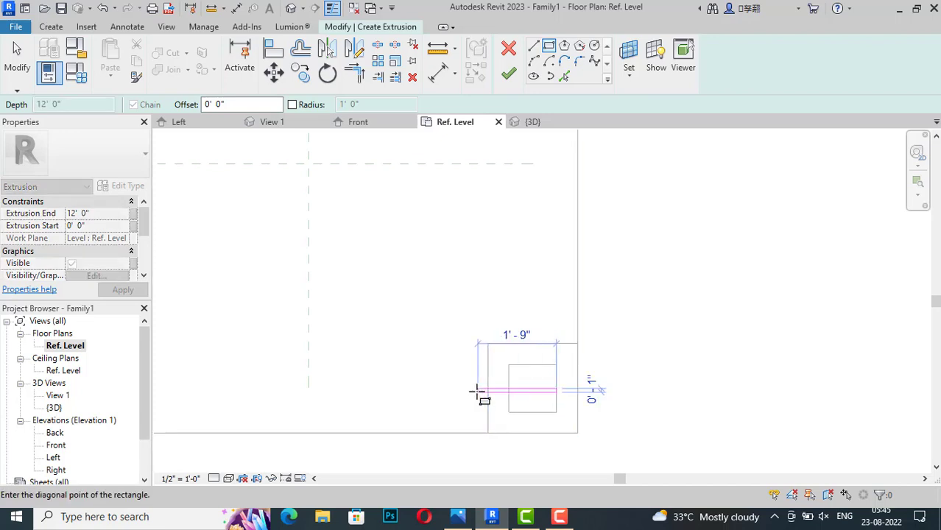
{"action": "scroll", "coordinate": [479, 386], "scroll_direction": "down", "scroll_amount": 1}
{"action": "scroll", "coordinate": [568, 416], "scroll_direction": "down", "scroll_amount": 2}
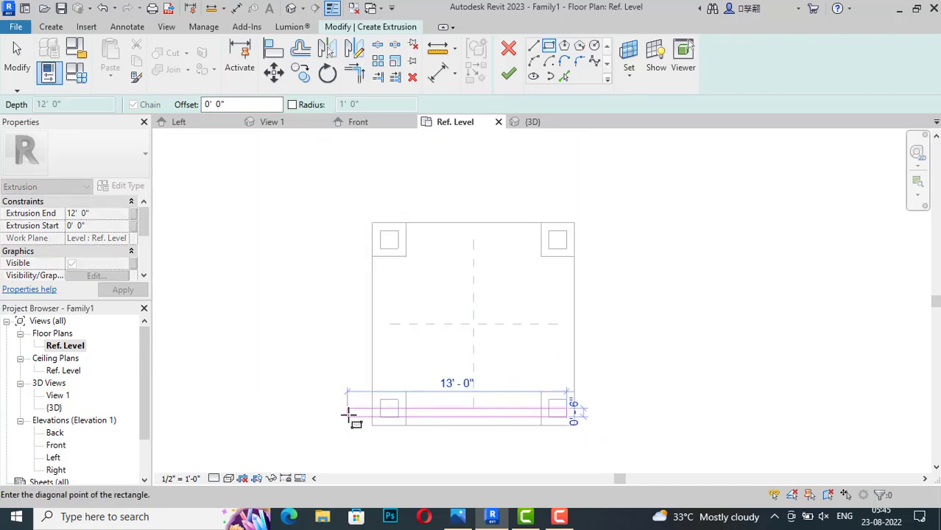
{"action": "scroll", "coordinate": [353, 414], "scroll_direction": "up", "scroll_amount": 1}
{"action": "scroll", "coordinate": [360, 414], "scroll_direction": "up", "scroll_amount": 1}
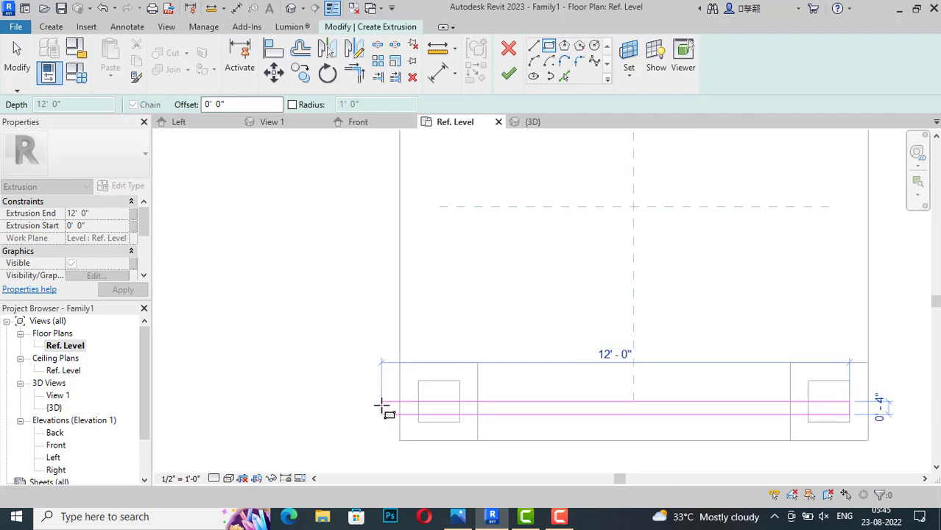
{"action": "left_click", "coordinate": [382, 413]}
{"action": "key", "text": "Escape"}
{"action": "scroll", "coordinate": [332, 300], "scroll_direction": "down", "scroll_amount": 2}
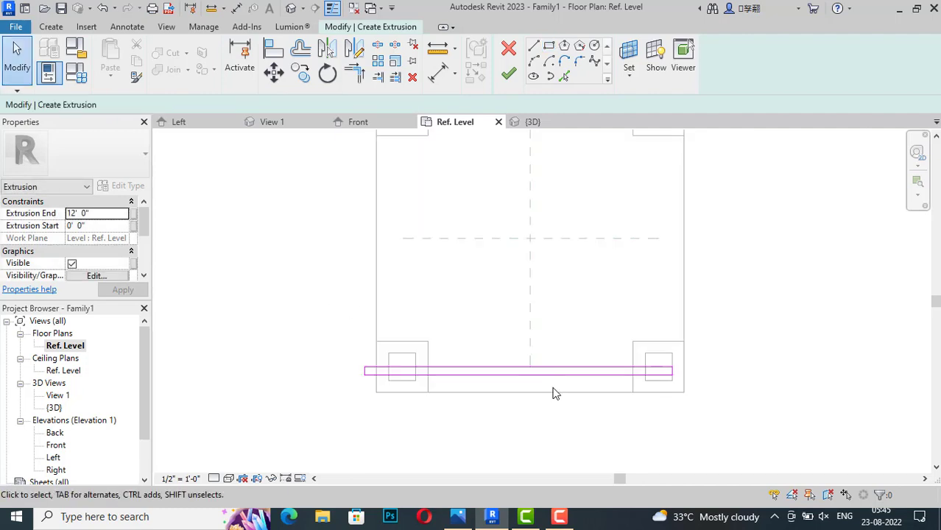
{"action": "scroll", "coordinate": [614, 382], "scroll_direction": "up", "scroll_amount": 2}
{"action": "scroll", "coordinate": [729, 370], "scroll_direction": "up", "scroll_amount": 2}
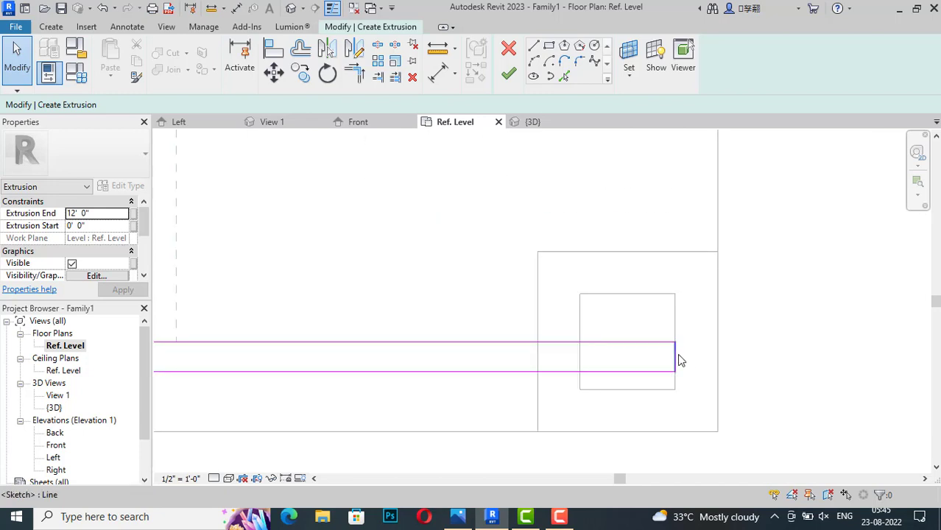
Step: Stretch the outline past the right post, set Start 12' and End 12' 4", and finish
{"action": "left_click_drag", "start_coordinate": [678, 358], "coordinate": [823, 352]}
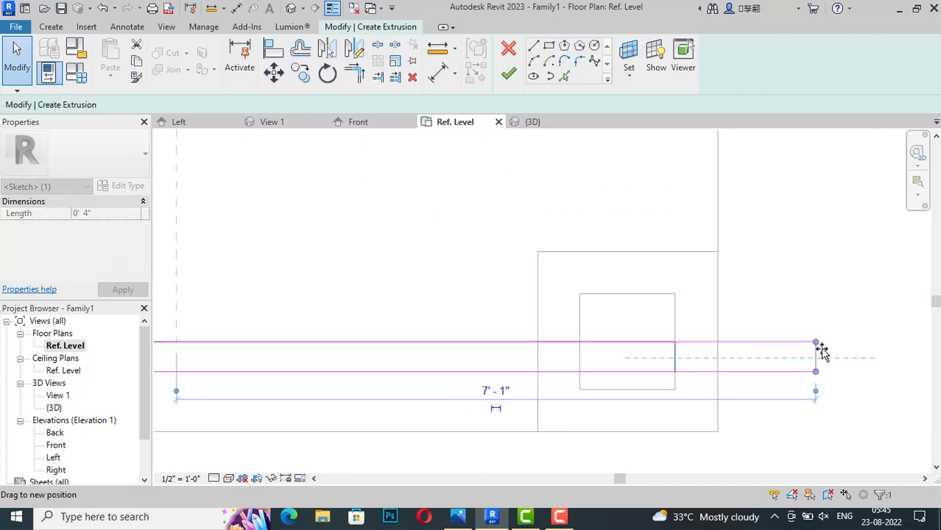
{"action": "scroll", "coordinate": [790, 322], "scroll_direction": "down", "scroll_amount": 2}
{"action": "scroll", "coordinate": [713, 380], "scroll_direction": "down", "scroll_amount": 2}
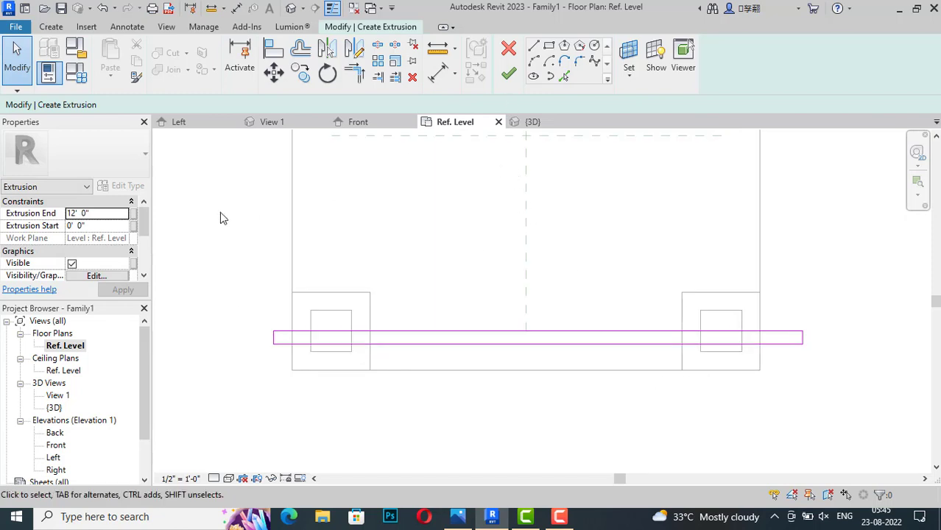
{"action": "left_click", "coordinate": [104, 228]}
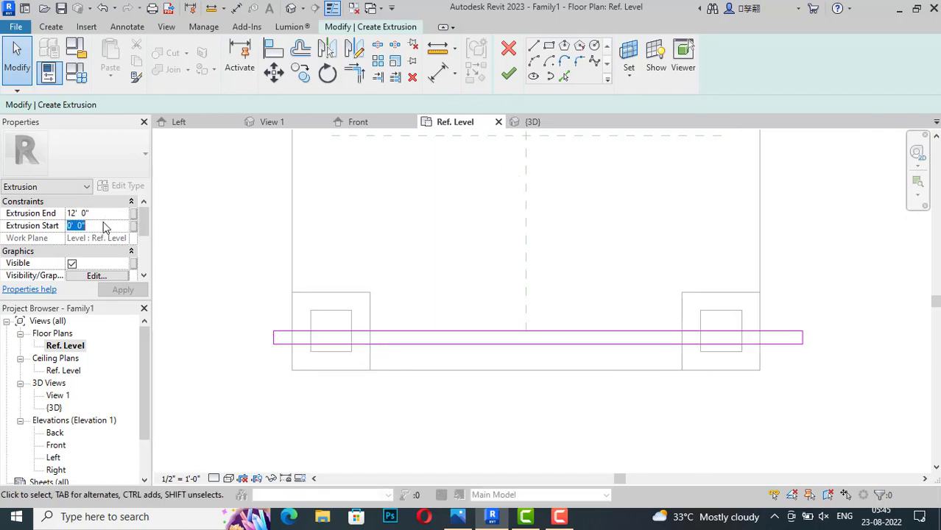
{"action": "type", "text": "12"}
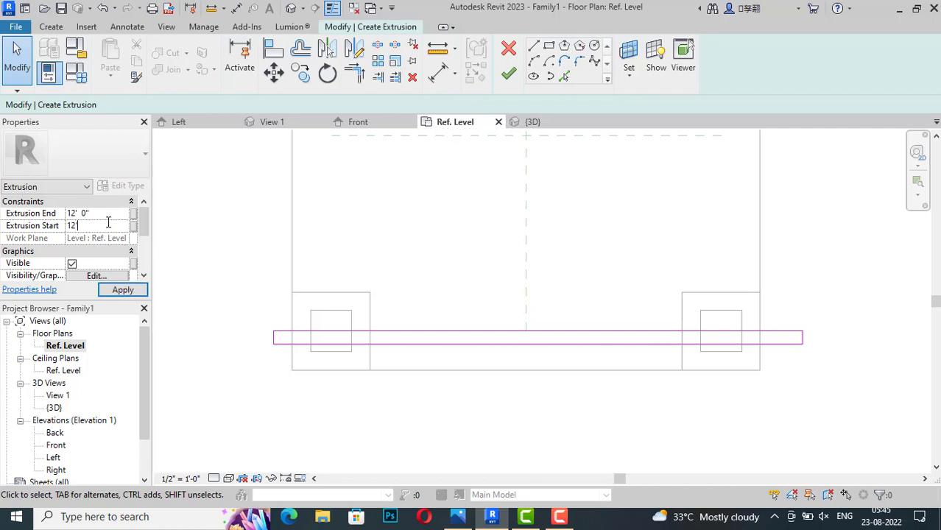
{"action": "left_click", "coordinate": [113, 214]}
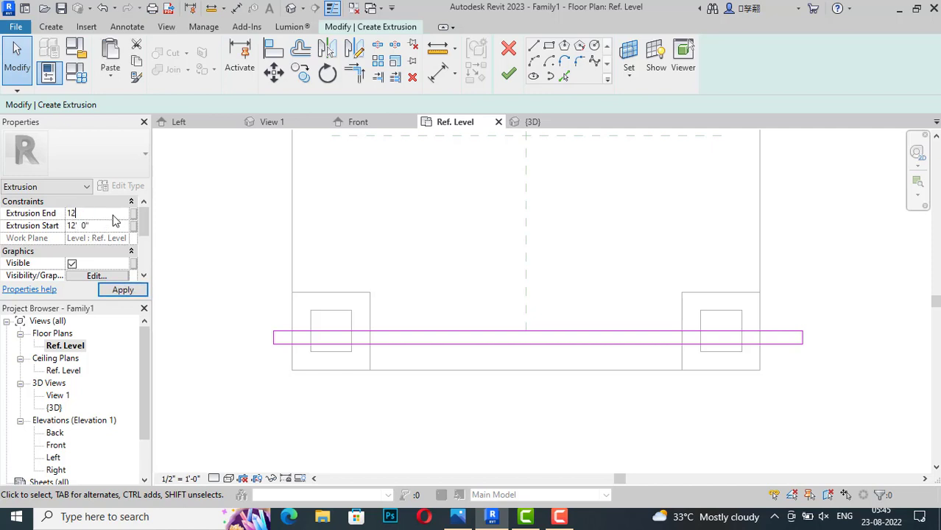
{"action": "type", "text": "' 4\""}
{"action": "left_click", "coordinate": [118, 291]}
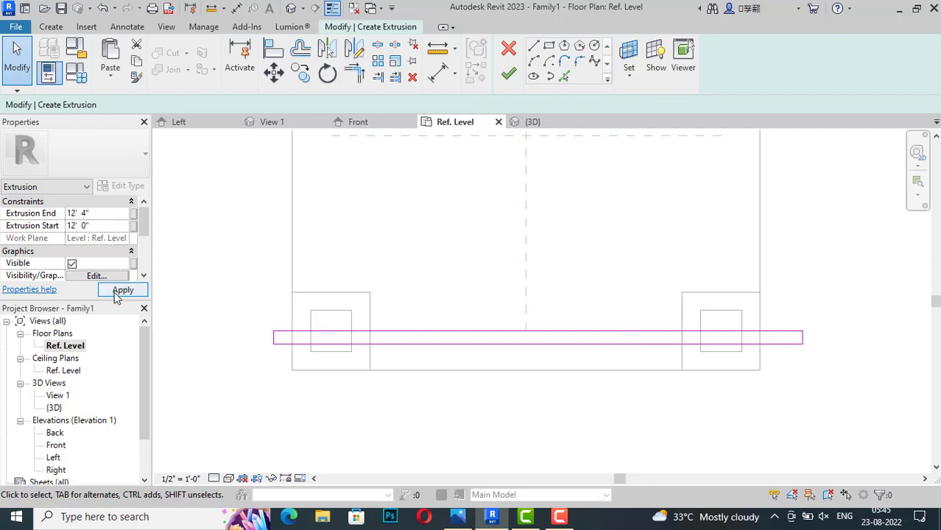
{"action": "left_click", "coordinate": [508, 77]}
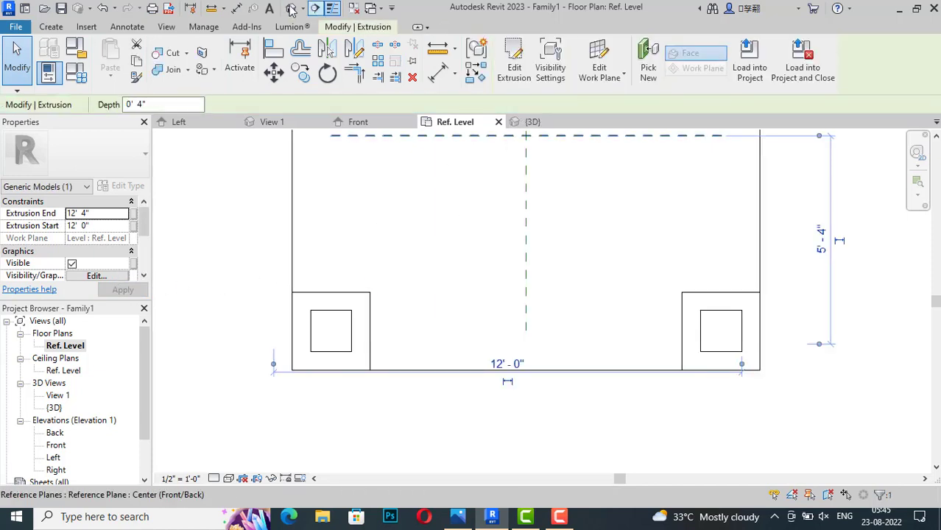
Step: Orbit and zoom the 3D view to an angled overall view of the pergola and beam
{"action": "left_click", "coordinate": [532, 122]}
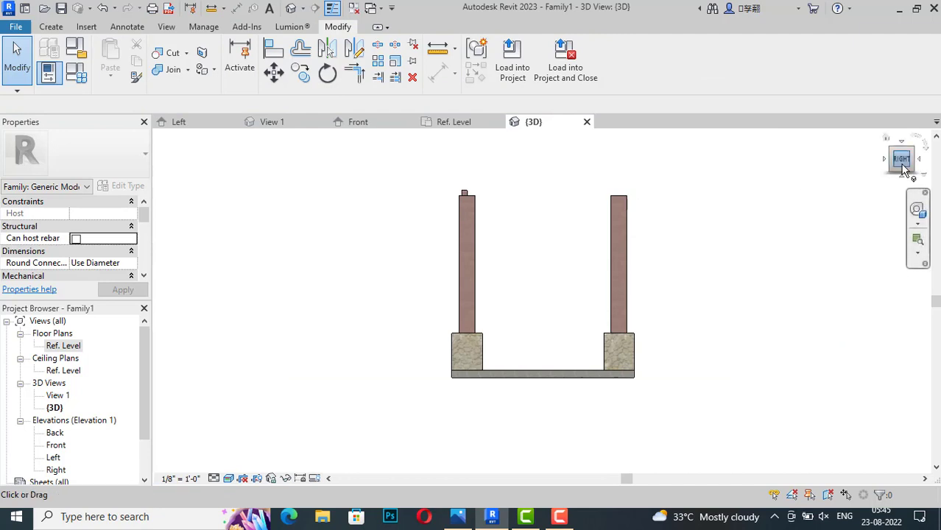
{"action": "mouse_move", "coordinate": [902, 159]}
{"action": "left_mouse_down"}
{"action": "mouse_move", "coordinate": [279, 187]}
{"action": "mouse_move", "coordinate": [400, 175]}
{"action": "mouse_move", "coordinate": [340, 162]}
{"action": "left_mouse_up"}
{"action": "scroll", "coordinate": [536, 148], "scroll_direction": "up", "scroll_amount": 2}
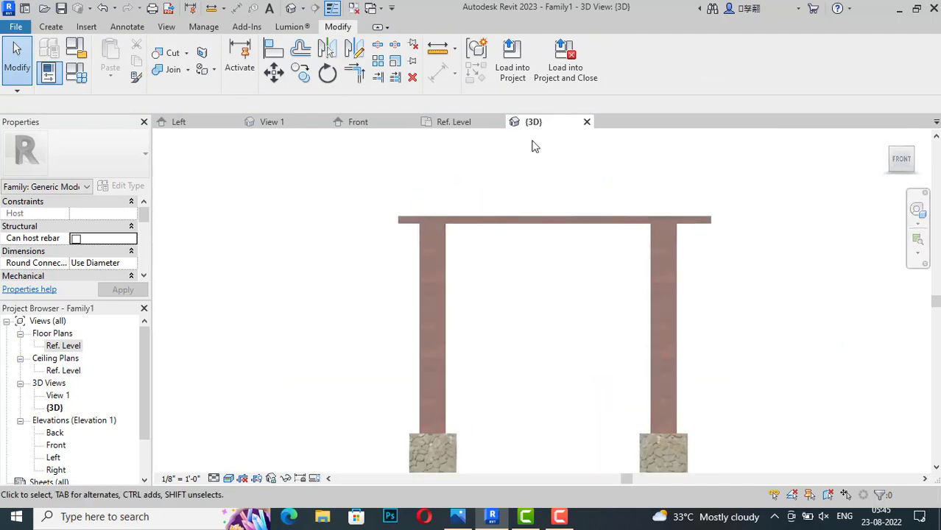
{"action": "scroll", "coordinate": [372, 192], "scroll_direction": "up", "scroll_amount": 1}
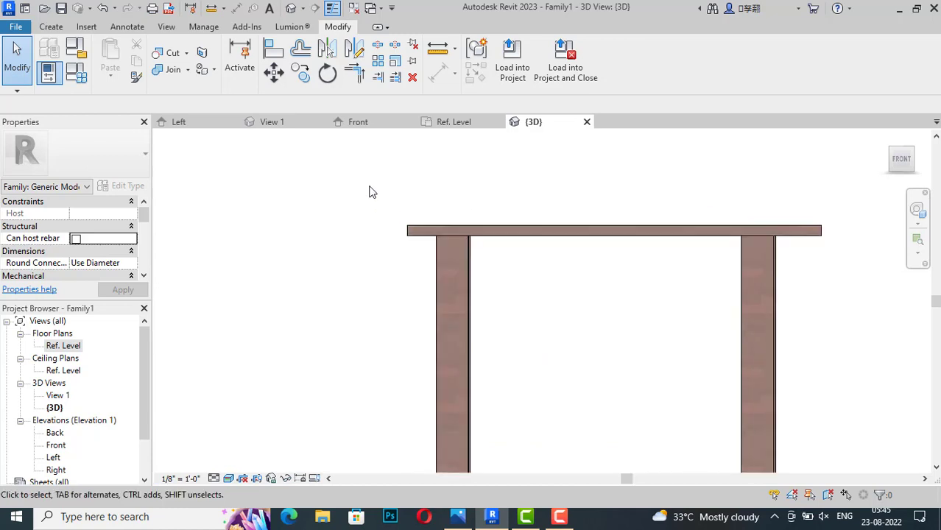
{"action": "mouse_move", "coordinate": [888, 147]}
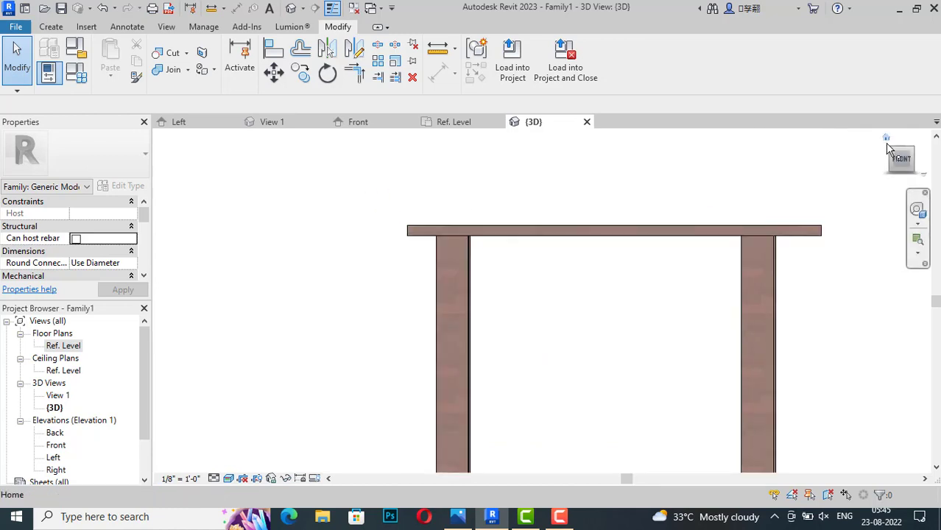
{"action": "left_click", "coordinate": [903, 164]}
{"action": "left_click_drag", "start_coordinate": [903, 164], "coordinate": [870, 175]}
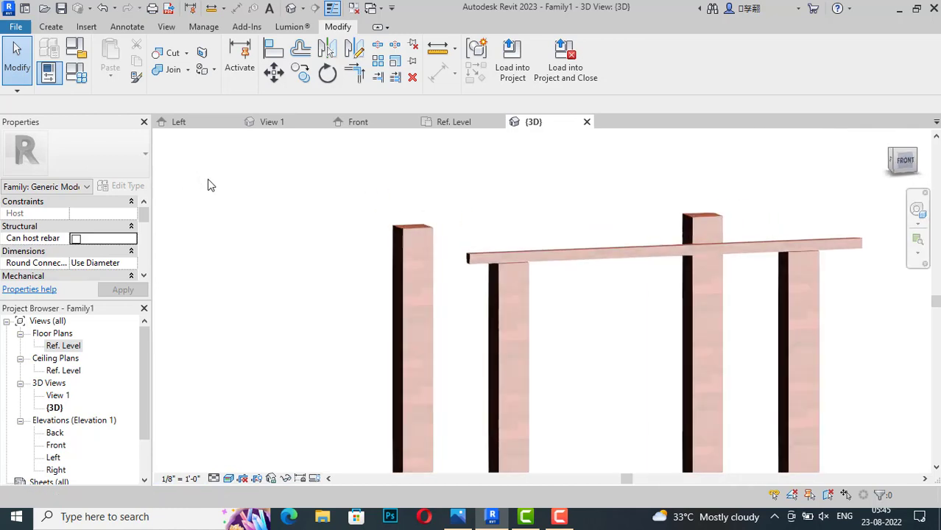
{"action": "scroll", "coordinate": [368, 194], "scroll_direction": "down", "scroll_amount": 2}
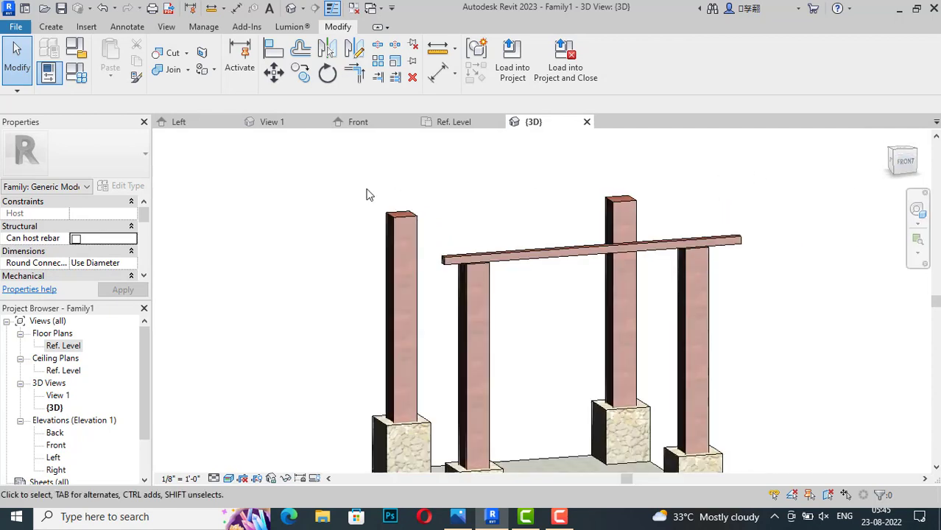
{"action": "scroll", "coordinate": [368, 194], "scroll_direction": "down", "scroll_amount": 1}
{"action": "scroll", "coordinate": [368, 194], "scroll_direction": "down", "scroll_amount": 1}
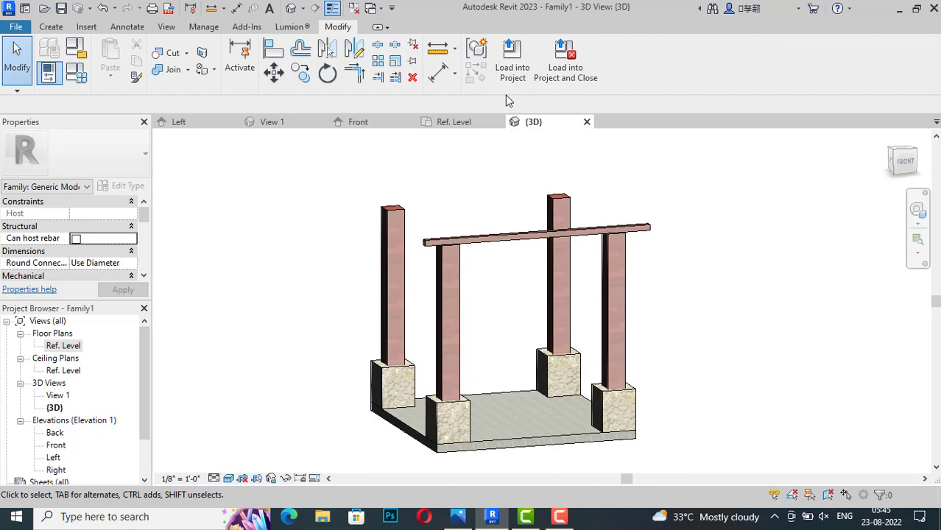
Step: Start a new extrusion on a picked post face and view the frame straight from the front
{"action": "left_click", "coordinate": [51, 26]}
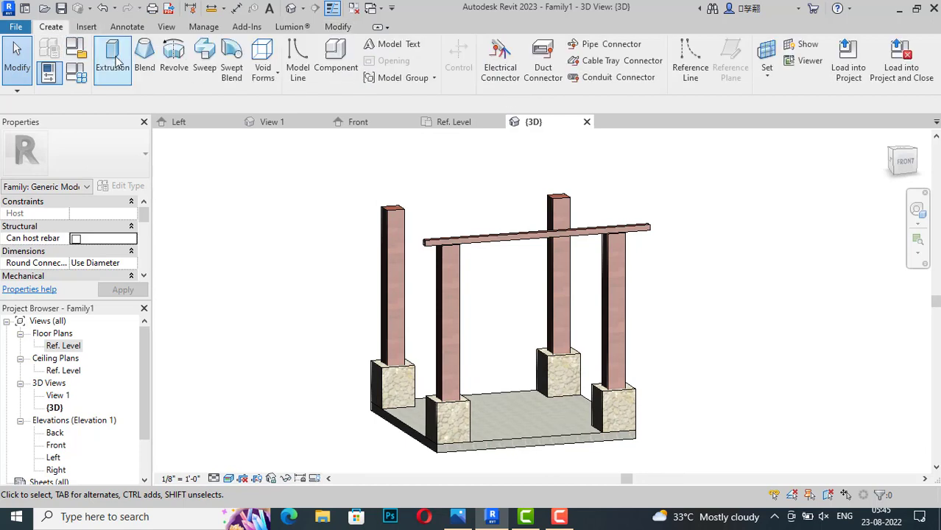
{"action": "left_click", "coordinate": [124, 59]}
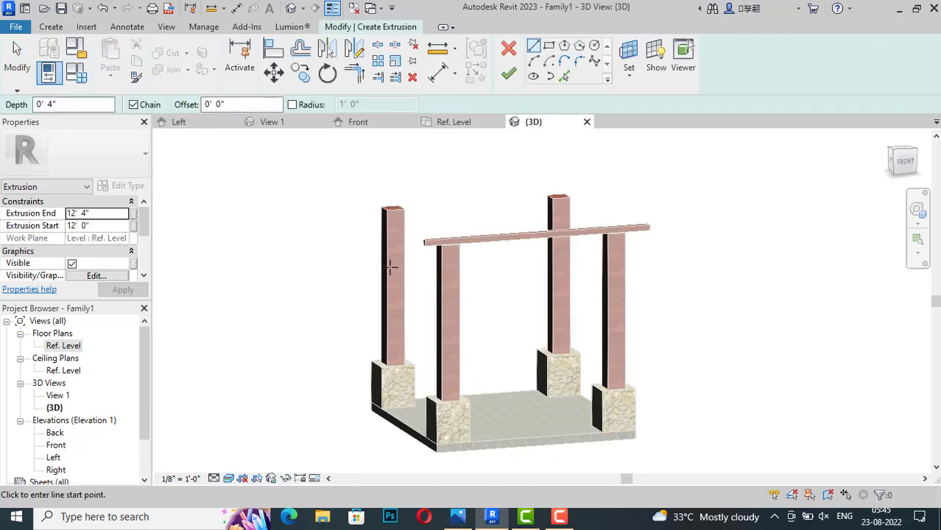
{"action": "left_click", "coordinate": [628, 54]}
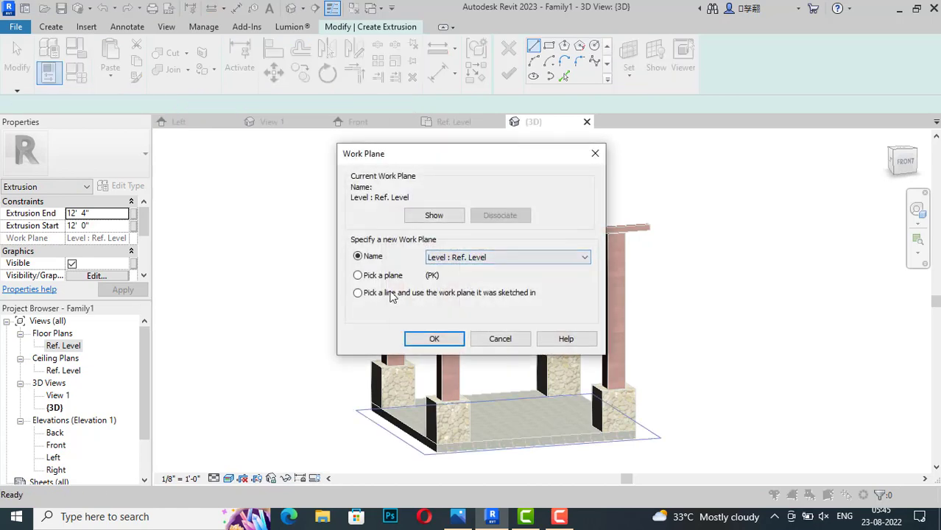
{"action": "left_click", "coordinate": [434, 338]}
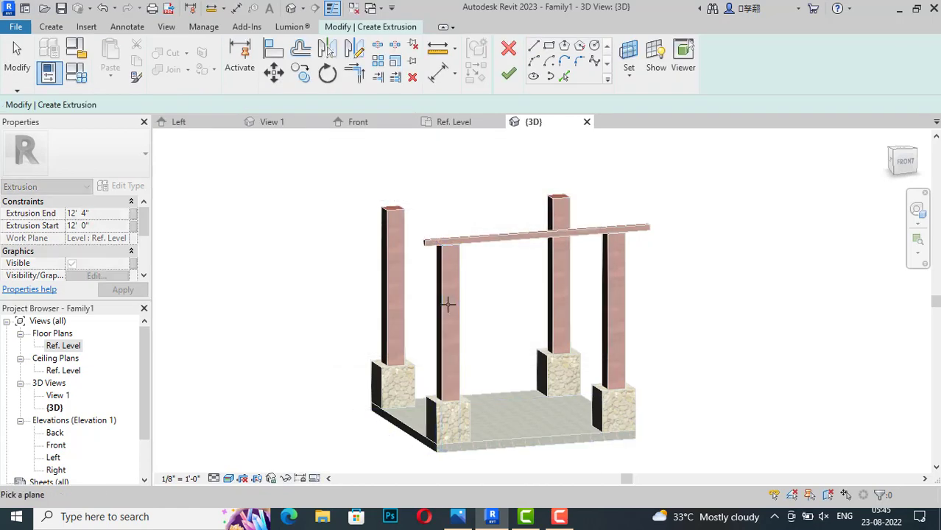
{"action": "left_click", "coordinate": [445, 308]}
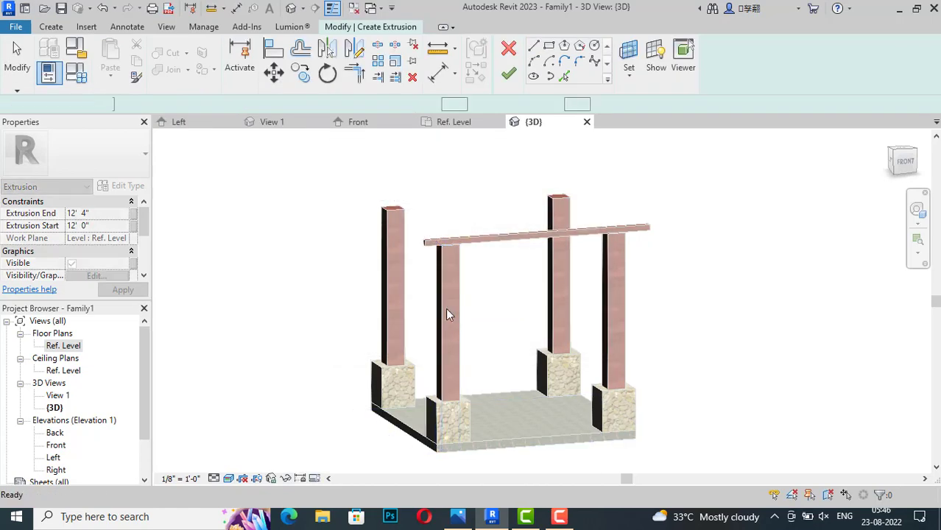
{"action": "scroll", "coordinate": [535, 195], "scroll_direction": "up", "scroll_amount": 2}
{"action": "scroll", "coordinate": [535, 195], "scroll_direction": "up", "scroll_amount": 1}
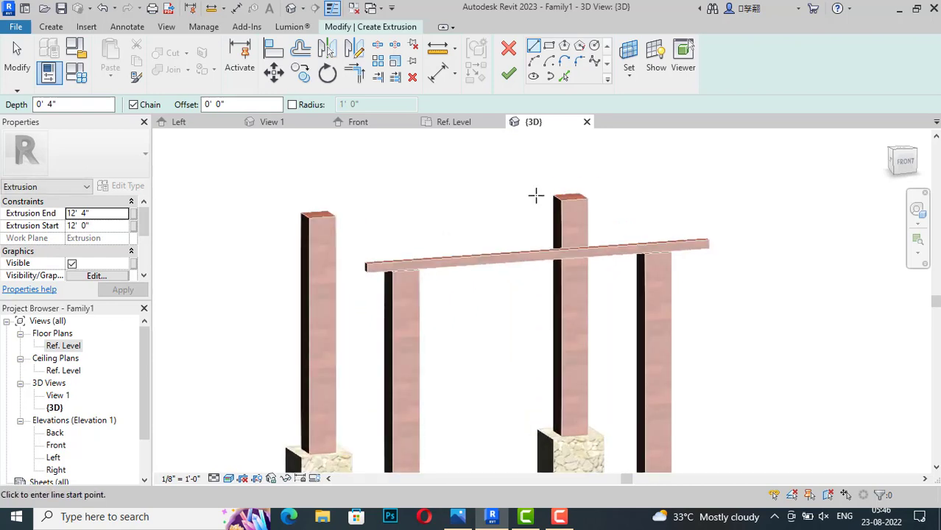
{"action": "left_click", "coordinate": [905, 162]}
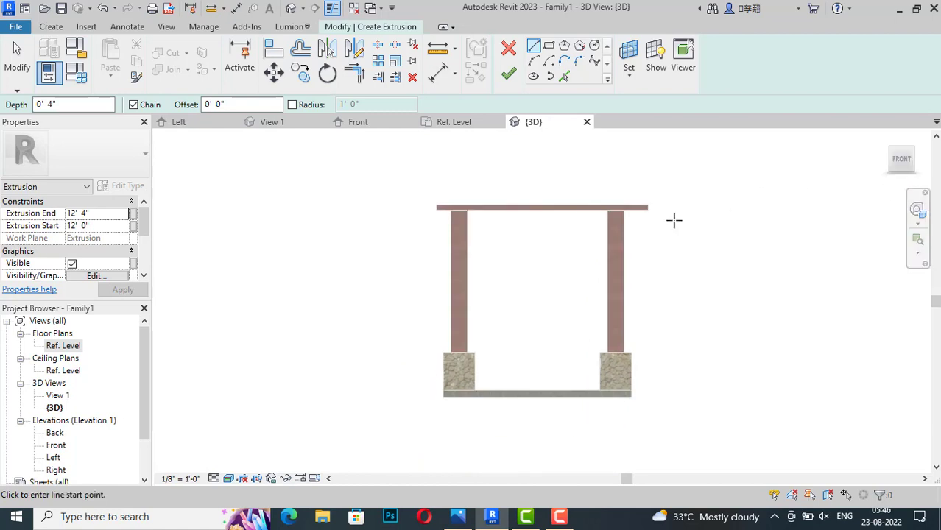
{"action": "scroll", "coordinate": [623, 214], "scroll_direction": "up", "scroll_amount": 1}
{"action": "scroll", "coordinate": [618, 212], "scroll_direction": "up", "scroll_amount": 1}
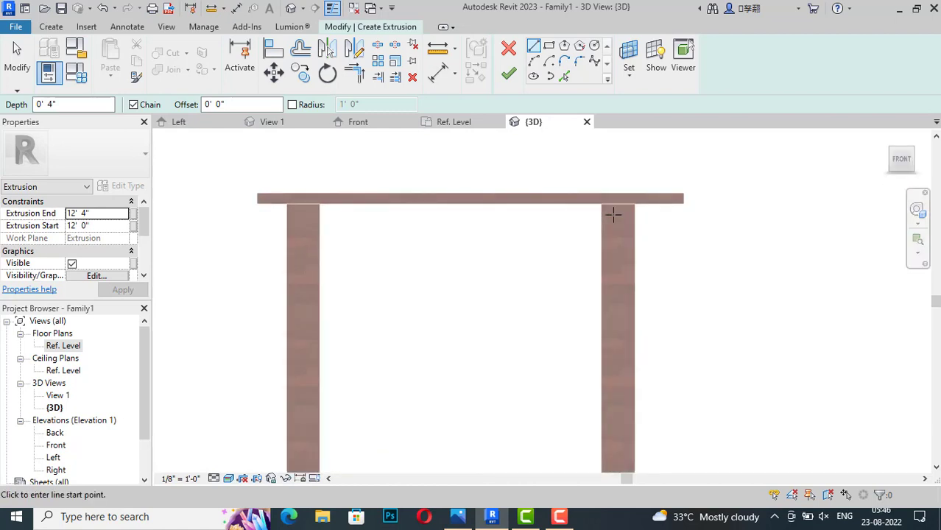
{"action": "scroll", "coordinate": [617, 211], "scroll_direction": "up", "scroll_amount": 1}
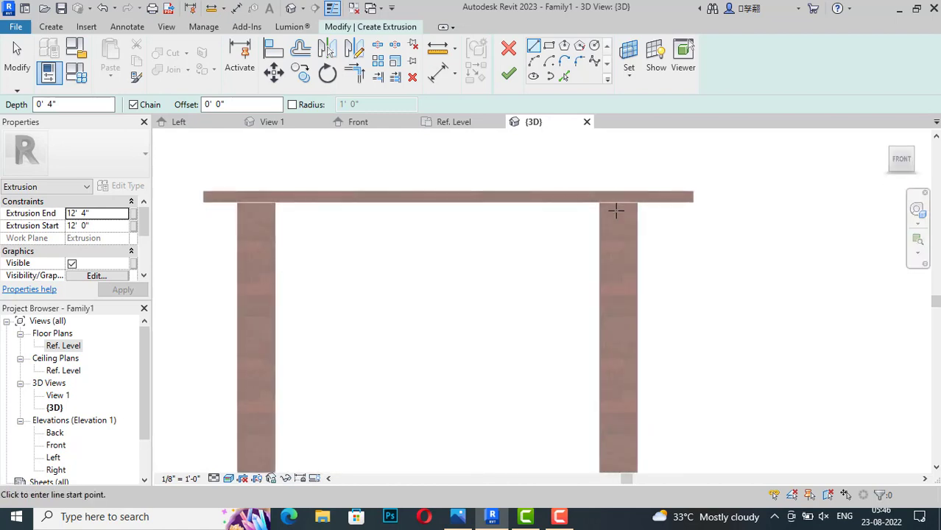
{"action": "key", "text": "Escape"}
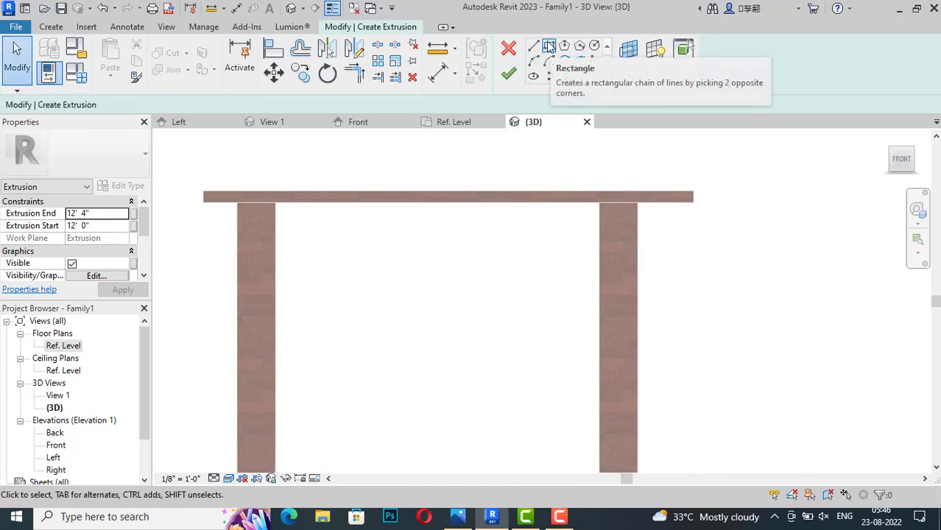
Step: Sketch a rectangle over the top beam from its right end to its left end
{"action": "left_click", "coordinate": [549, 46]}
{"action": "left_click", "coordinate": [691, 197]}
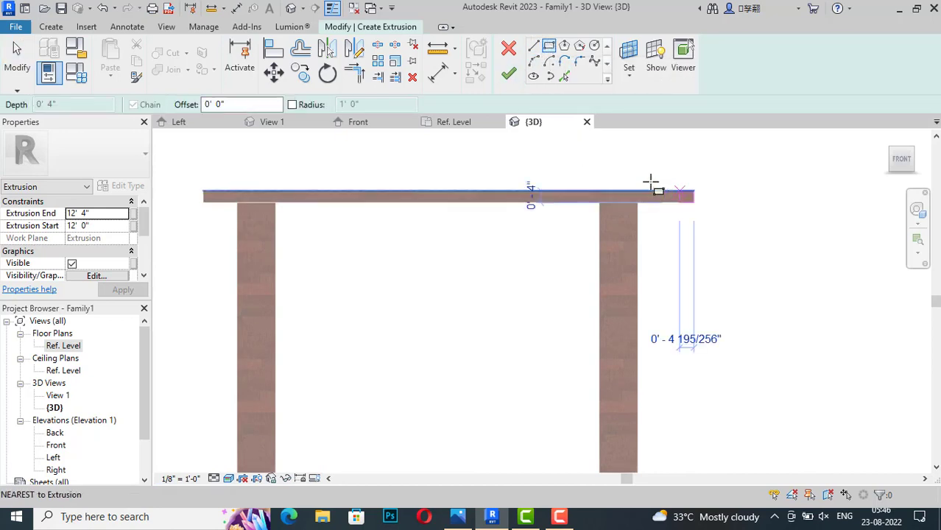
{"action": "scroll", "coordinate": [205, 195], "scroll_direction": "up", "scroll_amount": 1}
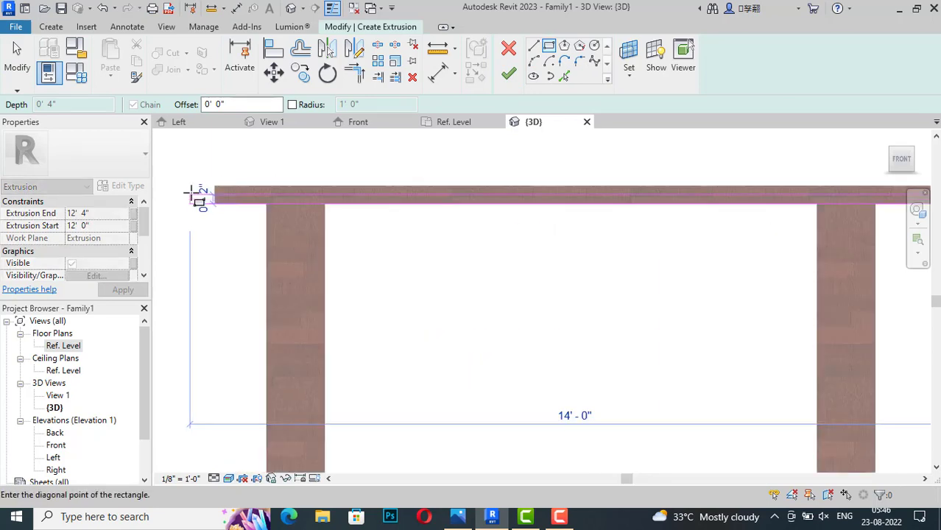
{"action": "scroll", "coordinate": [207, 190], "scroll_direction": "up", "scroll_amount": 1}
{"action": "scroll", "coordinate": [208, 182], "scroll_direction": "up", "scroll_amount": 1}
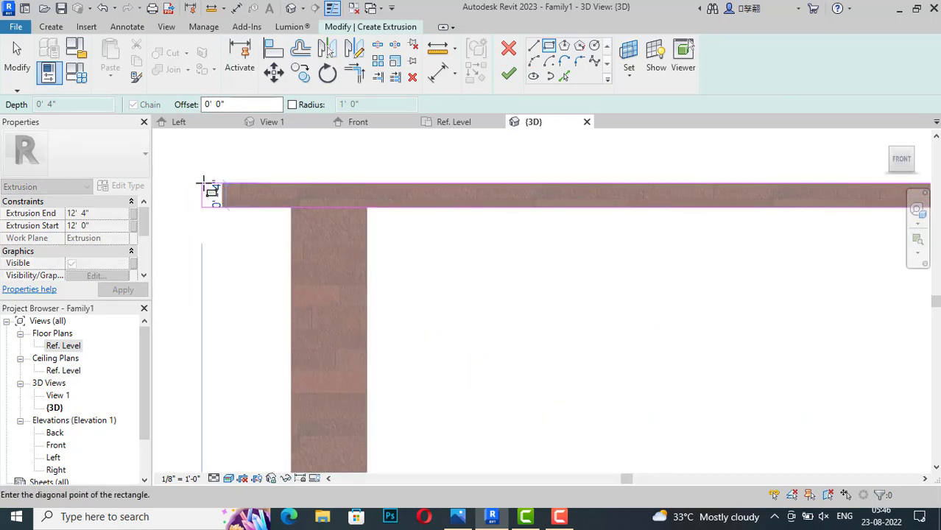
{"action": "left_click", "coordinate": [205, 183]}
{"action": "key", "text": "Escape"}
{"action": "scroll", "coordinate": [189, 199], "scroll_direction": "up", "scroll_amount": 1}
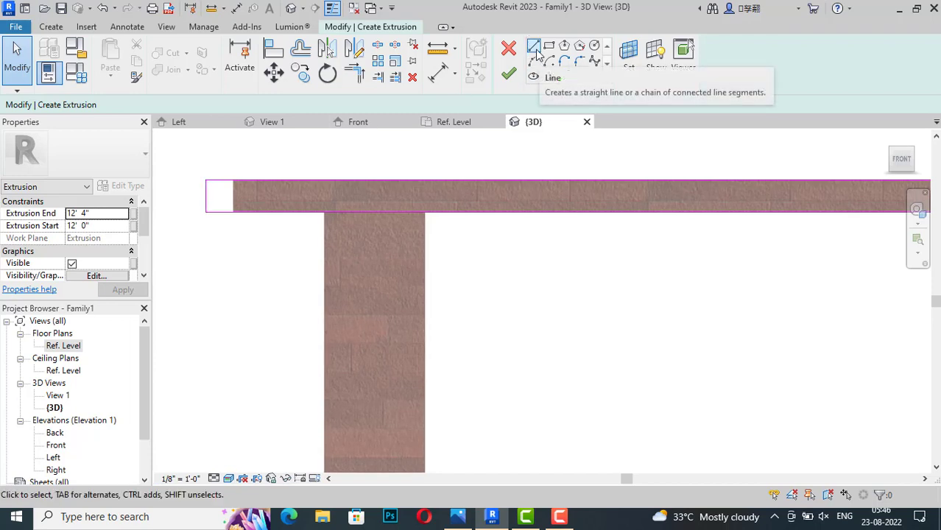
{"action": "key", "text": "alt+Tab"}
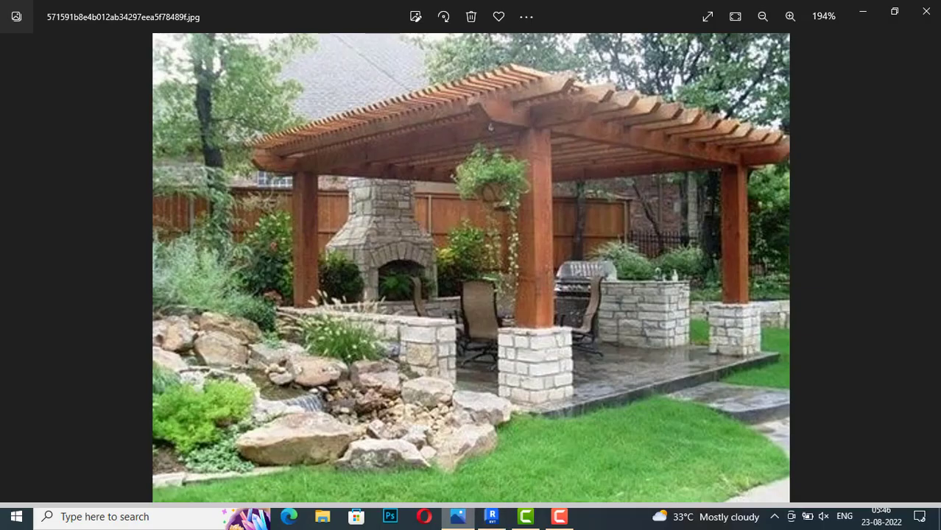
{"action": "key", "text": "alt+Tab"}
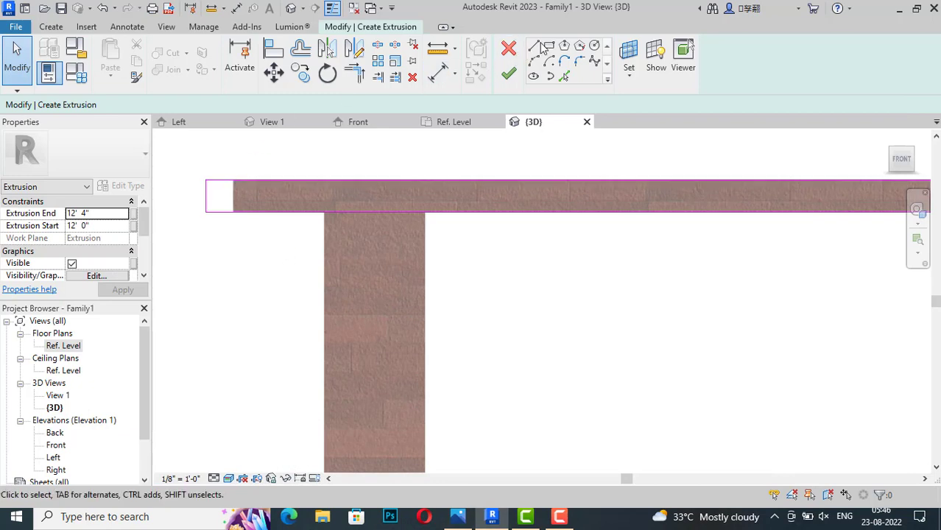
Step: Add a diagonal line at the left end from the top corner to the bottom edge
{"action": "left_click", "coordinate": [534, 53]}
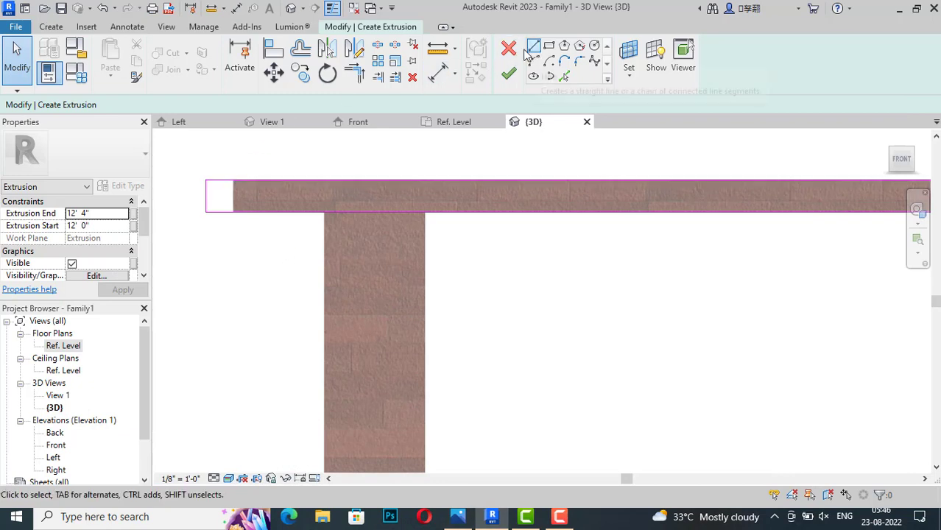
{"action": "left_click", "coordinate": [206, 181]}
{"action": "left_click", "coordinate": [231, 213]}
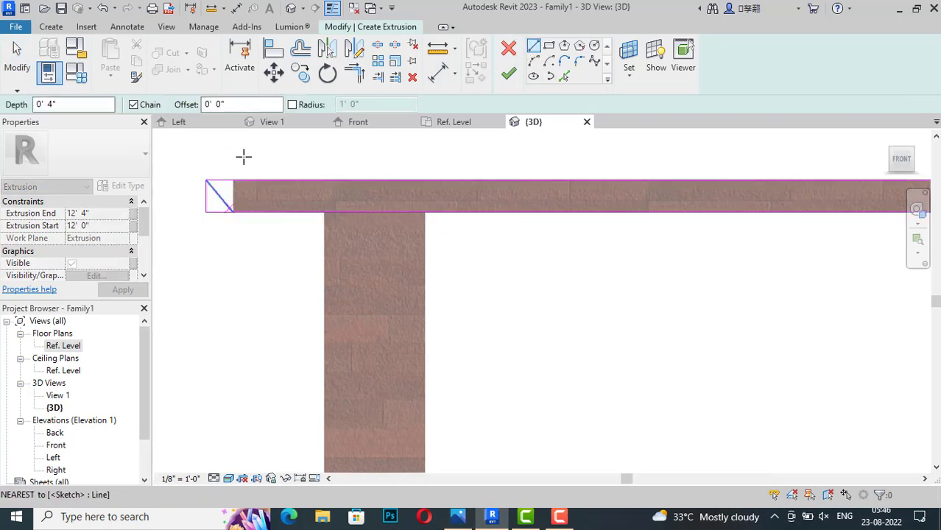
{"action": "key", "text": "Escape"}
{"action": "key", "text": "Escape"}
{"action": "scroll", "coordinate": [226, 186], "scroll_direction": "up", "scroll_amount": 2}
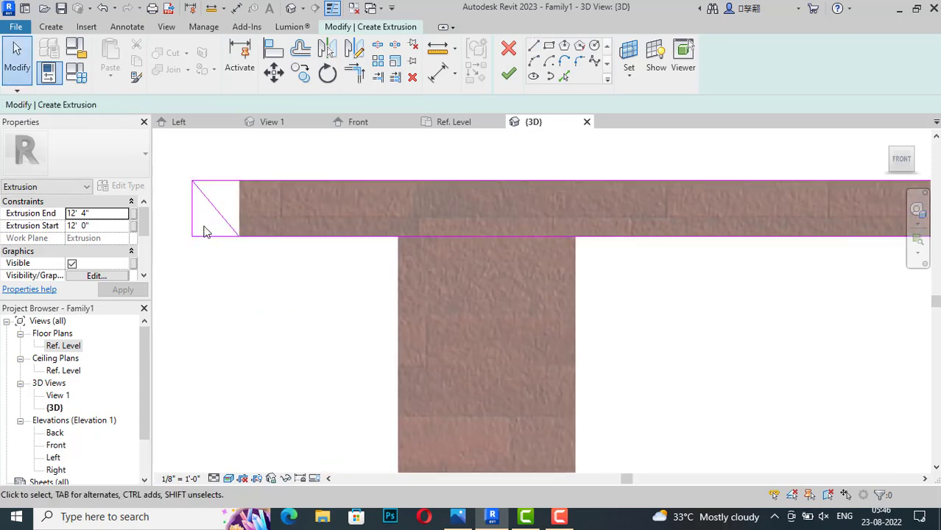
Step: Trim the sketch lines, select the leftover end line, and finish the extrusion
{"action": "left_click", "coordinate": [361, 76]}
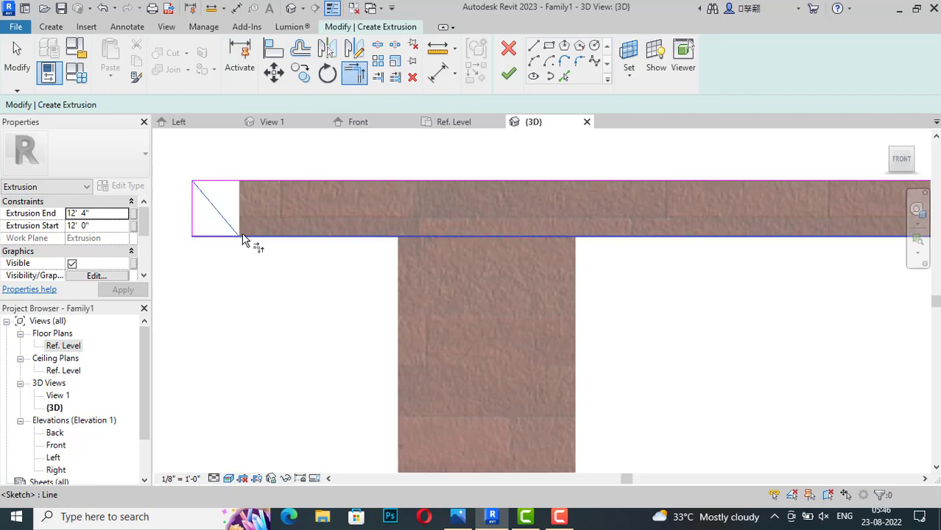
{"action": "left_click", "coordinate": [200, 230]}
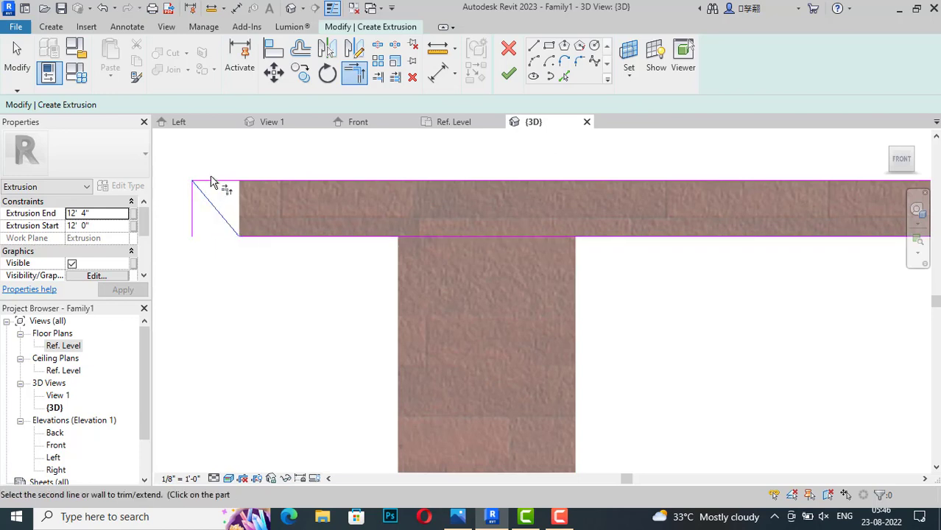
{"action": "key", "text": "Escape"}
{"action": "key", "text": "Escape"}
{"action": "left_click", "coordinate": [194, 211]}
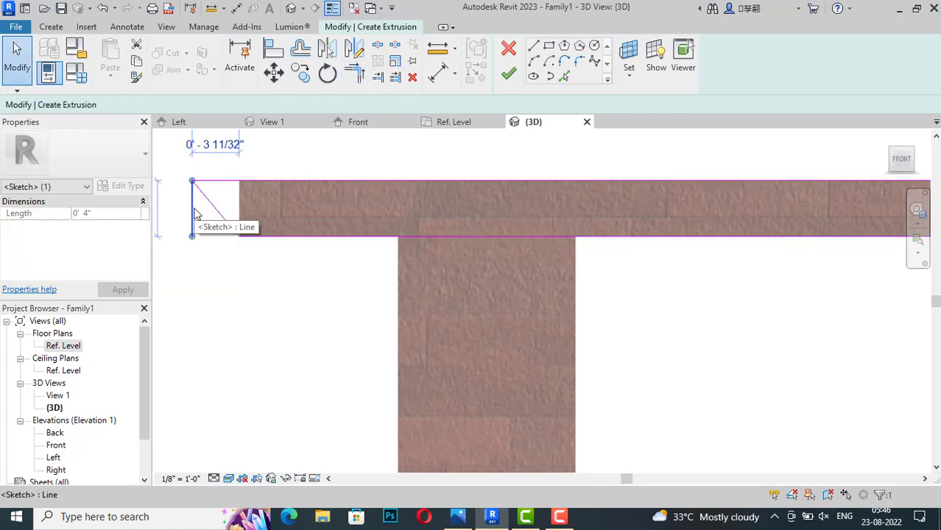
{"action": "key", "text": "Escape"}
{"action": "left_click", "coordinate": [509, 74]}
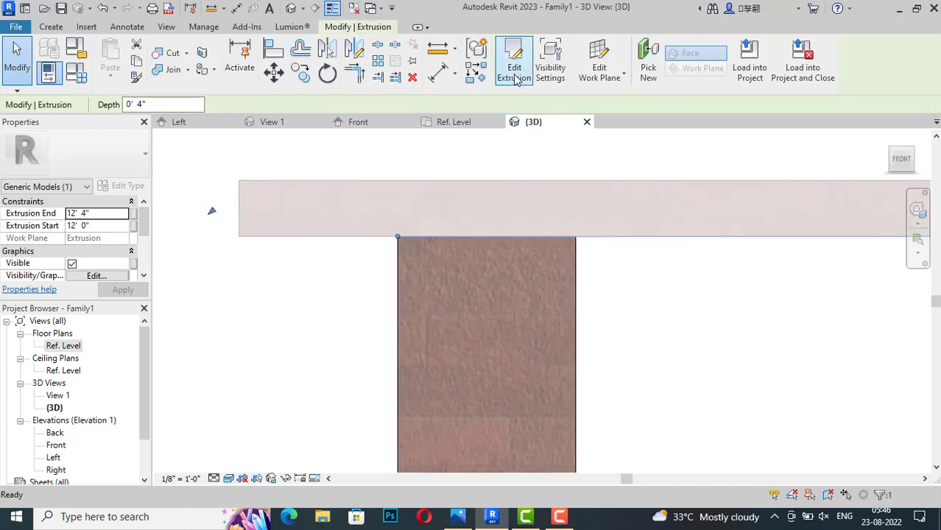
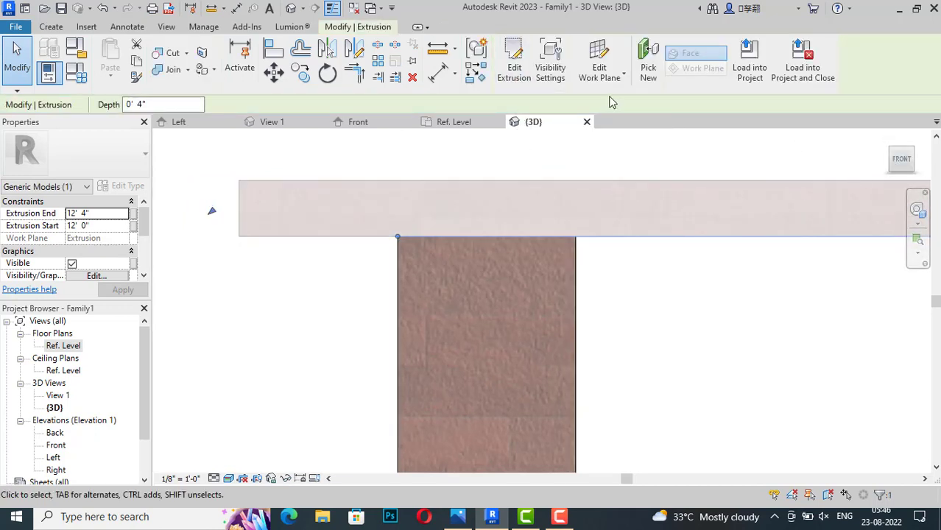
Step: Orbit and zoom out to an angled view of the beam, four brick columns and stone footings
{"action": "left_click", "coordinate": [634, 132]}
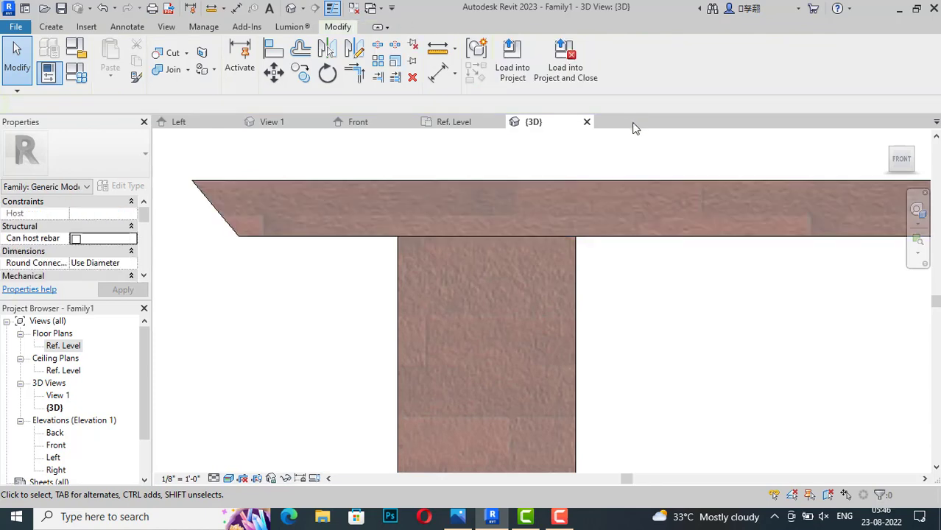
{"action": "left_click_drag", "start_coordinate": [901, 161], "coordinate": [661, 256]}
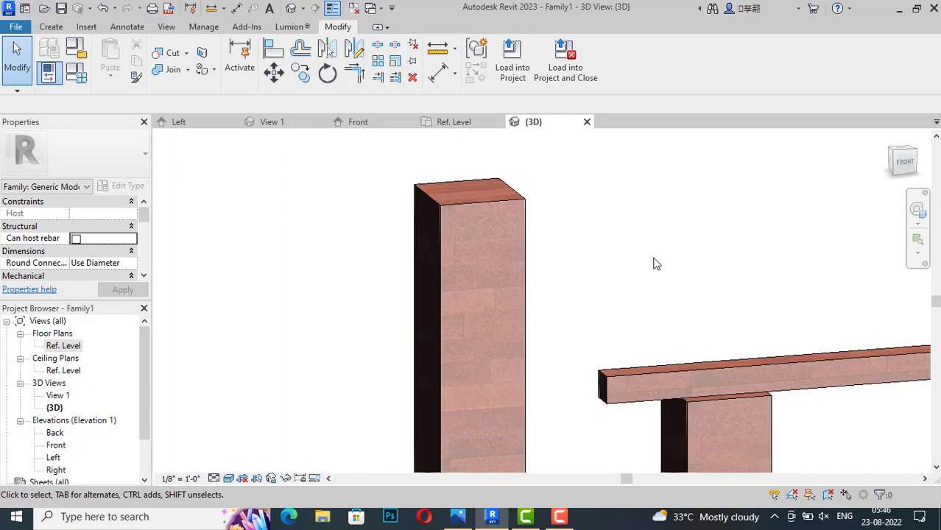
{"action": "left_click", "coordinate": [610, 411]}
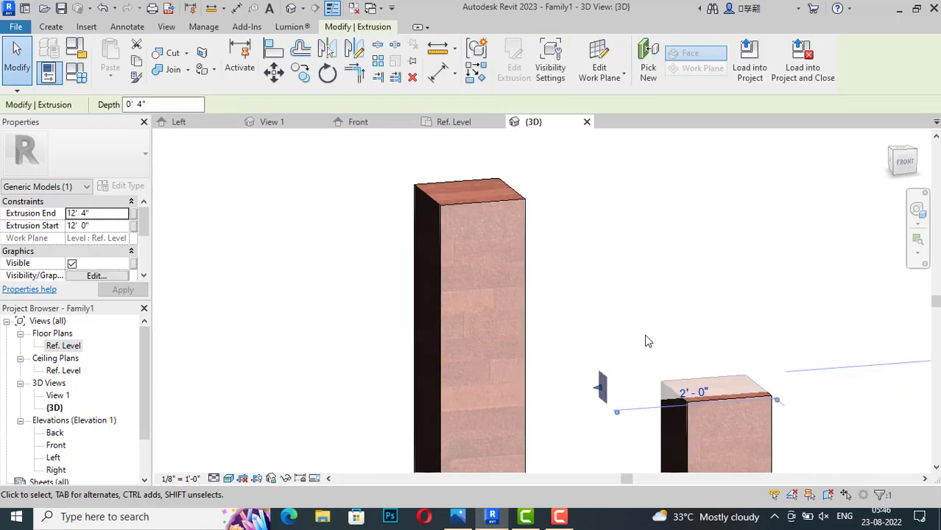
{"action": "left_click", "coordinate": [647, 341]}
{"action": "scroll", "coordinate": [416, 210], "scroll_direction": "down", "scroll_amount": 3}
{"action": "scroll", "coordinate": [406, 210], "scroll_direction": "down", "scroll_amount": 2}
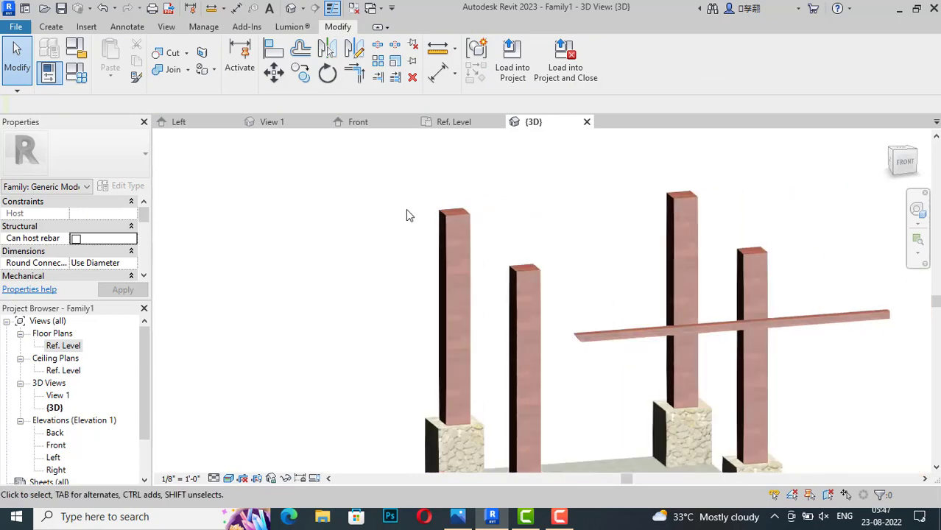
{"action": "scroll", "coordinate": [408, 213], "scroll_direction": "down", "scroll_amount": 2}
{"action": "scroll", "coordinate": [524, 236], "scroll_direction": "up", "scroll_amount": 2}
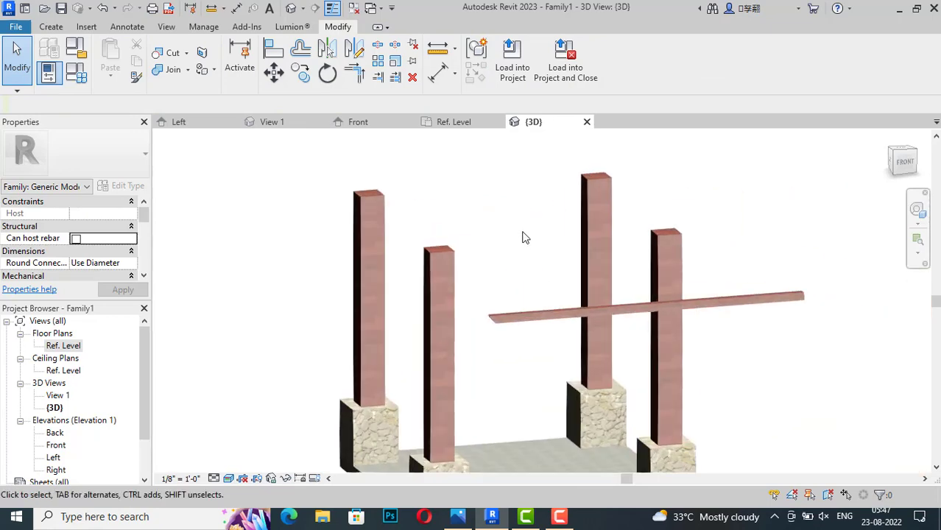
{"action": "left_click", "coordinate": [543, 314]}
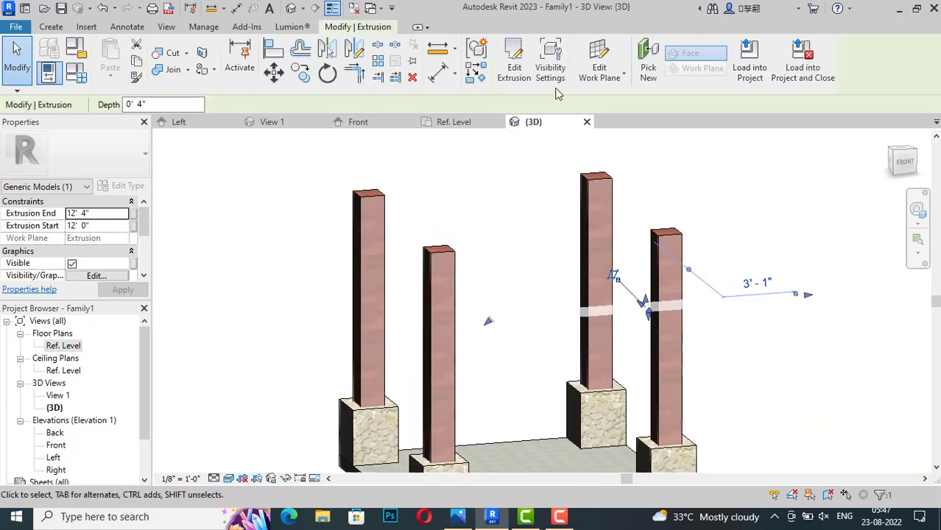
{"action": "left_click", "coordinate": [648, 74]}
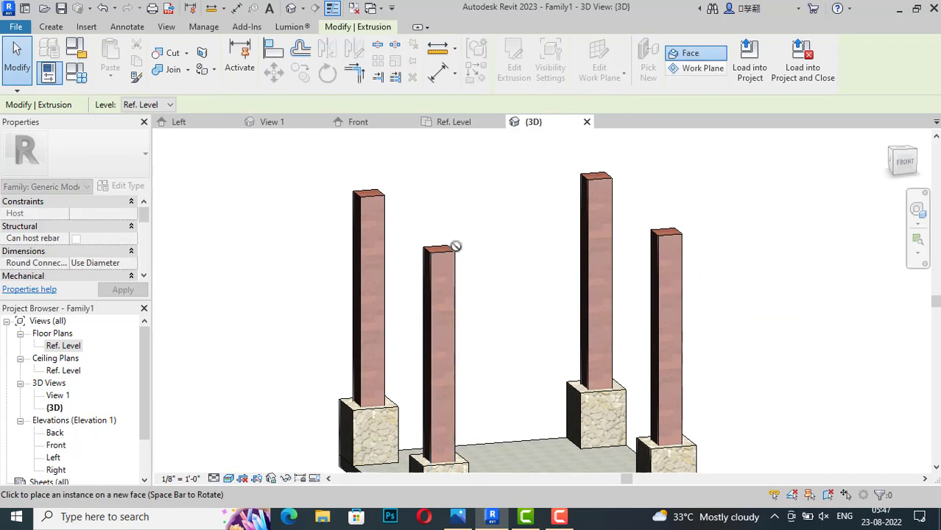
{"action": "left_click", "coordinate": [457, 284]}
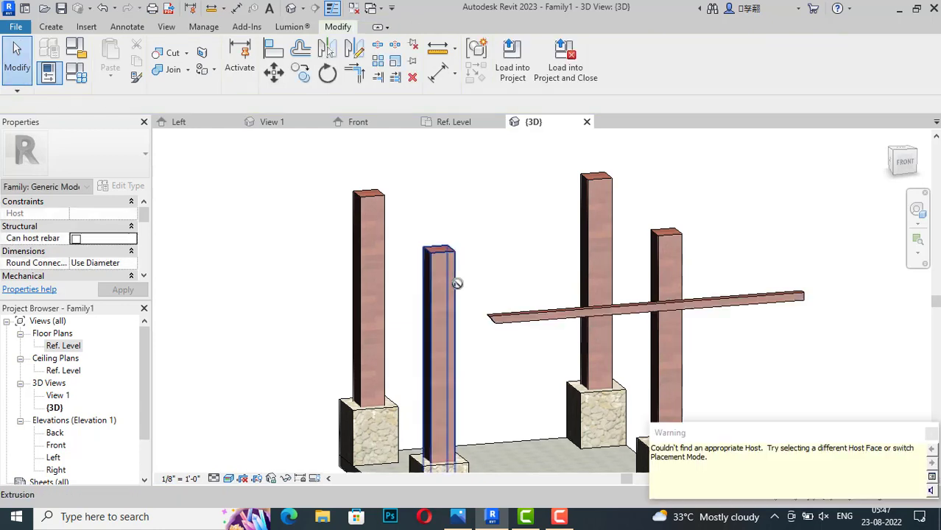
{"action": "left_click", "coordinate": [908, 162]}
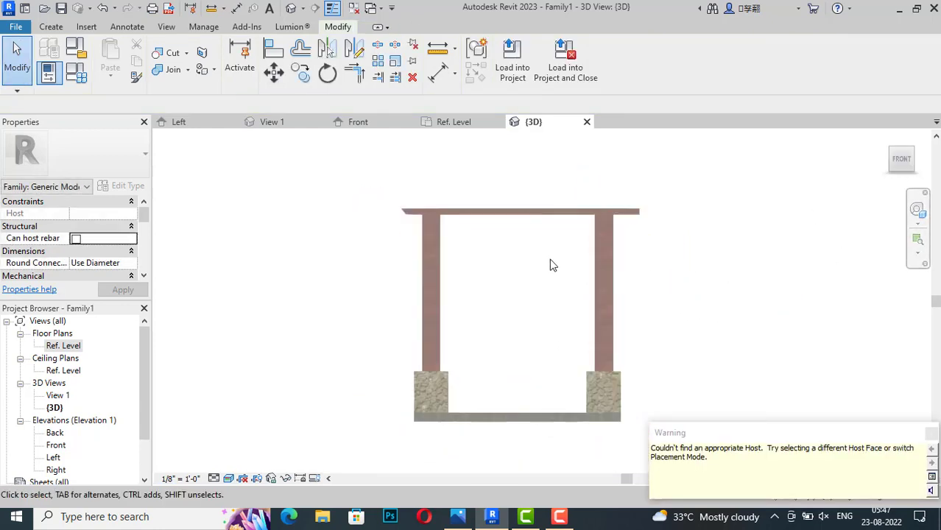
{"action": "left_click", "coordinate": [908, 163]}
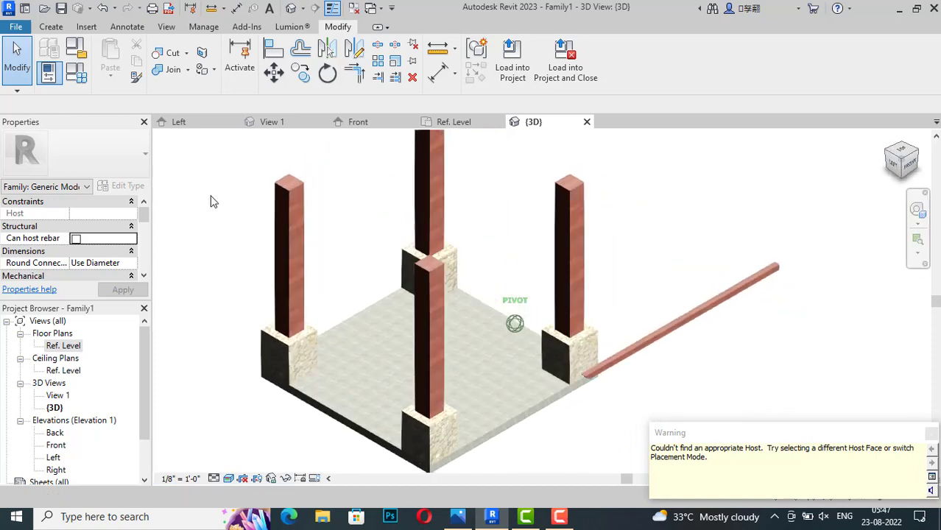
{"action": "left_click", "coordinate": [67, 347]}
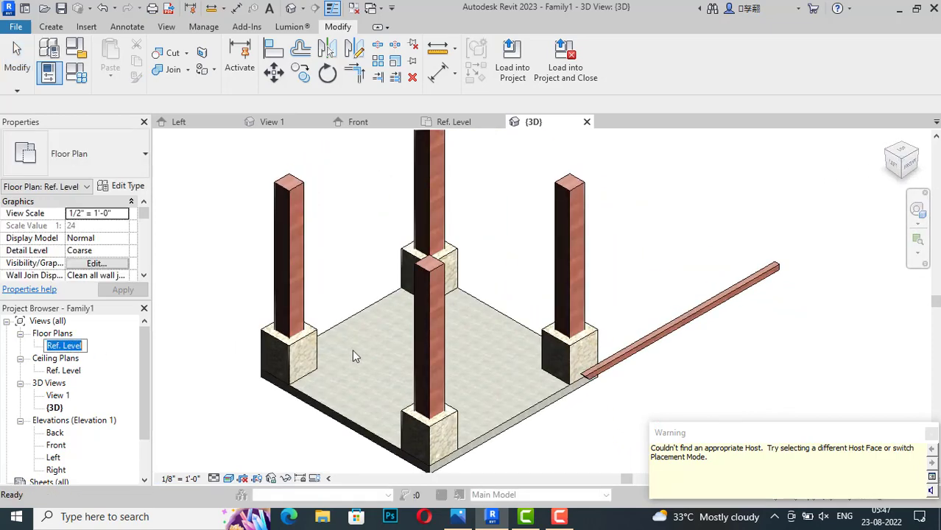
{"action": "double_click", "coordinate": [65, 346]}
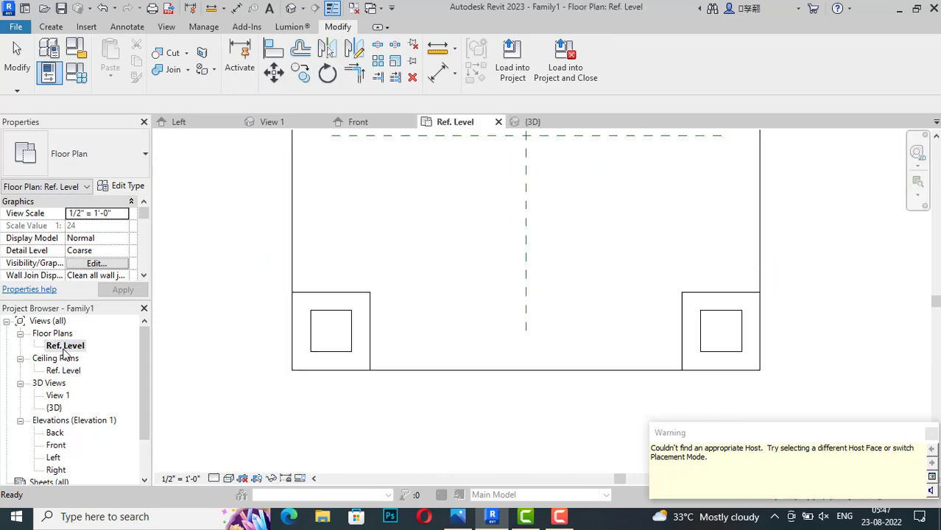
{"action": "scroll", "coordinate": [377, 258], "scroll_direction": "down", "scroll_amount": 3}
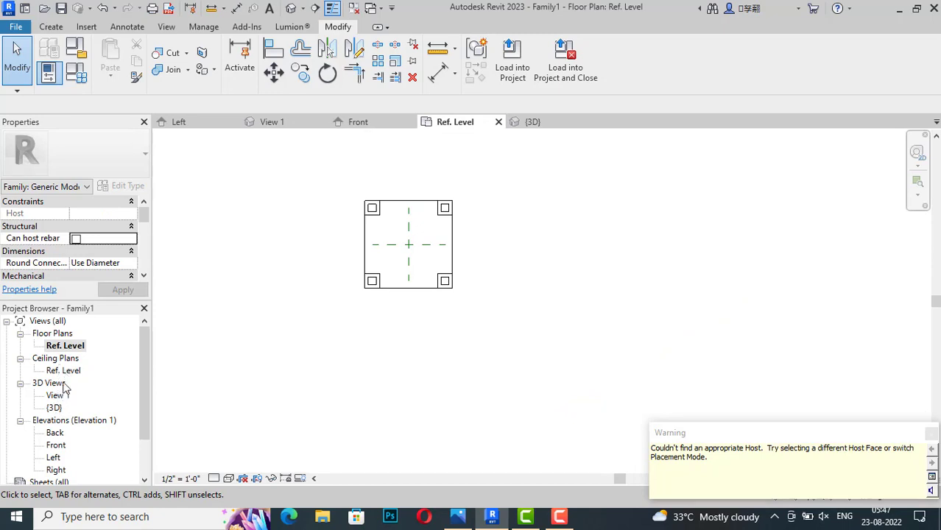
{"action": "scroll", "coordinate": [78, 430], "scroll_direction": "down", "scroll_amount": 1}
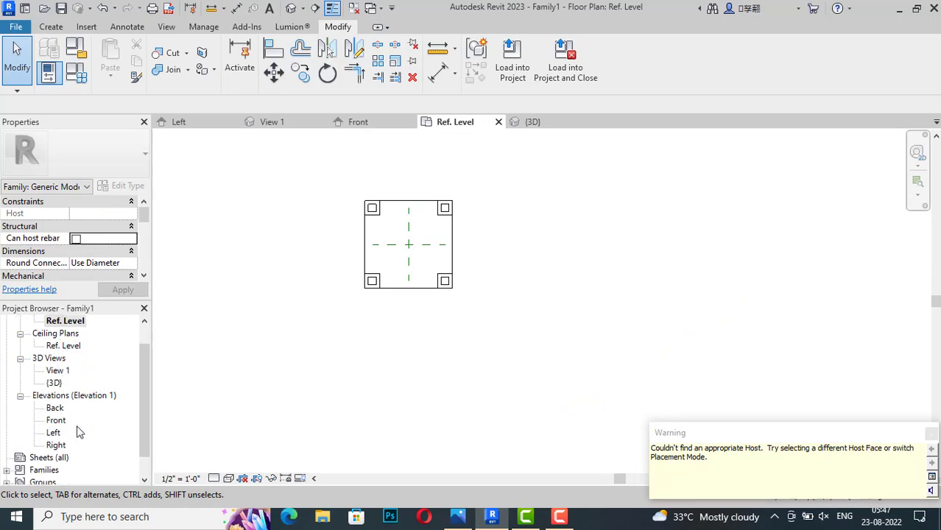
{"action": "double_click", "coordinate": [56, 383]}
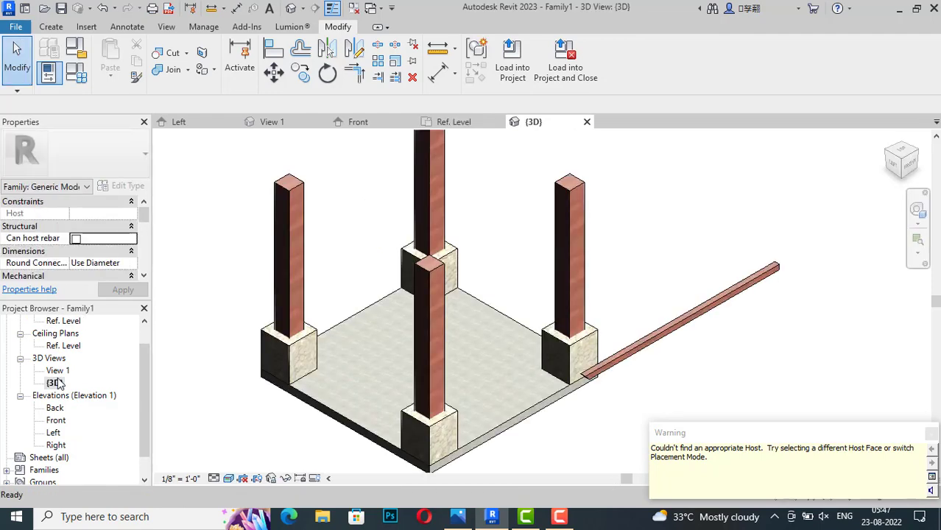
Step: Move the timber beam from its corner onto the top of a brick column
{"action": "left_click", "coordinate": [676, 339]}
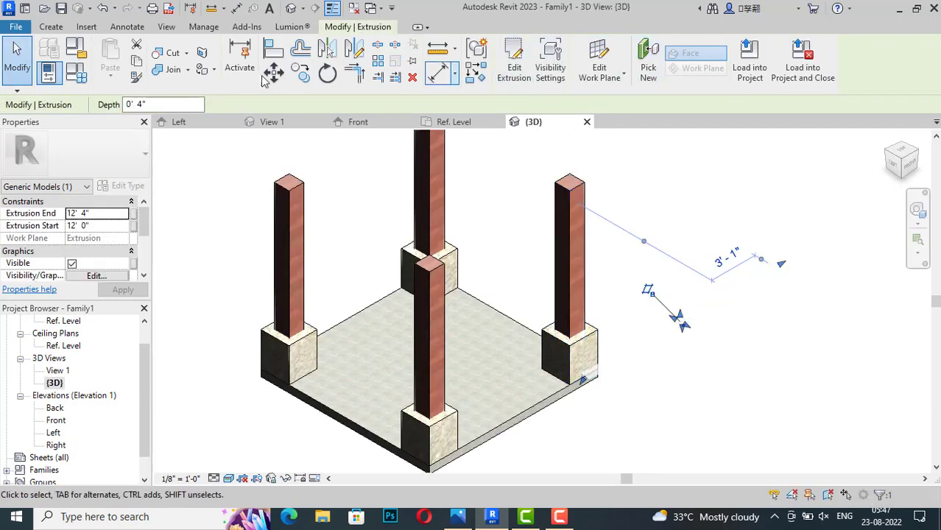
{"action": "left_click", "coordinate": [273, 71]}
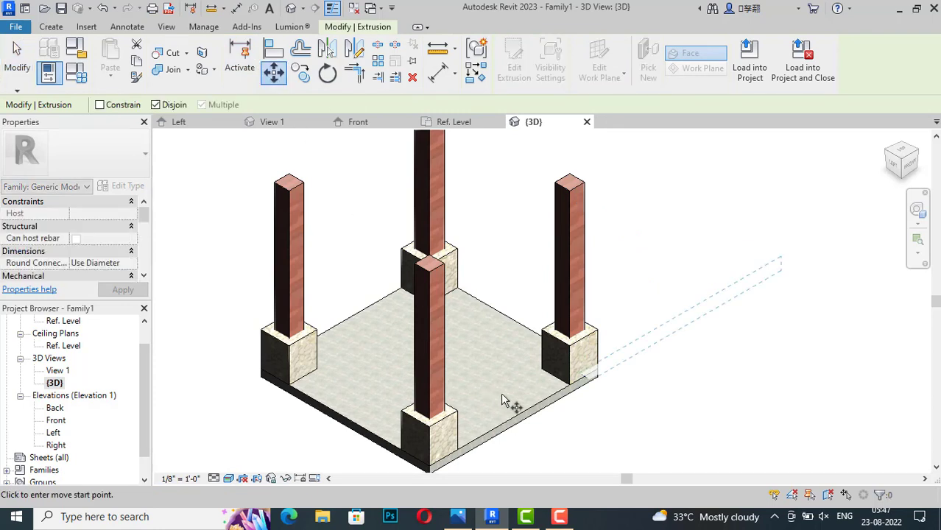
{"action": "left_click", "coordinate": [581, 386]}
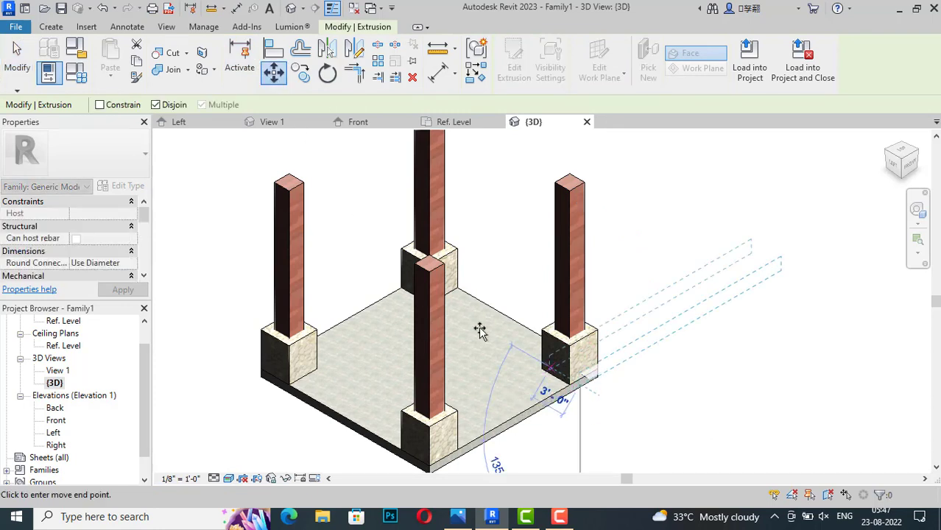
{"action": "left_click", "coordinate": [430, 273]}
{"action": "left_click", "coordinate": [798, 229]}
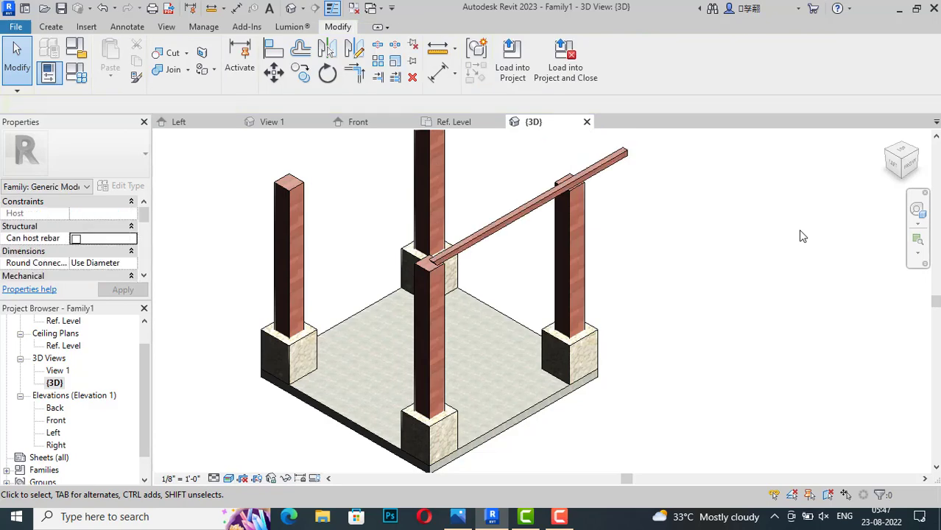
Step: In the Front view, drag the beam down so it rests on the column tops
{"action": "left_click_drag", "start_coordinate": [901, 159], "coordinate": [848, 145]}
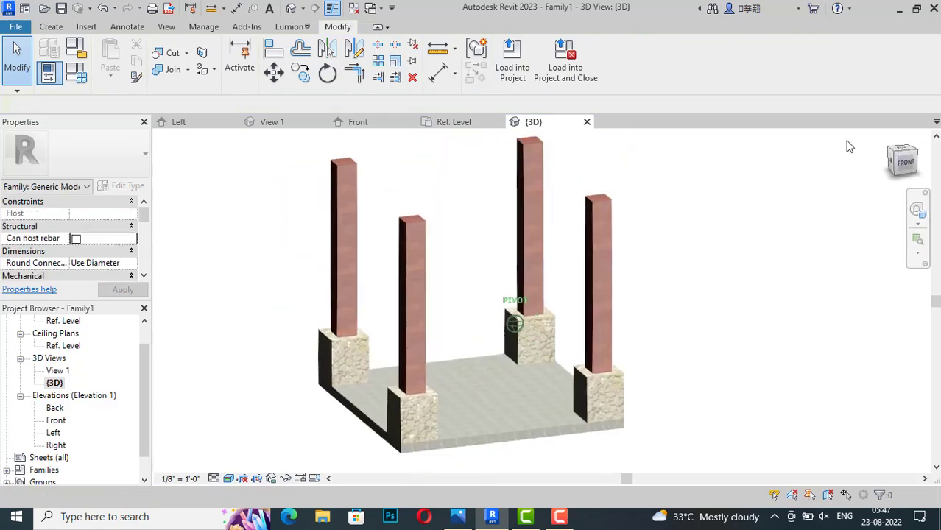
{"action": "left_click", "coordinate": [902, 162]}
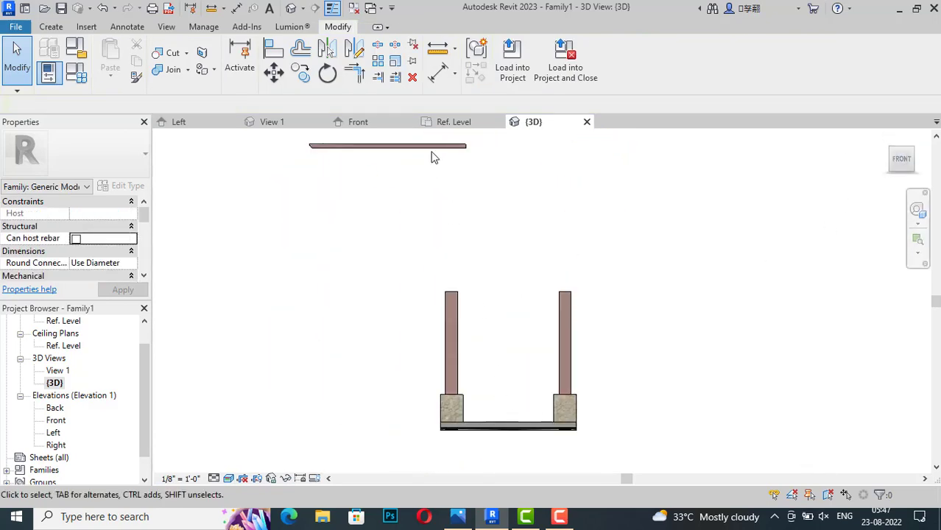
{"action": "mouse_move", "coordinate": [422, 149]}
{"action": "left_mouse_down"}
{"action": "mouse_move", "coordinate": [532, 284]}
{"action": "mouse_move", "coordinate": [517, 292]}
{"action": "left_mouse_up"}
{"action": "left_click", "coordinate": [746, 266]}
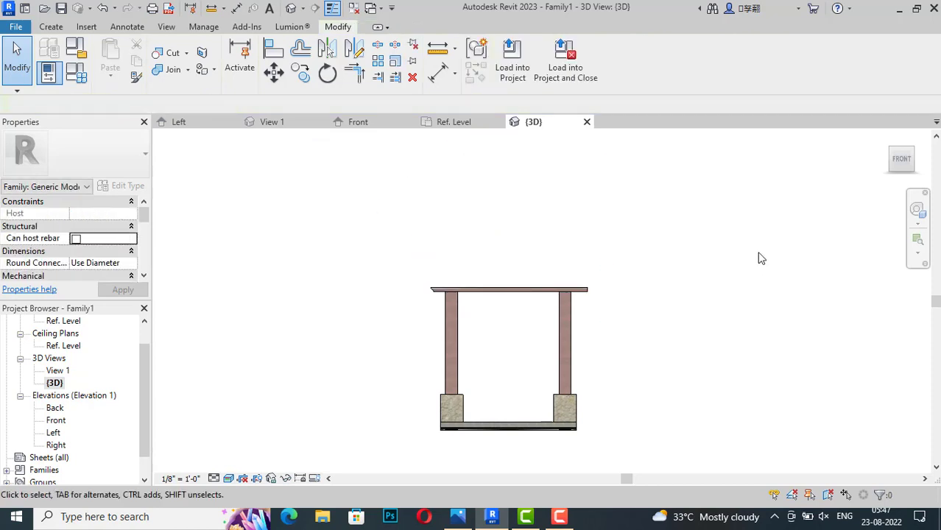
{"action": "mouse_move", "coordinate": [900, 159]}
{"action": "left_mouse_down"}
{"action": "mouse_move", "coordinate": [160, 191]}
{"action": "mouse_move", "coordinate": [174, 243]}
{"action": "left_mouse_up"}
Step: In the top view, move the beam from below the slab to the front column line
{"action": "left_click", "coordinate": [902, 154]}
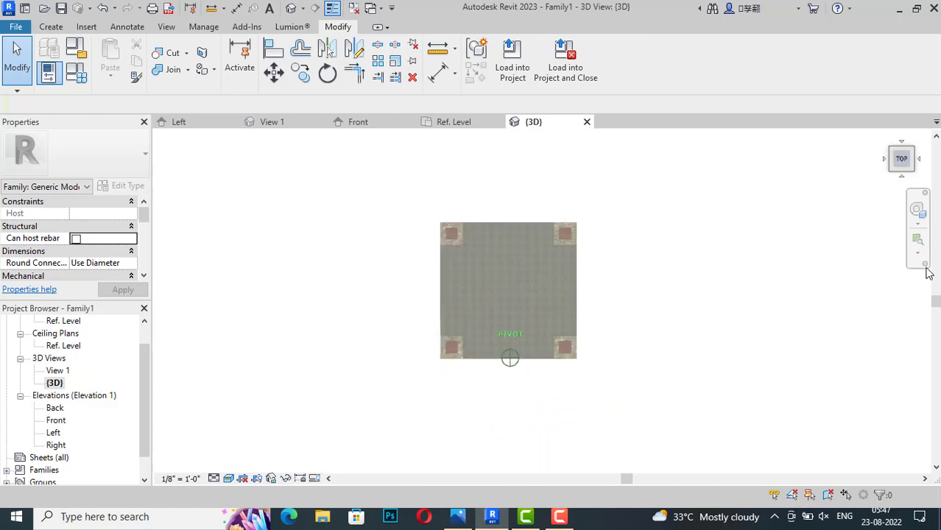
{"action": "scroll", "coordinate": [514, 251], "scroll_direction": "down", "scroll_amount": 3}
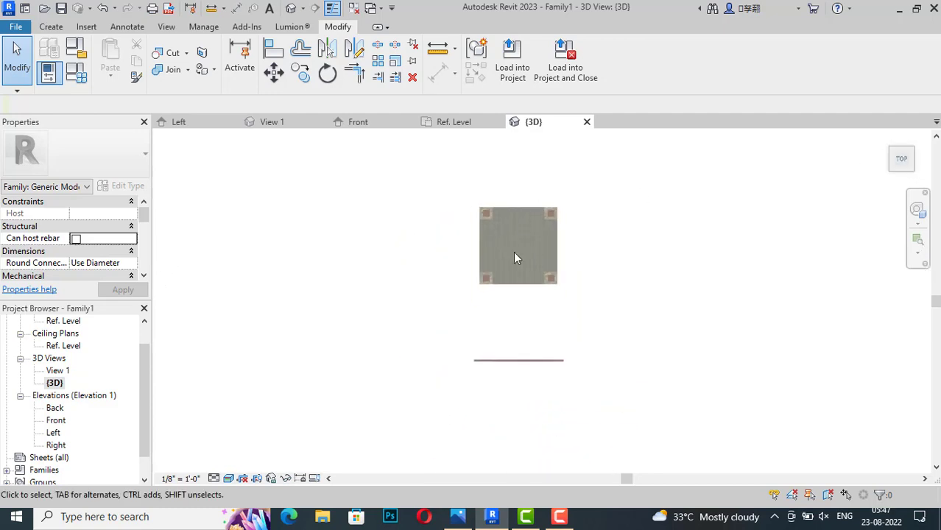
{"action": "left_click", "coordinate": [514, 361]}
{"action": "left_click", "coordinate": [274, 71]}
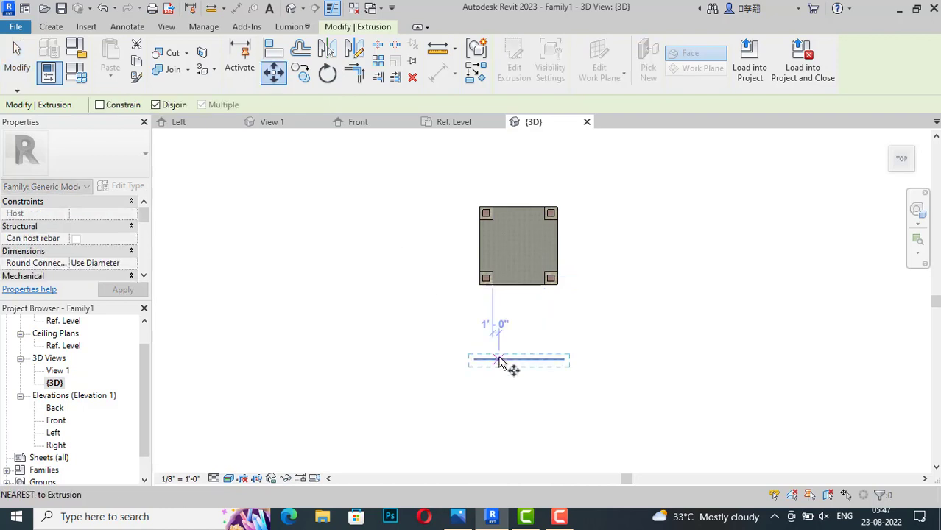
{"action": "scroll", "coordinate": [486, 368], "scroll_direction": "up", "scroll_amount": 2}
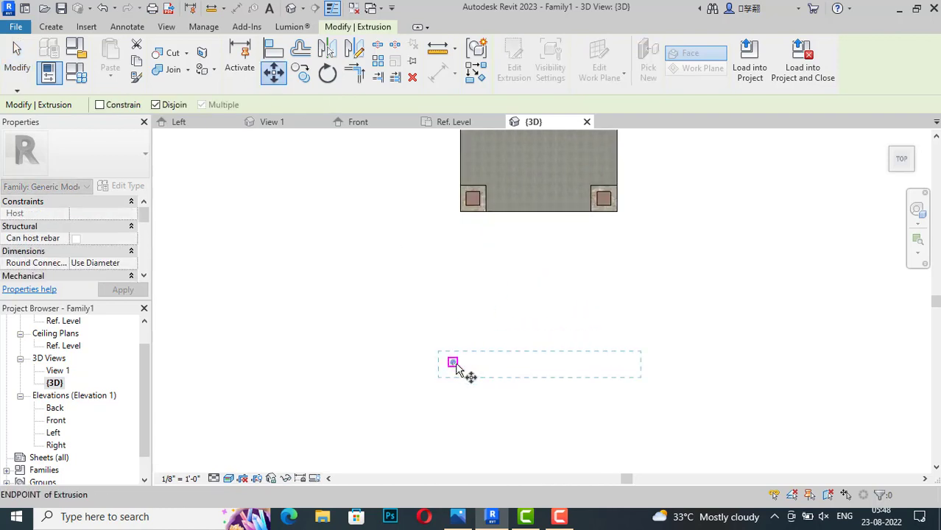
{"action": "left_click", "coordinate": [468, 368]}
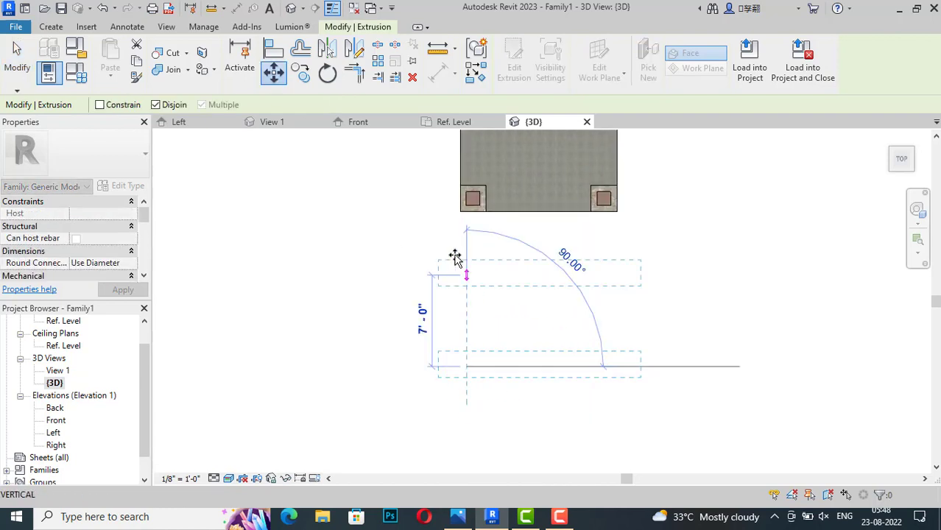
{"action": "left_click", "coordinate": [469, 199]}
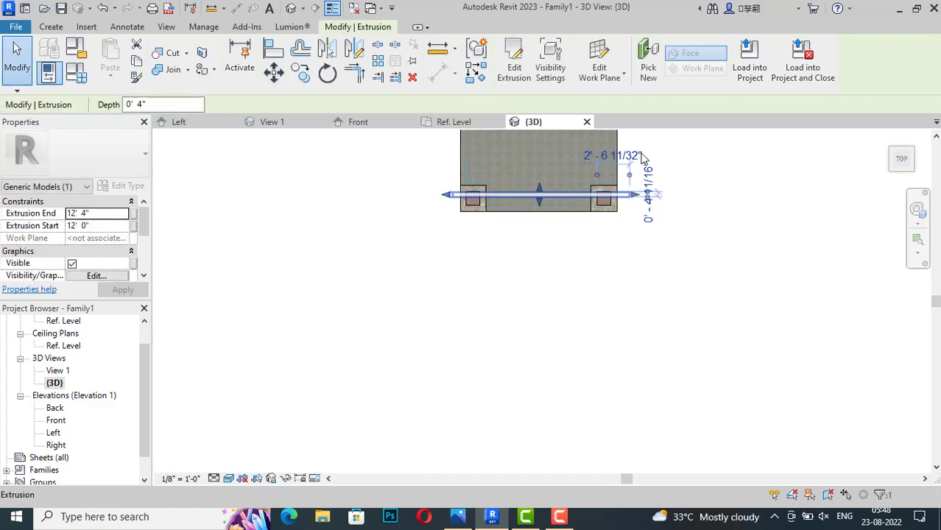
{"action": "key", "text": "Escape"}
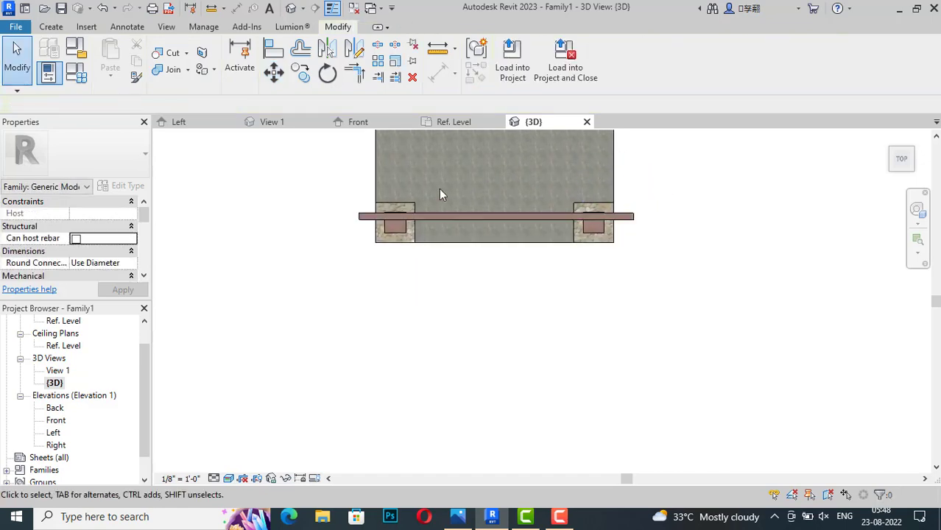
Step: Use MV to shift the beam so it sits centred over the columns
{"action": "scroll", "coordinate": [435, 199], "scroll_direction": "up", "scroll_amount": 2}
{"action": "left_click", "coordinate": [443, 242]}
{"action": "scroll", "coordinate": [443, 241], "scroll_direction": "up", "scroll_amount": 2}
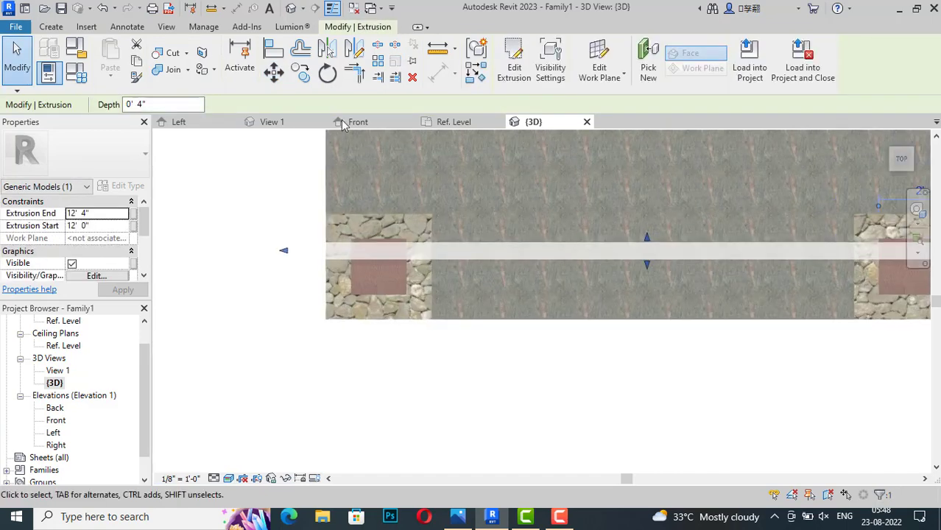
{"action": "key", "text": "m"}
{"action": "key", "text": "v"}
{"action": "scroll", "coordinate": [383, 266], "scroll_direction": "up", "scroll_amount": 2}
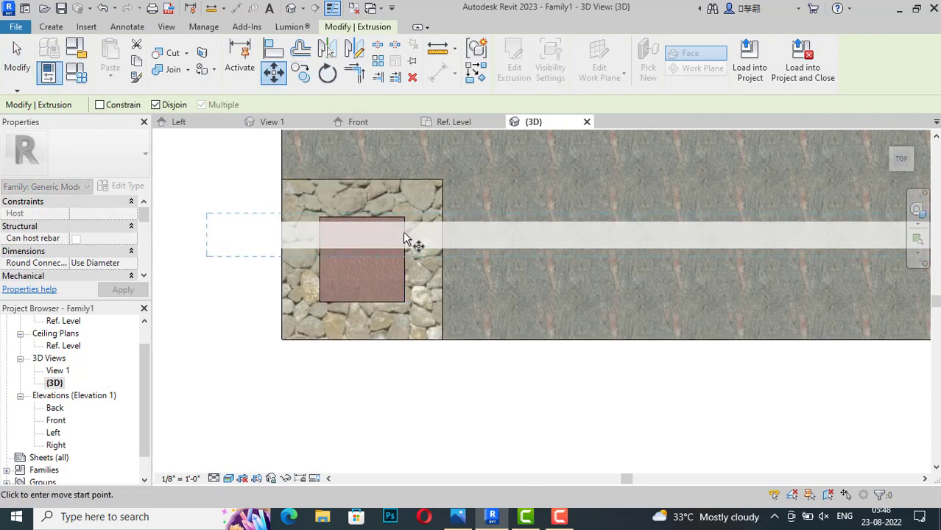
{"action": "left_click", "coordinate": [403, 245]}
{"action": "left_click", "coordinate": [404, 259]}
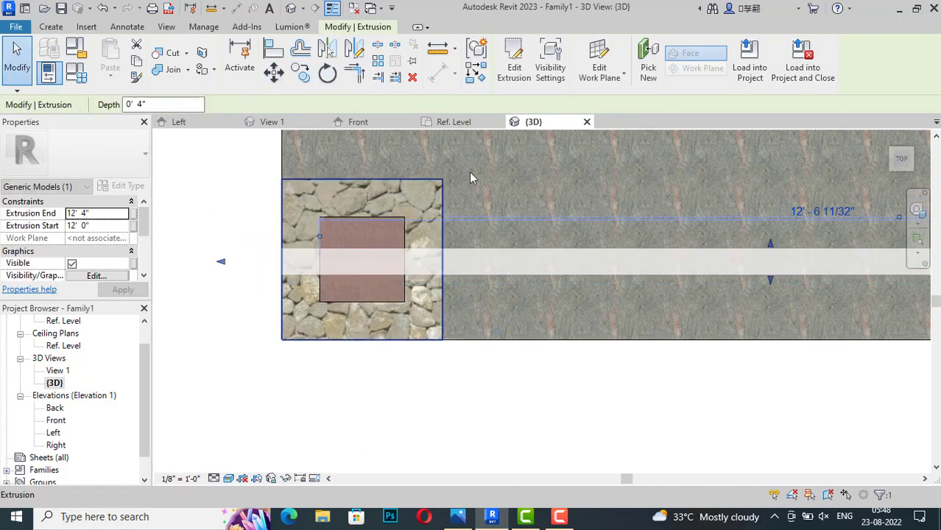
{"action": "key", "text": "Escape"}
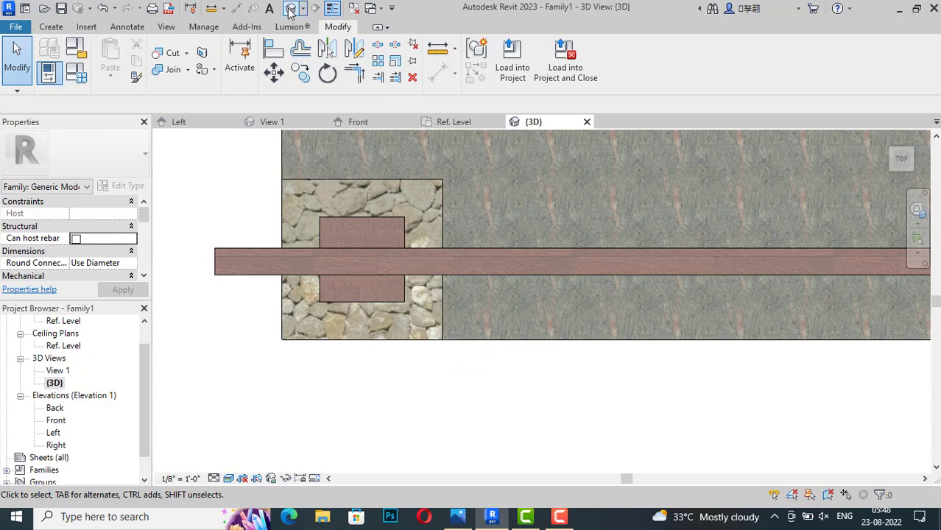
Step: Check the beam's placement in the angled 3D view and the Front view
{"action": "left_click", "coordinate": [904, 165]}
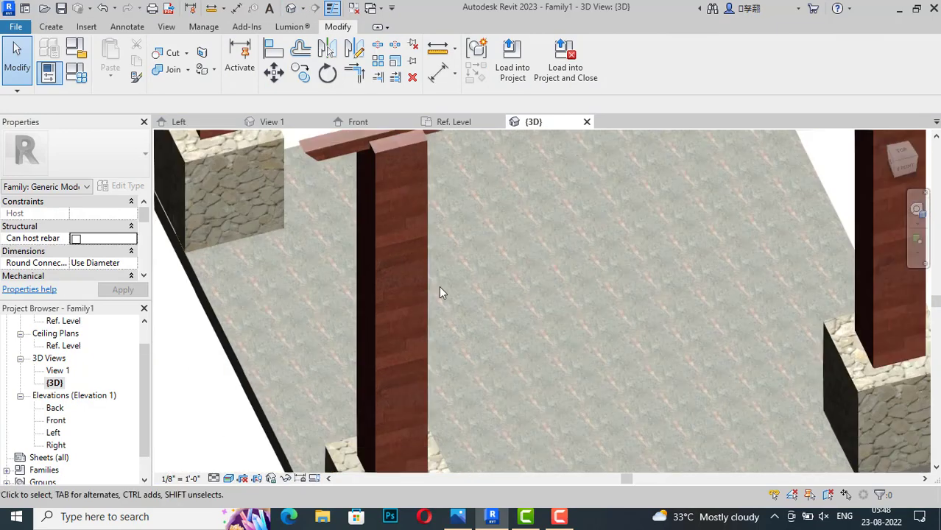
{"action": "scroll", "coordinate": [439, 291], "scroll_direction": "down", "scroll_amount": 4}
{"action": "scroll", "coordinate": [440, 292], "scroll_direction": "down", "scroll_amount": 1}
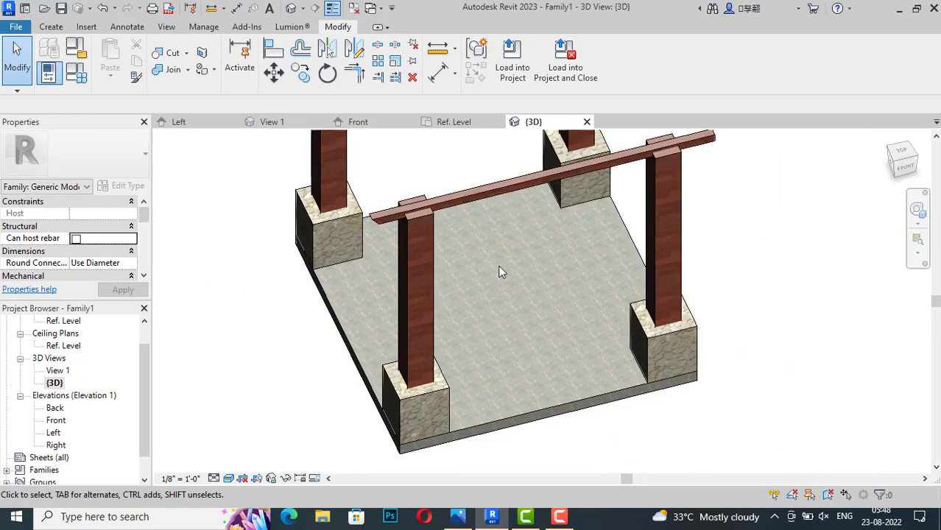
{"action": "left_click", "coordinate": [903, 168]}
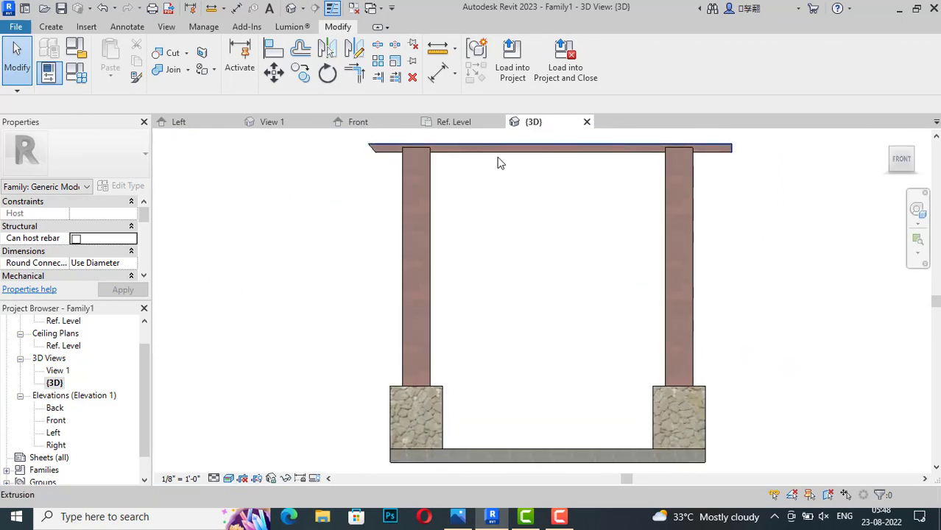
{"action": "left_click", "coordinate": [727, 159]}
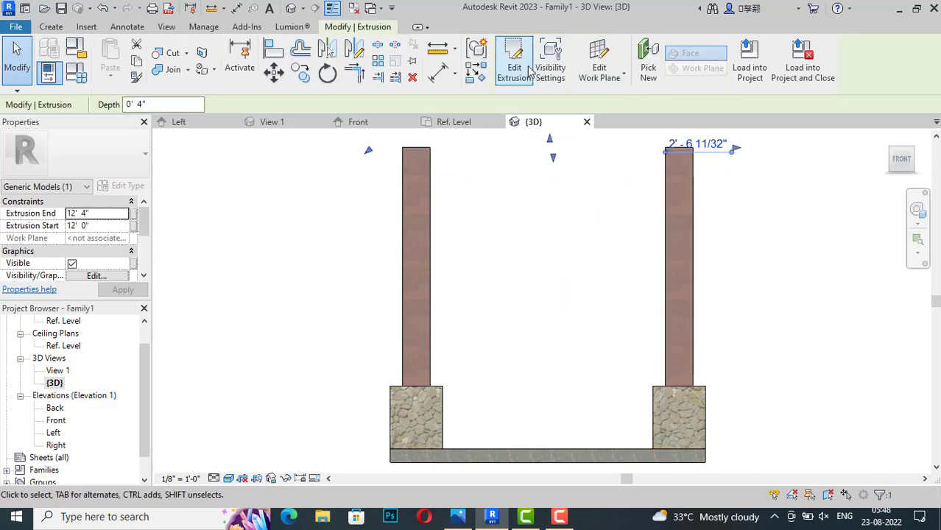
Step: Edit the beam profile and draw a 45° diagonal line at its right end
{"action": "left_click", "coordinate": [514, 66]}
{"action": "scroll", "coordinate": [740, 148], "scroll_direction": "up", "scroll_amount": 1}
{"action": "scroll", "coordinate": [740, 147], "scroll_direction": "up", "scroll_amount": 2}
{"action": "scroll", "coordinate": [747, 144], "scroll_direction": "up", "scroll_amount": 2}
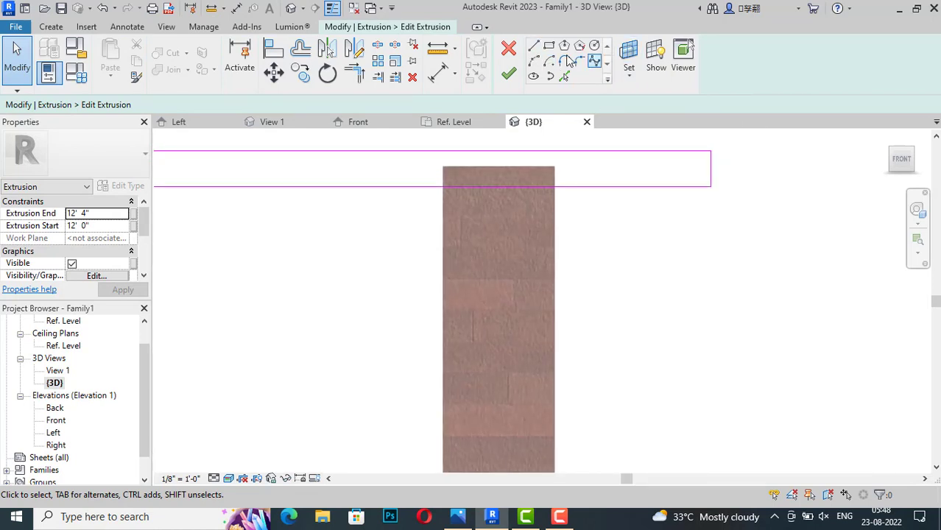
{"action": "left_click", "coordinate": [534, 46]}
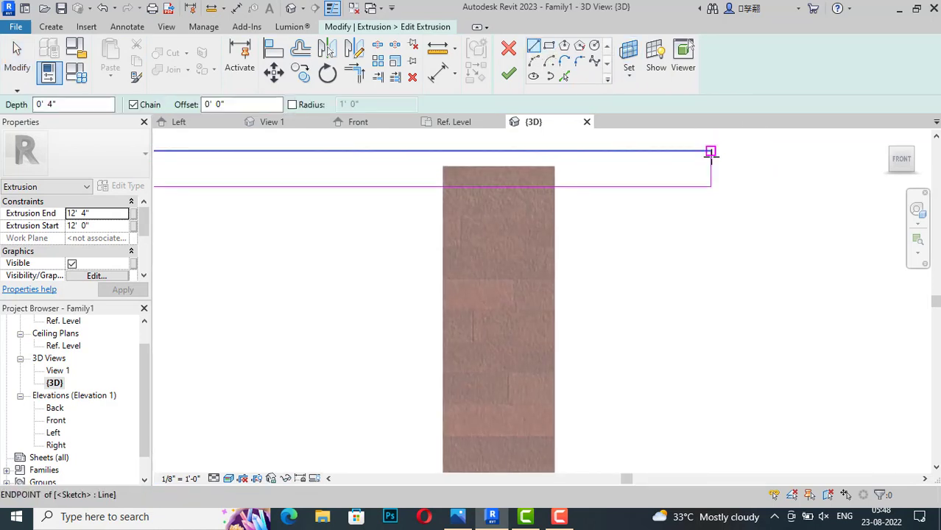
{"action": "left_click", "coordinate": [710, 151]}
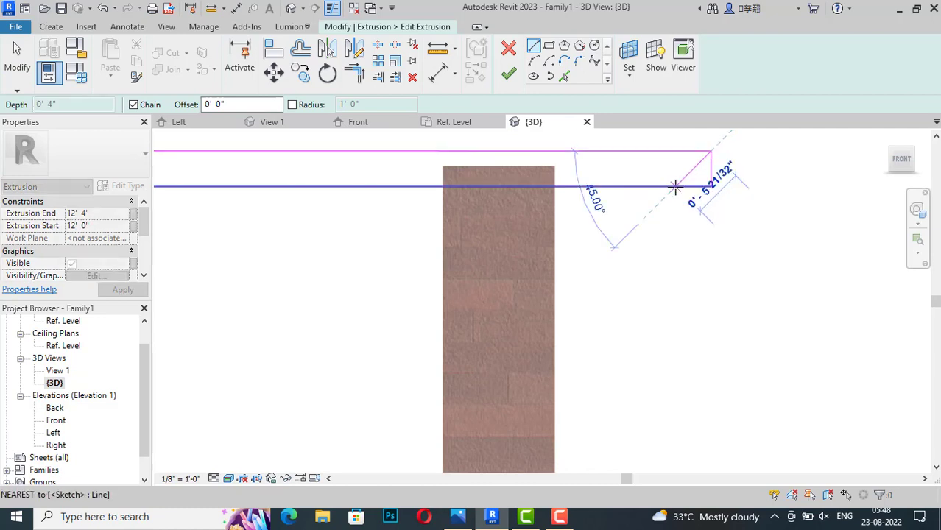
{"action": "left_click", "coordinate": [678, 186]}
{"action": "key", "text": "Escape"}
{"action": "key", "text": "Escape"}
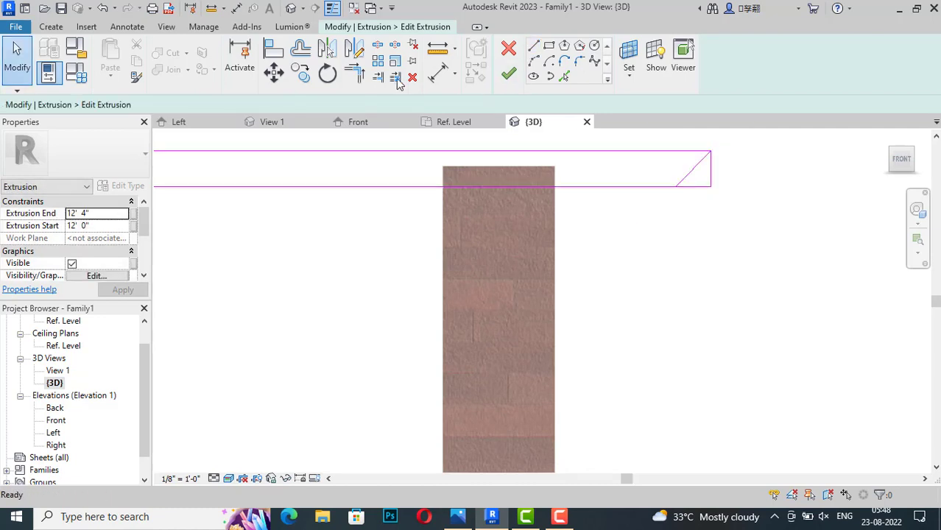
Step: Trim the profile lines to the diagonal, delete the vertical end line, and finish the sketch
{"action": "left_click", "coordinate": [355, 74]}
{"action": "left_click", "coordinate": [696, 152]}
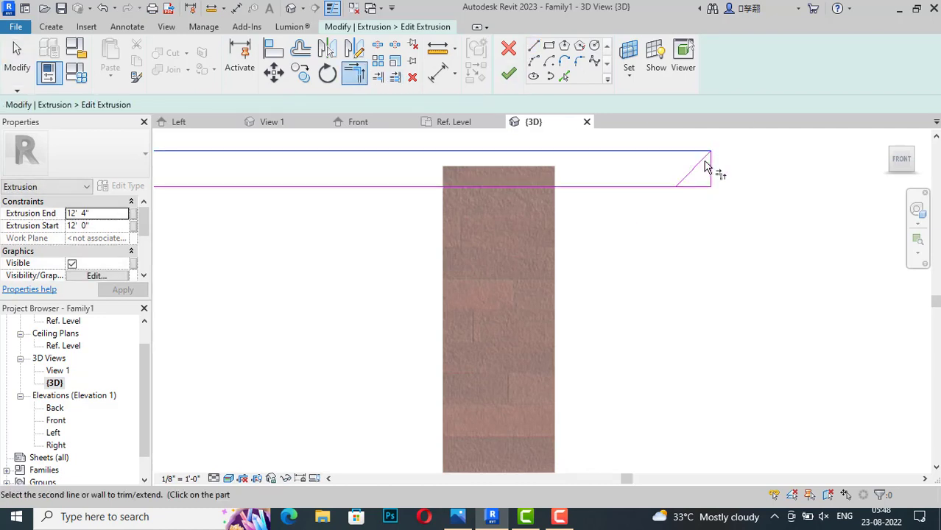
{"action": "left_click", "coordinate": [662, 190]}
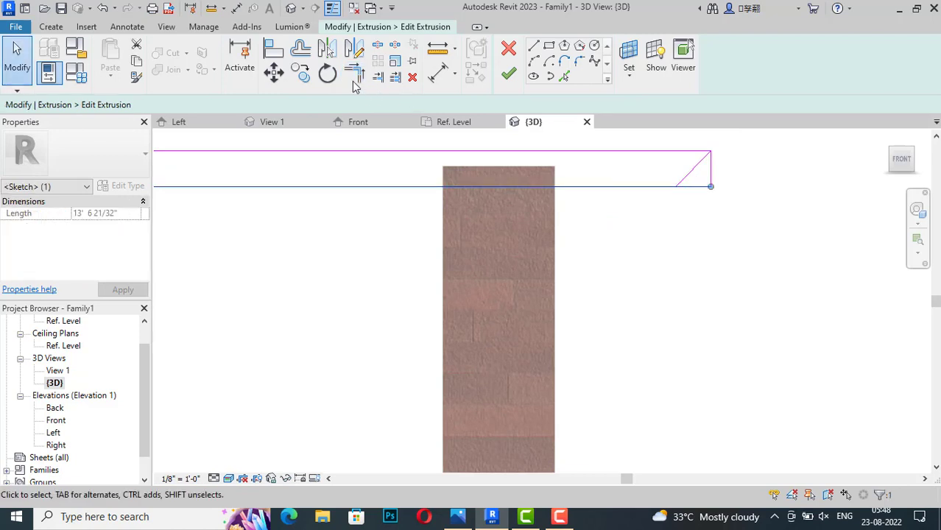
{"action": "left_click", "coordinate": [663, 186]}
{"action": "left_click", "coordinate": [696, 168]}
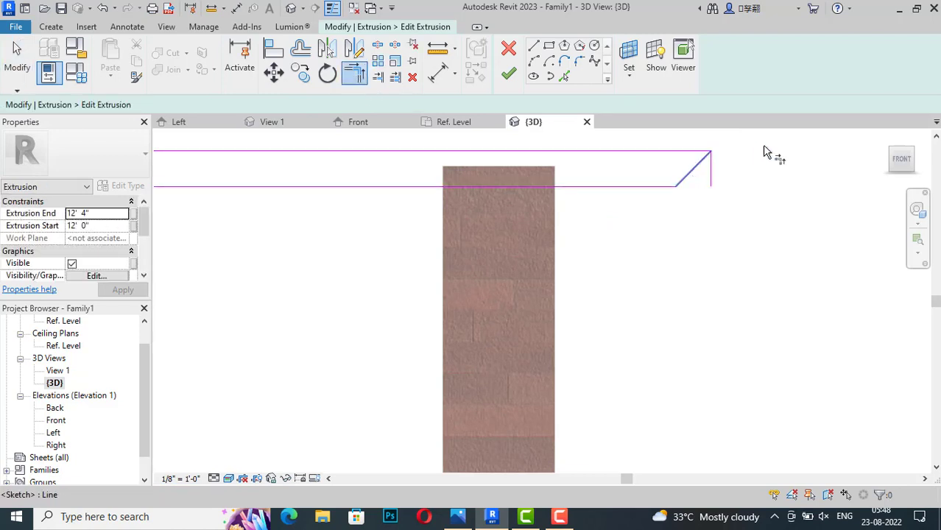
{"action": "key", "text": "Escape"}
{"action": "left_click", "coordinate": [711, 174]}
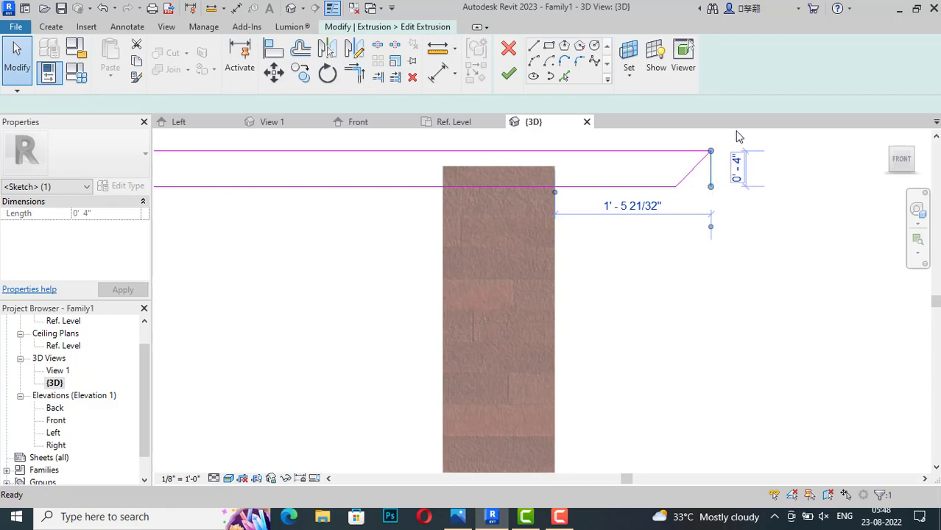
{"action": "key", "text": "Delete"}
{"action": "left_click", "coordinate": [509, 73]}
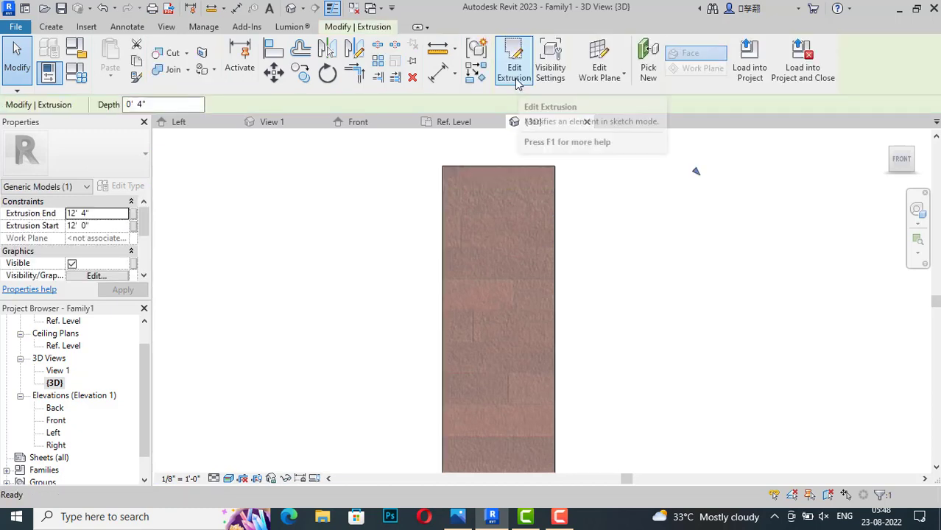
Step: Move the beam down so its underside rests on the column tops
{"action": "key", "text": "Escape"}
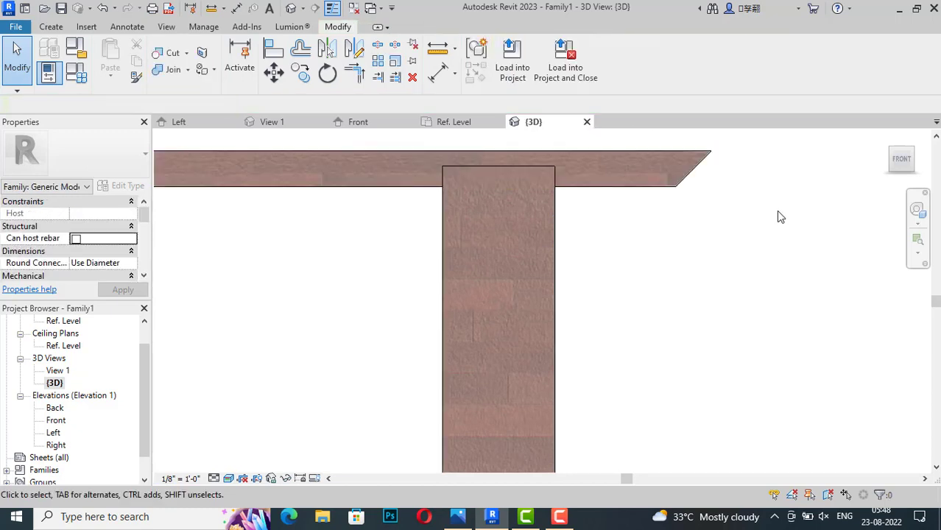
{"action": "left_click", "coordinate": [393, 190]}
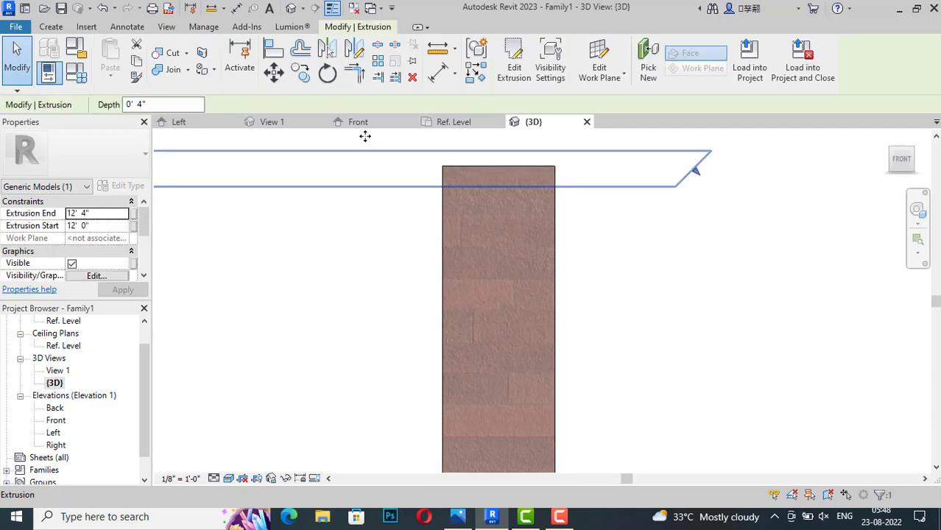
{"action": "left_click", "coordinate": [274, 71]}
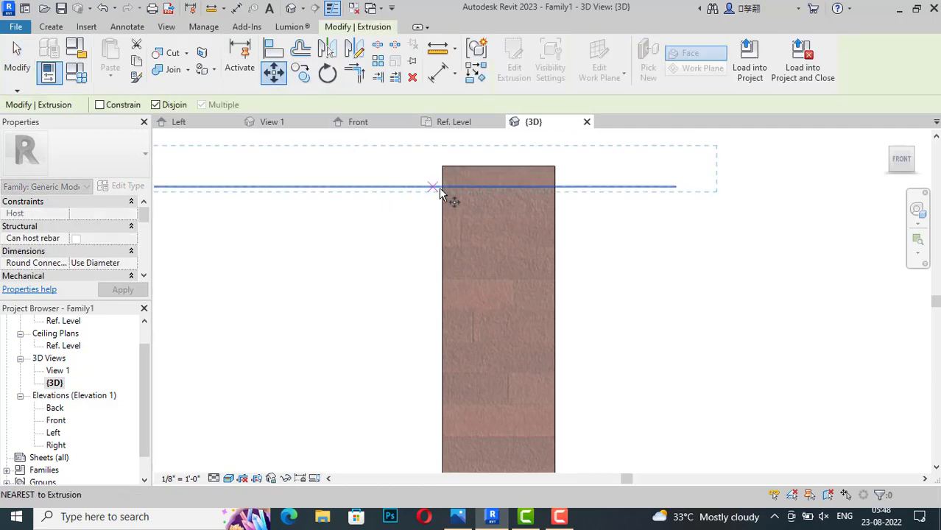
{"action": "left_click", "coordinate": [441, 189]}
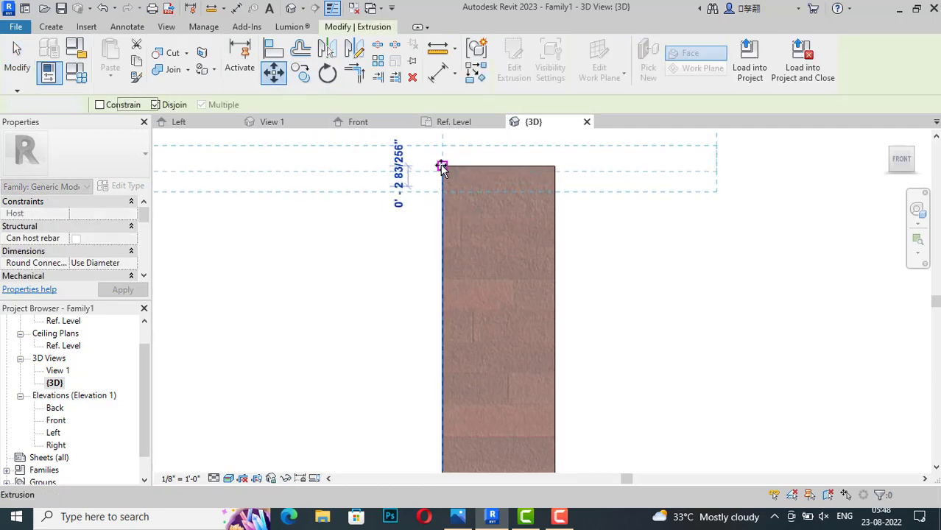
{"action": "left_click", "coordinate": [441, 168]}
{"action": "left_click", "coordinate": [670, 266]}
Step: Orbit to an angled view of the pergola and bring up the reference pergola photo
{"action": "scroll", "coordinate": [753, 259], "scroll_direction": "down", "scroll_amount": 2}
{"action": "scroll", "coordinate": [751, 256], "scroll_direction": "down", "scroll_amount": 3}
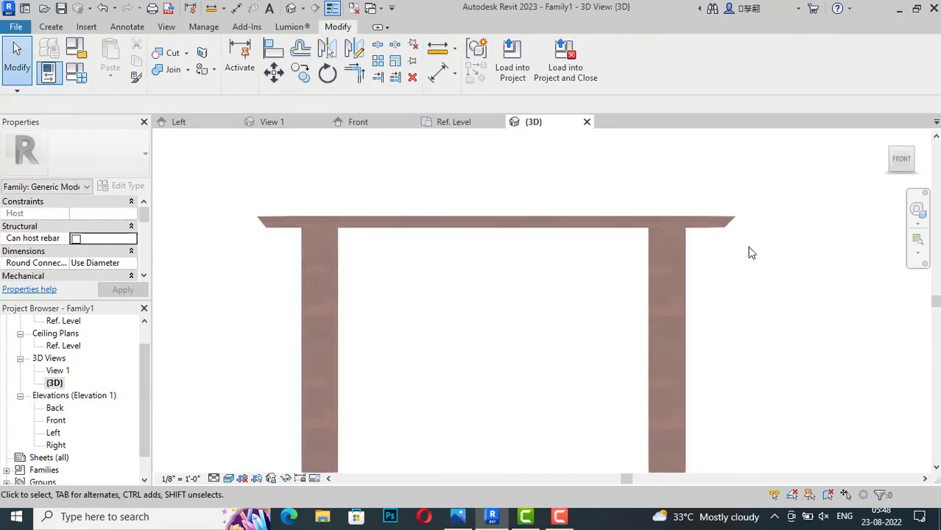
{"action": "scroll", "coordinate": [749, 252], "scroll_direction": "down", "scroll_amount": 1}
{"action": "left_click_drag", "start_coordinate": [911, 176], "coordinate": [373, 256]}
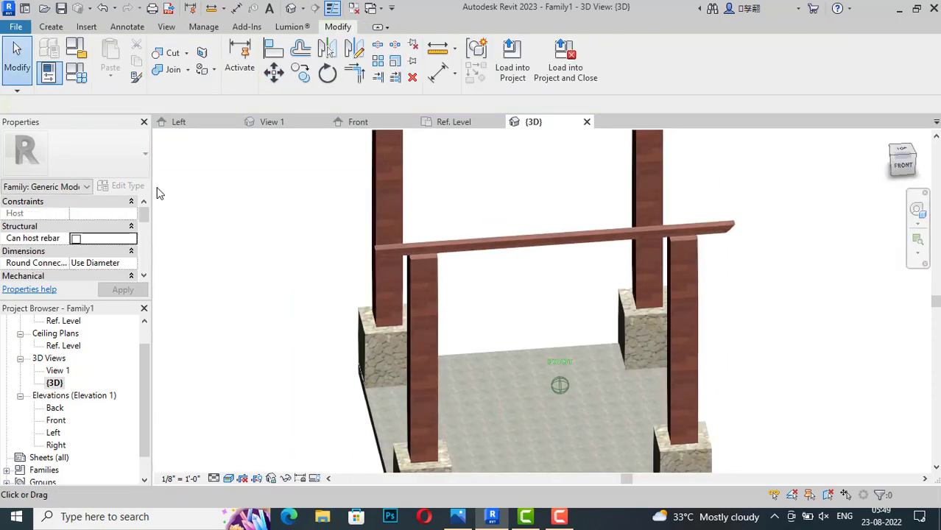
{"action": "scroll", "coordinate": [302, 256], "scroll_direction": "down", "scroll_amount": 1}
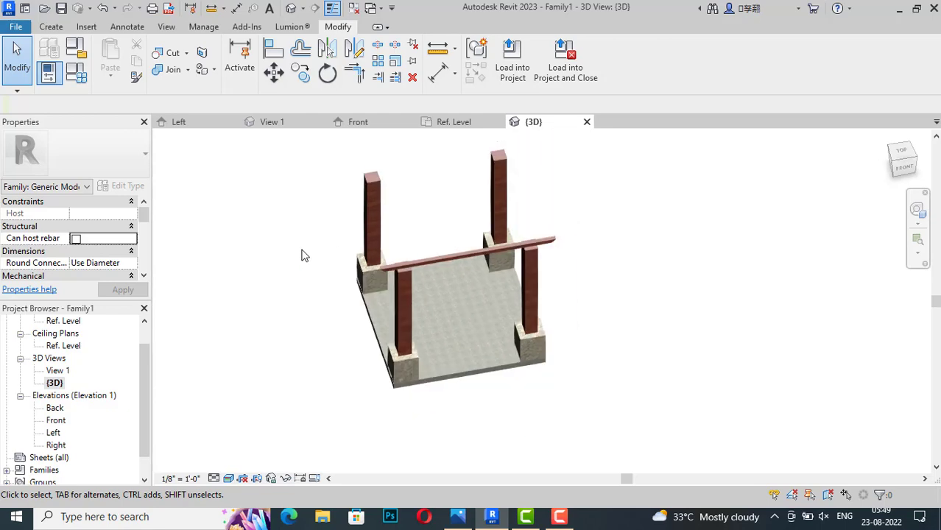
{"action": "left_click", "coordinate": [456, 517]}
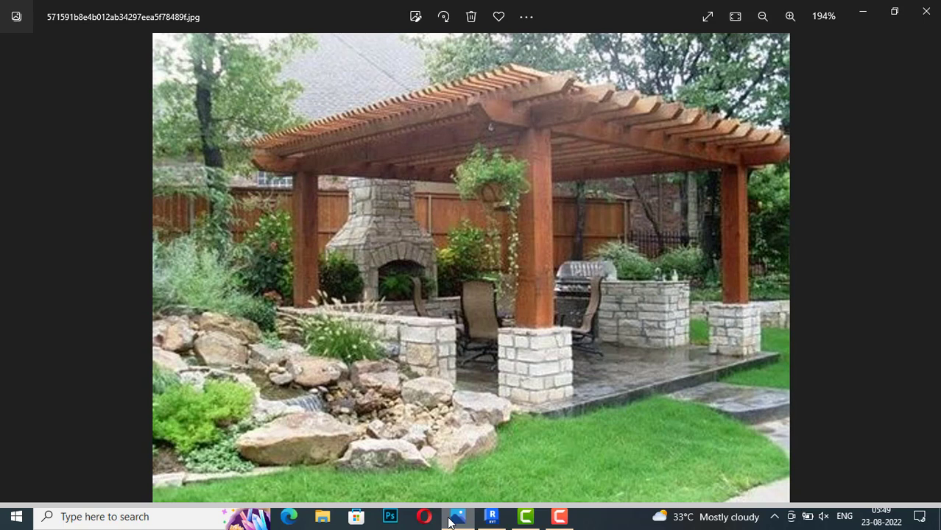
Step: Hide the reference photo and return to the pergola model
{"action": "left_click", "coordinate": [450, 522]}
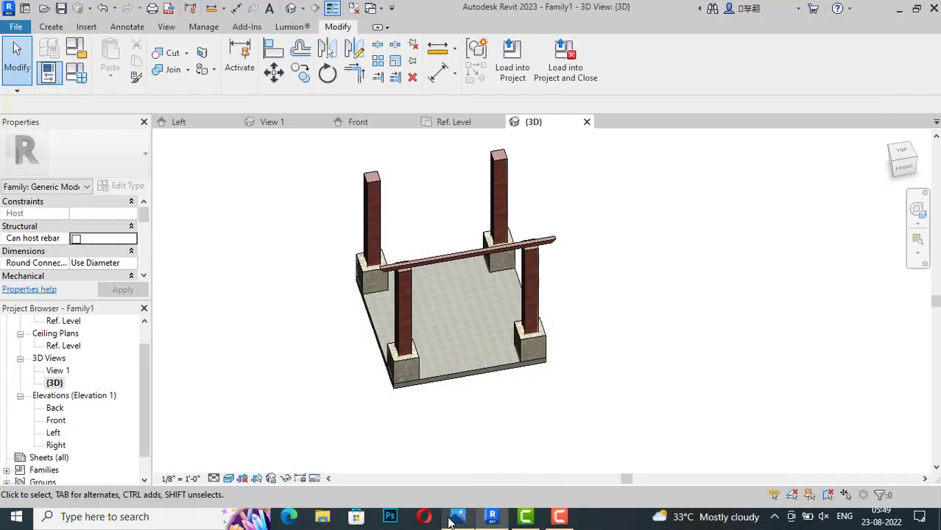
{"action": "scroll", "coordinate": [434, 254], "scroll_direction": "up", "scroll_amount": 2}
{"action": "scroll", "coordinate": [434, 279], "scroll_direction": "up", "scroll_amount": 1}
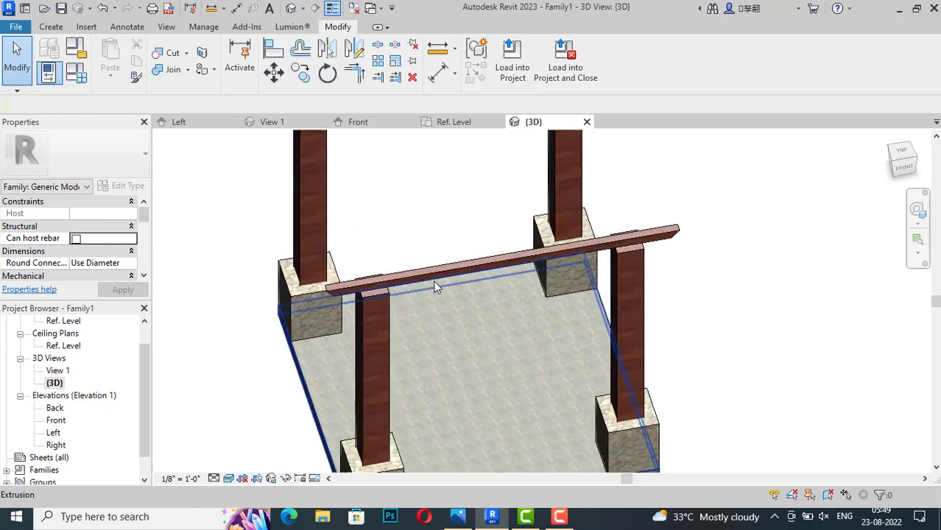
{"action": "left_click", "coordinate": [435, 278]}
{"action": "scroll", "coordinate": [442, 269], "scroll_direction": "up", "scroll_amount": 1}
{"action": "scroll", "coordinate": [443, 263], "scroll_direction": "up", "scroll_amount": 1}
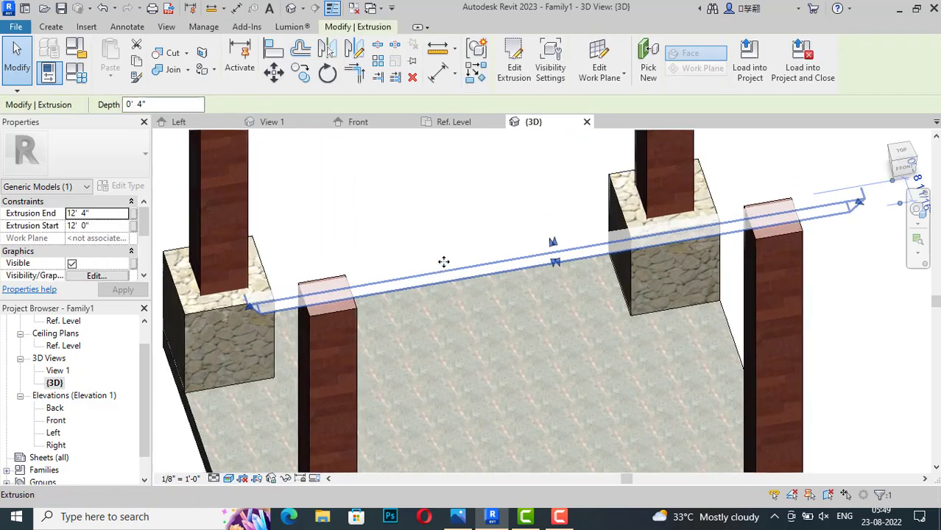
{"action": "left_click", "coordinate": [840, 332]}
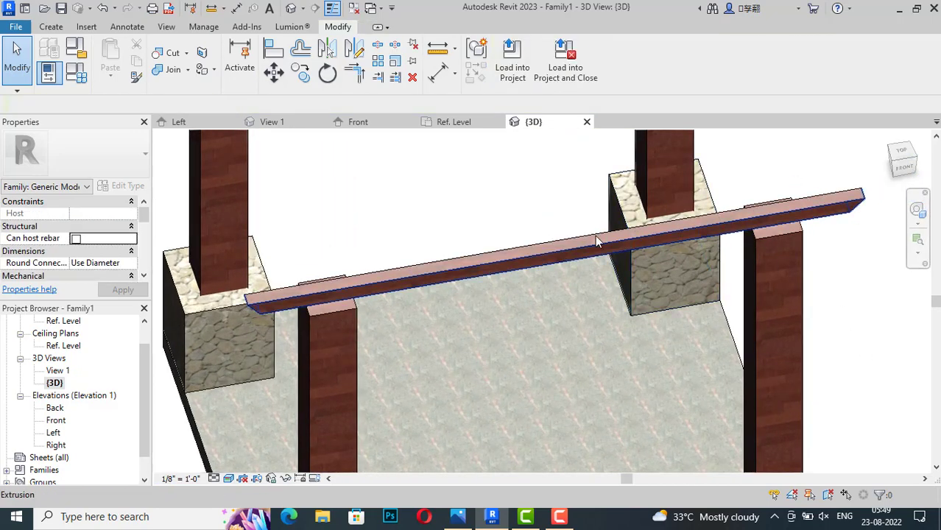
Step: Open the beam's extrusion sketch to check its end height, then finish it
{"action": "left_click", "coordinate": [597, 242]}
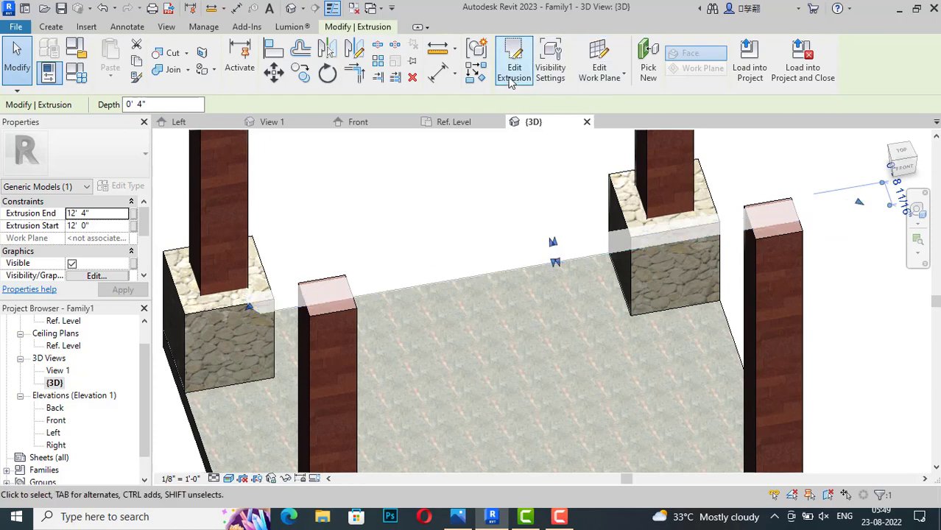
{"action": "left_click", "coordinate": [514, 68]}
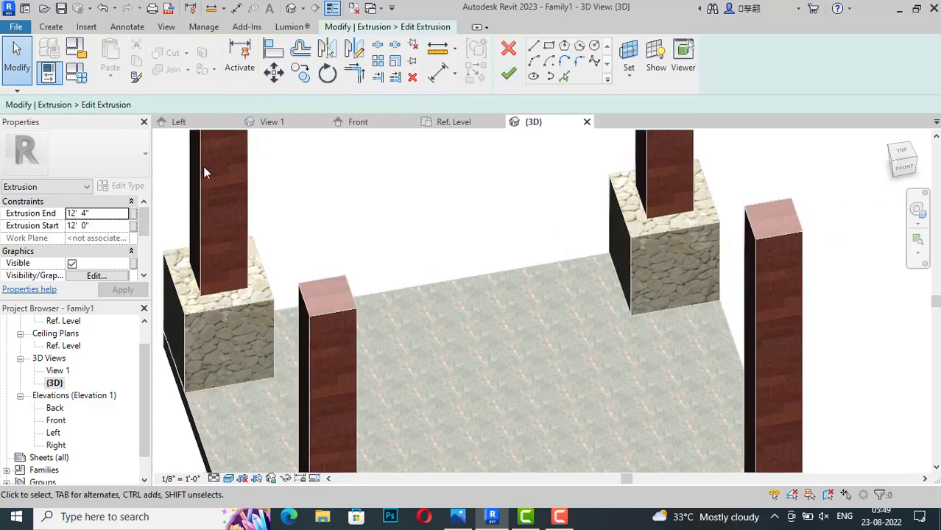
{"action": "scroll", "coordinate": [416, 200], "scroll_direction": "down", "scroll_amount": 2}
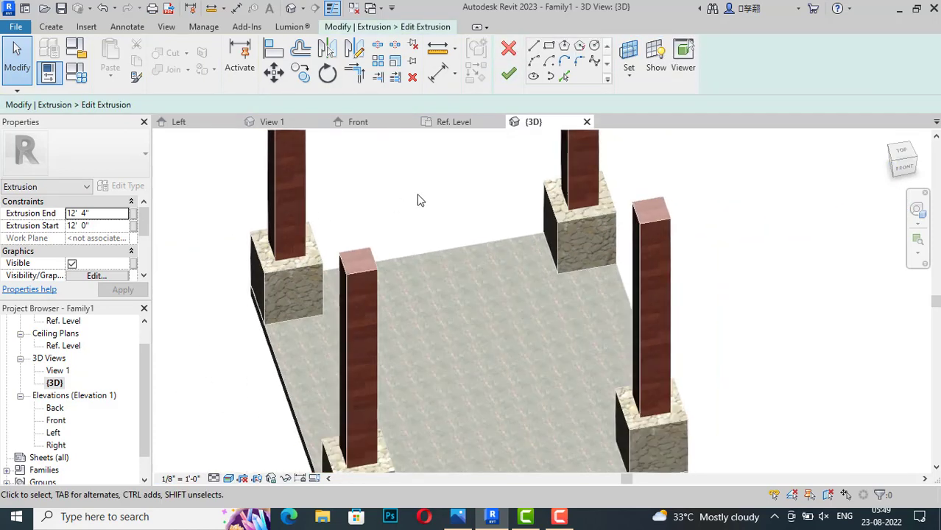
{"action": "left_click", "coordinate": [110, 215]}
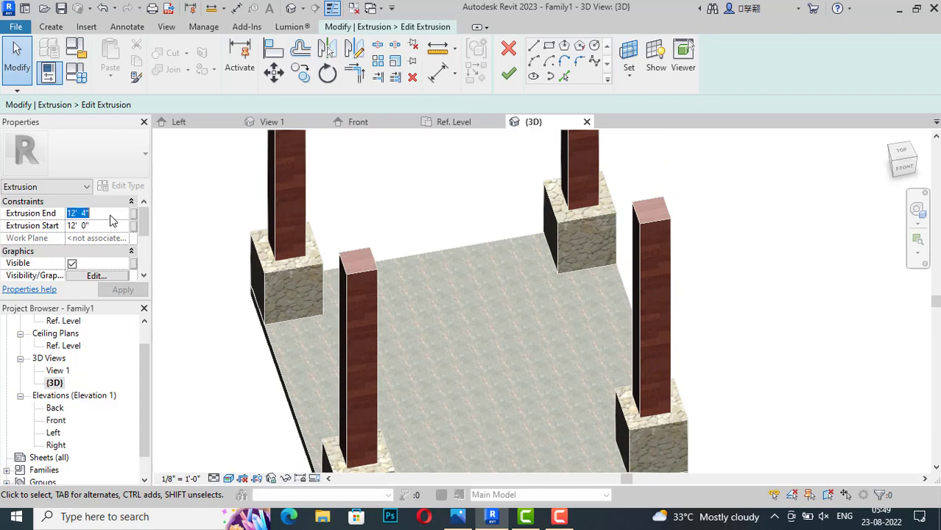
{"action": "left_click", "coordinate": [509, 73]}
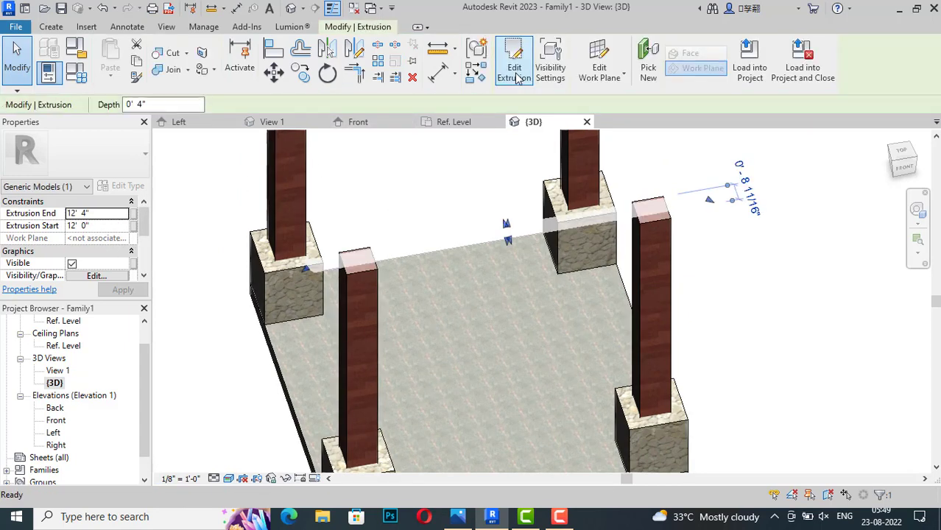
Step: Drag the beam's top shape handle to deepen it to about 1 foot
{"action": "mouse_move", "coordinate": [902, 158]}
{"action": "left_mouse_down"}
{"action": "mouse_move", "coordinate": [237, 140]}
{"action": "mouse_move", "coordinate": [720, 245]}
{"action": "left_mouse_up"}
{"action": "left_click", "coordinate": [722, 242]}
{"action": "scroll", "coordinate": [729, 232], "scroll_direction": "down", "scroll_amount": 2}
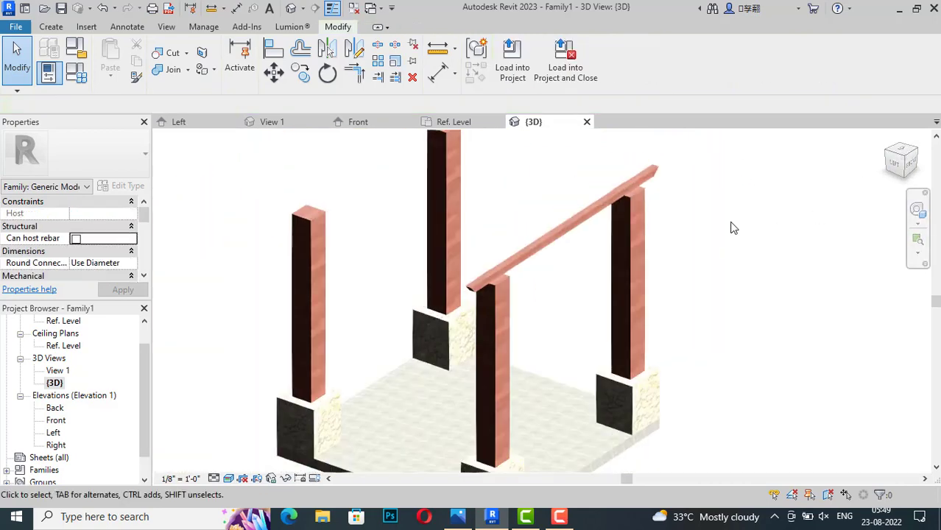
{"action": "scroll", "coordinate": [379, 320], "scroll_direction": "up", "scroll_amount": 3}
{"action": "scroll", "coordinate": [379, 321], "scroll_direction": "up", "scroll_amount": 1}
{"action": "left_click", "coordinate": [541, 254]}
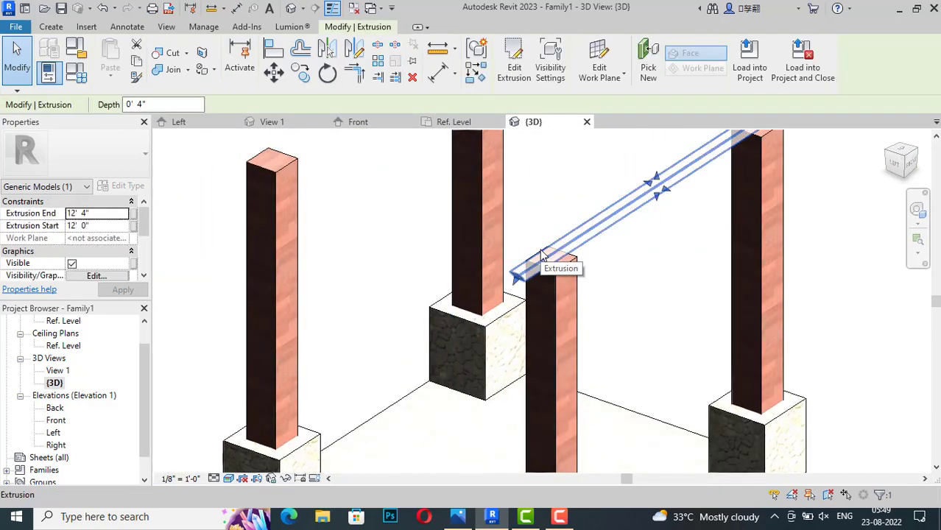
{"action": "mouse_move", "coordinate": [663, 190]}
{"action": "left_mouse_down"}
{"action": "mouse_move", "coordinate": [672, 190]}
{"action": "mouse_move", "coordinate": [662, 204]}
{"action": "mouse_move", "coordinate": [652, 189]}
{"action": "left_mouse_up"}
{"action": "scroll", "coordinate": [352, 264], "scroll_direction": "down", "scroll_amount": 2}
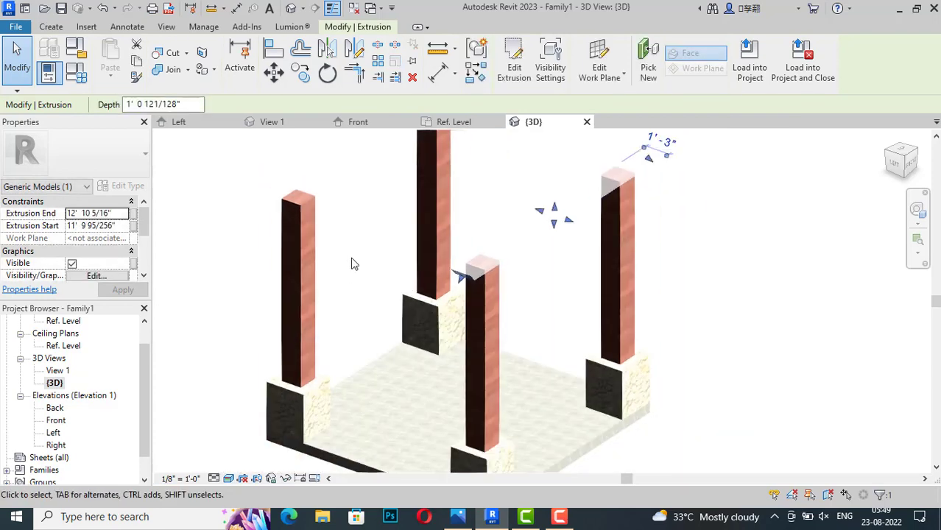
{"action": "left_click", "coordinate": [762, 256]}
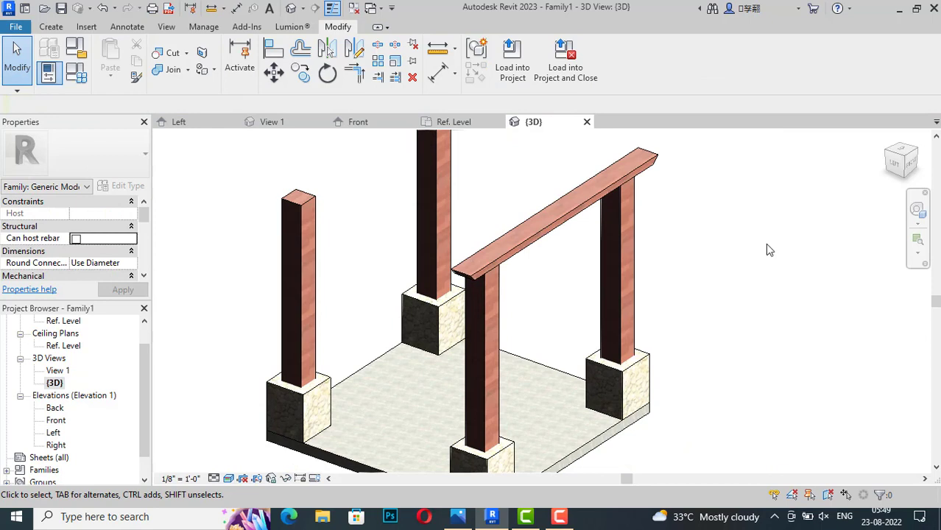
{"action": "scroll", "coordinate": [766, 250], "scroll_direction": "down", "scroll_amount": 1}
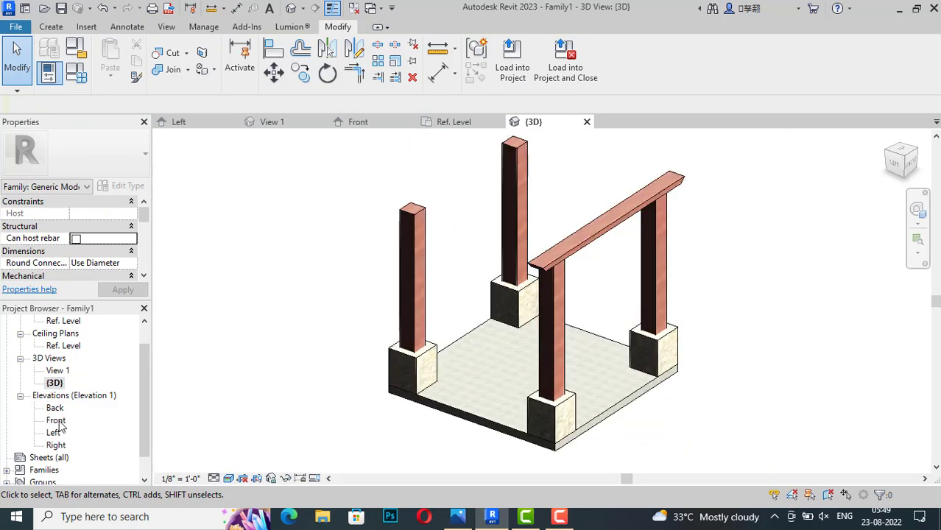
Step: From the top 3D view, copy the right-side beam onto the left-hand columns
{"action": "double_click", "coordinate": [63, 321]}
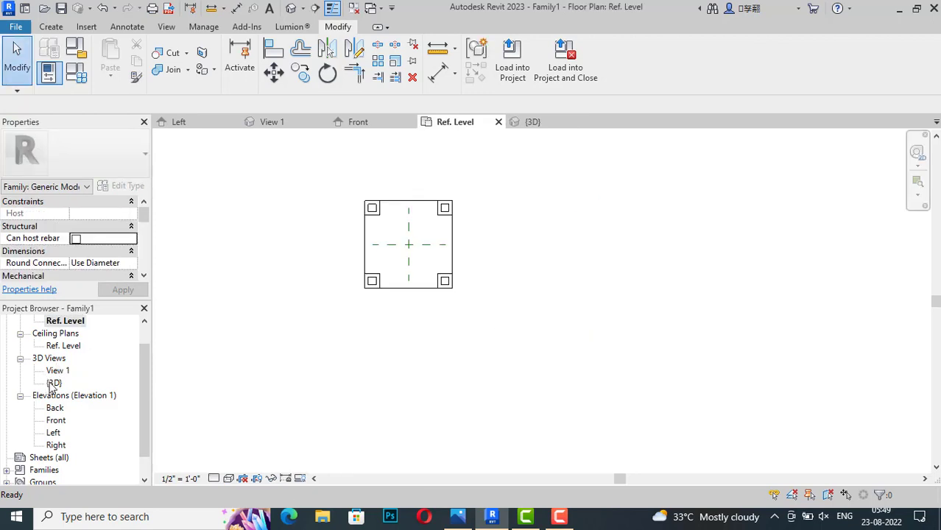
{"action": "double_click", "coordinate": [52, 383]}
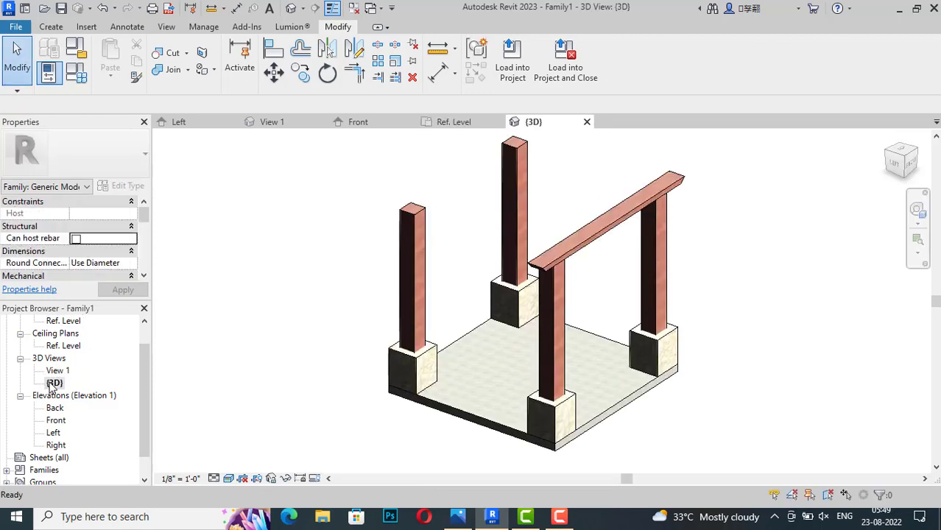
{"action": "mouse_move", "coordinate": [901, 159]}
{"action": "left_click", "coordinate": [905, 151]}
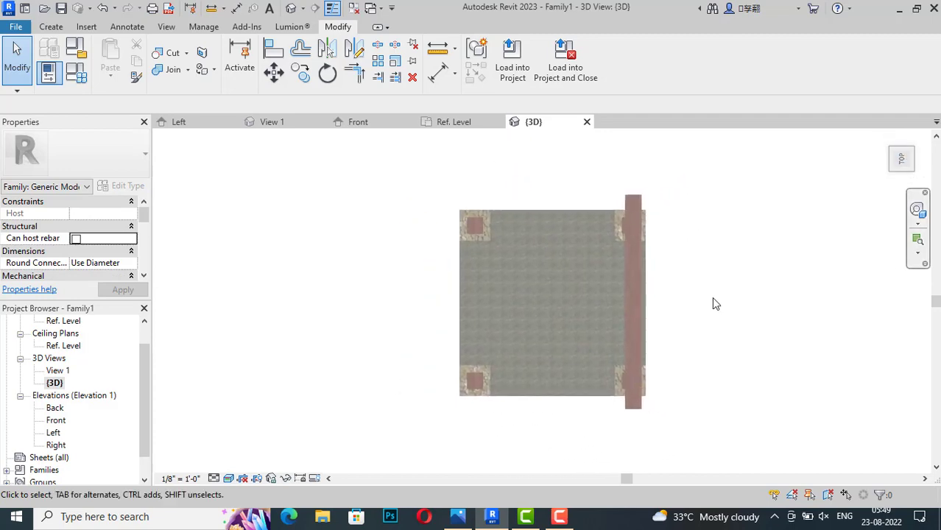
{"action": "left_click", "coordinate": [619, 323]}
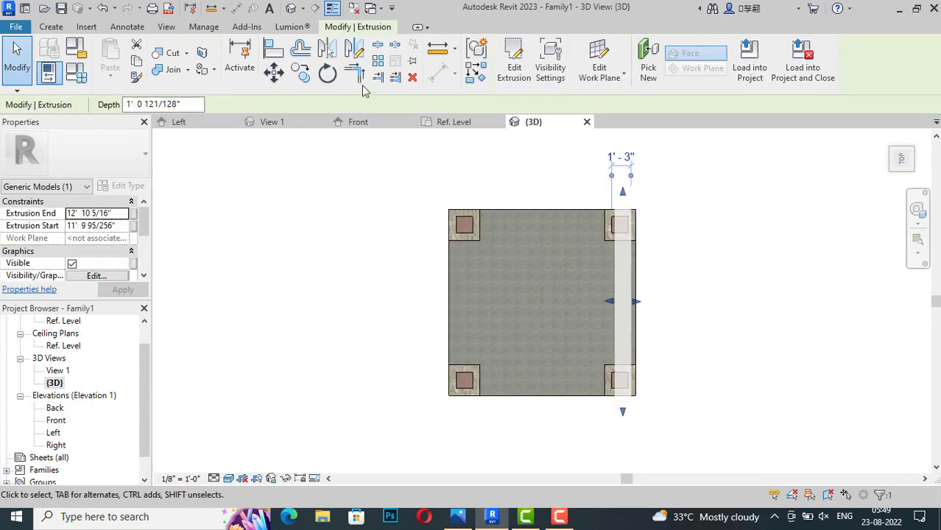
{"action": "left_click", "coordinate": [303, 79]}
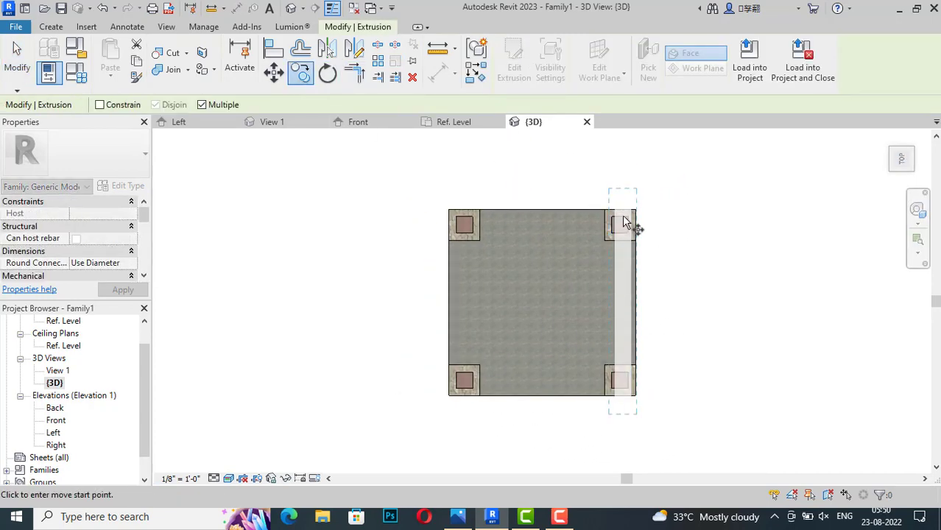
{"action": "left_click", "coordinate": [617, 222]}
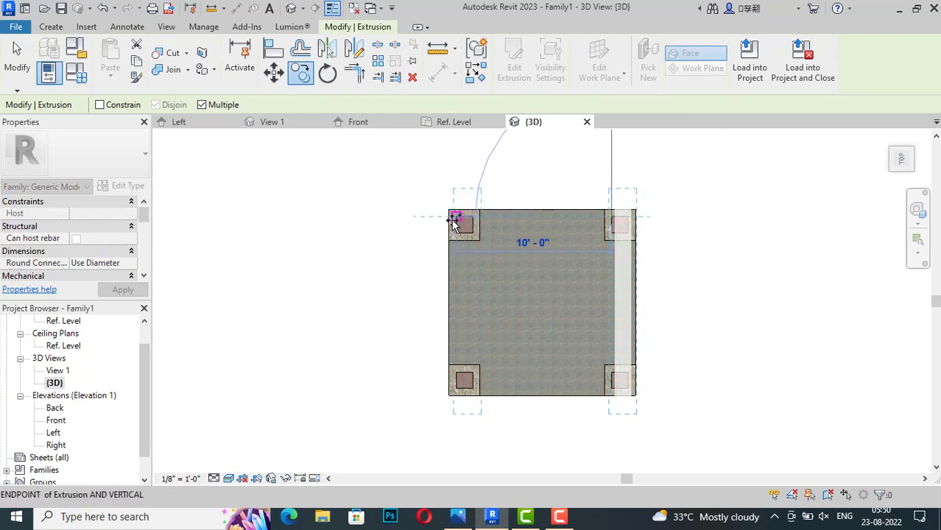
{"action": "left_click", "coordinate": [456, 218]}
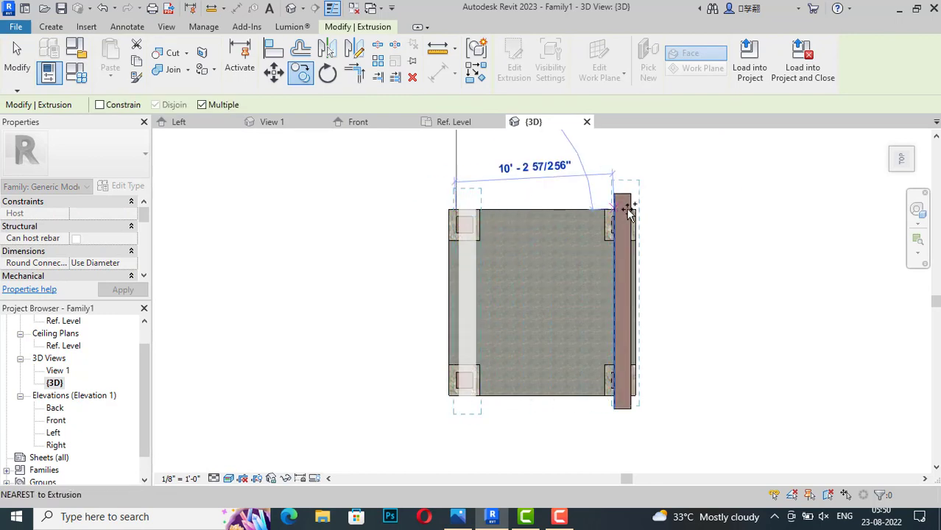
{"action": "key", "text": "Escape"}
{"action": "key", "text": "Escape"}
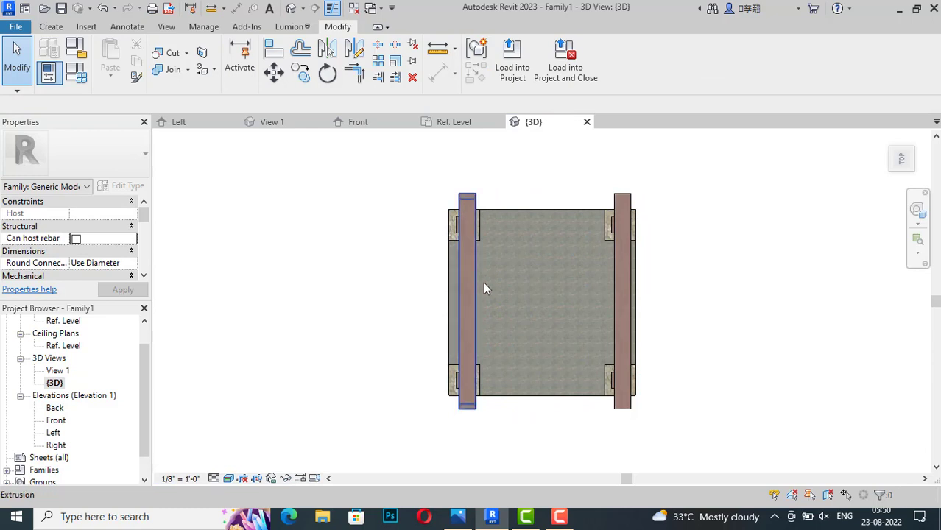
Step: Copy the left beam again to a position past the slab's far edge
{"action": "left_click", "coordinate": [476, 286]}
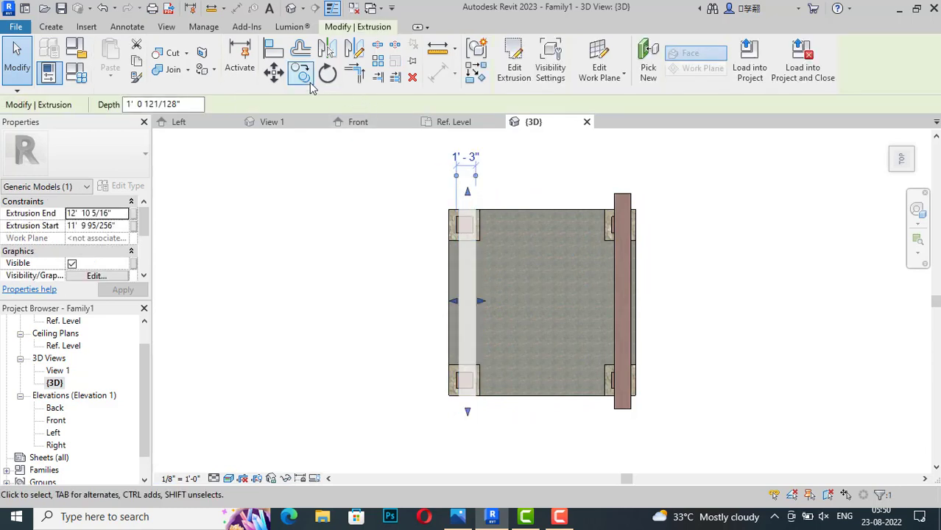
{"action": "left_click", "coordinate": [308, 82]}
{"action": "left_click", "coordinate": [476, 301]}
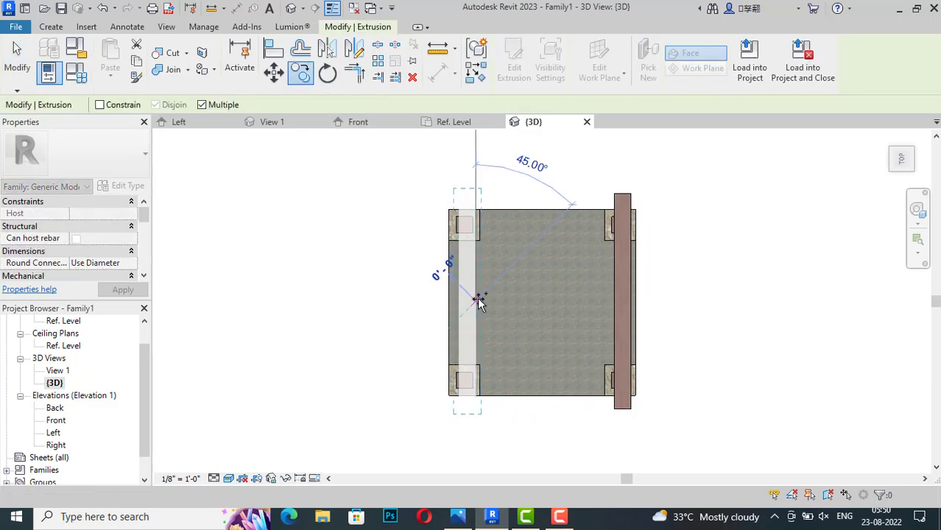
{"action": "left_click", "coordinate": [527, 173]}
{"action": "key", "text": "Escape"}
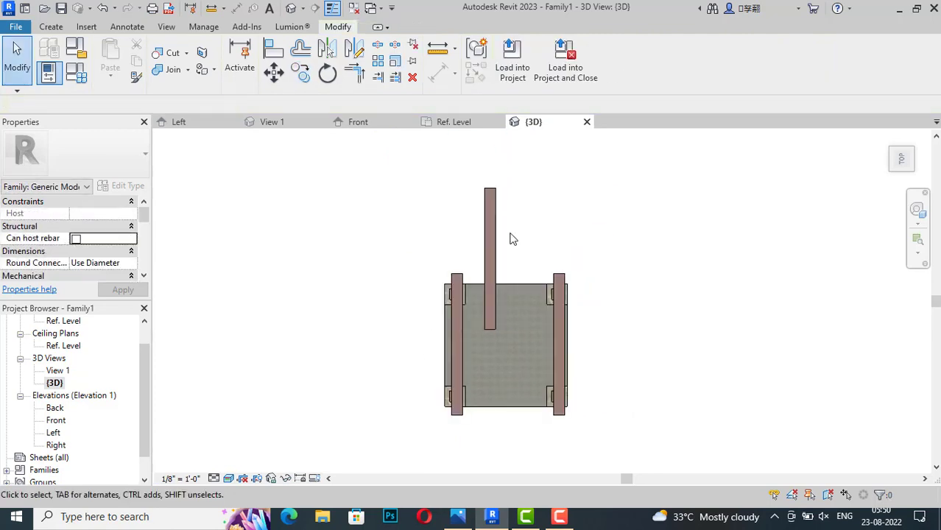
Step: Rotate the copied bar by 90°
{"action": "left_click", "coordinate": [490, 236]}
{"action": "left_click", "coordinate": [328, 73]}
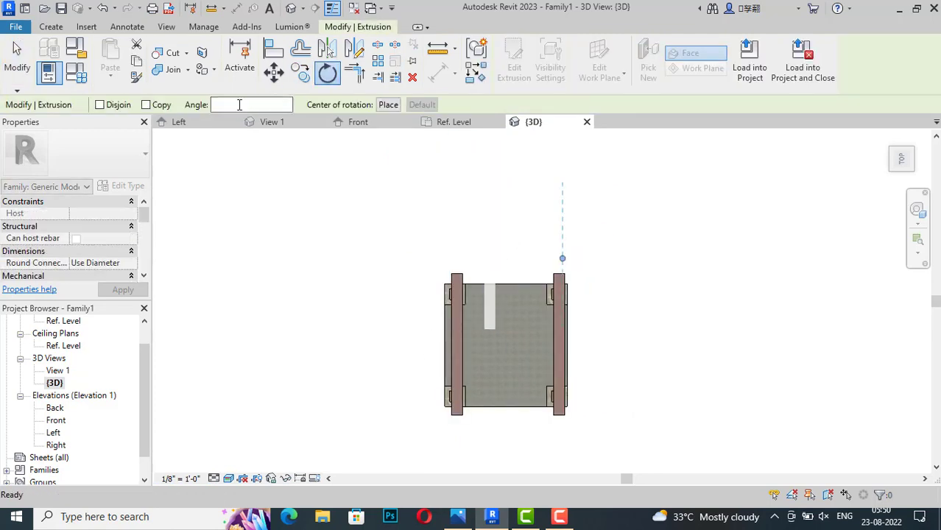
{"action": "left_click", "coordinate": [249, 104]}
{"action": "type", "text": "90"}
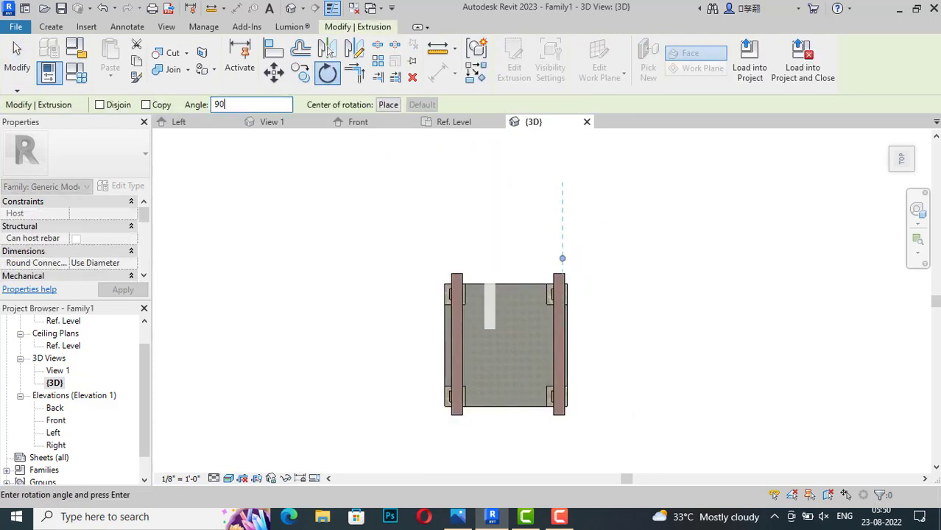
{"action": "key", "text": "Return"}
{"action": "left_click", "coordinate": [645, 249]}
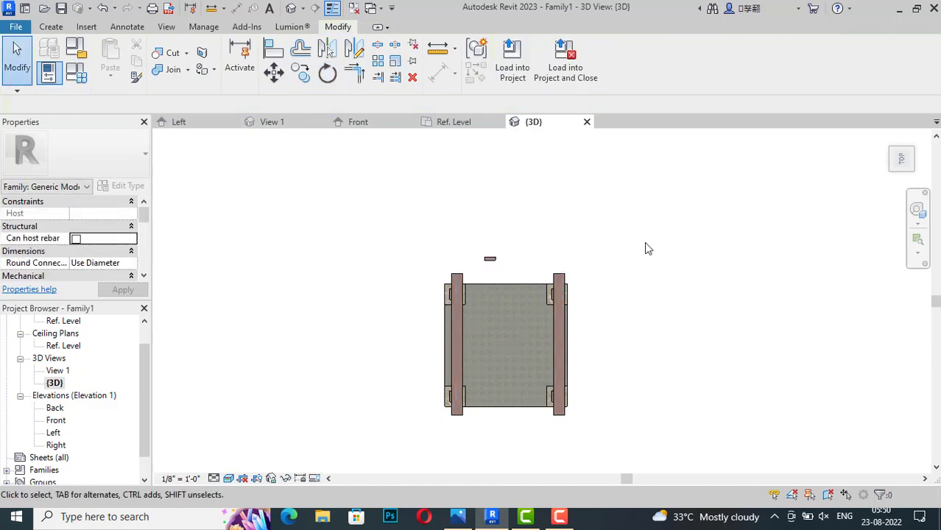
{"action": "scroll", "coordinate": [501, 273], "scroll_direction": "up", "scroll_amount": 3}
{"action": "scroll", "coordinate": [475, 261], "scroll_direction": "up", "scroll_amount": 2}
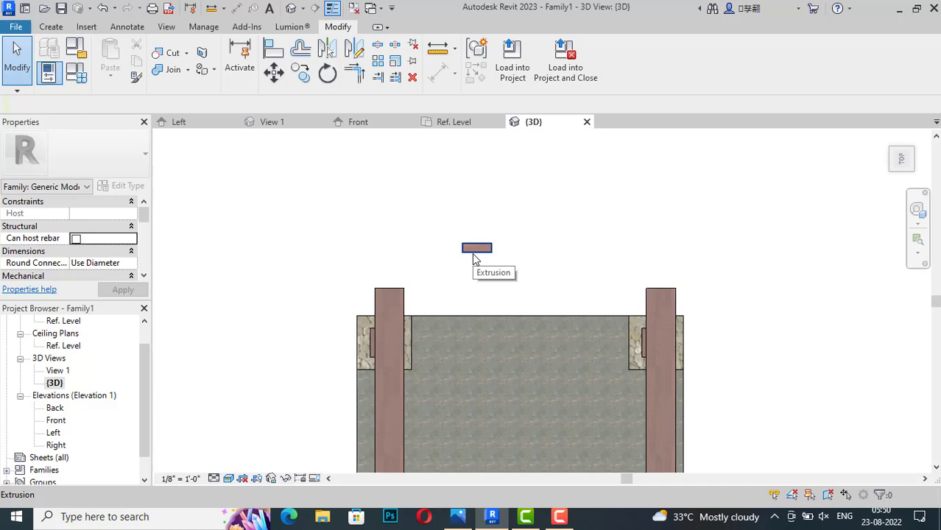
{"action": "scroll", "coordinate": [475, 258], "scroll_direction": "down", "scroll_amount": 3}
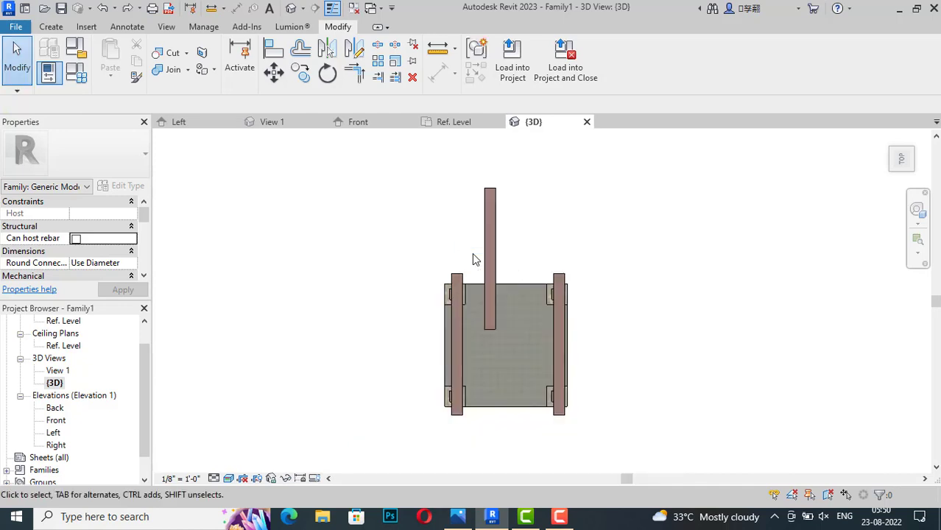
Step: Rotate the bar beyond the slab upright, then remove the misplaced upright extrusion
{"action": "left_click", "coordinate": [498, 200]}
{"action": "left_click", "coordinate": [331, 74]}
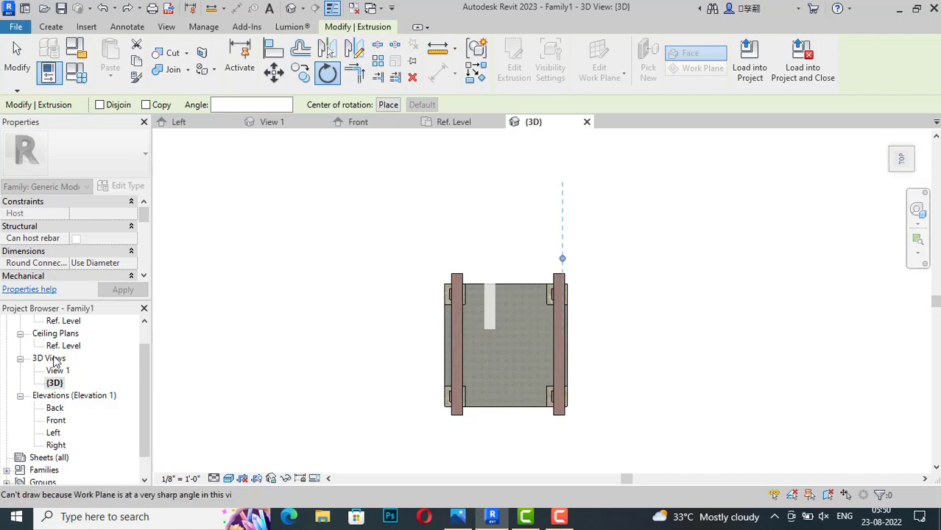
{"action": "scroll", "coordinate": [79, 350], "scroll_direction": "down", "scroll_amount": 1}
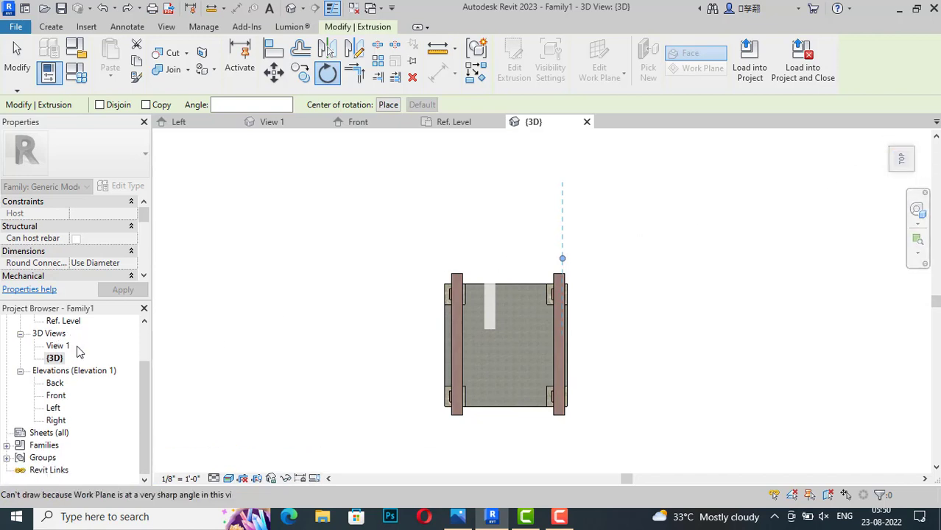
{"action": "scroll", "coordinate": [79, 350], "scroll_direction": "up", "scroll_amount": 2}
{"action": "scroll", "coordinate": [79, 350], "scroll_direction": "up", "scroll_amount": 1}
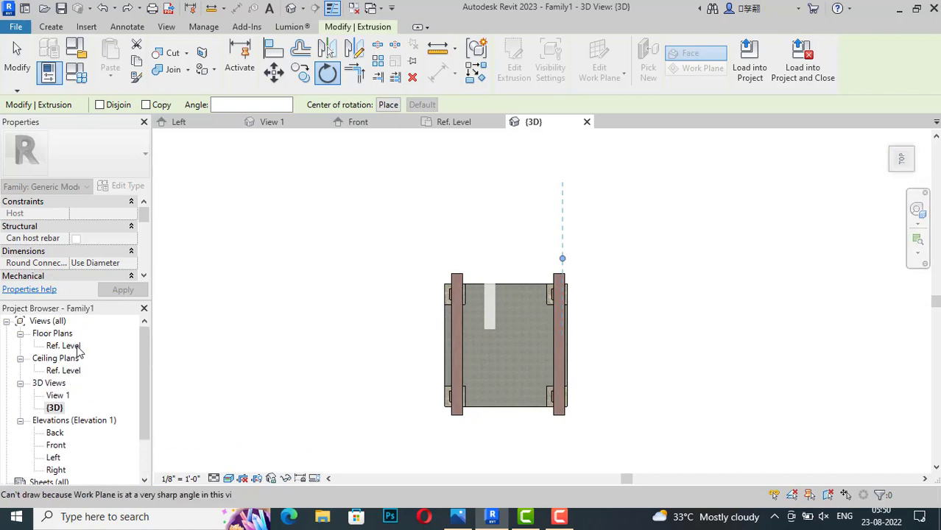
{"action": "left_click", "coordinate": [434, 268]}
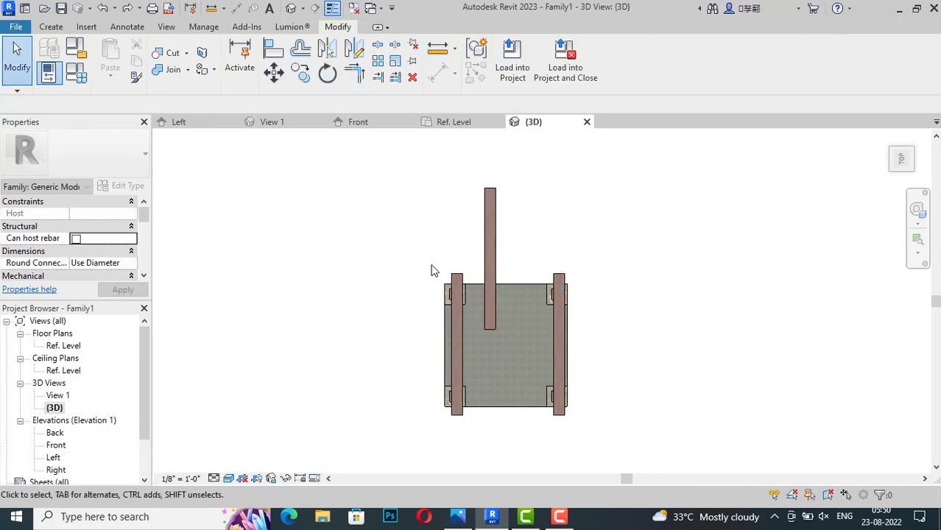
{"action": "left_click", "coordinate": [493, 229]}
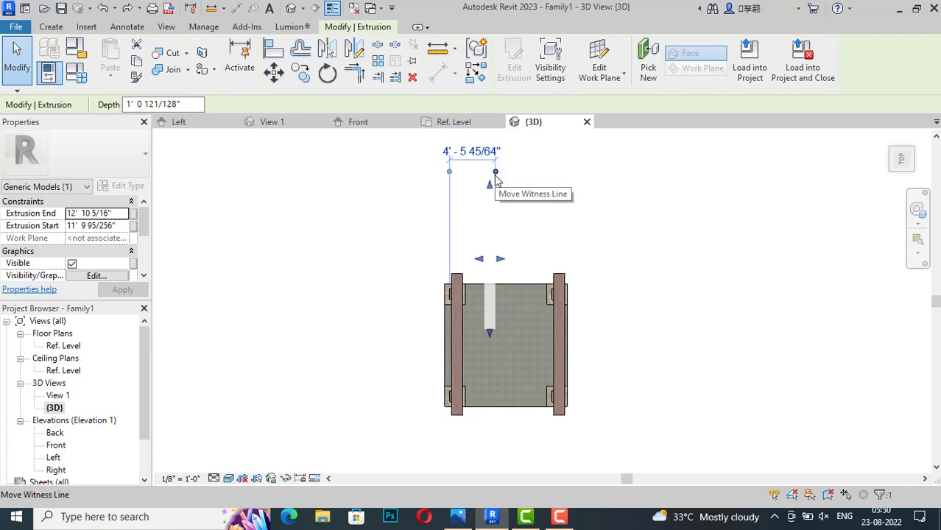
{"action": "key", "text": "Escape"}
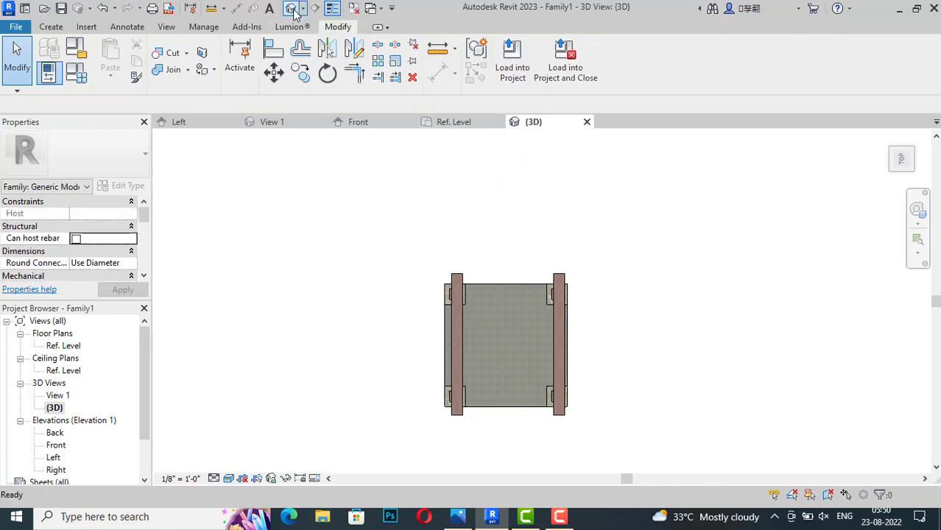
Step: Turn the 3D view with the ViewCube to face the model's right side
{"action": "left_click", "coordinate": [892, 169]}
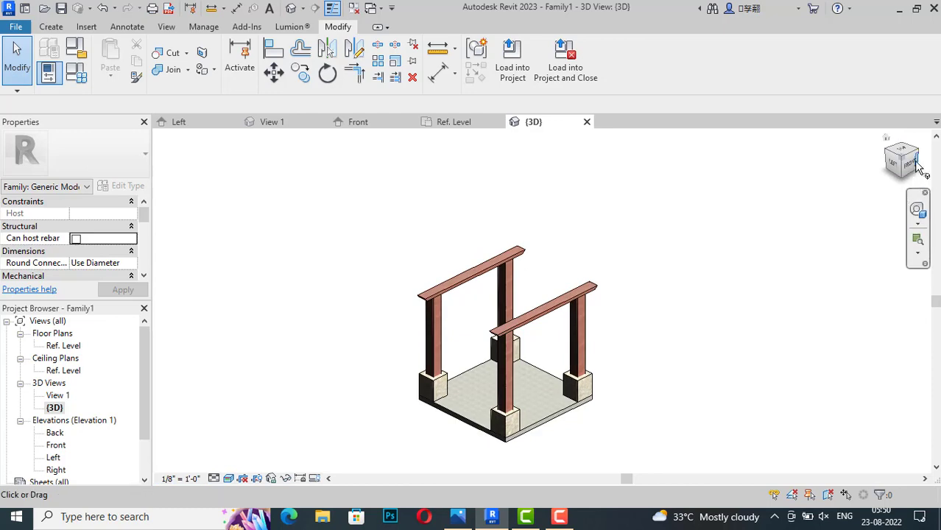
{"action": "left_click", "coordinate": [917, 164]}
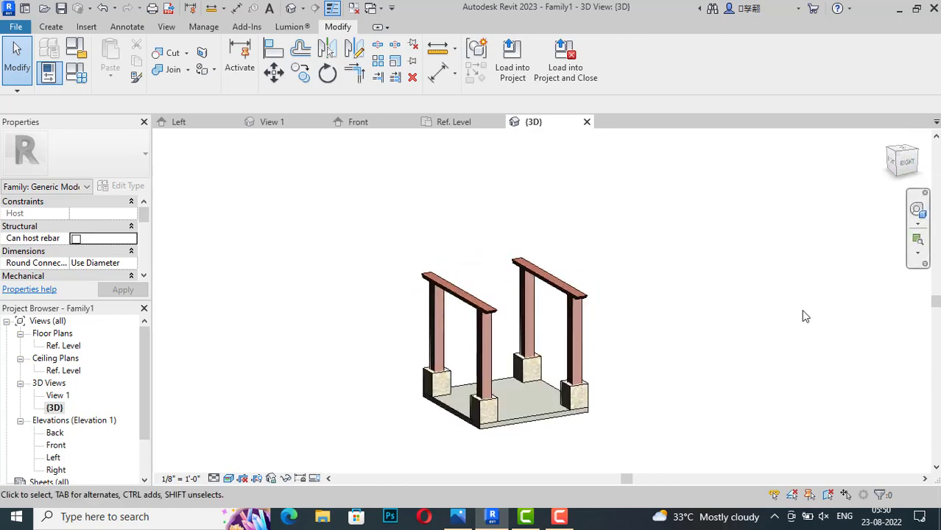
{"action": "scroll", "coordinate": [539, 344], "scroll_direction": "up", "scroll_amount": 2}
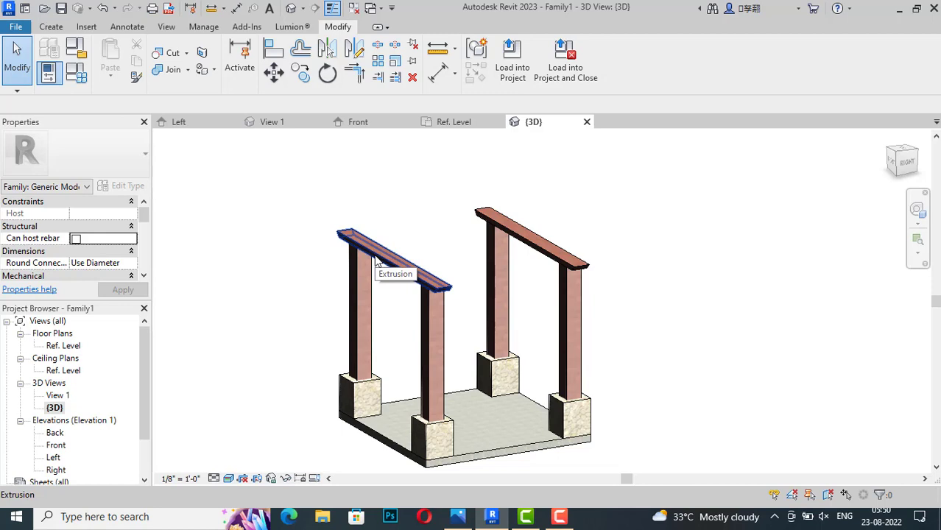
{"action": "mouse_move", "coordinate": [903, 162]}
{"action": "left_click", "coordinate": [912, 164]}
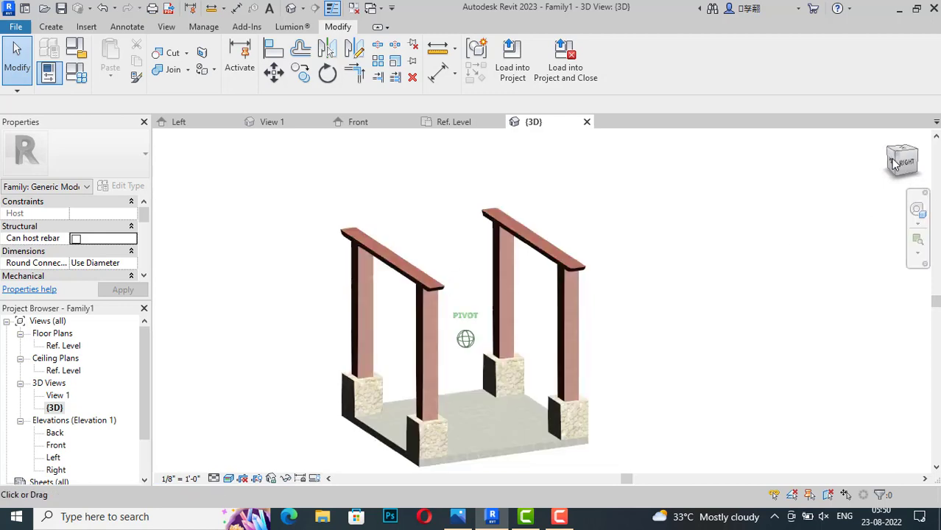
{"action": "left_click", "coordinate": [59, 27]}
Step: Start a new extrusion on a work plane picked from a column post face, viewed from Right
{"action": "left_click", "coordinate": [73, 62]}
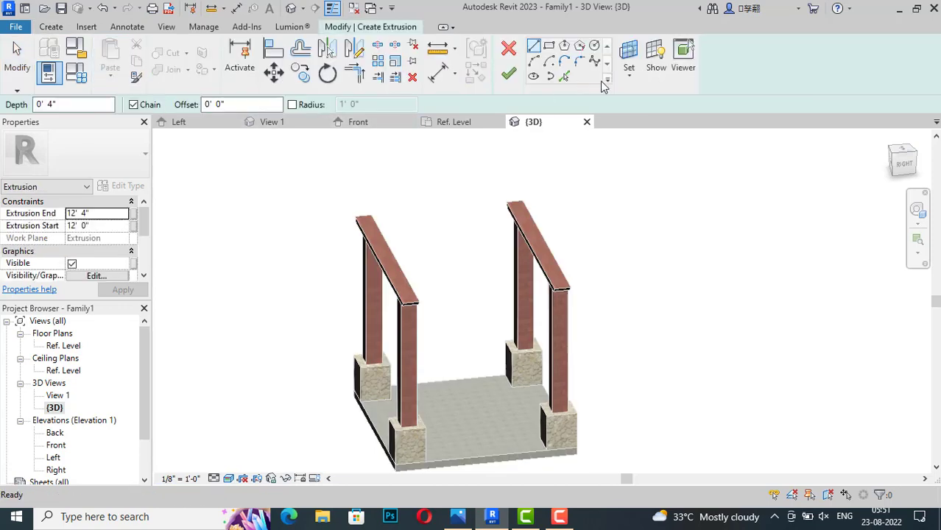
{"action": "left_click", "coordinate": [629, 70]}
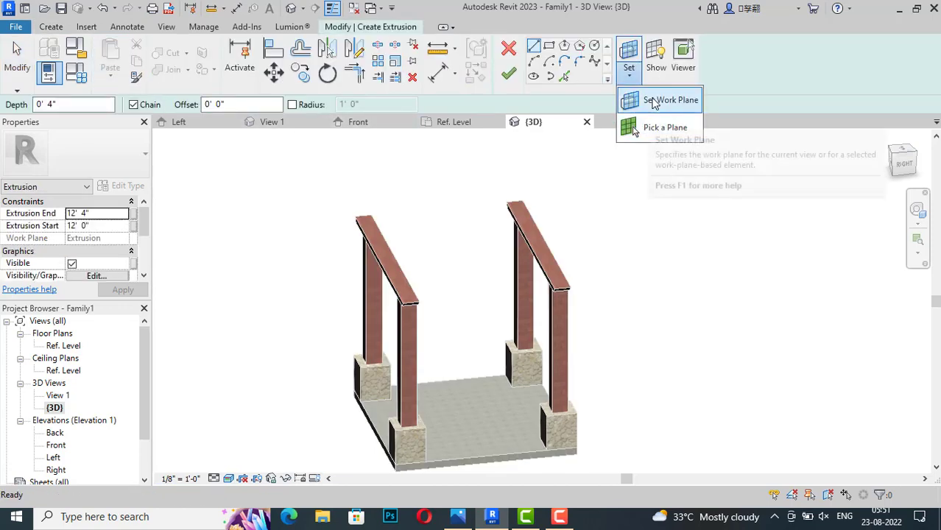
{"action": "left_click", "coordinate": [641, 99]}
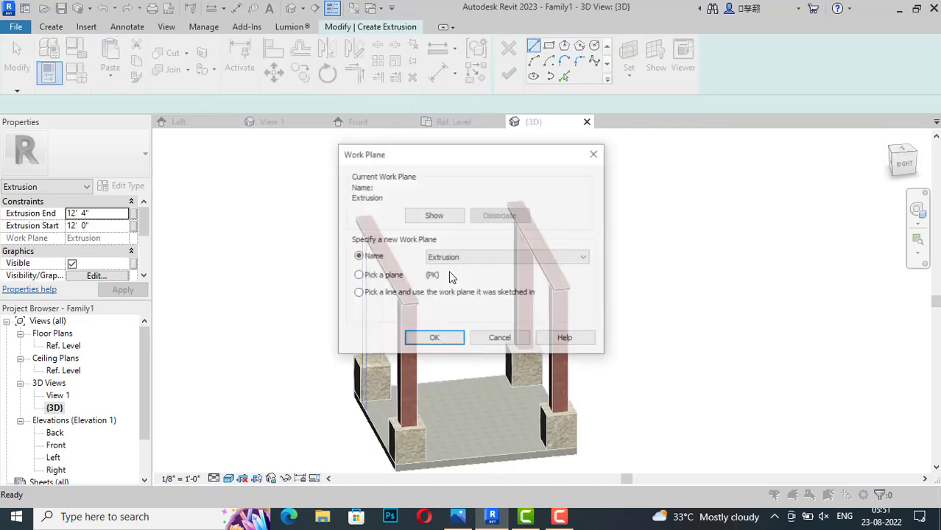
{"action": "left_click", "coordinate": [434, 339]}
{"action": "left_click", "coordinate": [414, 346]}
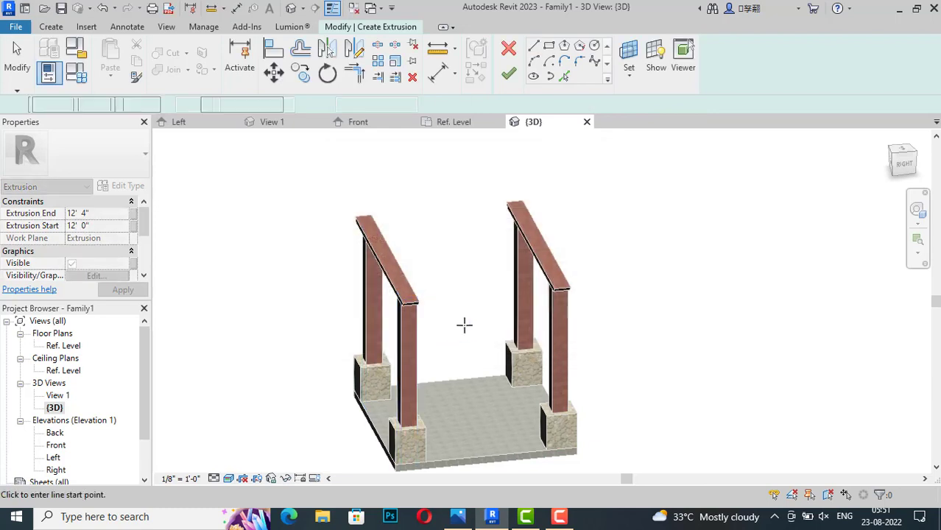
{"action": "left_click", "coordinate": [911, 171]}
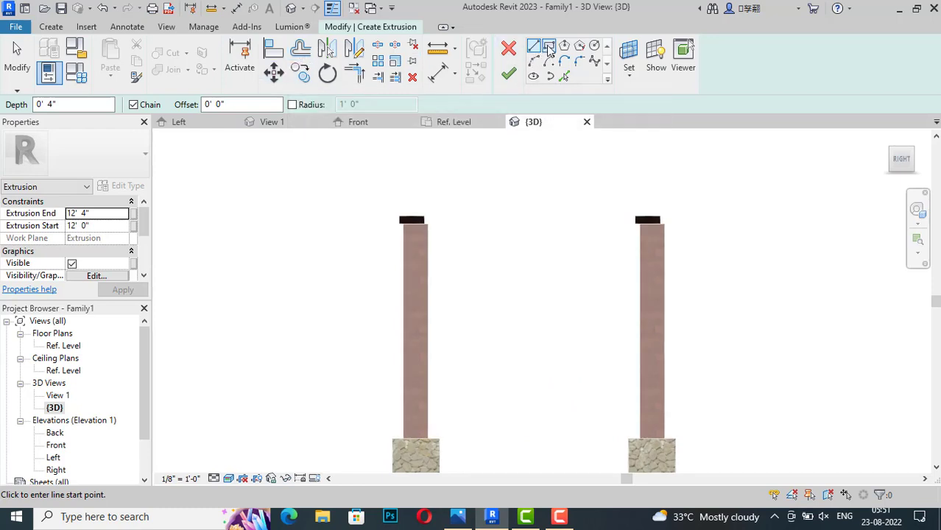
Step: Draw a 13'-9" by 0'-6" beam rectangle spanning both column tops
{"action": "left_click", "coordinate": [549, 48]}
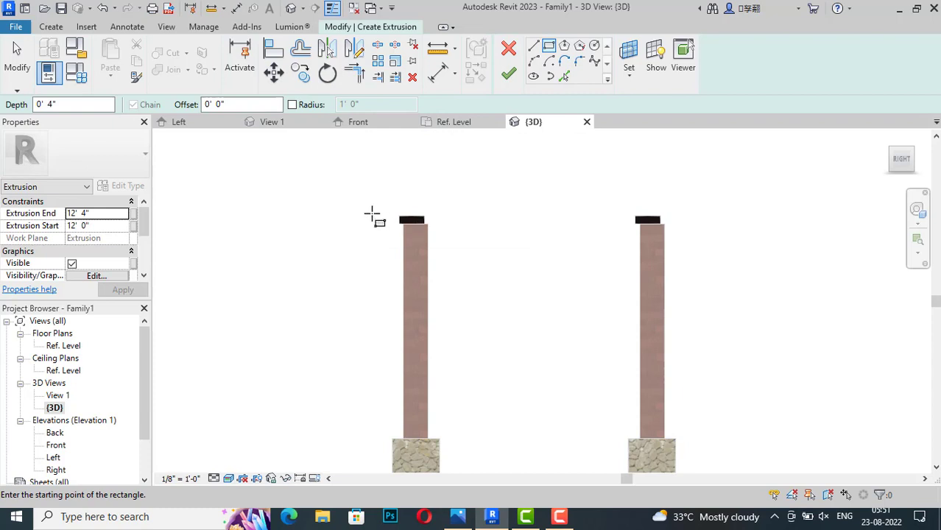
{"action": "left_click", "coordinate": [372, 216]}
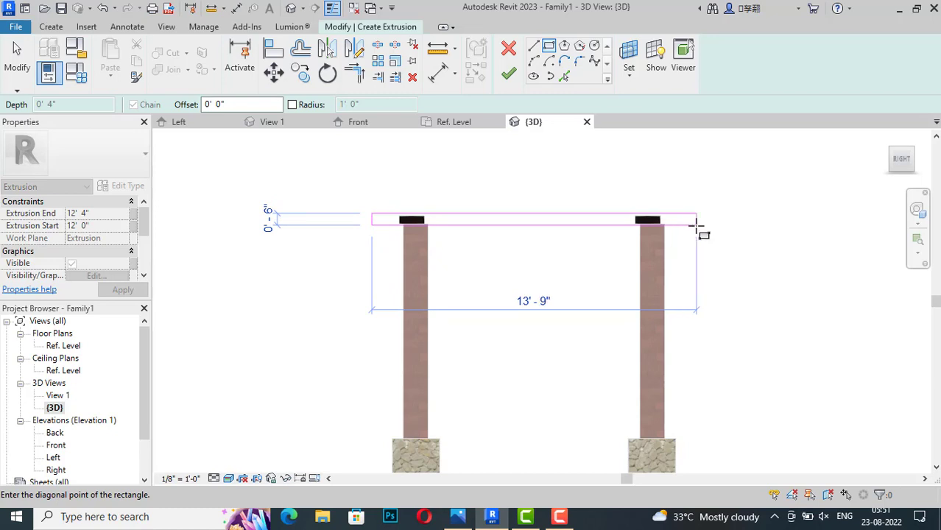
{"action": "left_click", "coordinate": [698, 224]}
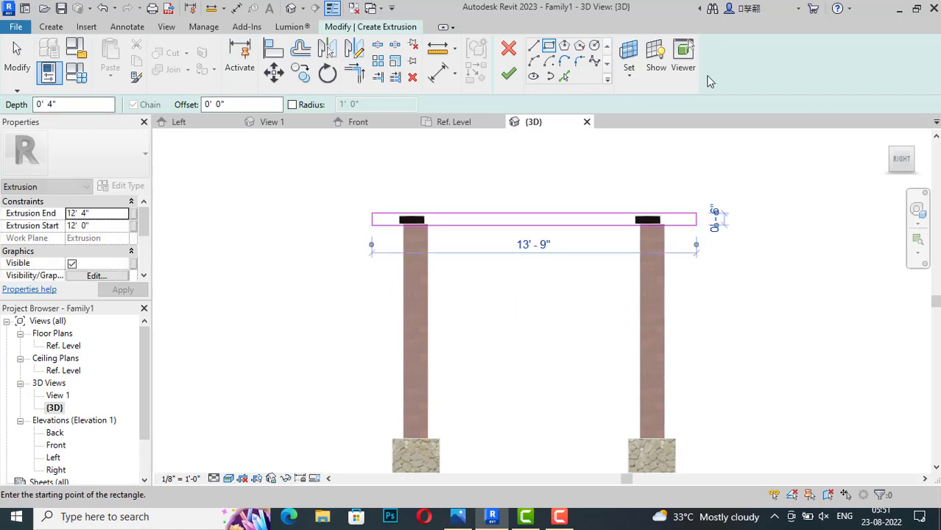
Step: Cut the beam sketch's left end at 45°, trimming the edge to the diagonal and deleting the vertical end line
{"action": "left_click", "coordinate": [533, 45]}
{"action": "scroll", "coordinate": [370, 212], "scroll_direction": "up", "scroll_amount": 2}
{"action": "left_click", "coordinate": [370, 212]}
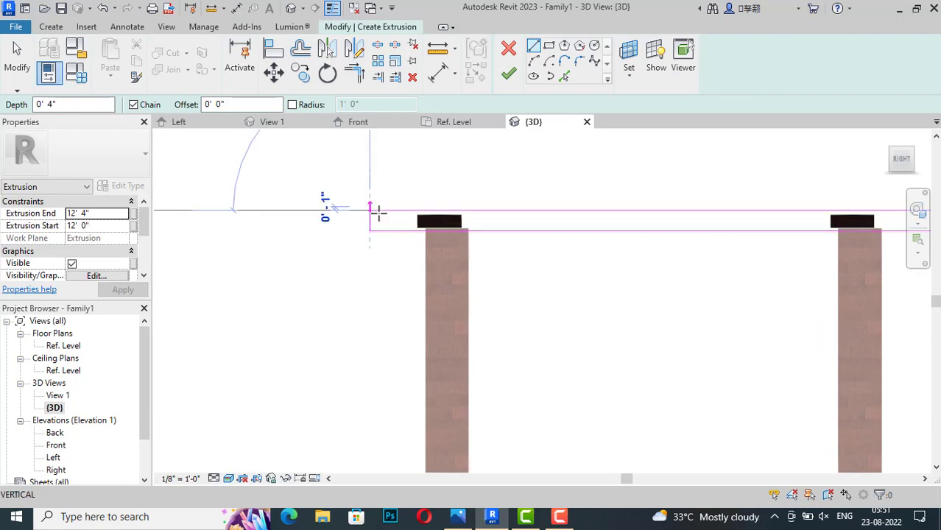
{"action": "left_click", "coordinate": [385, 232]}
{"action": "key", "text": "Escape"}
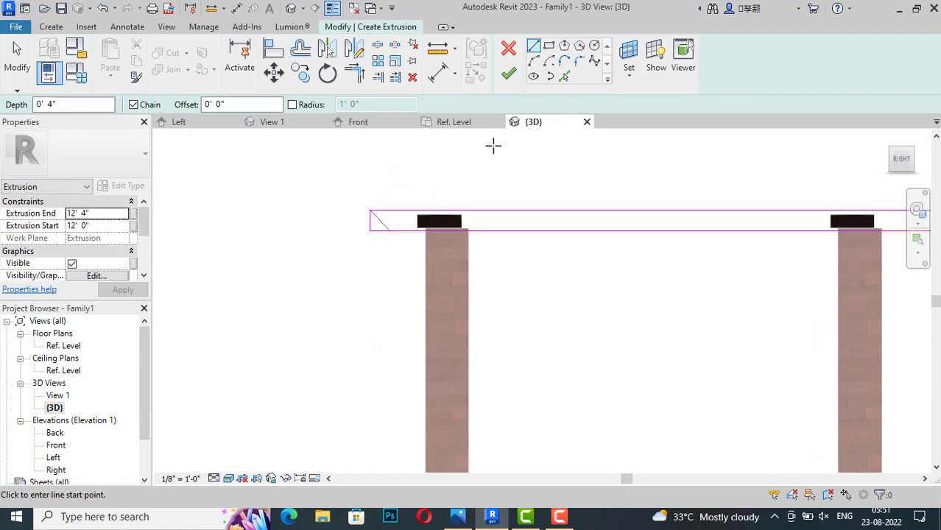
{"action": "key", "text": "Escape"}
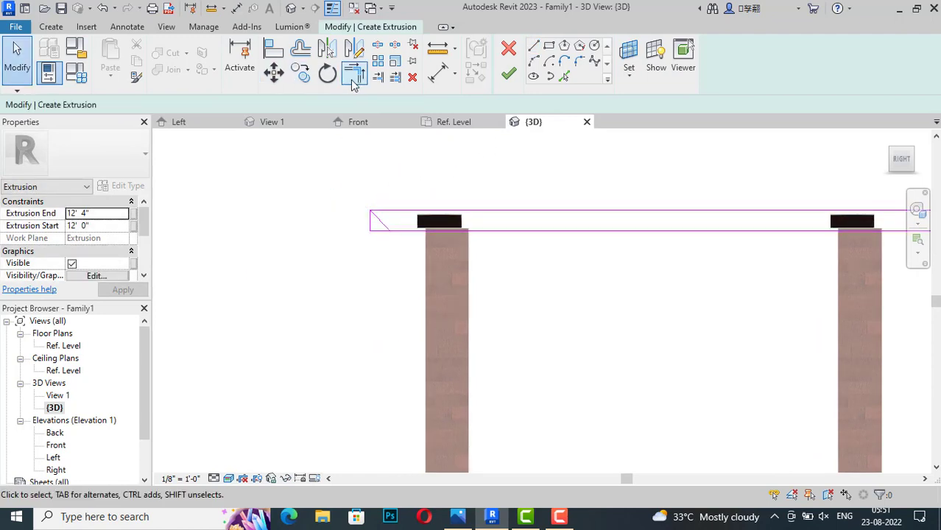
{"action": "left_click", "coordinate": [354, 72]}
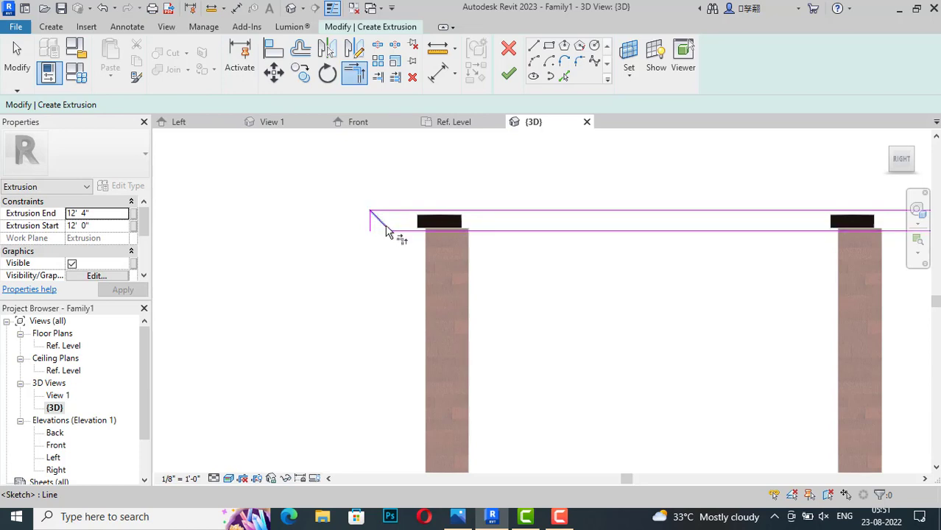
{"action": "left_click", "coordinate": [387, 224]}
{"action": "key", "text": "Escape"}
{"action": "left_click", "coordinate": [371, 229]}
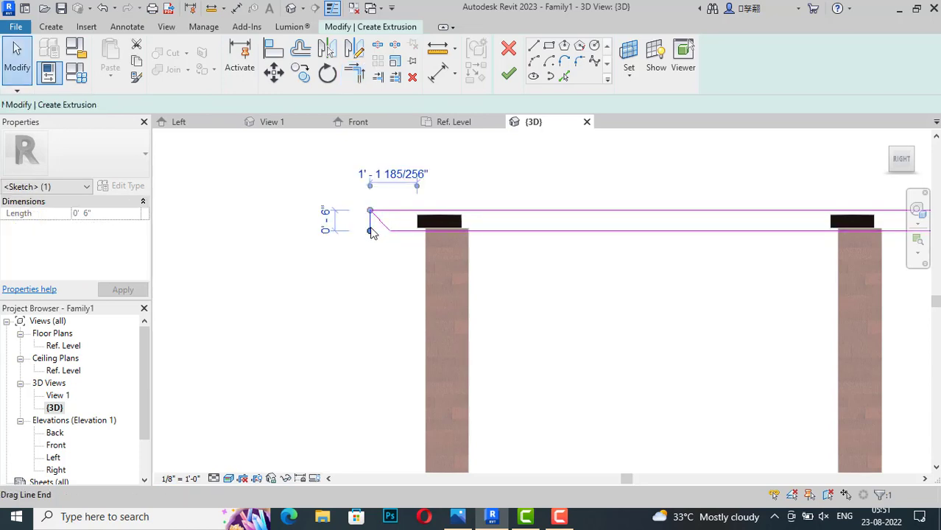
{"action": "left_click", "coordinate": [246, 235]}
{"action": "scroll", "coordinate": [246, 235], "scroll_direction": "down", "scroll_amount": 2}
{"action": "scroll", "coordinate": [747, 193], "scroll_direction": "up", "scroll_amount": 2}
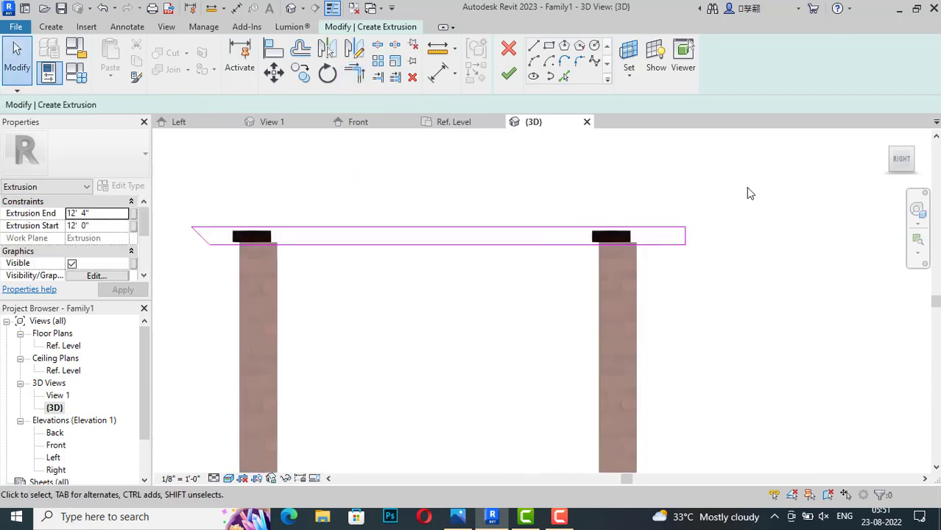
{"action": "scroll", "coordinate": [747, 193], "scroll_direction": "up", "scroll_amount": 1}
Step: Cut the right end at 45° the same way, then finish the 0' 4"-deep extrusion
{"action": "left_click", "coordinate": [534, 46]}
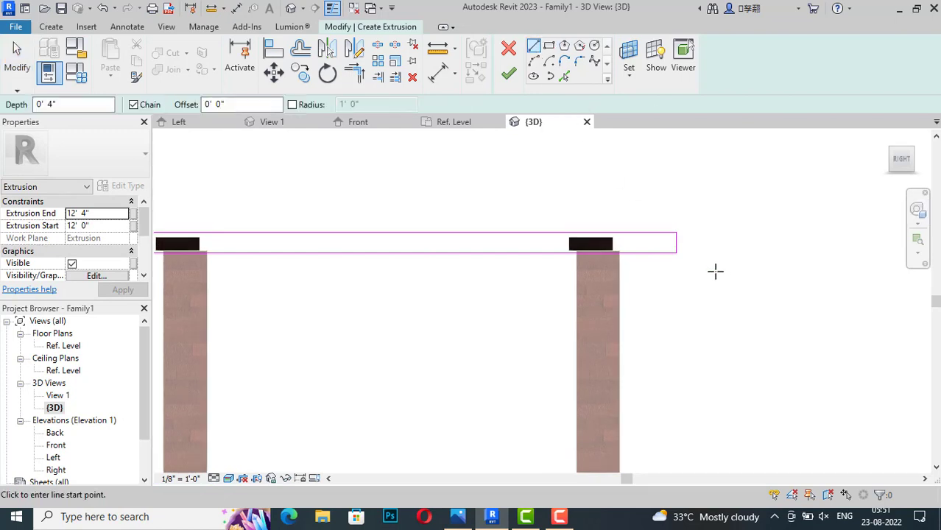
{"action": "left_click", "coordinate": [676, 233]}
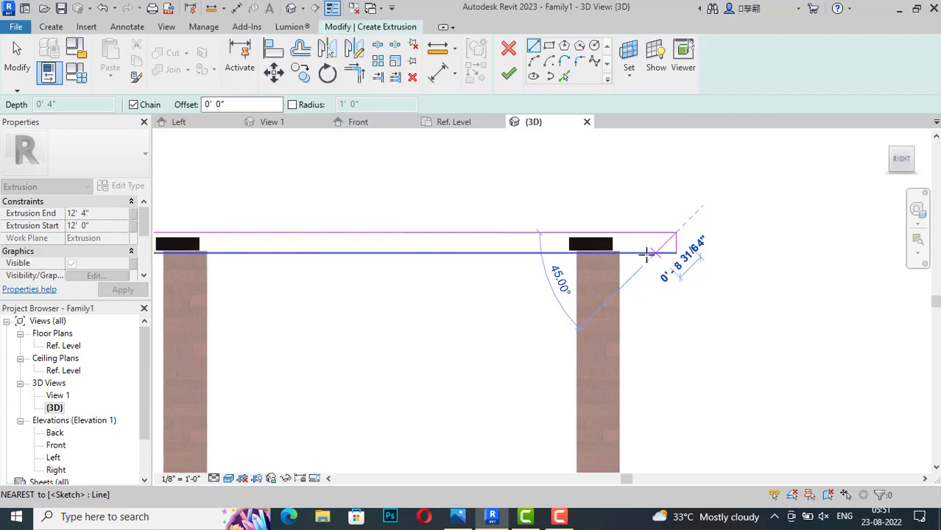
{"action": "left_click", "coordinate": [646, 254]}
{"action": "key", "text": "Escape"}
{"action": "key", "text": "Escape"}
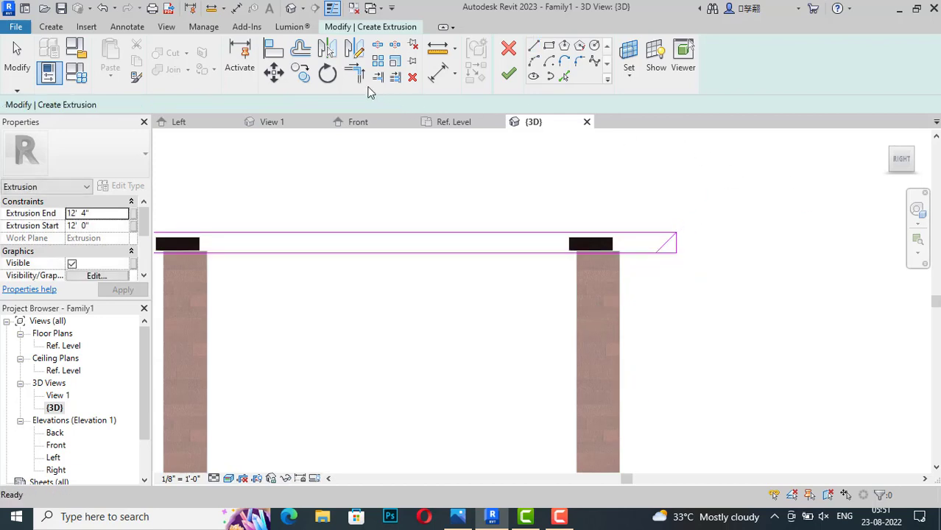
{"action": "left_click", "coordinate": [354, 73]}
{"action": "left_click", "coordinate": [641, 254]}
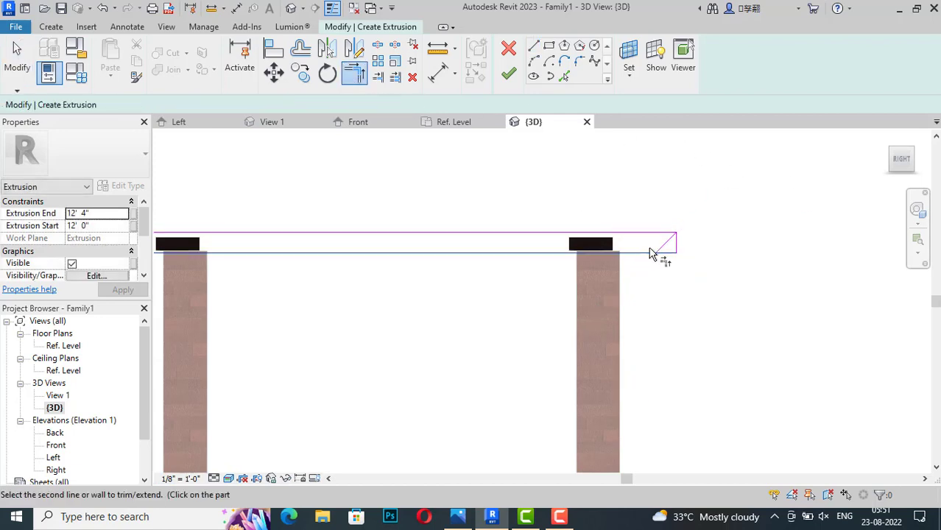
{"action": "left_click", "coordinate": [668, 247]}
{"action": "left_click", "coordinate": [662, 235]}
{"action": "key", "text": "Escape"}
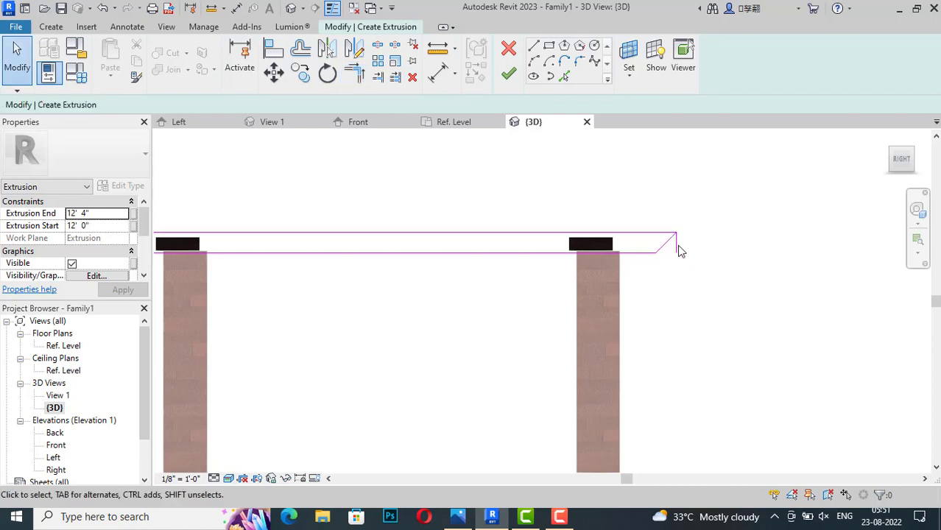
{"action": "left_click", "coordinate": [677, 246]}
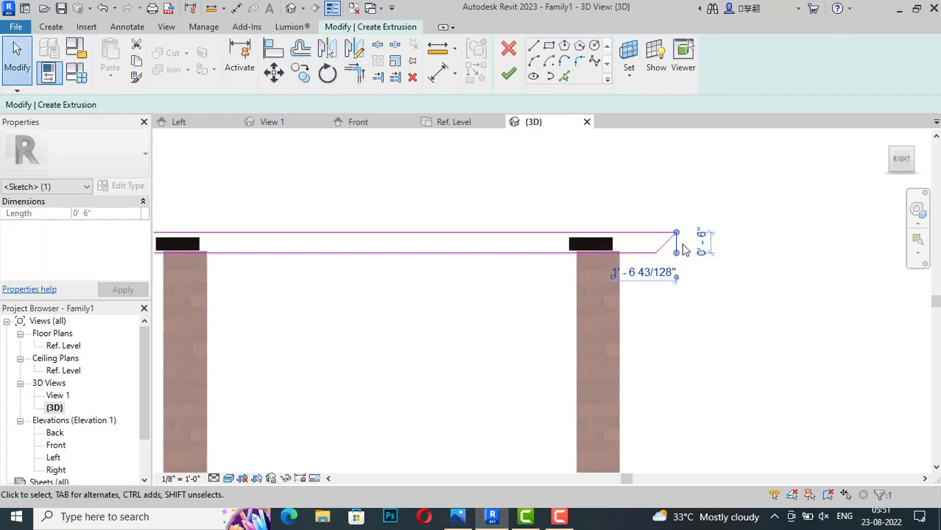
{"action": "key", "text": "Delete"}
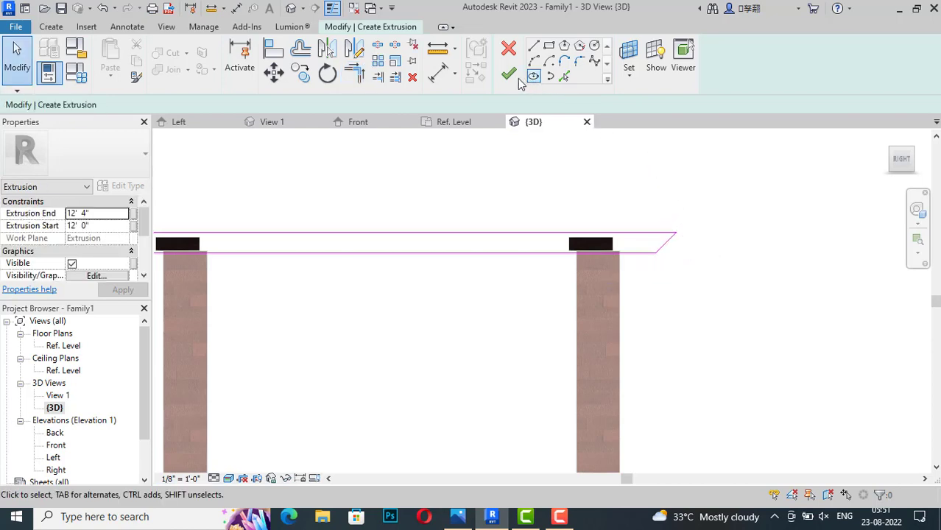
{"action": "left_click", "coordinate": [511, 78]}
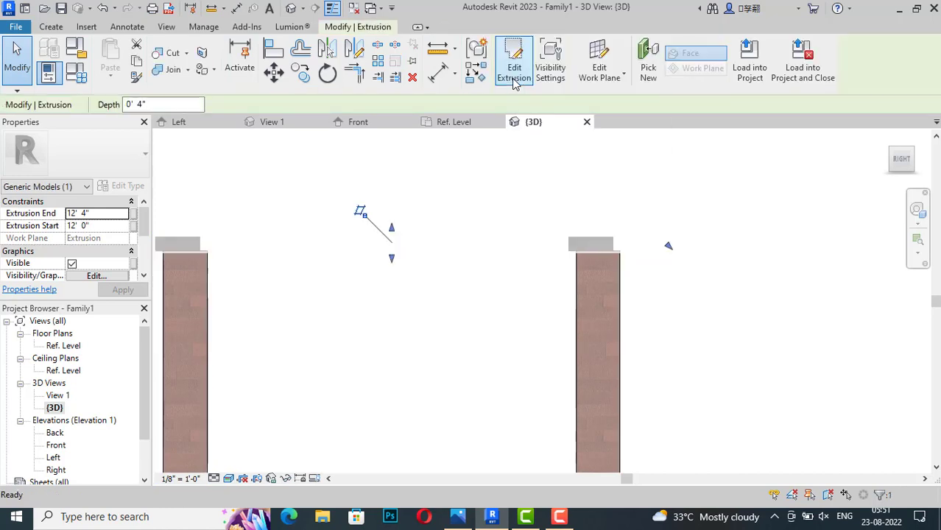
Step: Move the small block with MV onto the beam above the right column
{"action": "left_click", "coordinate": [708, 181]}
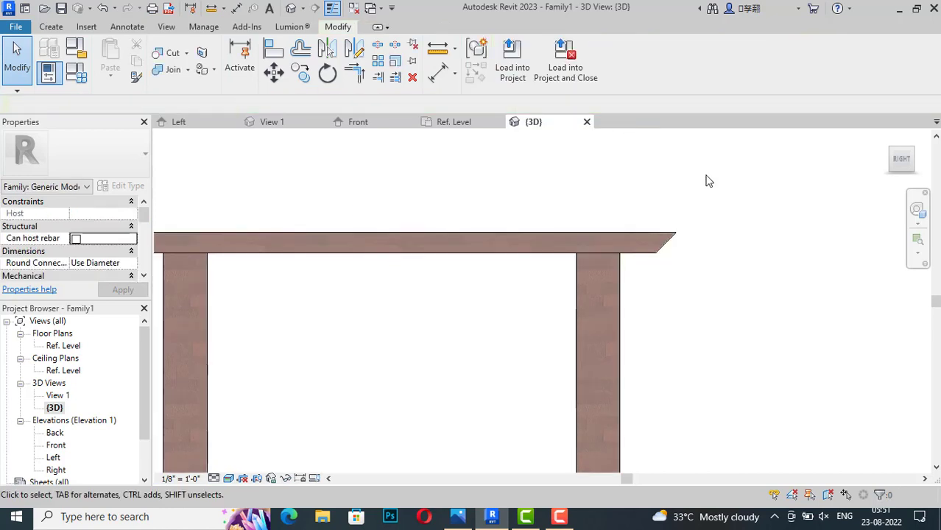
{"action": "scroll", "coordinate": [708, 177], "scroll_direction": "down", "scroll_amount": 2}
{"action": "left_click_drag", "start_coordinate": [911, 169], "coordinate": [223, 191]}
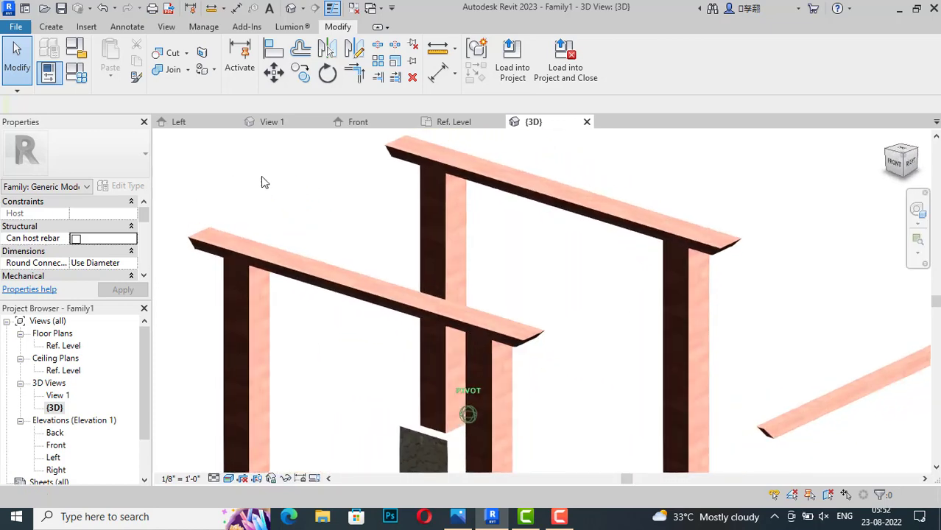
{"action": "middle_click_drag", "start_coordinate": [223, 190], "coordinate": [322, 150], "text": "shift"}
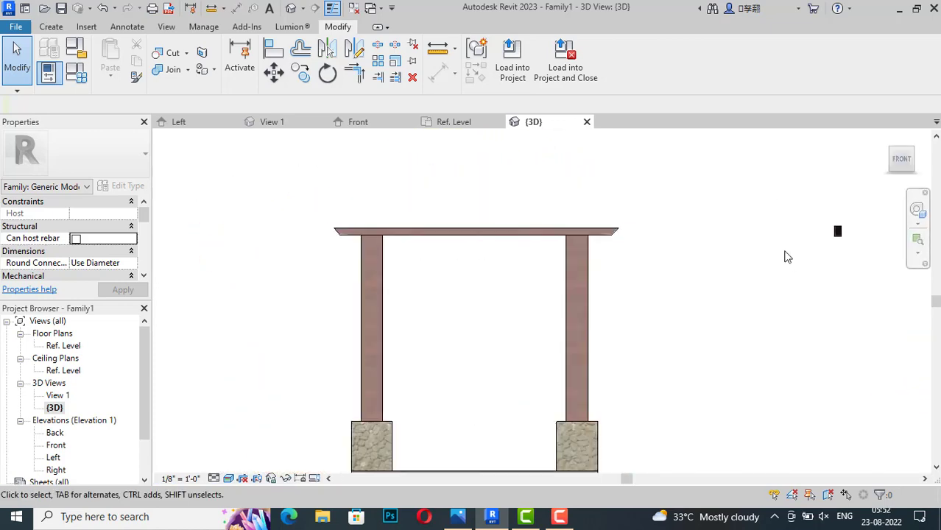
{"action": "left_click_drag", "start_coordinate": [854, 279], "coordinate": [810, 204]}
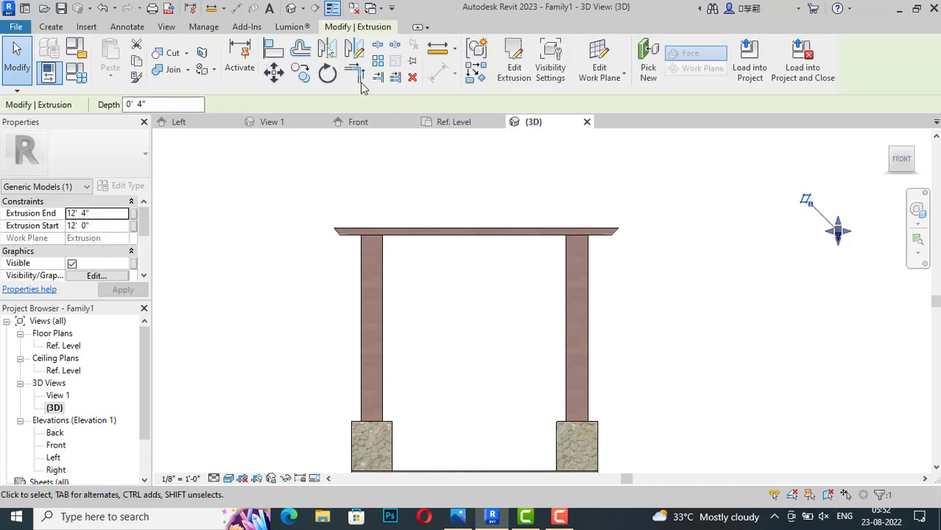
{"action": "key", "text": "m"}
{"action": "key", "text": "v"}
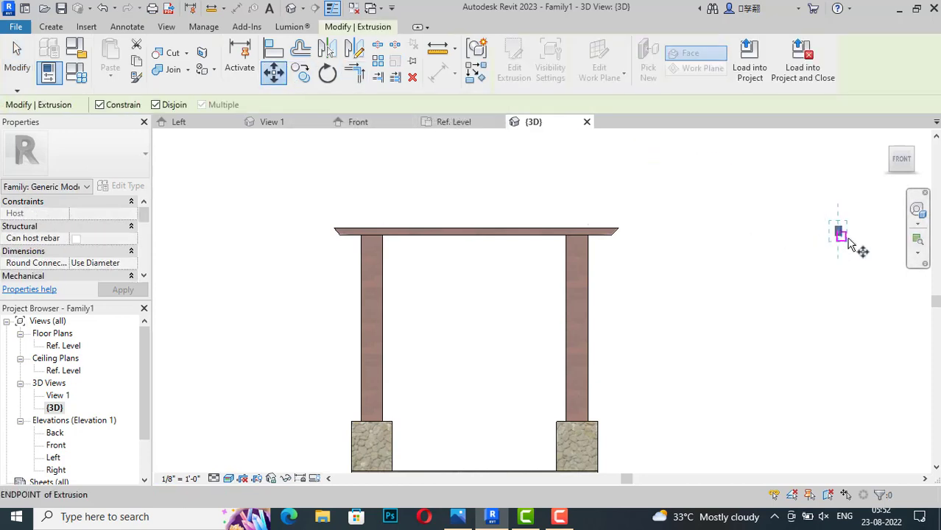
{"action": "left_click", "coordinate": [838, 233]}
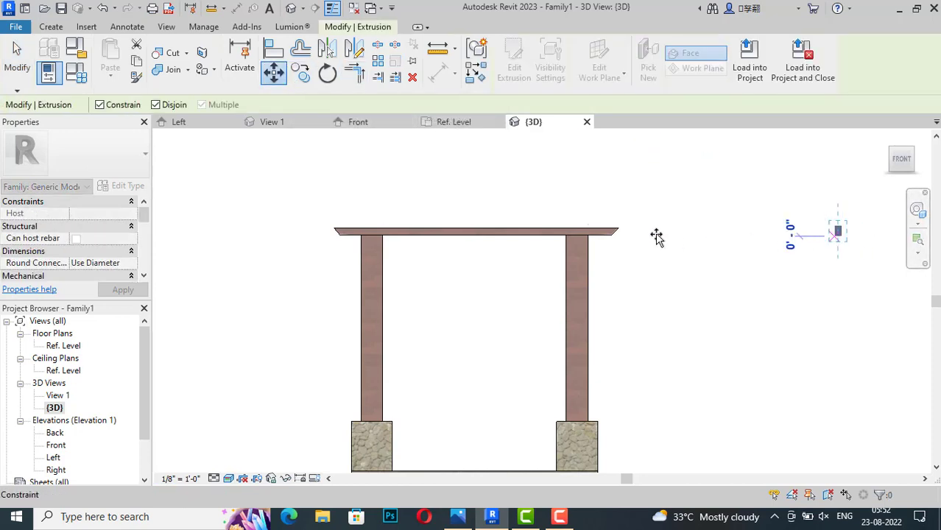
{"action": "left_click", "coordinate": [575, 233]}
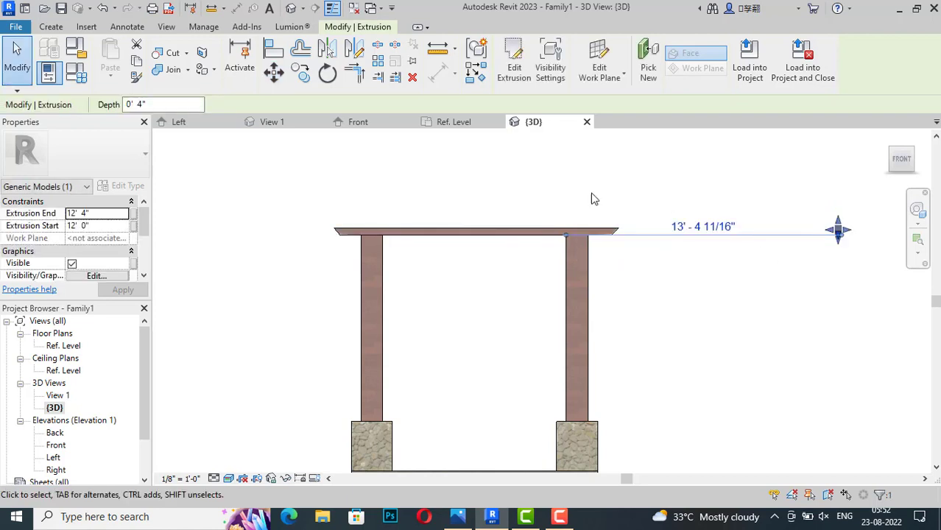
{"action": "left_click", "coordinate": [274, 78]}
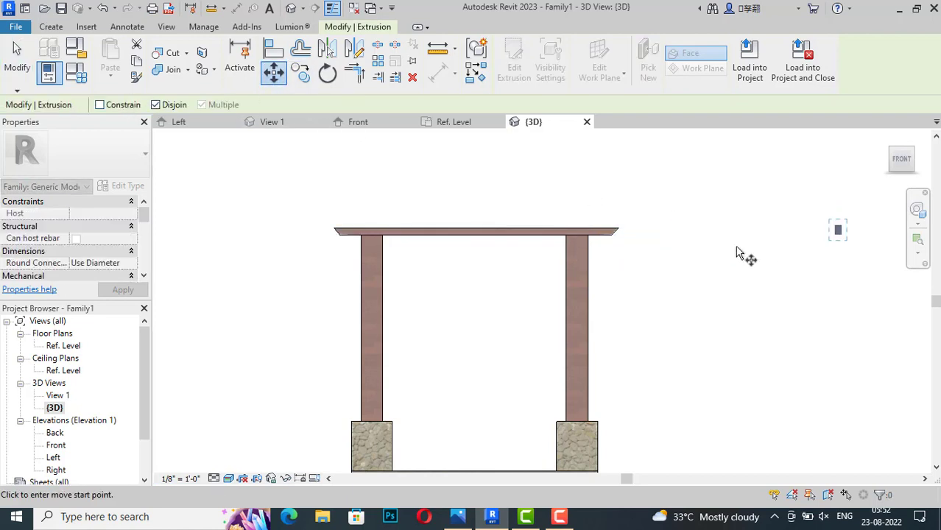
{"action": "left_click", "coordinate": [842, 235]}
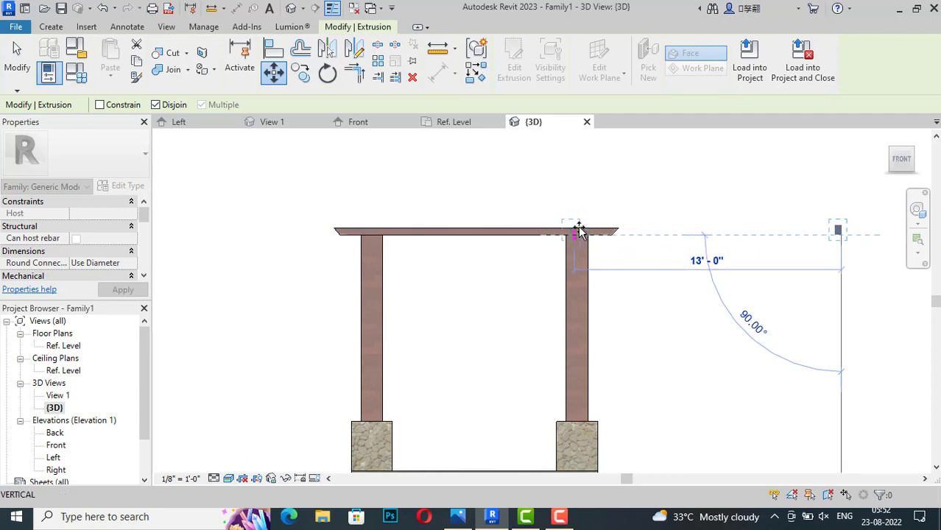
{"action": "left_click", "coordinate": [577, 234]}
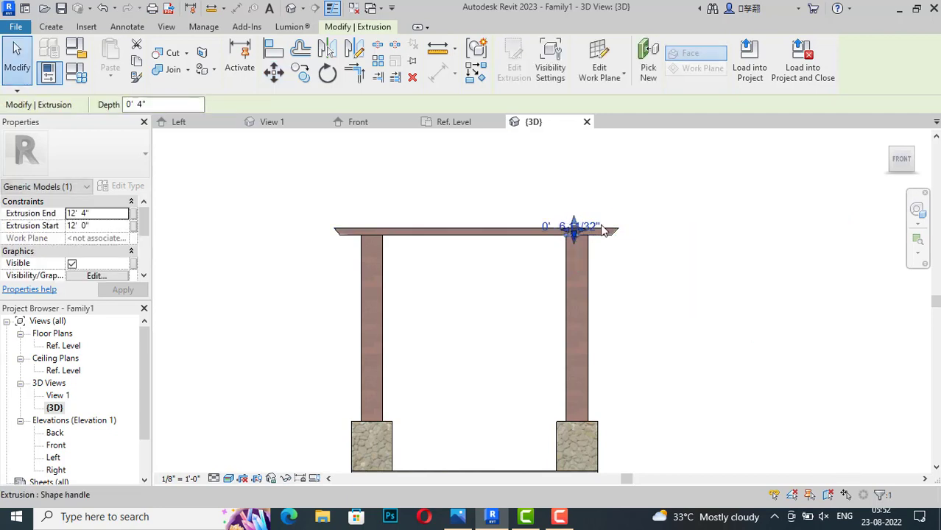
Step: Stretch the block's depth to 0' 7 21/32" using its shape handles
{"action": "scroll", "coordinate": [597, 227], "scroll_direction": "up", "scroll_amount": 3}
{"action": "scroll", "coordinate": [582, 230], "scroll_direction": "up", "scroll_amount": 3}
{"action": "scroll", "coordinate": [568, 233], "scroll_direction": "up", "scroll_amount": 2}
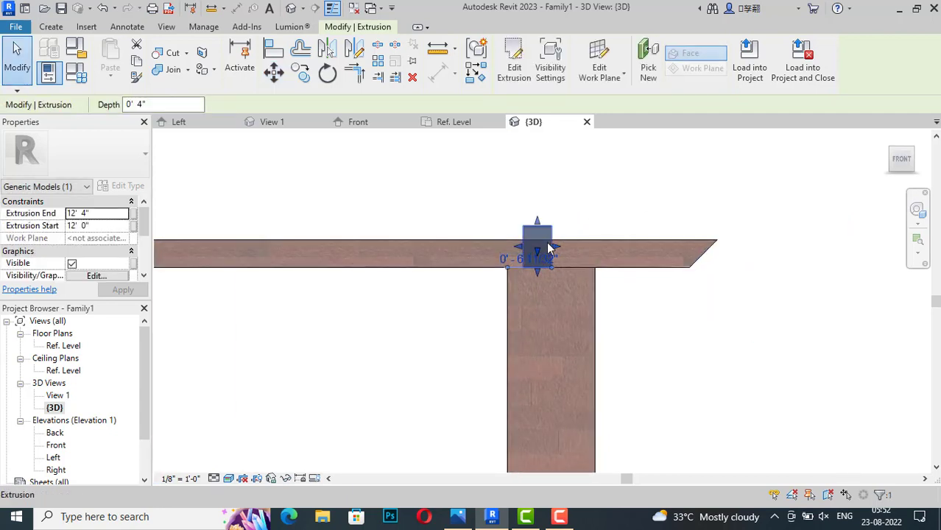
{"action": "left_click_drag", "start_coordinate": [557, 252], "coordinate": [578, 252]}
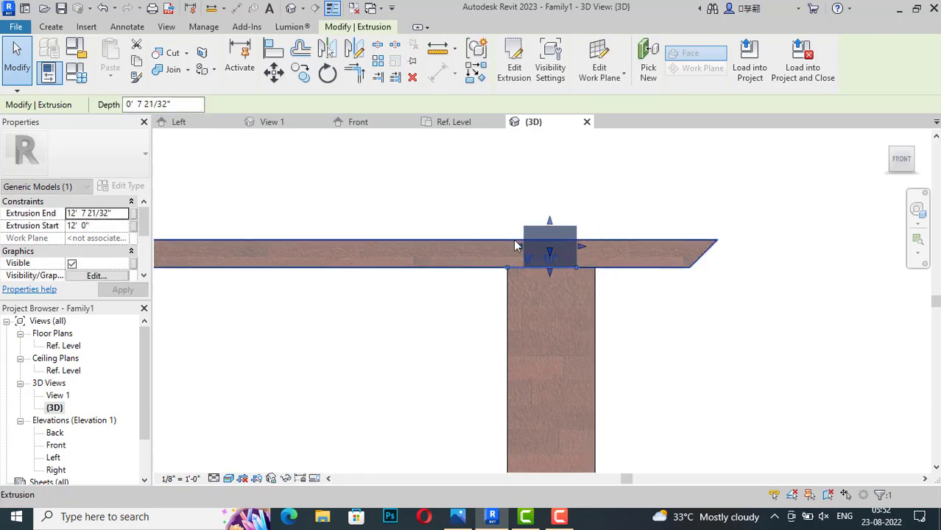
{"action": "left_click_drag", "start_coordinate": [519, 246], "coordinate": [520, 250]}
Step: Copy the block from above the right post onto the beam over the left post
{"action": "left_click", "coordinate": [613, 184]}
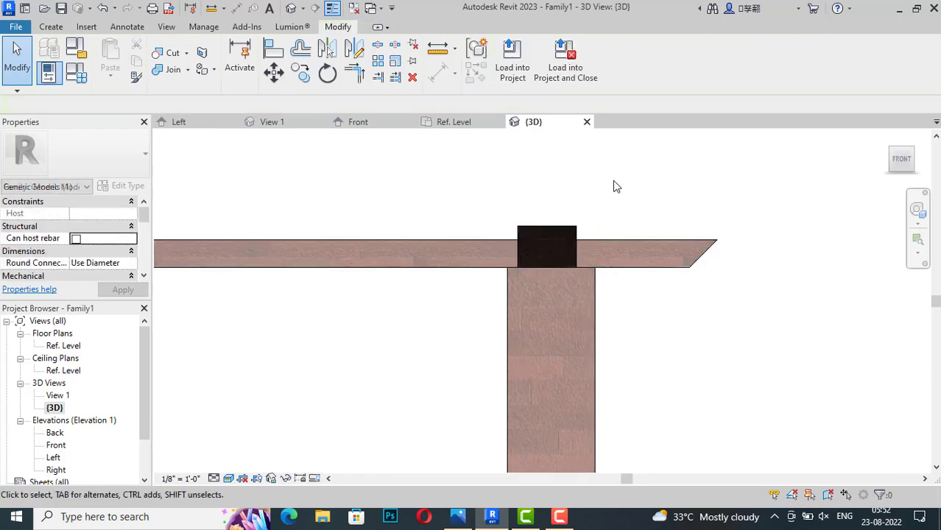
{"action": "left_click", "coordinate": [900, 158]}
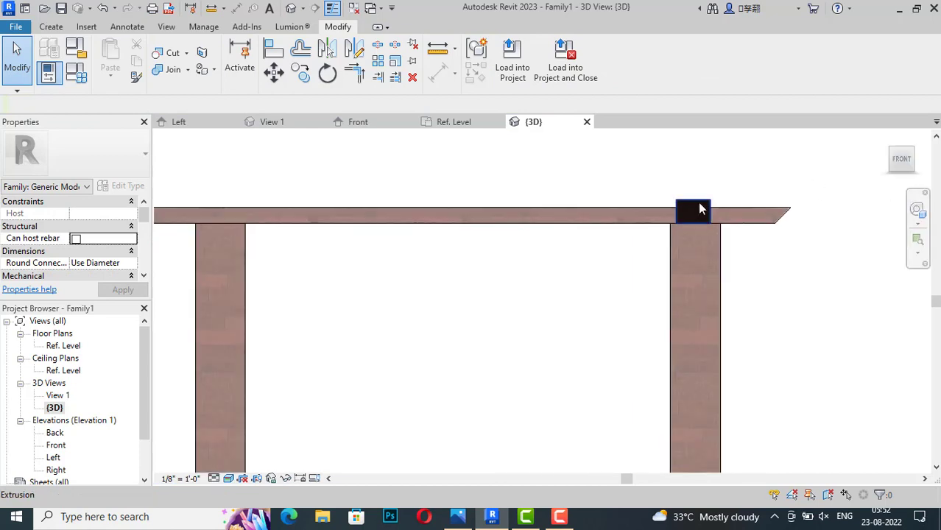
{"action": "left_click", "coordinate": [698, 203]}
{"action": "scroll", "coordinate": [707, 217], "scroll_direction": "down", "scroll_amount": 2}
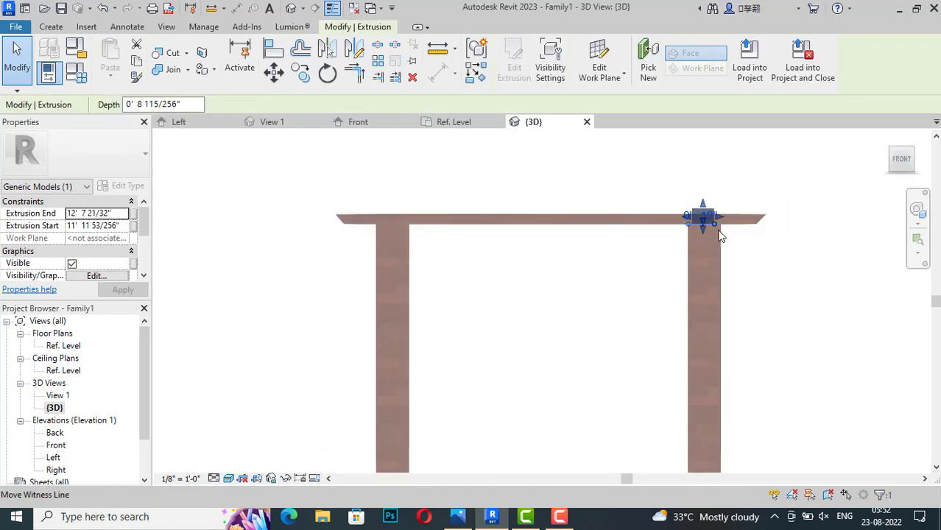
{"action": "left_click", "coordinate": [301, 72]}
{"action": "left_click", "coordinate": [691, 222]}
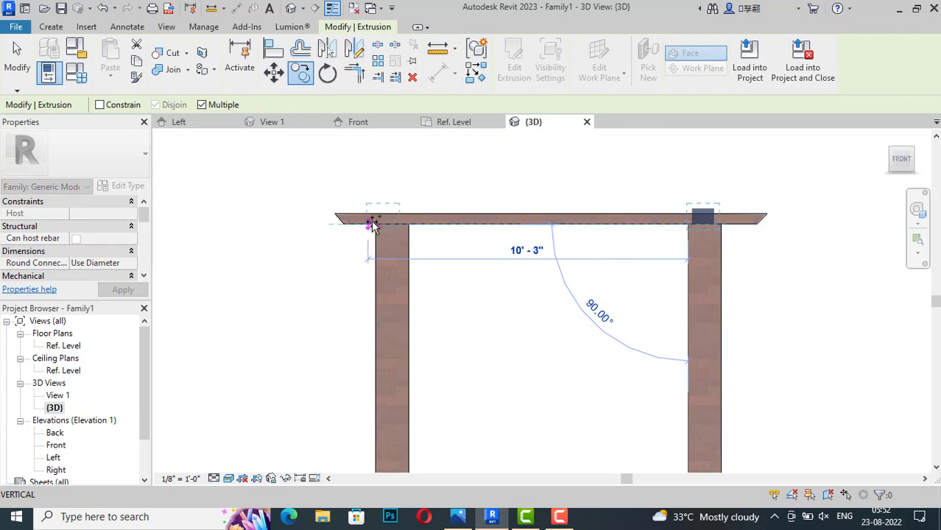
{"action": "left_click", "coordinate": [376, 222]}
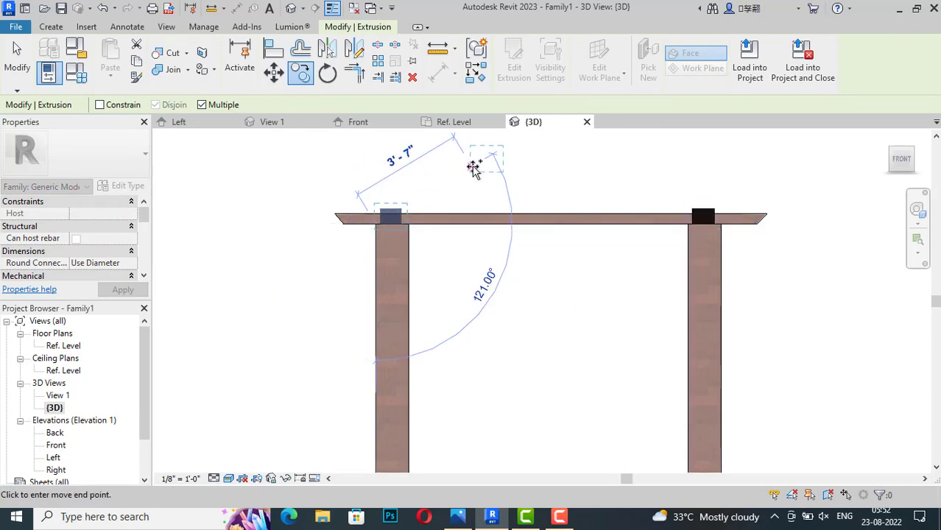
{"action": "key", "text": "Escape"}
{"action": "key", "text": "Escape"}
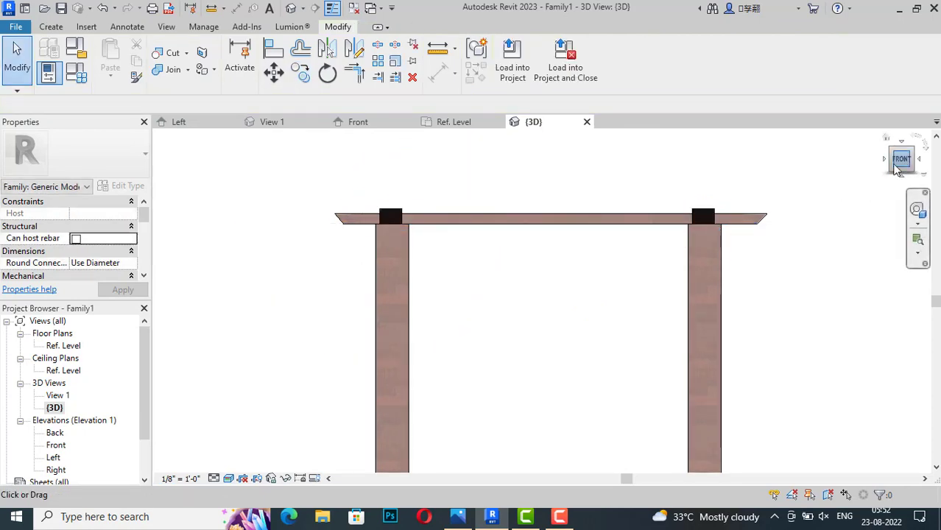
Step: Switch to an isometric view and compare the pergola against the reference photo
{"action": "left_click", "coordinate": [897, 168]}
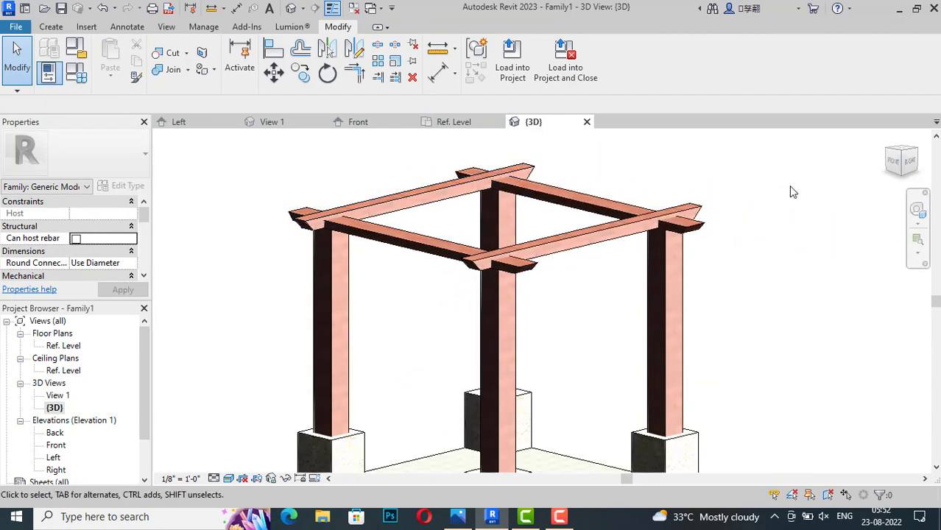
{"action": "scroll", "coordinate": [560, 213], "scroll_direction": "down", "scroll_amount": 2}
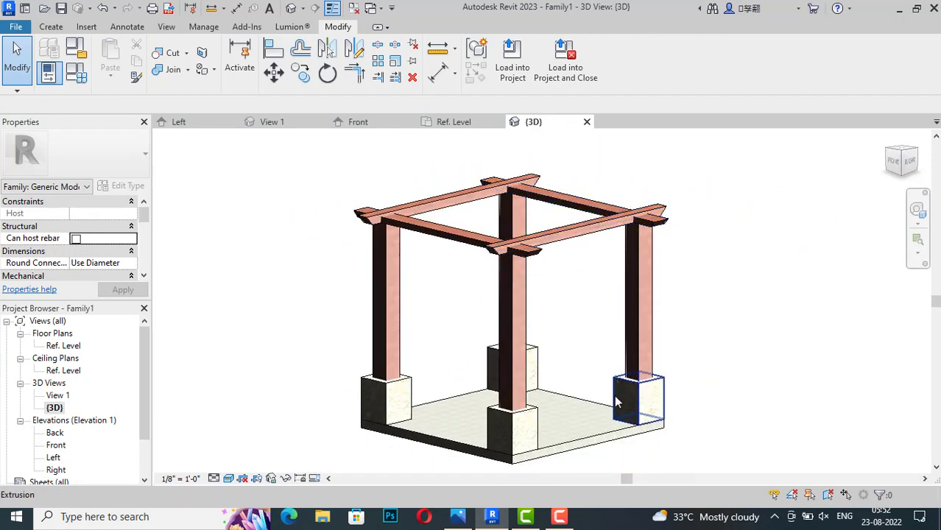
{"action": "left_click", "coordinate": [466, 515]}
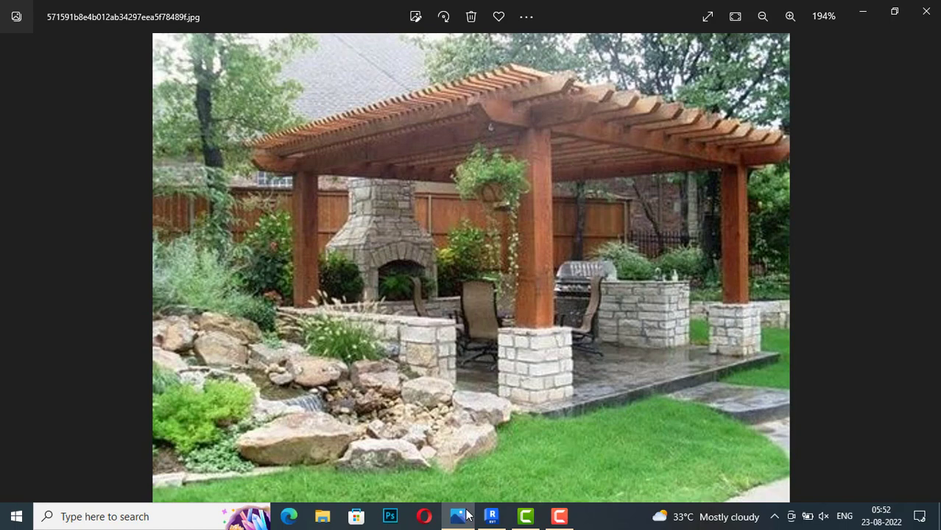
{"action": "left_click", "coordinate": [466, 515]}
{"action": "left_click", "coordinate": [466, 516]}
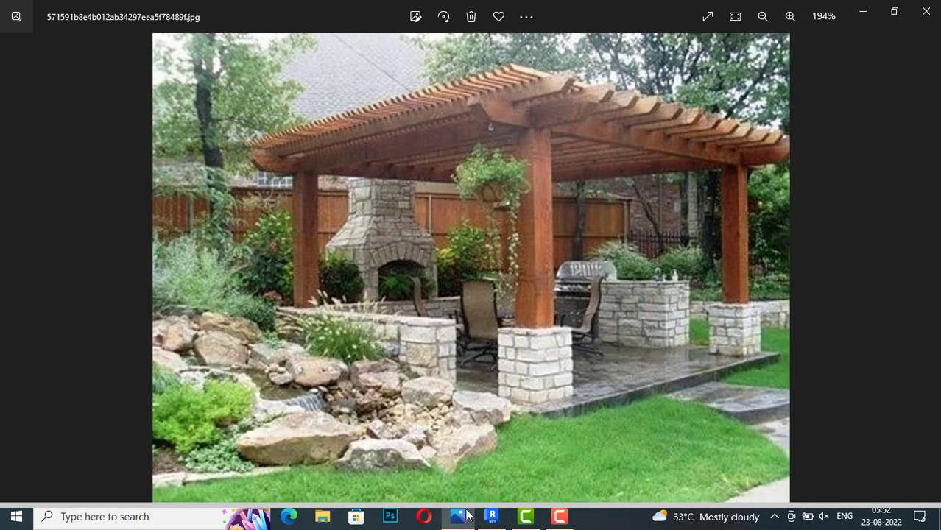
{"action": "left_click", "coordinate": [466, 515]}
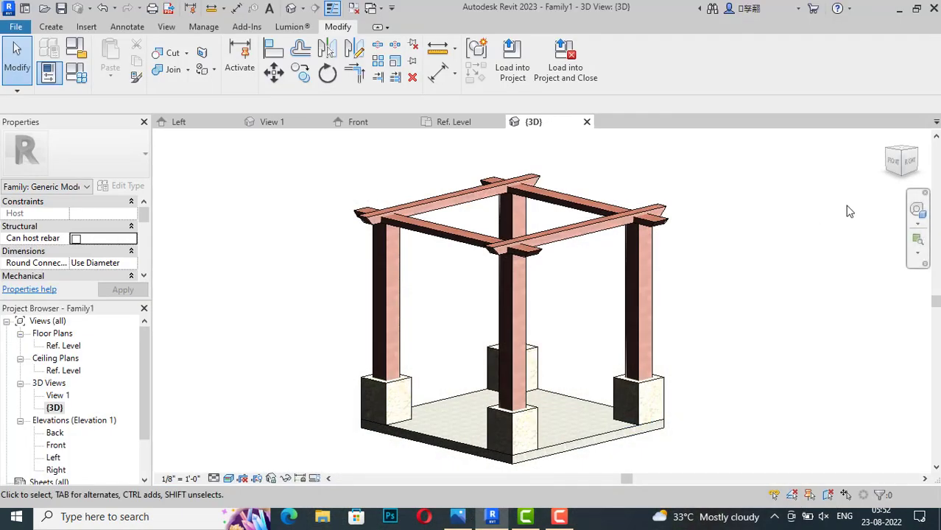
Step: Copy the angled-end front beam 0' 9" higher so it rests on the blocks over both columns
{"action": "left_click", "coordinate": [895, 162]}
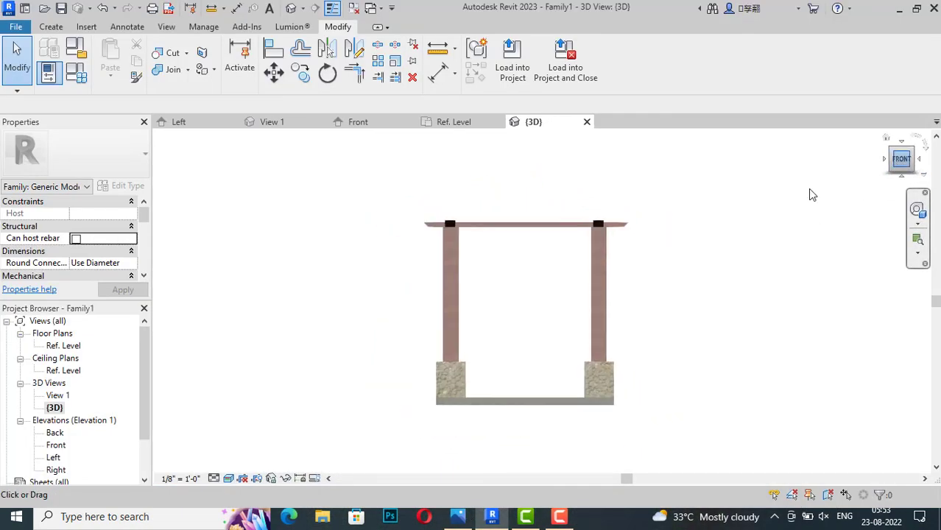
{"action": "scroll", "coordinate": [531, 214], "scroll_direction": "up", "scroll_amount": 2}
{"action": "scroll", "coordinate": [537, 205], "scroll_direction": "up", "scroll_amount": 2}
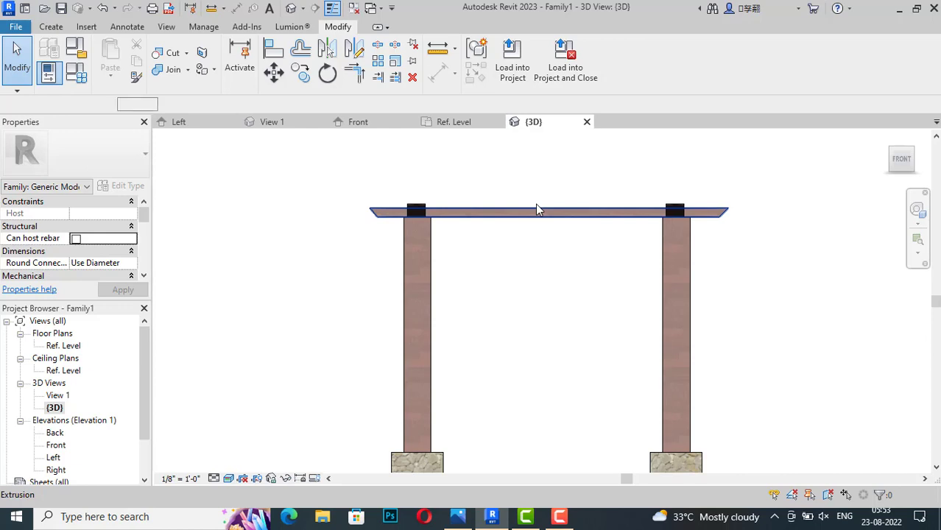
{"action": "left_click", "coordinate": [536, 206]}
{"action": "key", "text": "m"}
{"action": "key", "text": "v"}
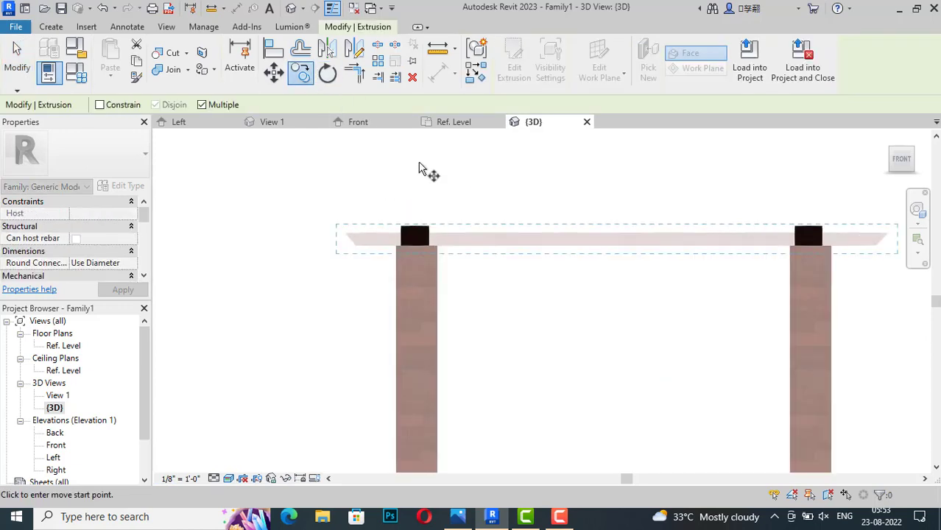
{"action": "scroll", "coordinate": [420, 254], "scroll_direction": "up", "scroll_amount": 2}
{"action": "left_click", "coordinate": [412, 271]}
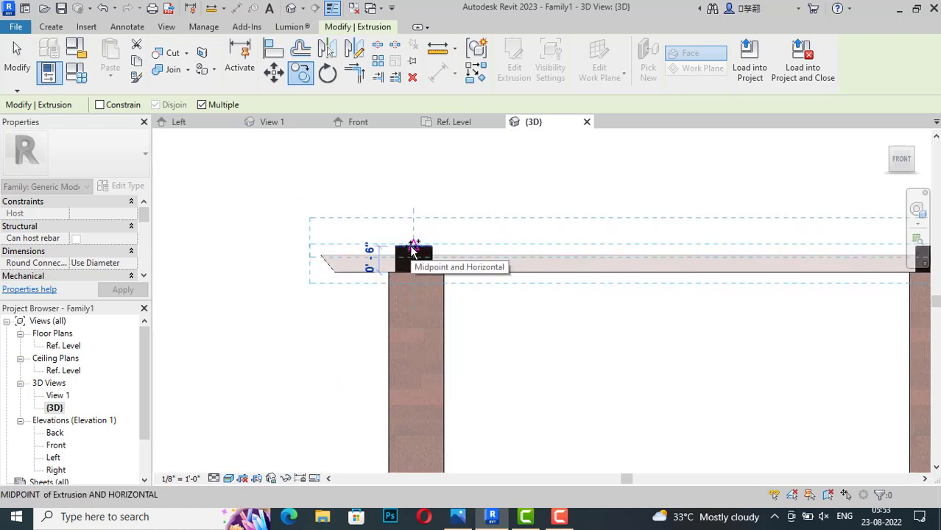
{"action": "left_click", "coordinate": [412, 250]}
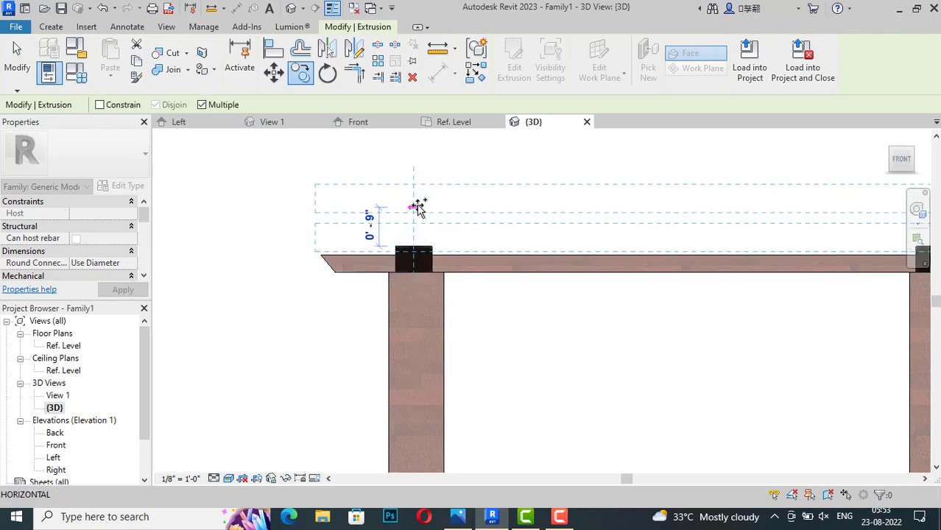
{"action": "key", "text": "Escape"}
{"action": "key", "text": "Escape"}
{"action": "scroll", "coordinate": [197, 226], "scroll_direction": "down", "scroll_amount": 2}
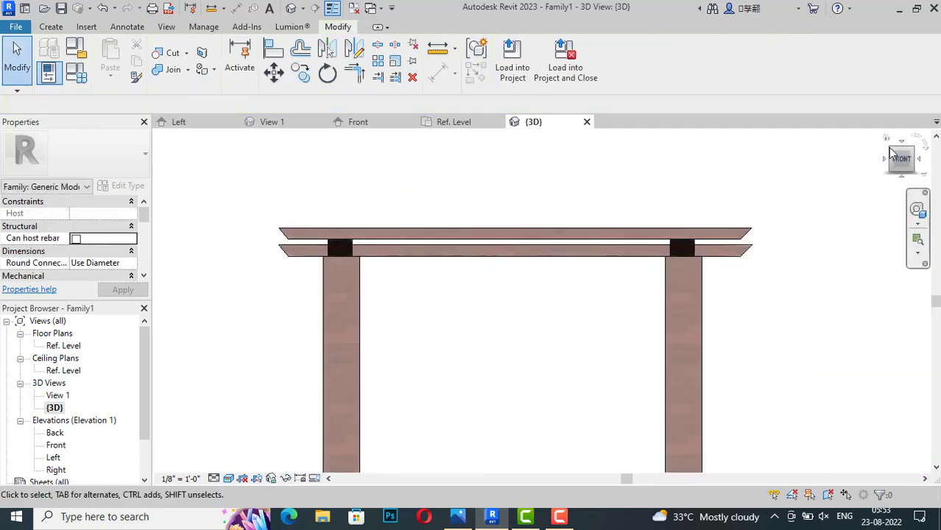
Step: Raise the top front beam's underside until the beam is about 0' 6" deep
{"action": "mouse_move", "coordinate": [900, 157]}
{"action": "left_mouse_down"}
{"action": "mouse_move", "coordinate": [812, 196]}
{"action": "mouse_move", "coordinate": [814, 168]}
{"action": "left_mouse_up"}
{"action": "scroll", "coordinate": [391, 298], "scroll_direction": "up", "scroll_amount": 3}
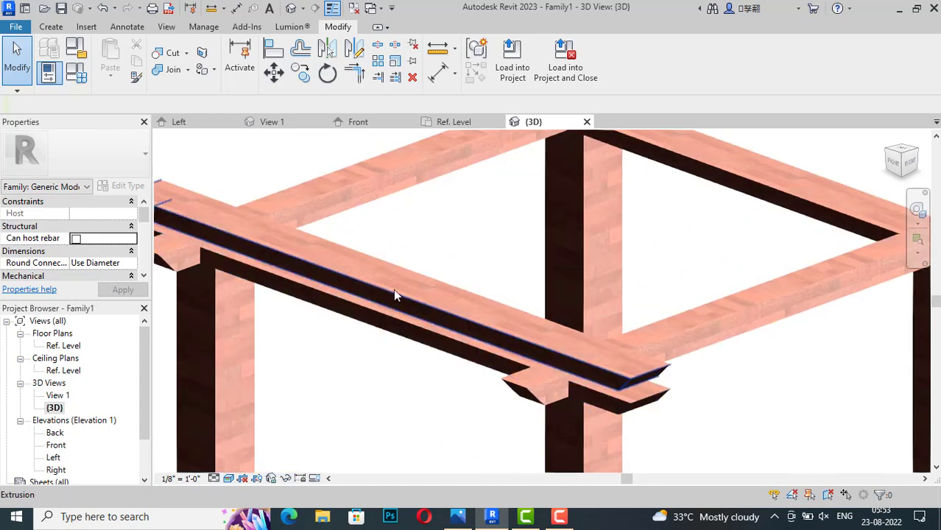
{"action": "left_click", "coordinate": [394, 289]}
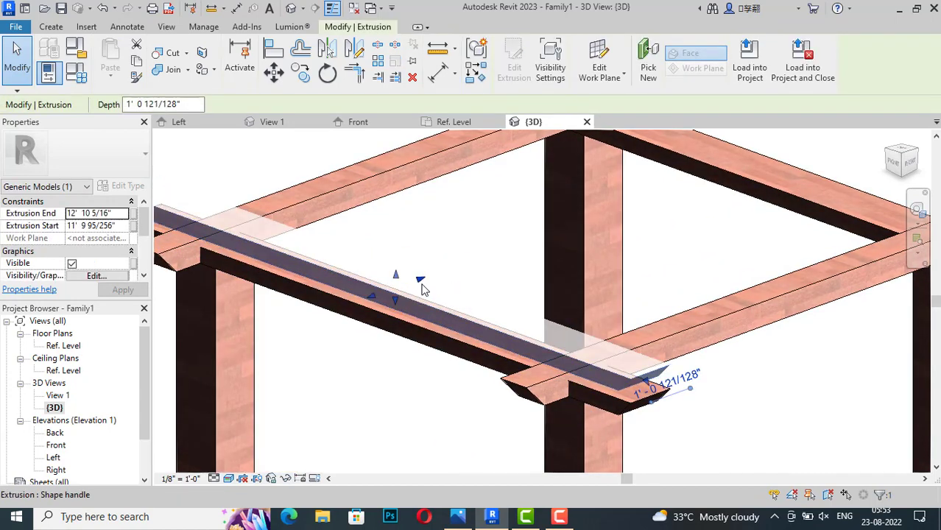
{"action": "mouse_move", "coordinate": [423, 290]}
{"action": "left_mouse_down"}
{"action": "mouse_move", "coordinate": [406, 300]}
{"action": "mouse_move", "coordinate": [406, 284]}
{"action": "left_mouse_up"}
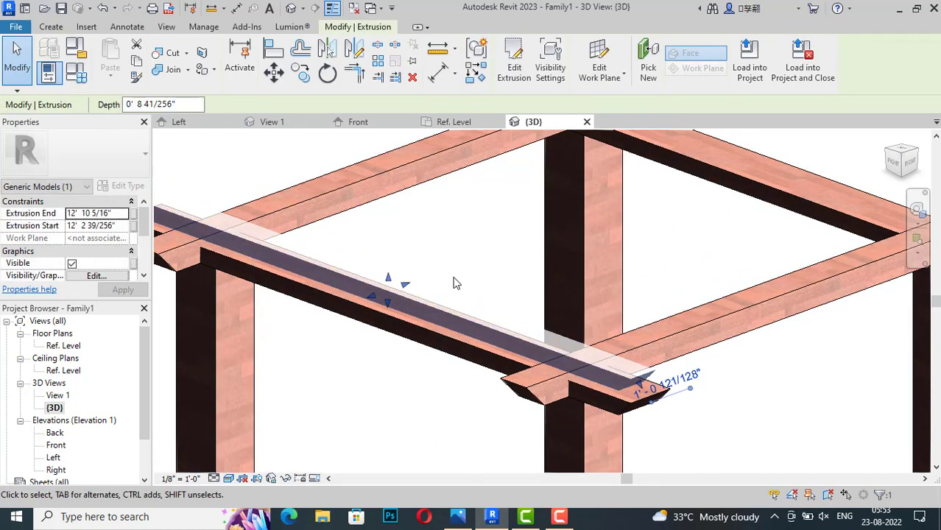
{"action": "left_click", "coordinate": [454, 283]}
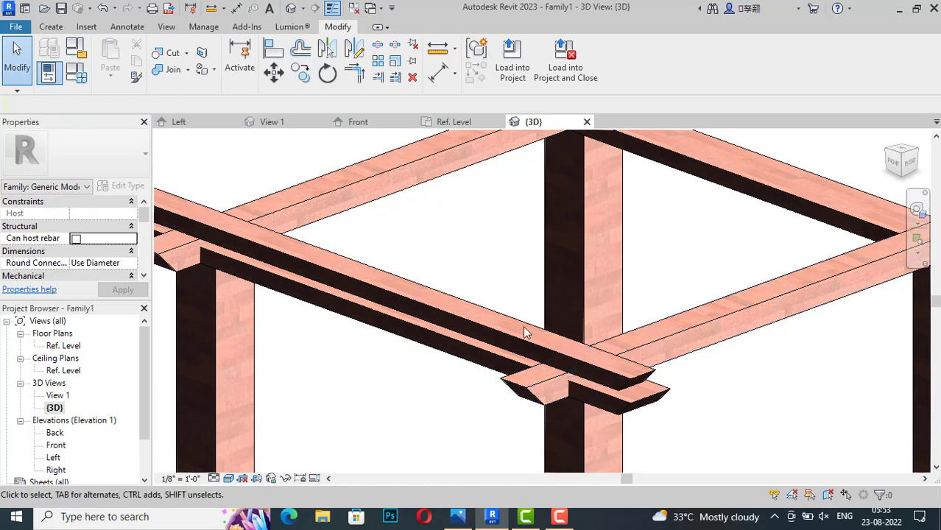
{"action": "left_click", "coordinate": [434, 294]}
{"action": "left_click_drag", "start_coordinate": [435, 294], "coordinate": [394, 287]}
{"action": "left_click", "coordinate": [493, 246]}
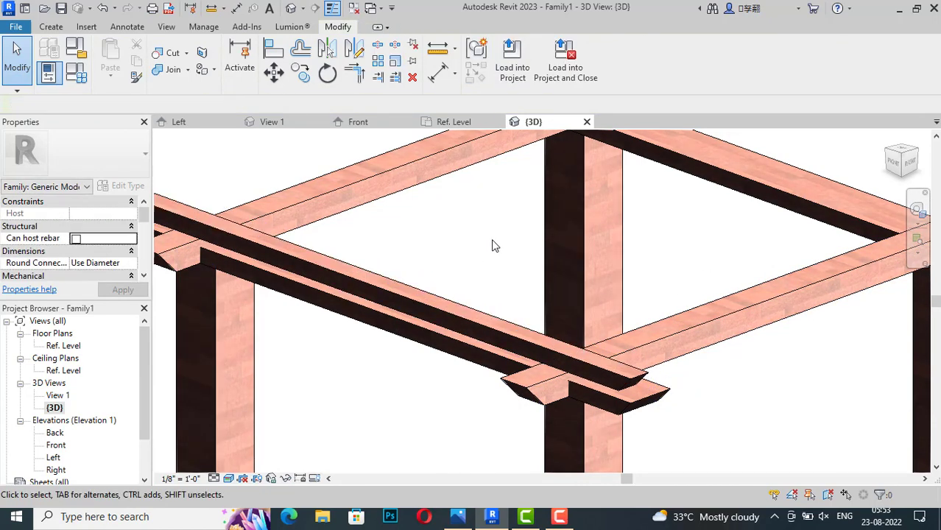
{"action": "scroll", "coordinate": [493, 246], "scroll_direction": "down", "scroll_amount": 3}
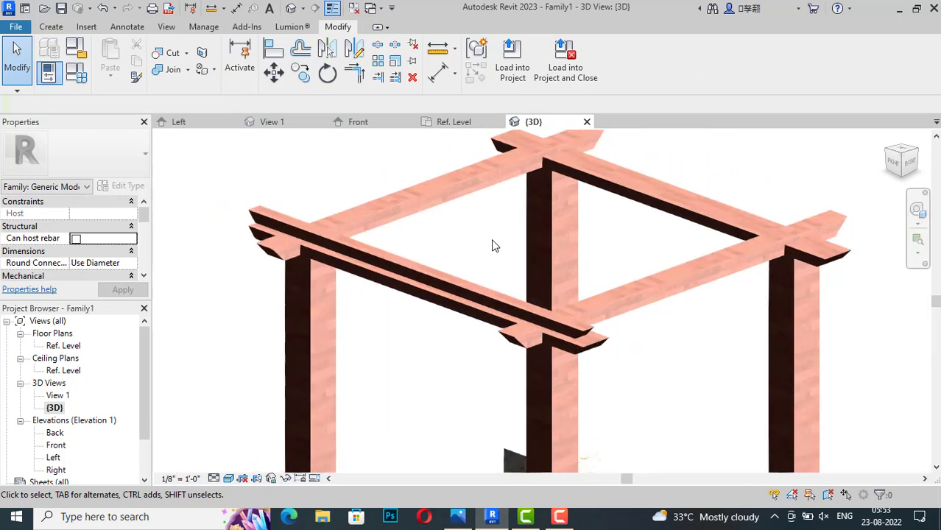
{"action": "left_click", "coordinate": [425, 271]}
{"action": "left_click_drag", "start_coordinate": [424, 271], "coordinate": [422, 270]}
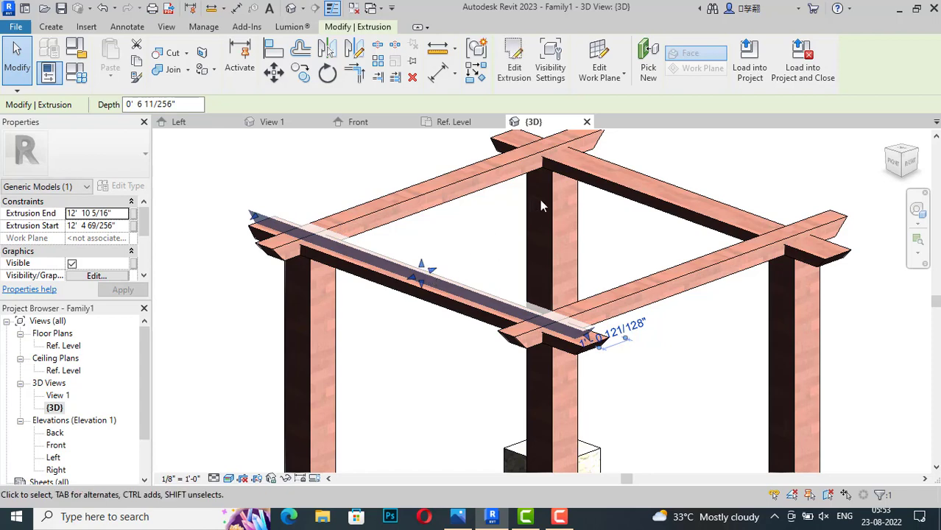
{"action": "key", "text": "Escape"}
{"action": "scroll", "coordinate": [540, 200], "scroll_direction": "down", "scroll_amount": 2}
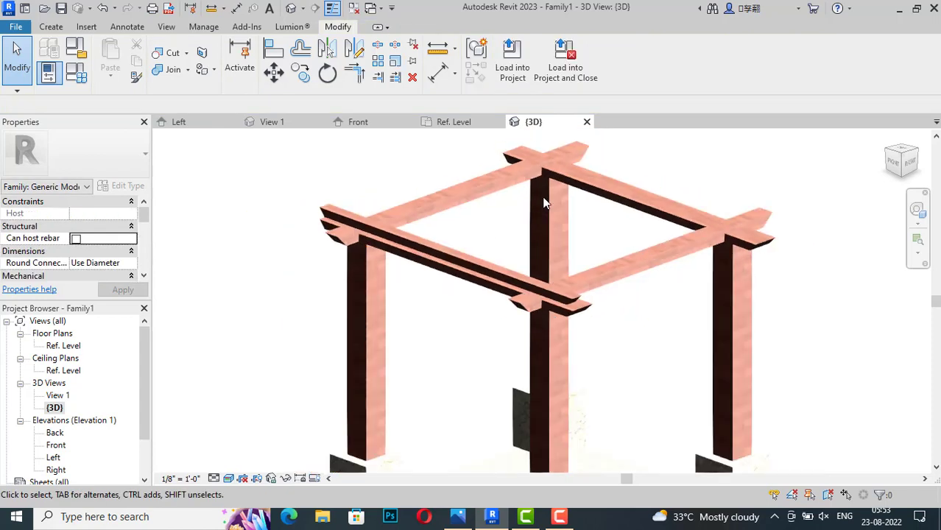
Step: From the Right view, array the top block into 12 evenly spaced purlins reaching the far column
{"action": "left_click", "coordinate": [919, 155]}
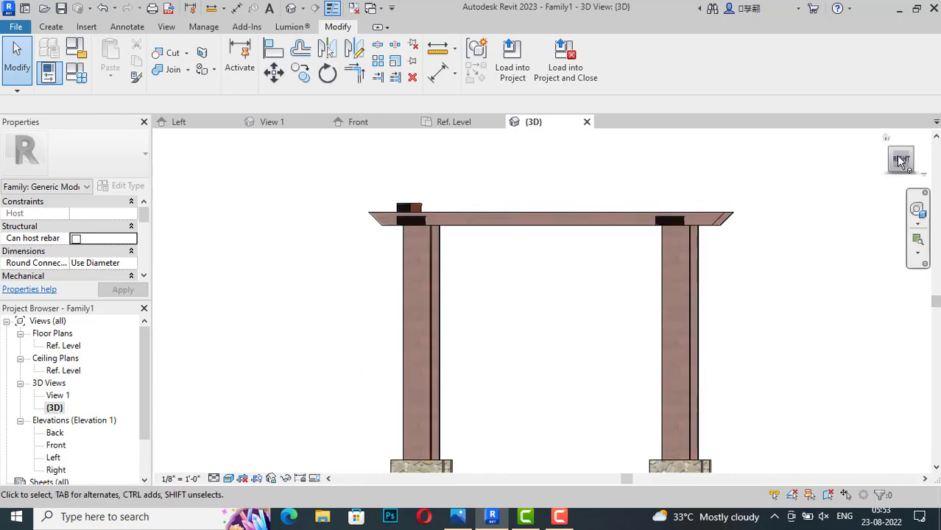
{"action": "left_click", "coordinate": [902, 160]}
{"action": "scroll", "coordinate": [502, 266], "scroll_direction": "up", "scroll_amount": 2}
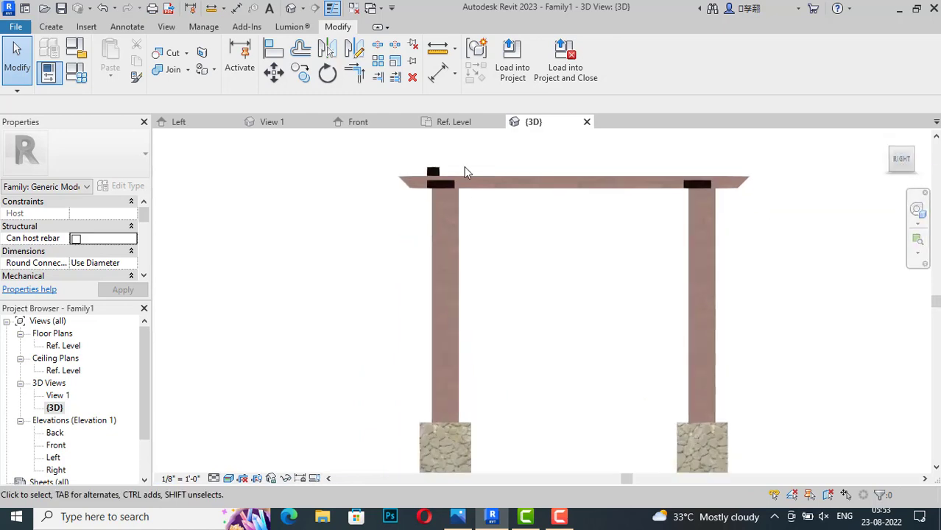
{"action": "scroll", "coordinate": [464, 171], "scroll_direction": "up", "scroll_amount": 1}
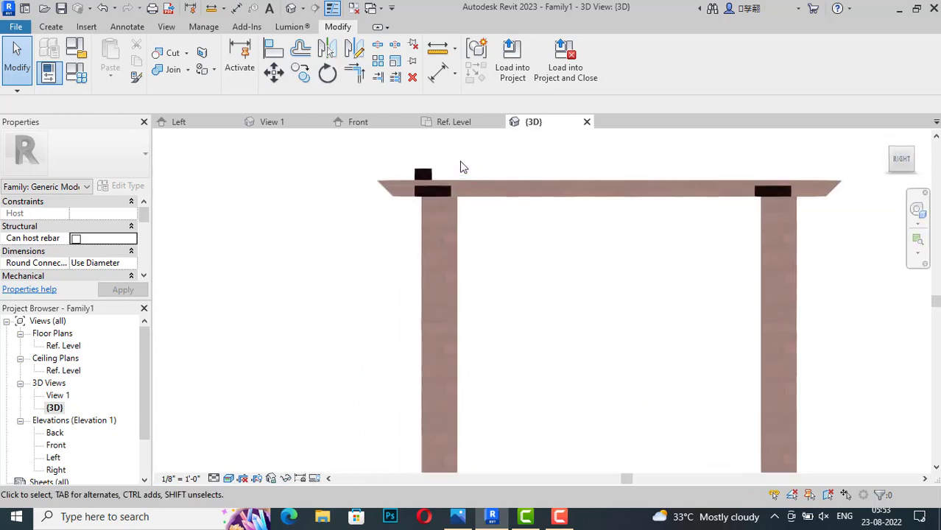
{"action": "left_click", "coordinate": [424, 174]}
{"action": "left_click", "coordinate": [378, 62]}
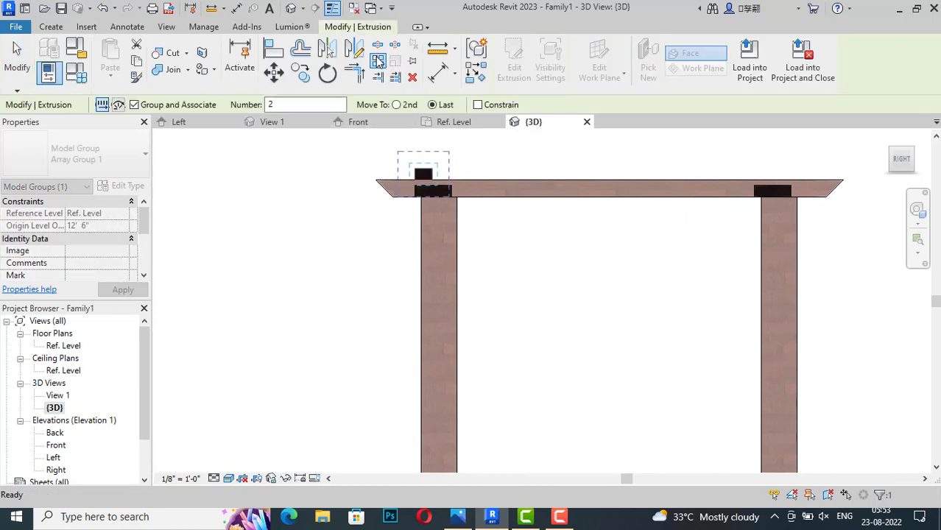
{"action": "double_click", "coordinate": [266, 104]}
{"action": "type", "text": "12"}
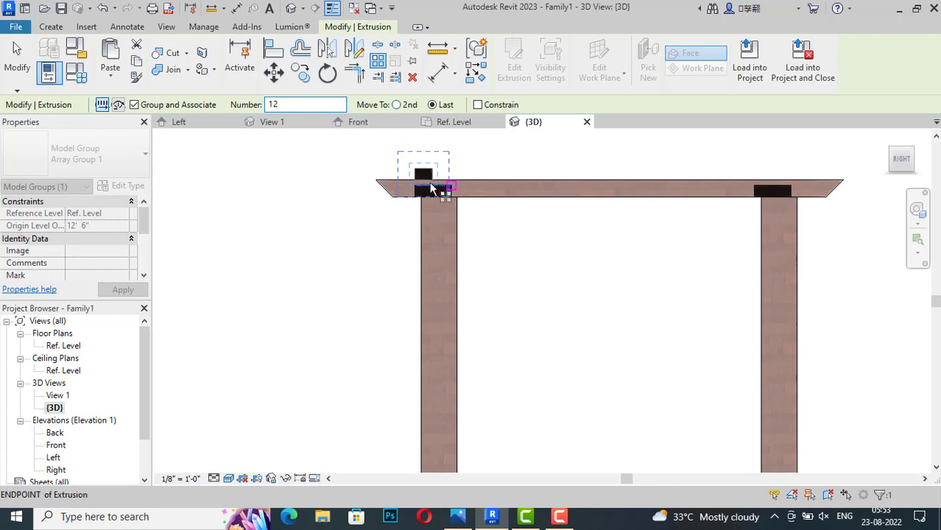
{"action": "left_click", "coordinate": [414, 180]}
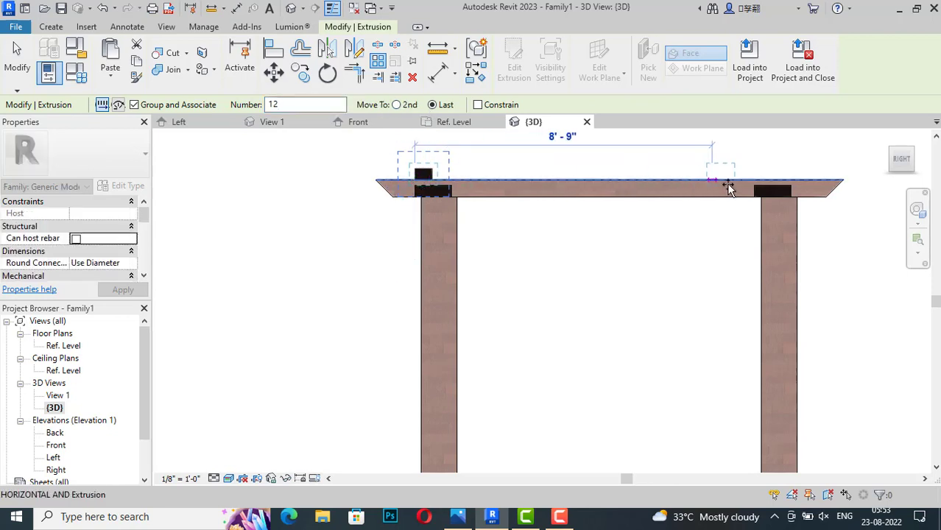
{"action": "left_click", "coordinate": [790, 176]}
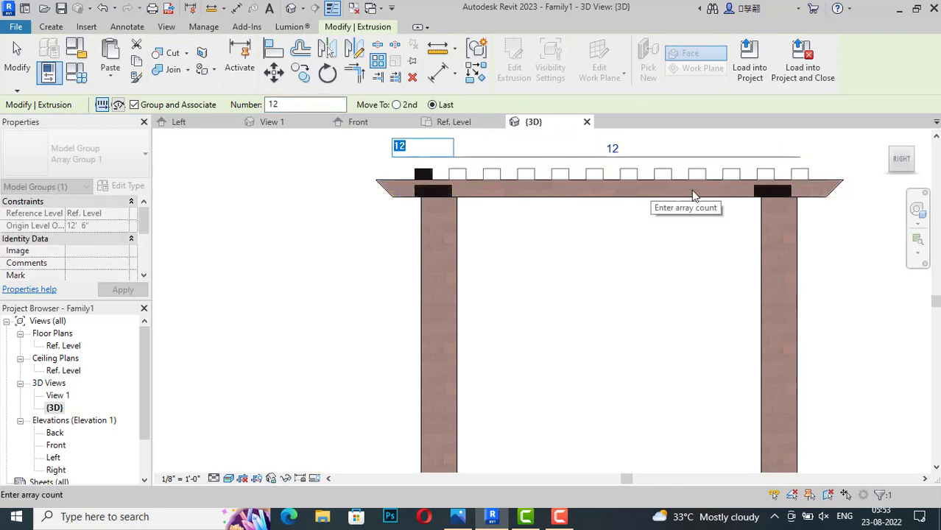
{"action": "key", "text": "Return"}
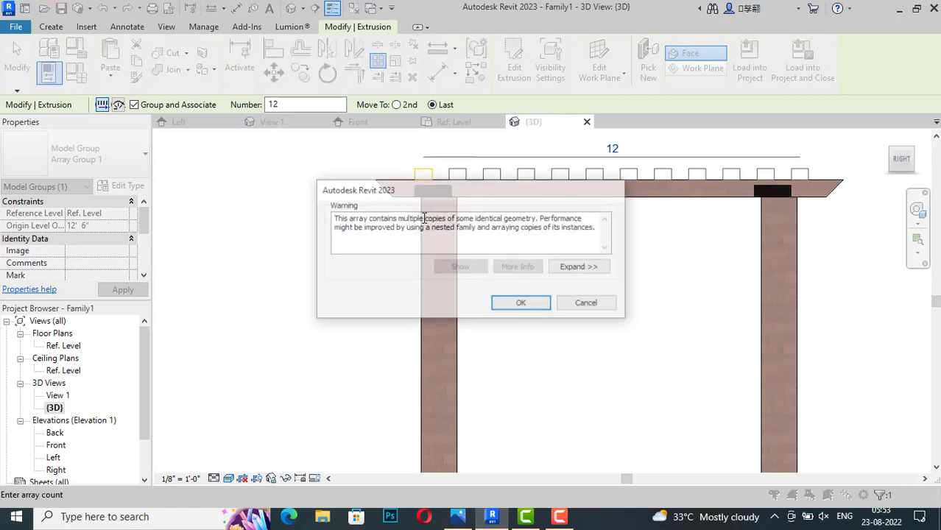
{"action": "left_click", "coordinate": [529, 303]}
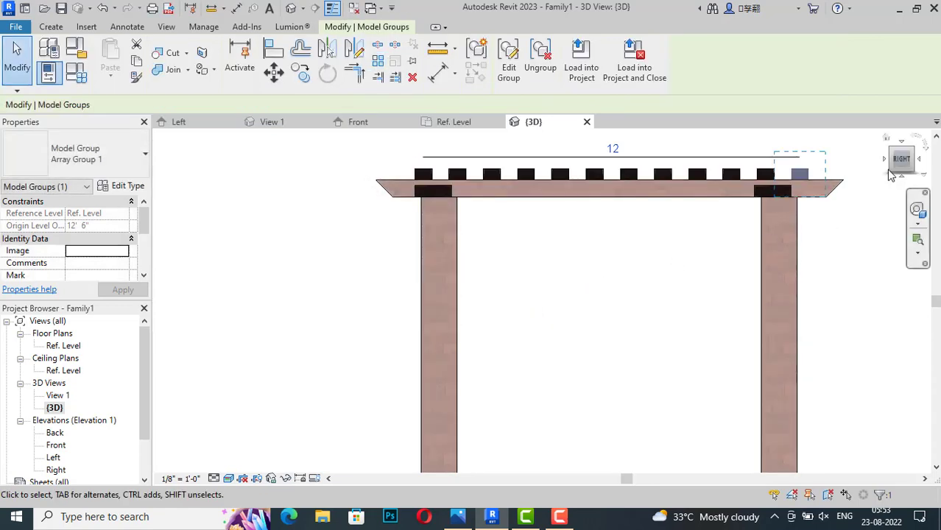
{"action": "mouse_move", "coordinate": [902, 159]}
{"action": "left_mouse_down"}
{"action": "mouse_move", "coordinate": [163, 174]}
{"action": "mouse_move", "coordinate": [179, 168]}
{"action": "left_mouse_up"}
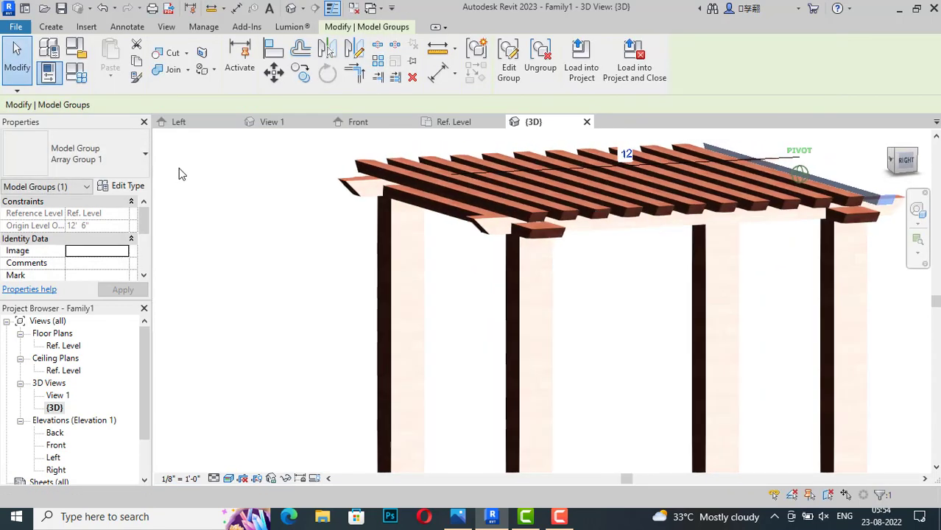
{"action": "key", "text": "Escape"}
{"action": "key", "text": "Escape"}
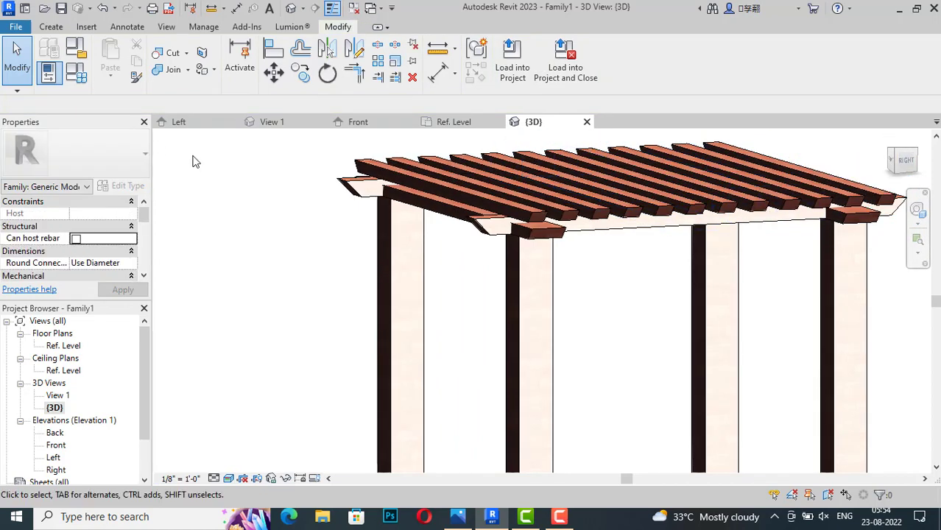
{"action": "scroll", "coordinate": [258, 179], "scroll_direction": "down", "scroll_amount": 2}
{"action": "scroll", "coordinate": [273, 177], "scroll_direction": "down", "scroll_amount": 1}
{"action": "scroll", "coordinate": [280, 174], "scroll_direction": "down", "scroll_amount": 1}
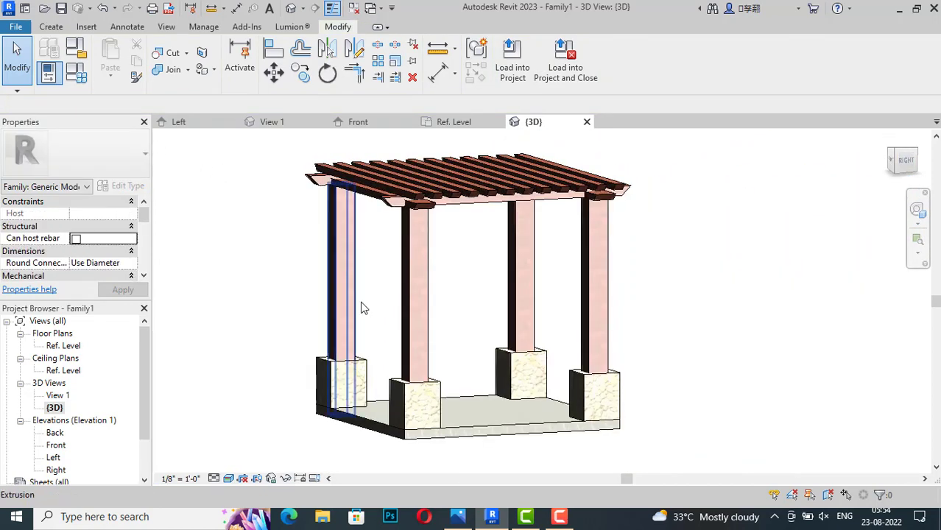
{"action": "left_click", "coordinate": [459, 515]}
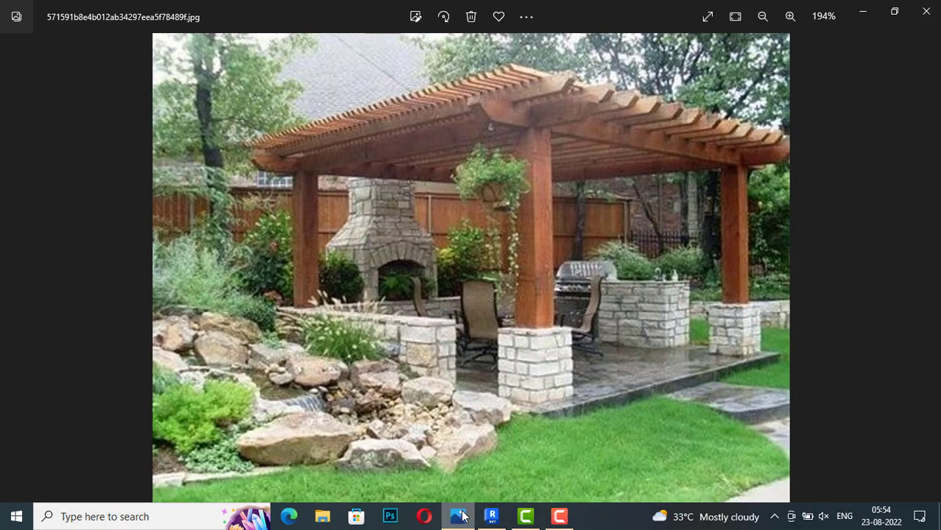
{"action": "left_click", "coordinate": [458, 516]}
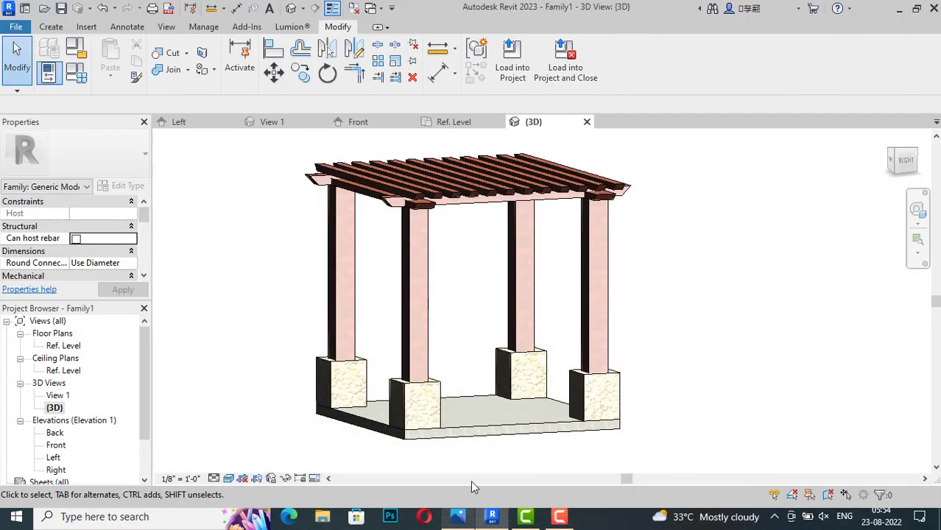
{"action": "mouse_move", "coordinate": [903, 161]}
{"action": "left_click", "coordinate": [926, 170]}
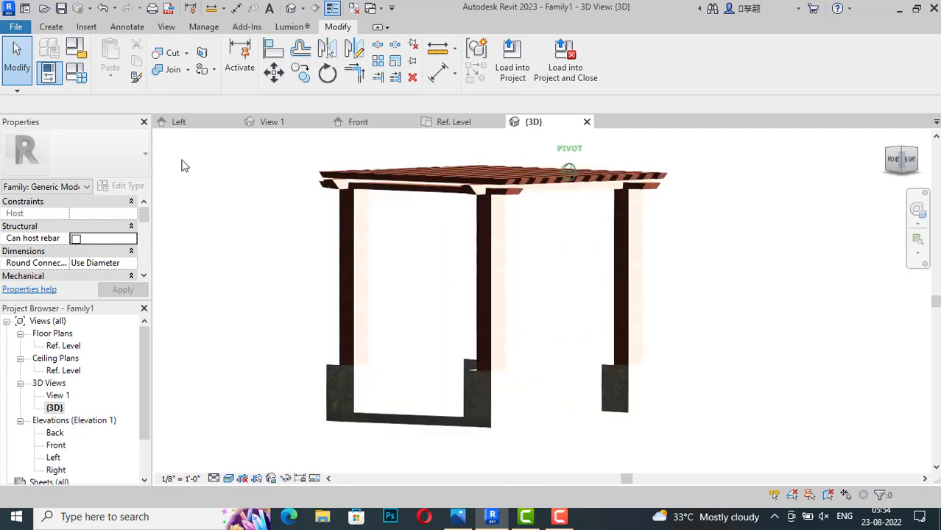
{"action": "middle_click_drag", "start_coordinate": [355, 187], "coordinate": [360, 191], "text": "shift"}
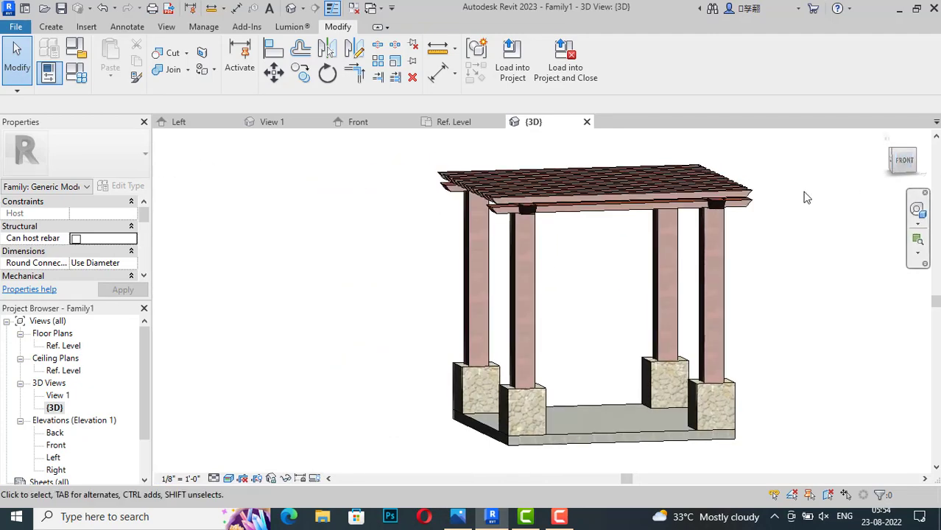
{"action": "scroll", "coordinate": [798, 193], "scroll_direction": "up", "scroll_amount": 2}
{"action": "scroll", "coordinate": [726, 266], "scroll_direction": "up", "scroll_amount": 2}
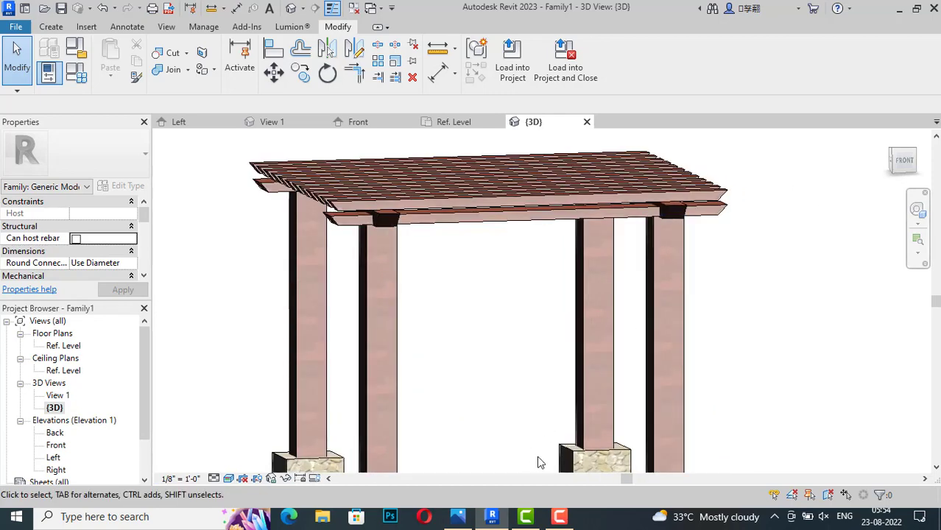
{"action": "left_click", "coordinate": [455, 519]}
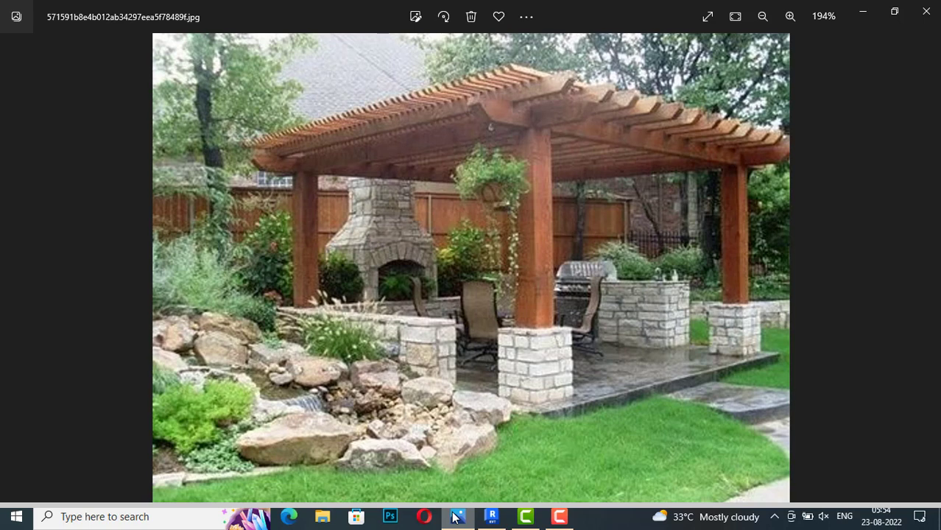
{"action": "left_click", "coordinate": [454, 517]}
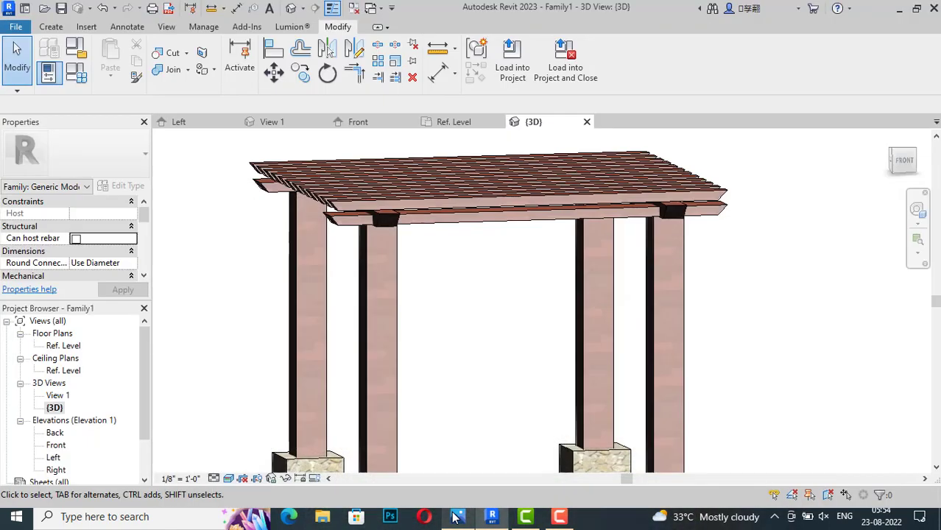
Step: Edit Array Group 1 and stretch its rafter so all 12 arrayed slats grow together
{"action": "left_click", "coordinate": [907, 169]}
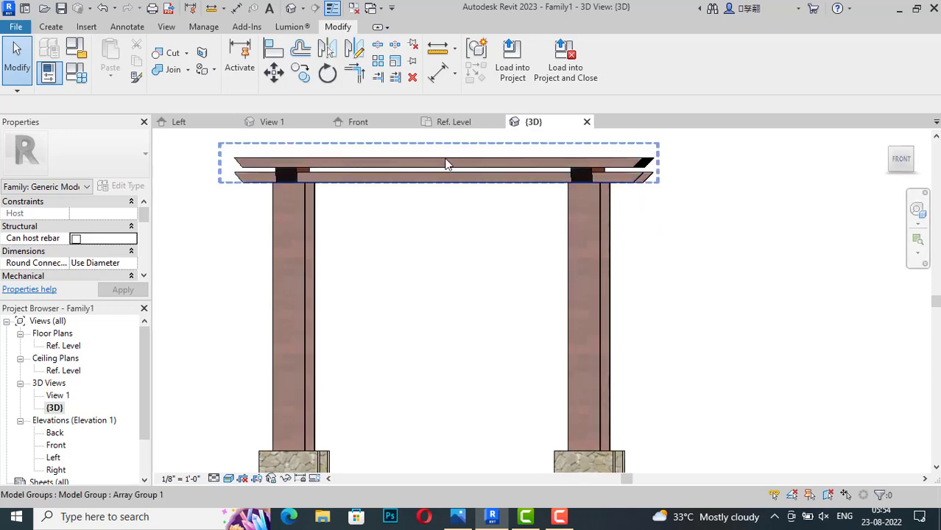
{"action": "left_click", "coordinate": [445, 164]}
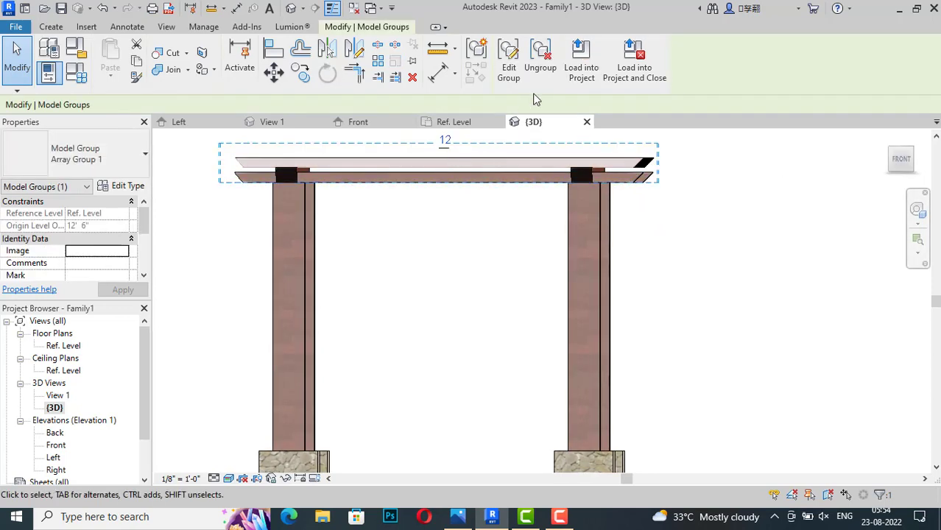
{"action": "left_click", "coordinate": [508, 65]}
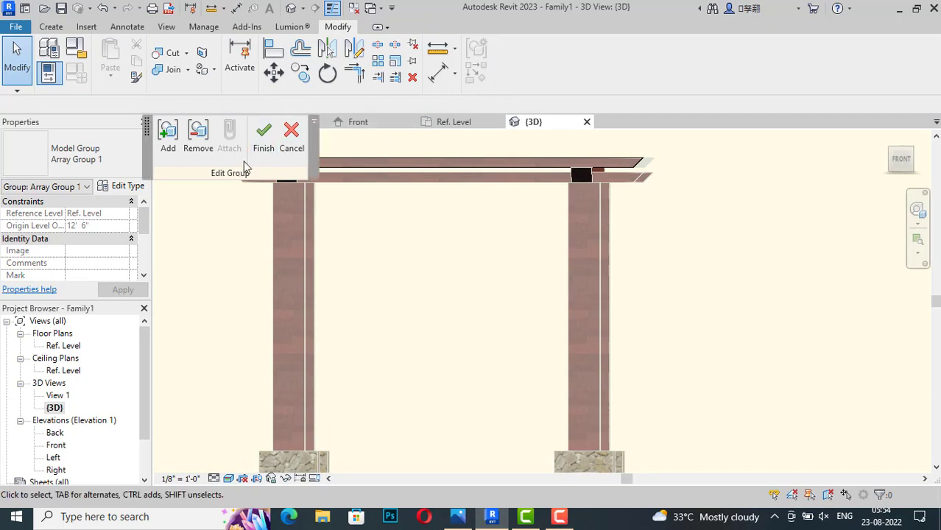
{"action": "left_click", "coordinate": [393, 159]}
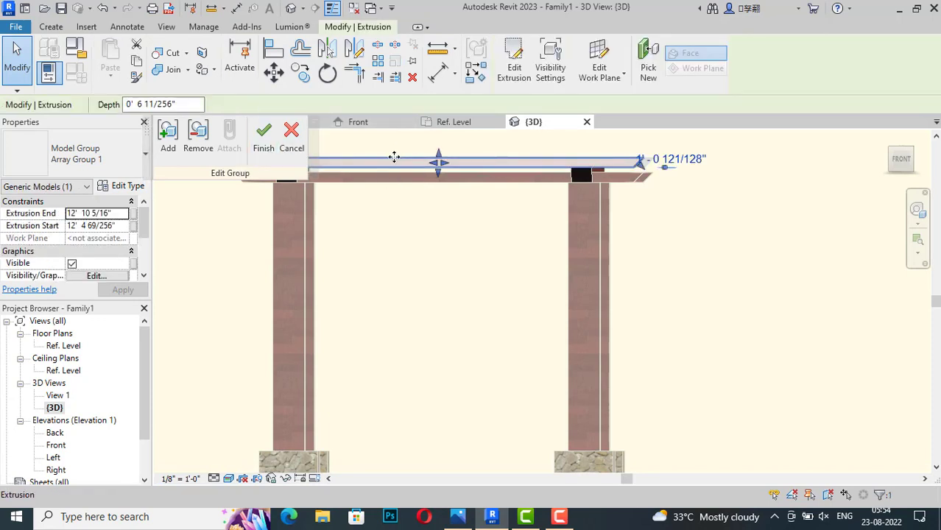
{"action": "left_click_drag", "start_coordinate": [438, 156], "coordinate": [439, 156]}
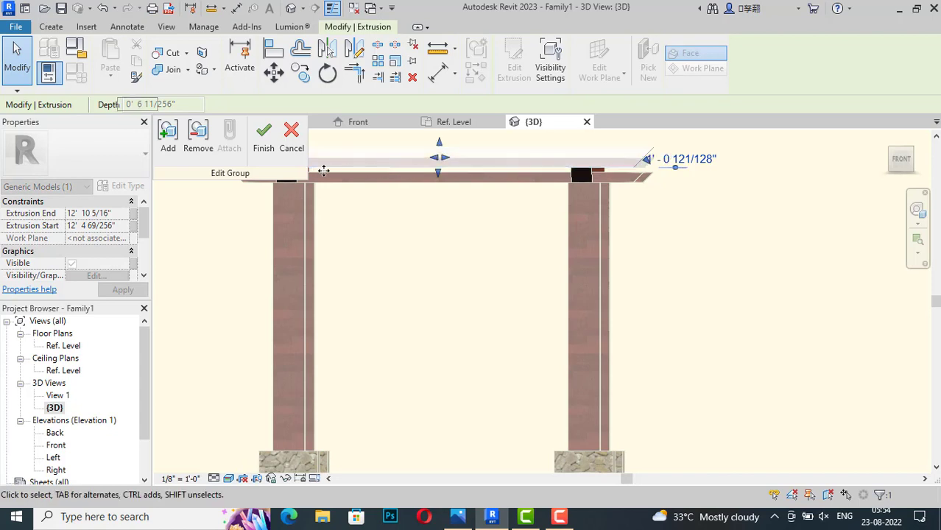
{"action": "left_click", "coordinate": [260, 149]}
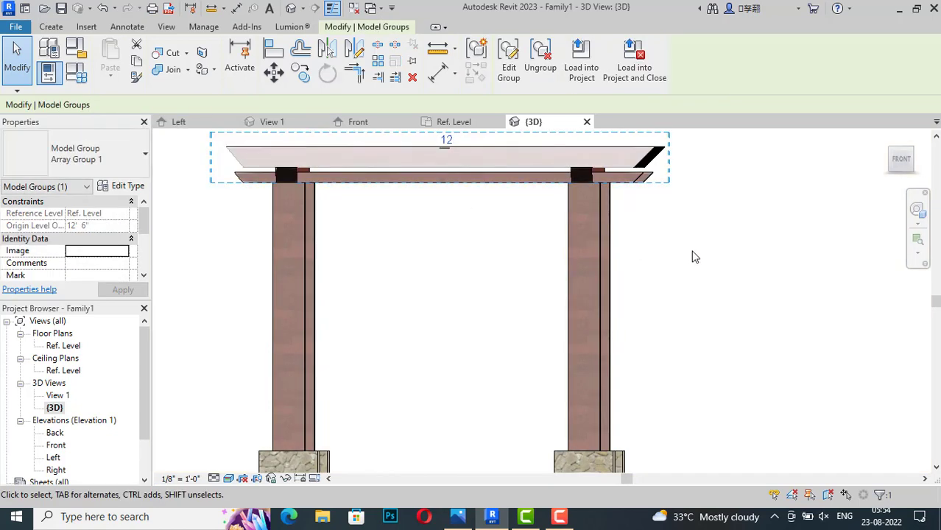
{"action": "left_click", "coordinate": [733, 243]}
{"action": "mouse_move", "coordinate": [904, 159]}
{"action": "left_mouse_down"}
{"action": "mouse_move", "coordinate": [870, 177]}
{"action": "mouse_move", "coordinate": [756, 173]}
{"action": "left_mouse_up"}
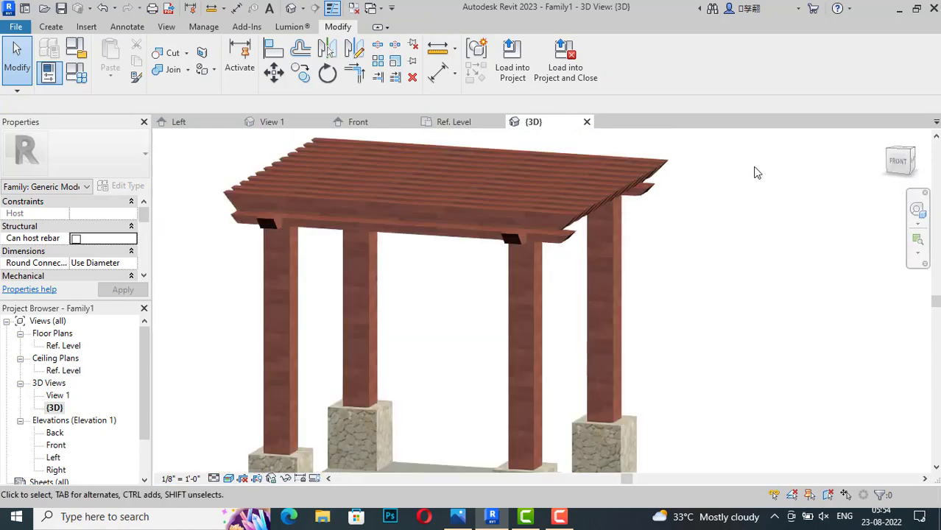
{"action": "scroll", "coordinate": [755, 168], "scroll_direction": "down", "scroll_amount": 2}
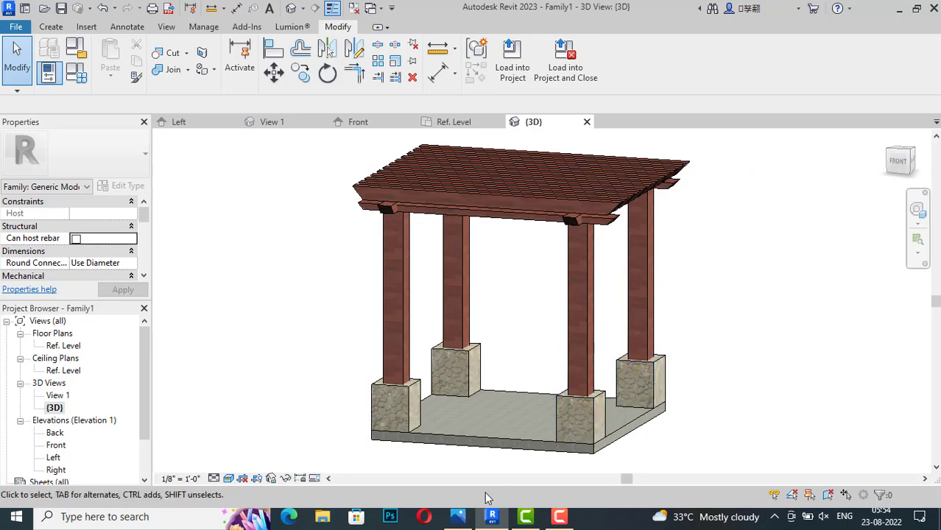
{"action": "left_click", "coordinate": [456, 519]}
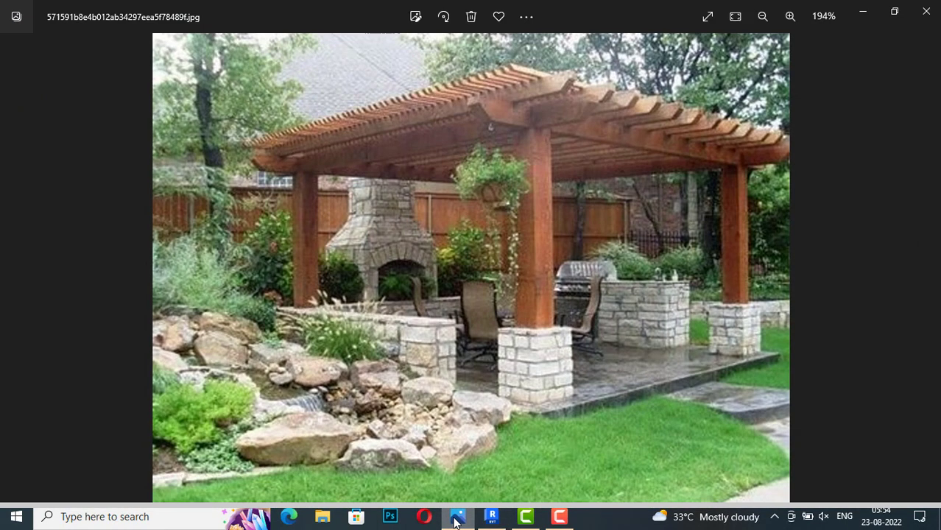
{"action": "left_click", "coordinate": [456, 519]}
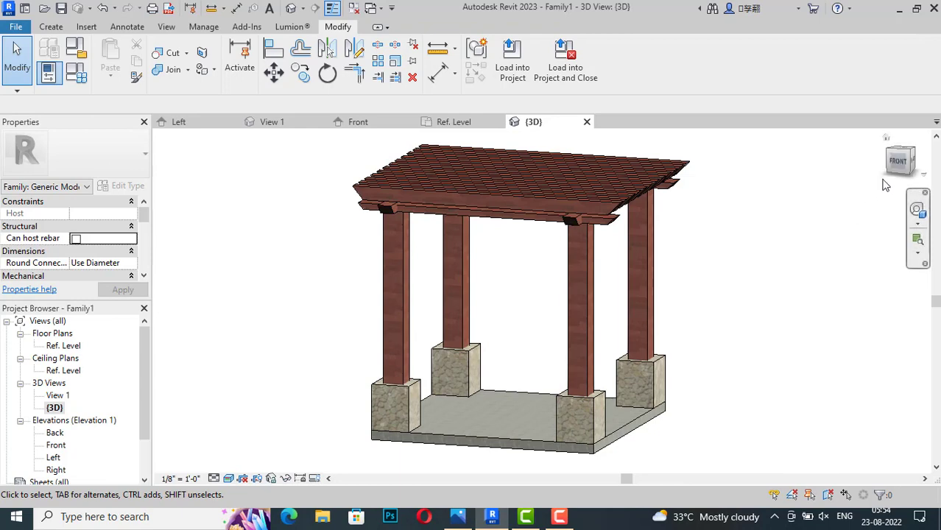
{"action": "left_click", "coordinate": [883, 160]}
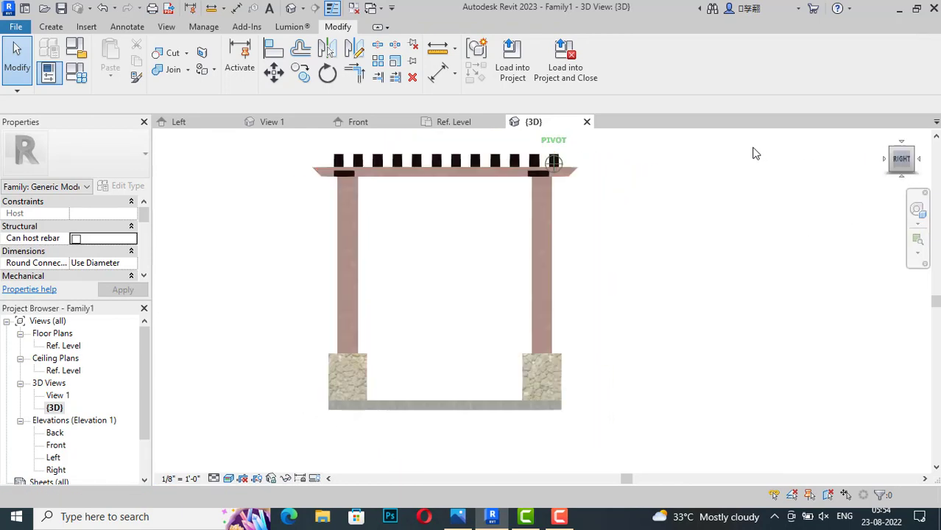
{"action": "left_click", "coordinate": [903, 169]}
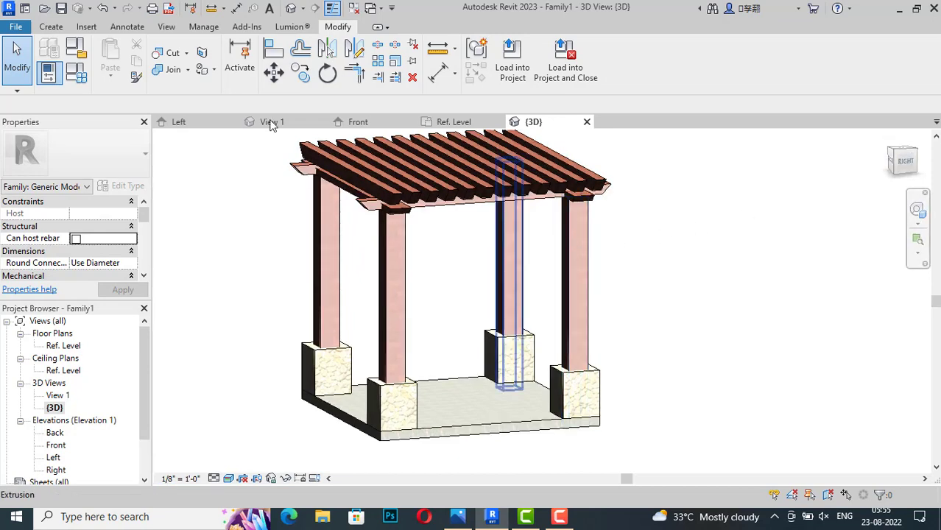
Step: Start a new extrusion with its work plane set on a column face
{"action": "left_click", "coordinate": [48, 27]}
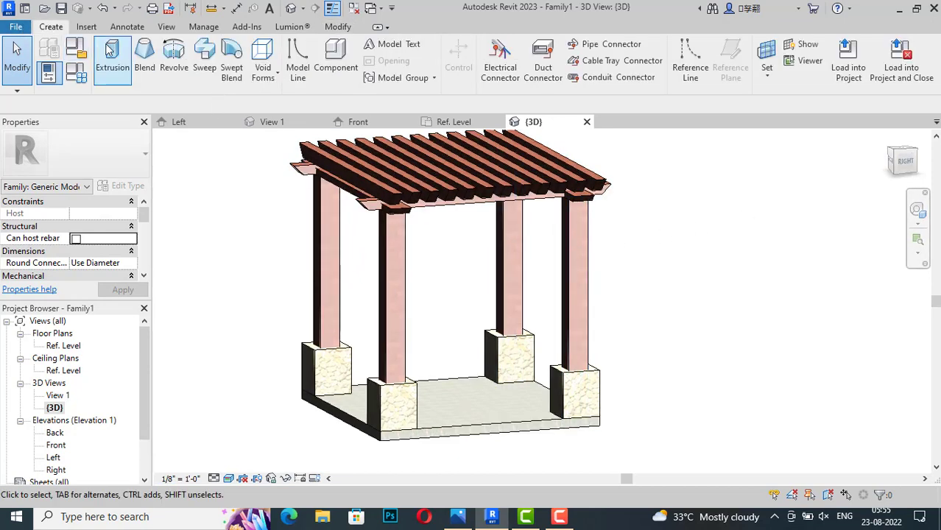
{"action": "left_click", "coordinate": [67, 51]}
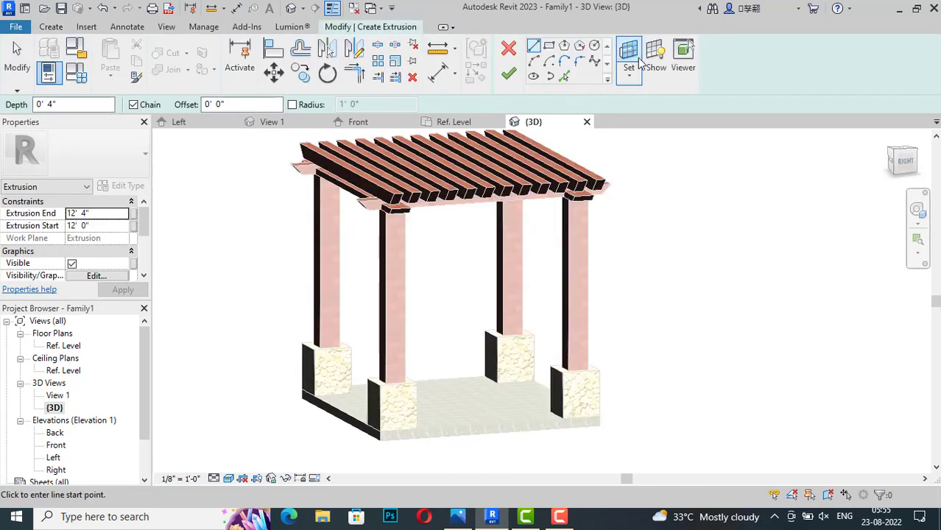
{"action": "left_click", "coordinate": [633, 79]}
{"action": "left_click", "coordinate": [648, 99]}
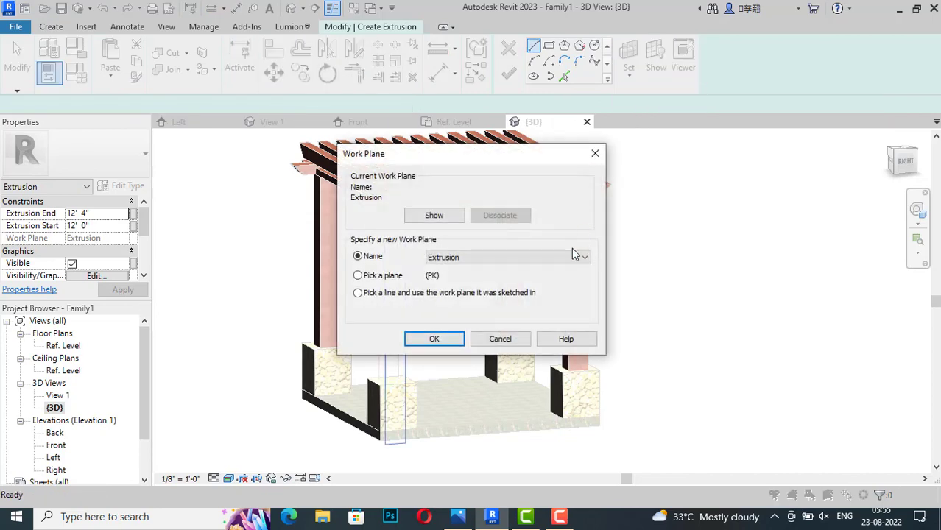
{"action": "left_click", "coordinate": [451, 346]}
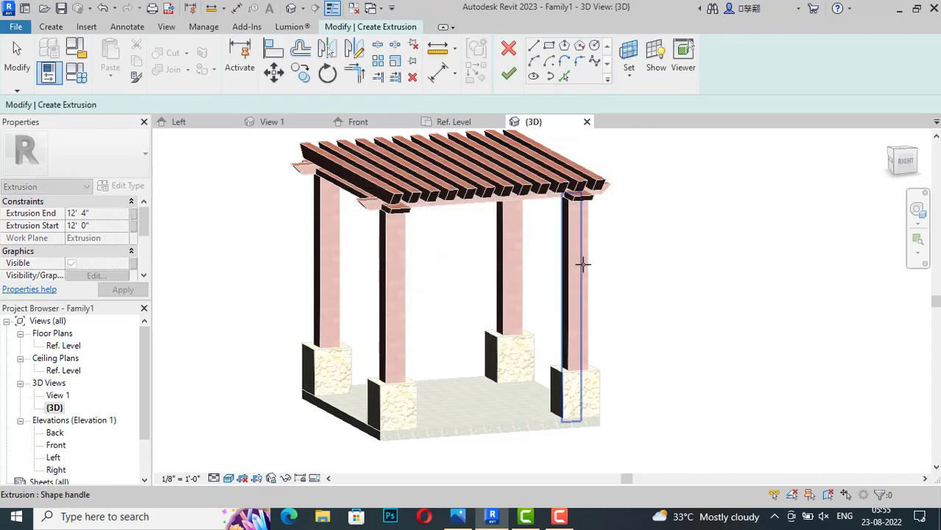
{"action": "left_click", "coordinate": [584, 261]}
Step: From the Right view, sketch a rectangle for the 2-inch purlin just above the rafters
{"action": "scroll", "coordinate": [590, 162], "scroll_direction": "up", "scroll_amount": 2}
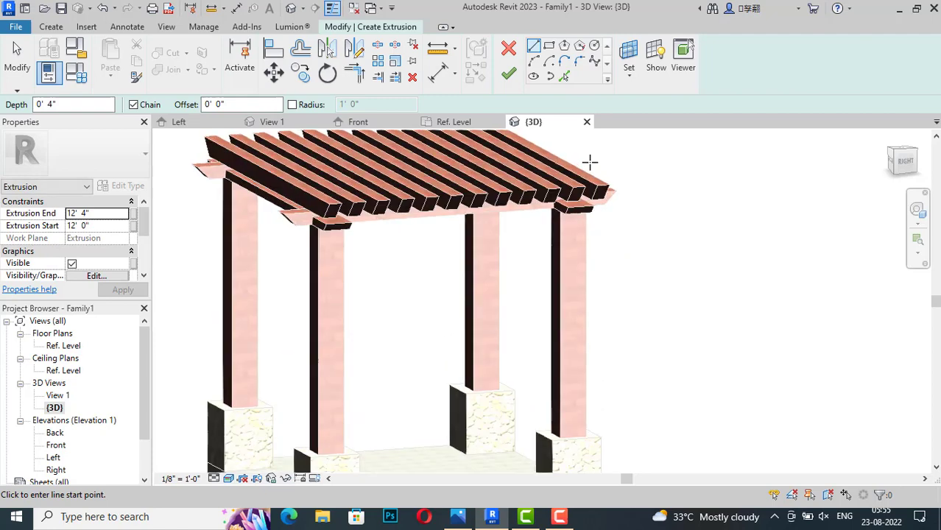
{"action": "left_click", "coordinate": [905, 164]}
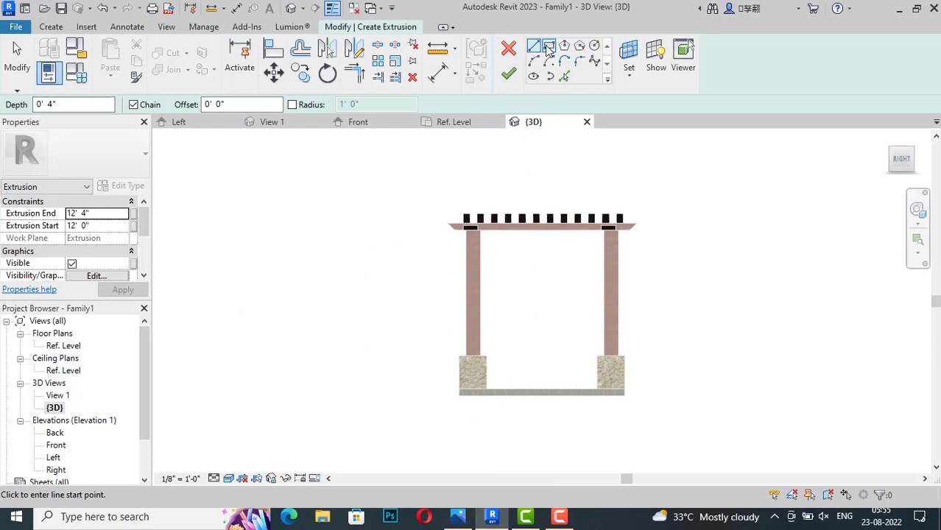
{"action": "left_click", "coordinate": [548, 47]}
{"action": "scroll", "coordinate": [570, 194], "scroll_direction": "up", "scroll_amount": 5}
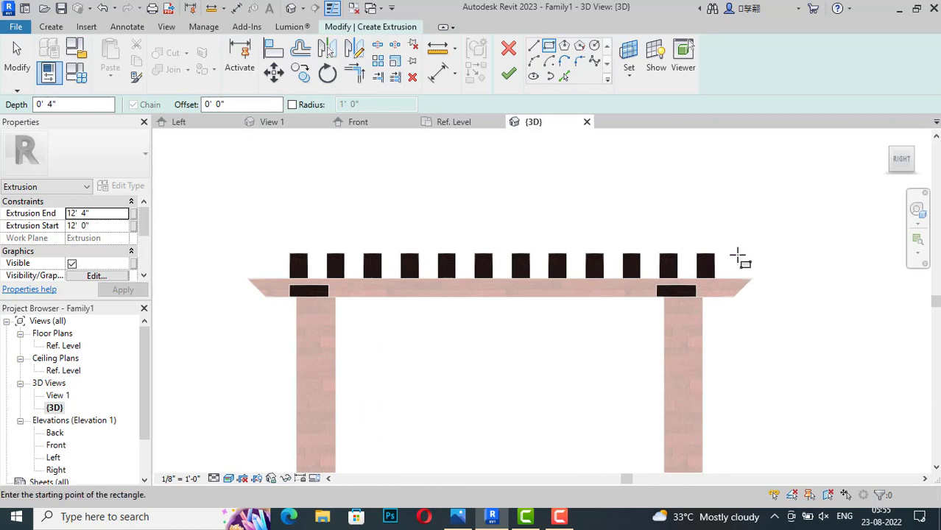
{"action": "left_click", "coordinate": [735, 253]}
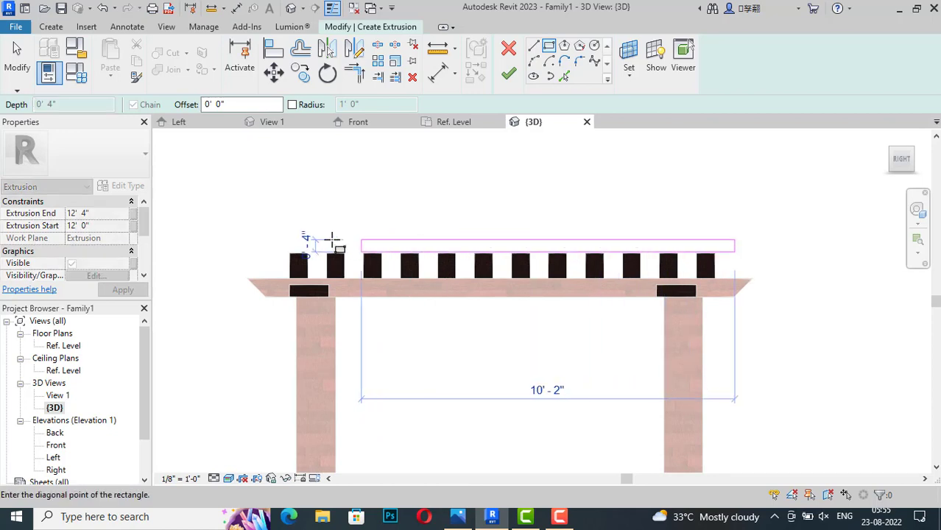
{"action": "scroll", "coordinate": [263, 248], "scroll_direction": "up", "scroll_amount": 2}
{"action": "scroll", "coordinate": [294, 255], "scroll_direction": "up", "scroll_amount": 1}
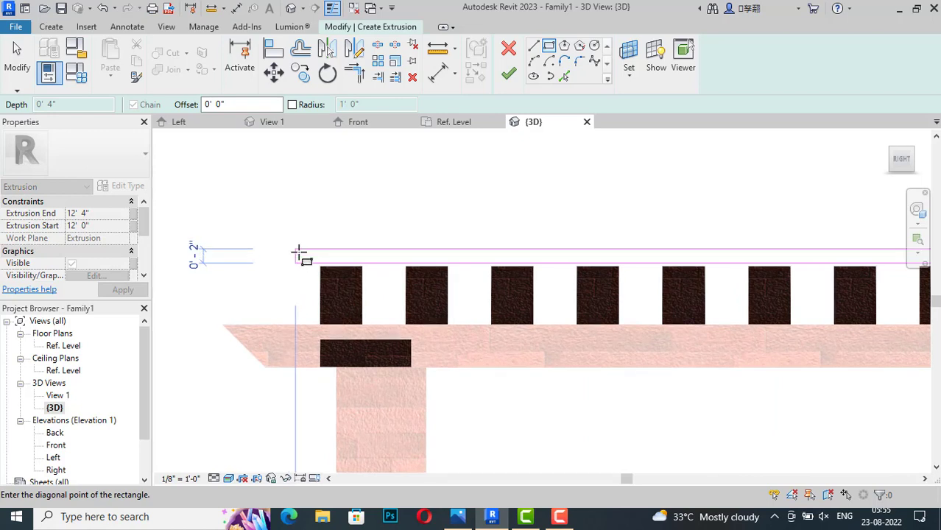
{"action": "left_click", "coordinate": [299, 254]}
Step: Finish the purlin extrusion sketch and move the new top purlin onto the rafter tops
{"action": "left_click", "coordinate": [509, 74]}
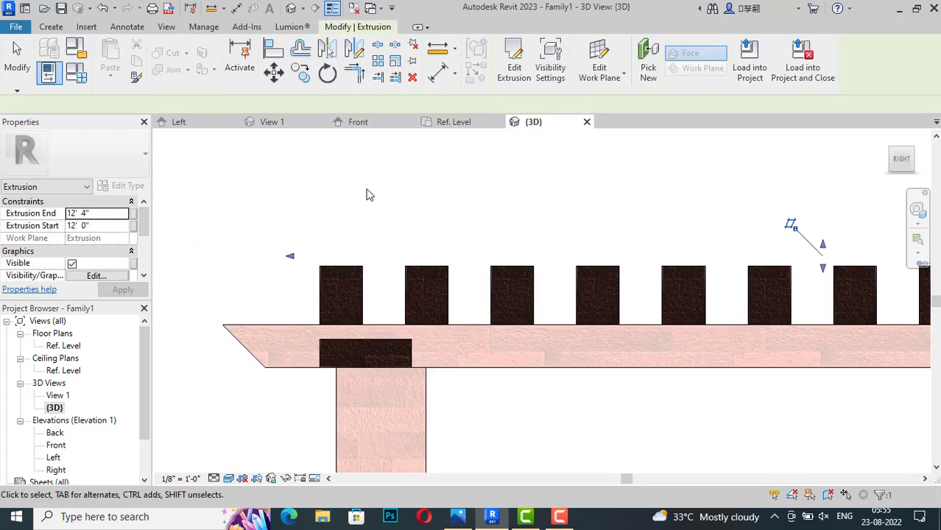
{"action": "left_click", "coordinate": [565, 183]}
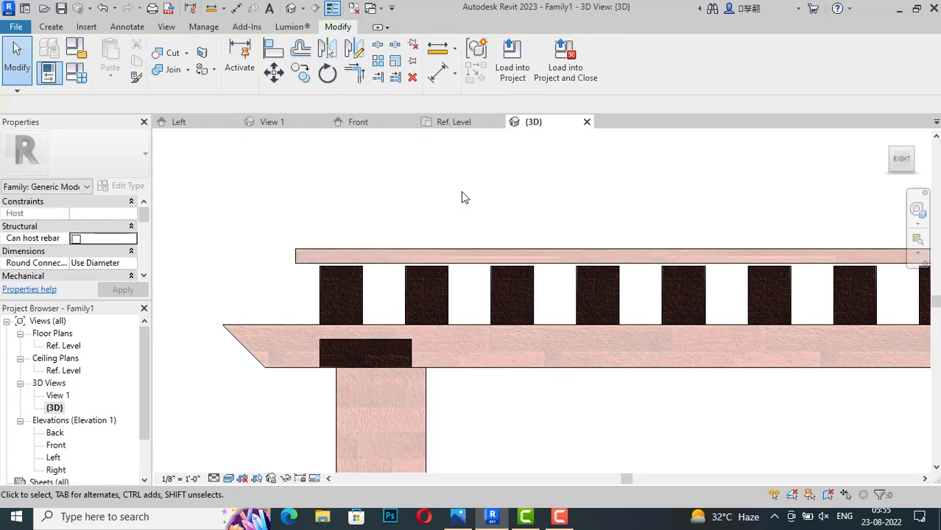
{"action": "scroll", "coordinate": [418, 226], "scroll_direction": "up", "scroll_amount": 2}
{"action": "scroll", "coordinate": [350, 254], "scroll_direction": "up", "scroll_amount": 2}
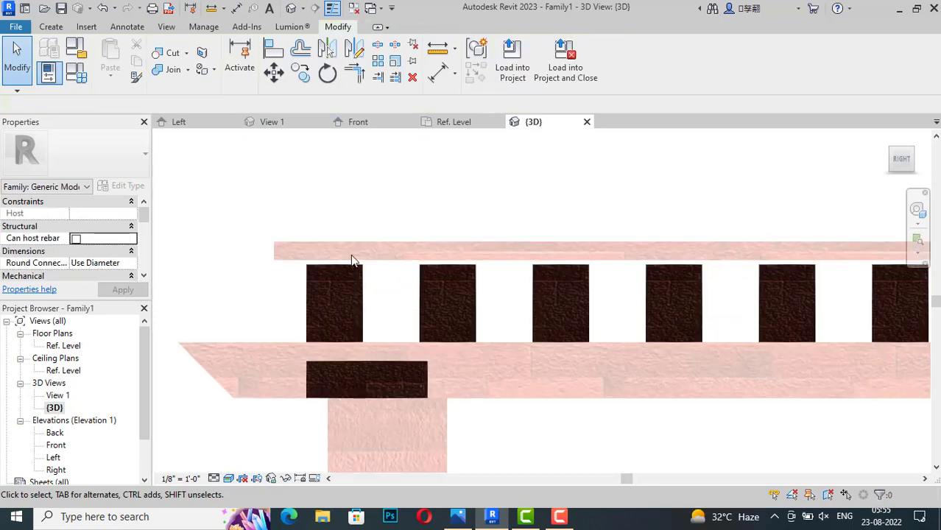
{"action": "left_click", "coordinate": [299, 254]}
{"action": "scroll", "coordinate": [300, 257], "scroll_direction": "up", "scroll_amount": 2}
{"action": "left_click", "coordinate": [273, 71]}
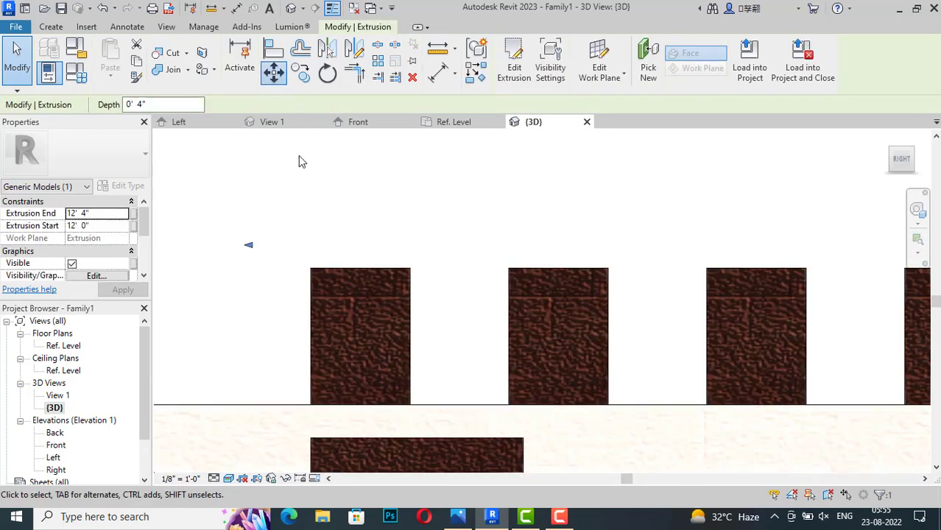
{"action": "left_click", "coordinate": [316, 262]}
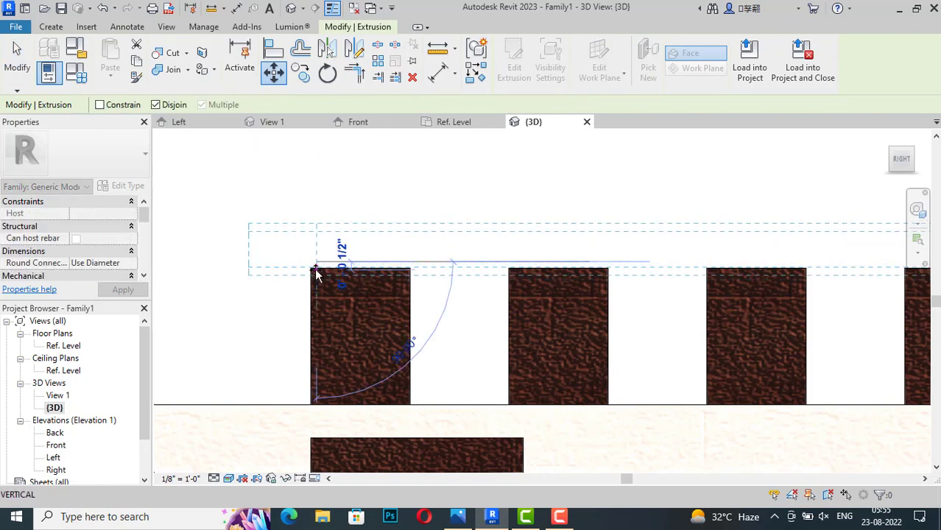
{"action": "left_click", "coordinate": [417, 167]}
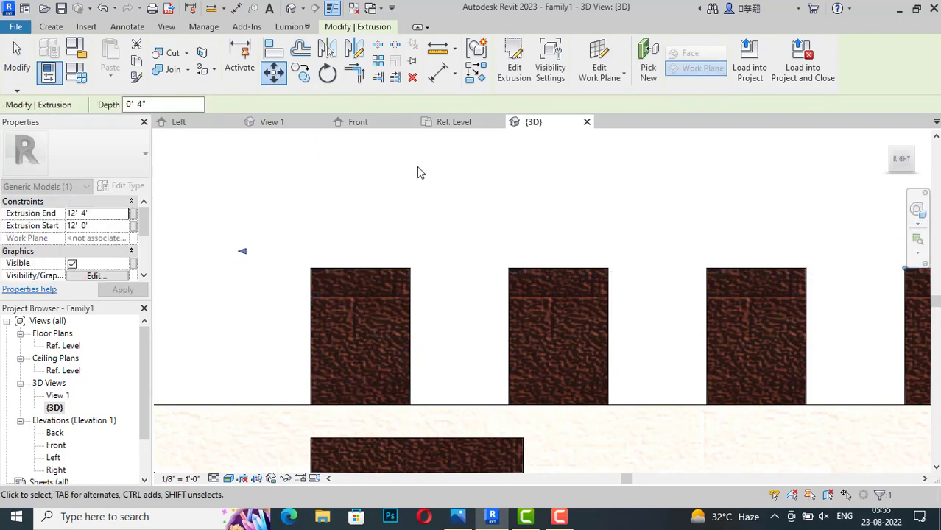
{"action": "key", "text": "Escape"}
Step: Copy the small purlin block onto the top of the beam above the column
{"action": "scroll", "coordinate": [417, 169], "scroll_direction": "down", "scroll_amount": 2}
{"action": "scroll", "coordinate": [417, 169], "scroll_direction": "down", "scroll_amount": 2}
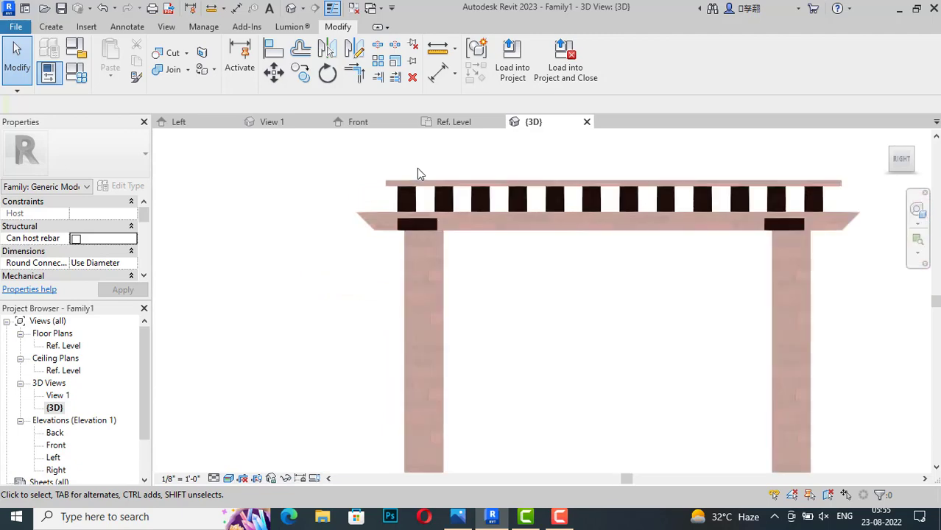
{"action": "scroll", "coordinate": [417, 169], "scroll_direction": "down", "scroll_amount": 1}
{"action": "middle_click_drag", "start_coordinate": [163, 179], "coordinate": [365, 166], "text": "shift"}
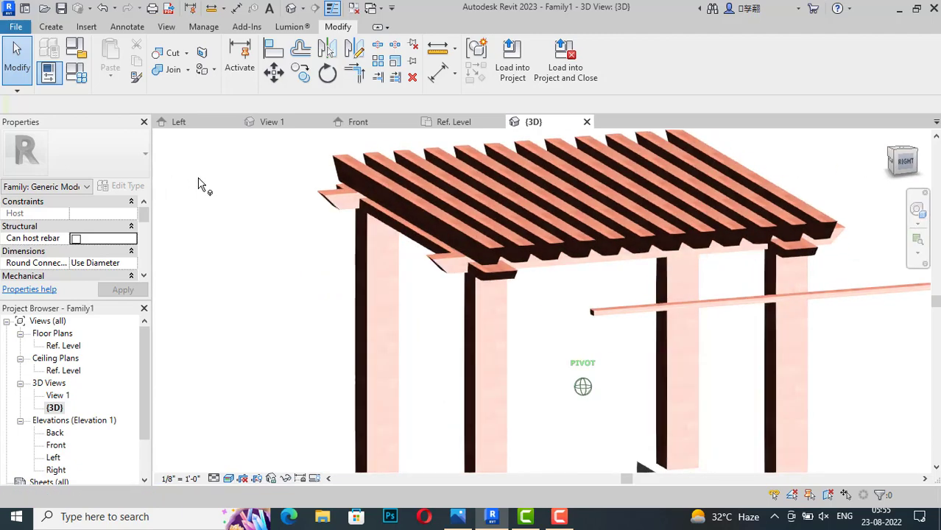
{"action": "scroll", "coordinate": [257, 224], "scroll_direction": "down", "scroll_amount": 1}
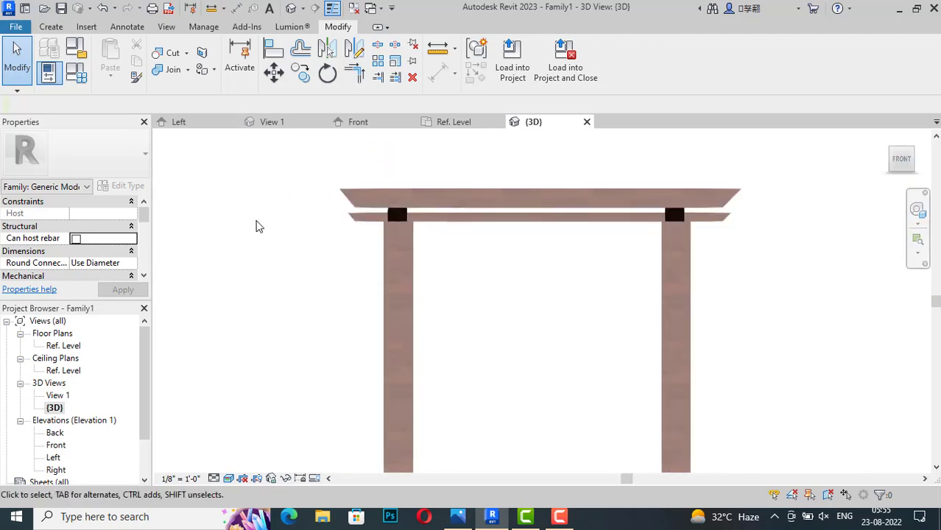
{"action": "scroll", "coordinate": [250, 224], "scroll_direction": "down", "scroll_amount": 2}
{"action": "scroll", "coordinate": [759, 204], "scroll_direction": "up", "scroll_amount": 1}
{"action": "scroll", "coordinate": [758, 204], "scroll_direction": "up", "scroll_amount": 2}
{"action": "left_click_drag", "start_coordinate": [803, 160], "coordinate": [723, 211]}
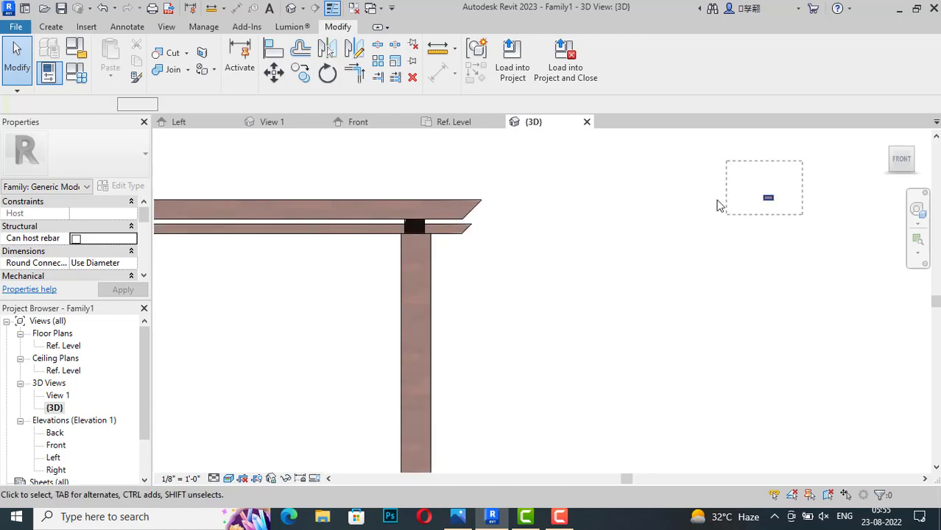
{"action": "left_click", "coordinate": [300, 76]}
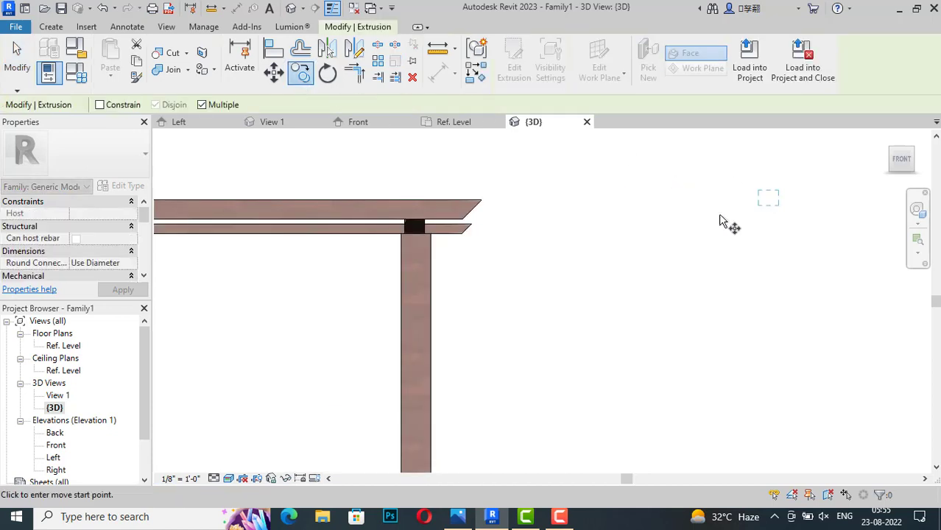
{"action": "left_click", "coordinate": [768, 209]}
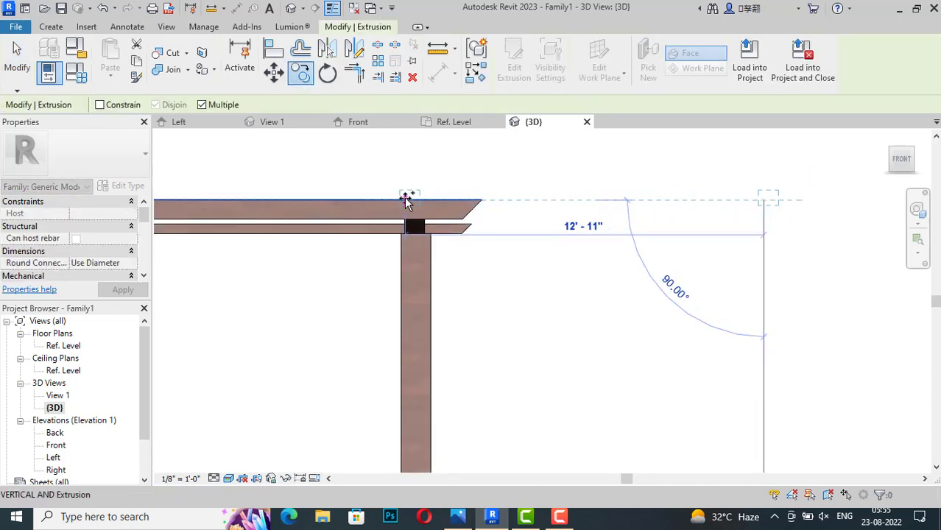
{"action": "left_click", "coordinate": [422, 199]}
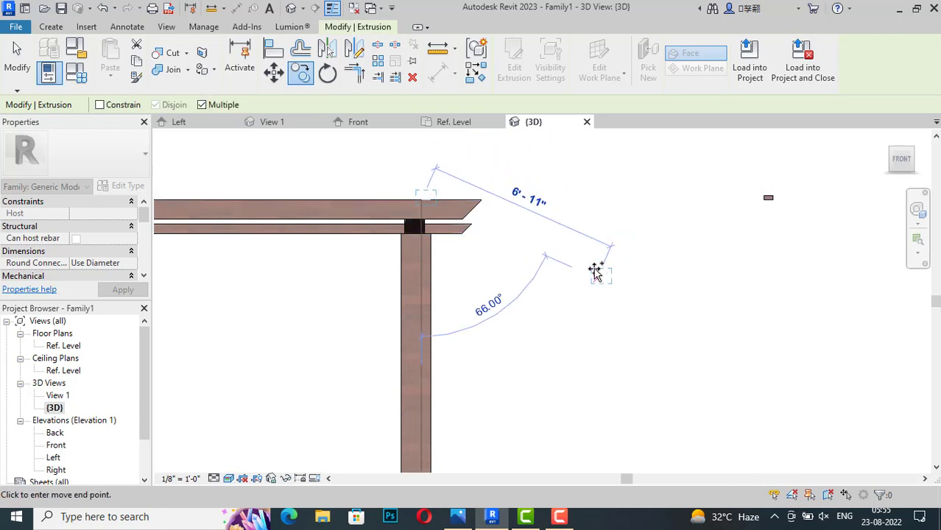
{"action": "key", "text": "Escape"}
{"action": "key", "text": "Escape"}
Step: Select the copied purlin block now sitting on the beam
{"action": "scroll", "coordinate": [408, 180], "scroll_direction": "up", "scroll_amount": 2}
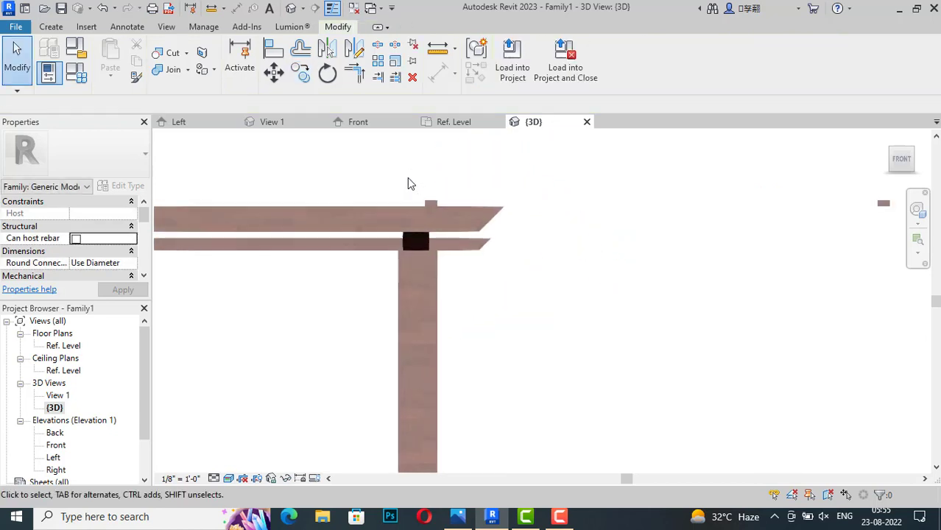
{"action": "scroll", "coordinate": [427, 200], "scroll_direction": "up", "scroll_amount": 2}
{"action": "scroll", "coordinate": [444, 221], "scroll_direction": "up", "scroll_amount": 2}
{"action": "left_click", "coordinate": [445, 222]}
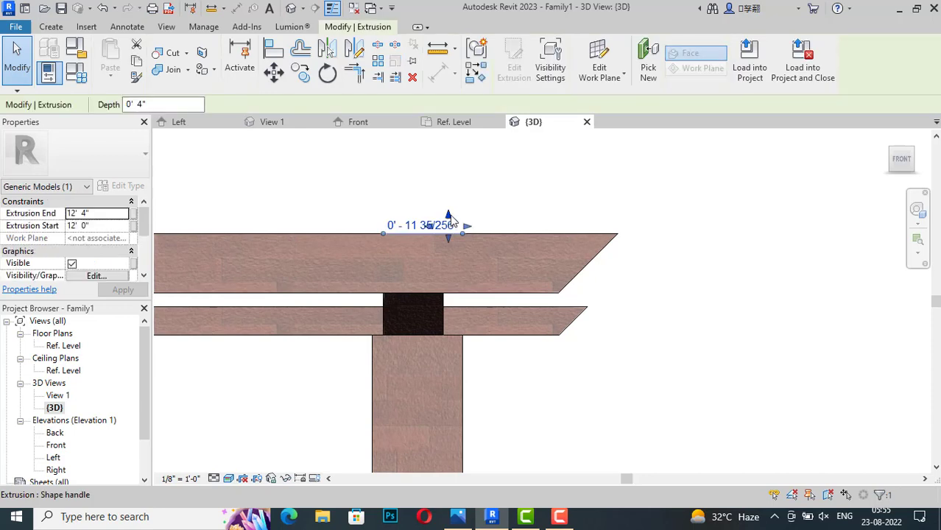
{"action": "left_click", "coordinate": [518, 212]}
{"action": "scroll", "coordinate": [548, 209], "scroll_direction": "down", "scroll_amount": 2}
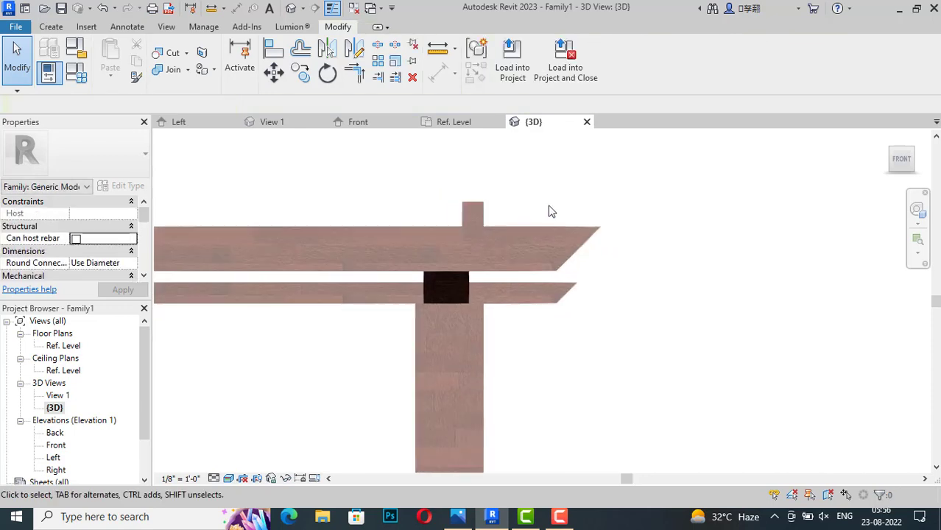
{"action": "left_click", "coordinate": [482, 212]}
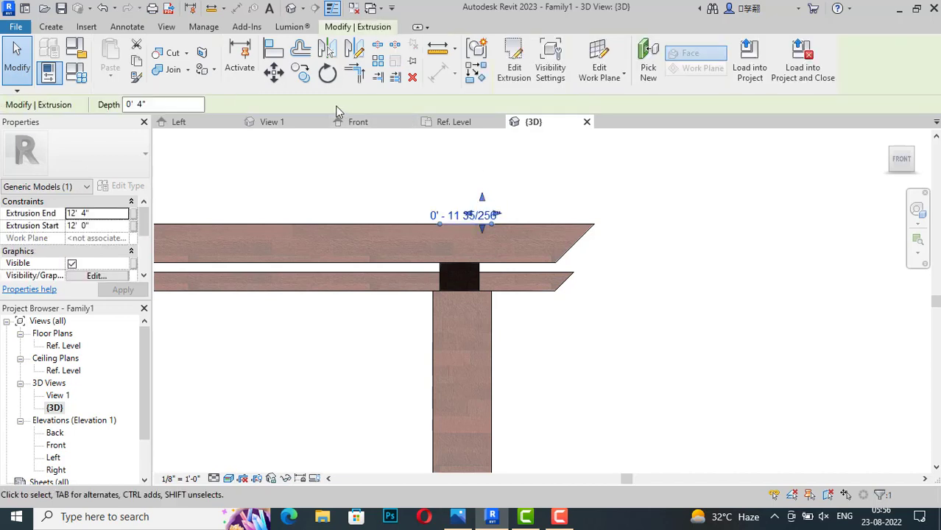
Step: Array the purlin block into 14 evenly spaced copies to the beam's left end, dismissing the warning
{"action": "left_click", "coordinate": [375, 62]}
{"action": "left_click", "coordinate": [693, 220]}
{"action": "left_click", "coordinate": [441, 157]}
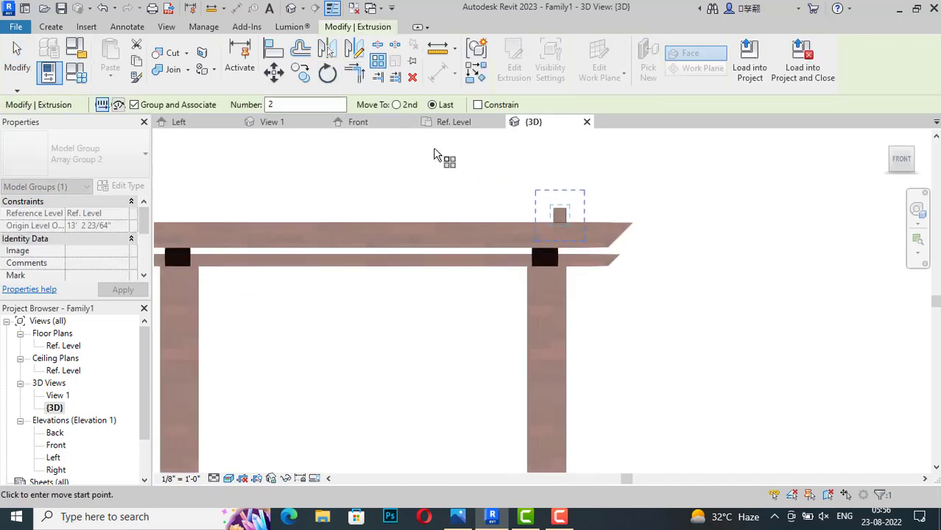
{"action": "double_click", "coordinate": [304, 104]}
{"action": "type", "text": "14"}
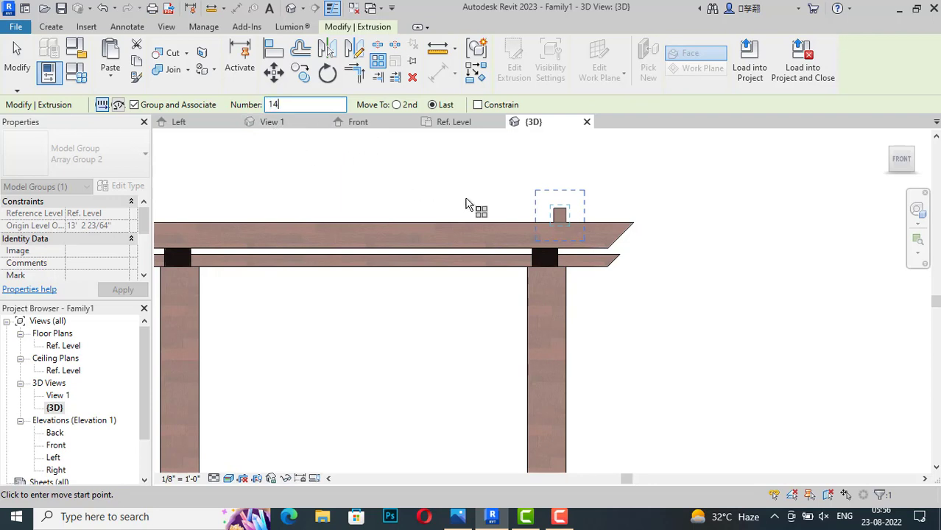
{"action": "left_click", "coordinate": [558, 210]}
{"action": "scroll", "coordinate": [685, 223], "scroll_direction": "down", "scroll_amount": 2}
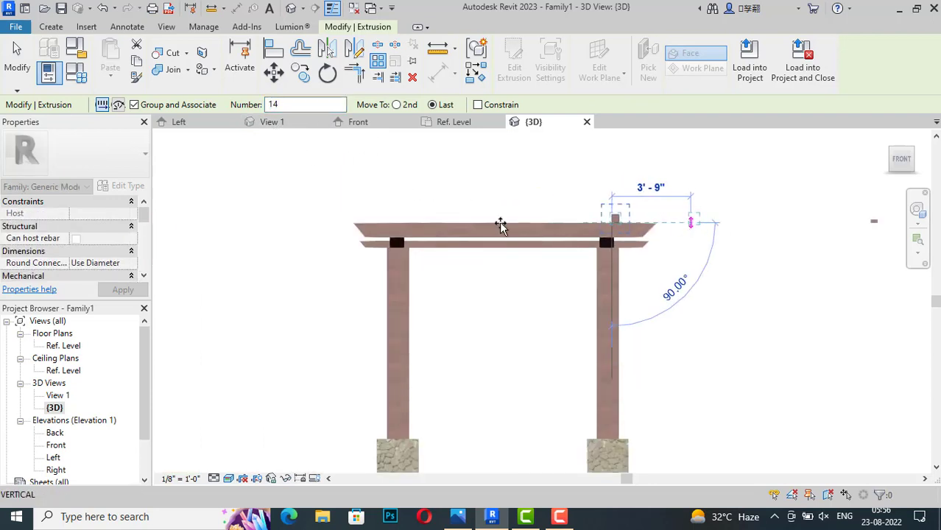
{"action": "left_click", "coordinate": [372, 225]}
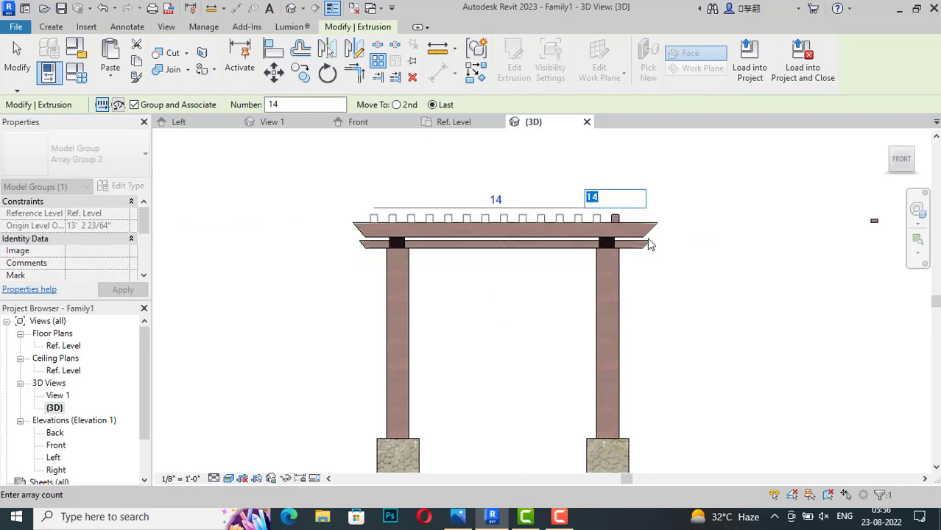
{"action": "key", "text": "Return"}
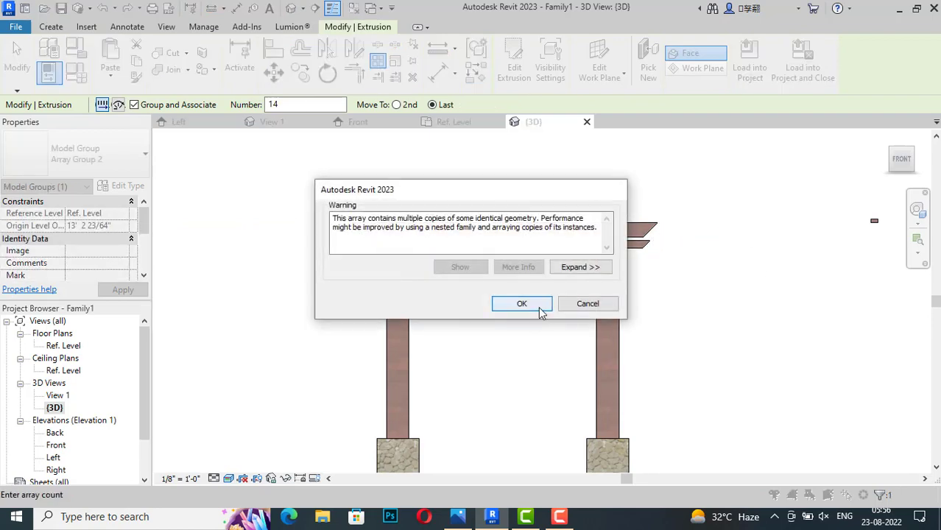
{"action": "left_click", "coordinate": [540, 309]}
{"action": "left_click", "coordinate": [750, 301]}
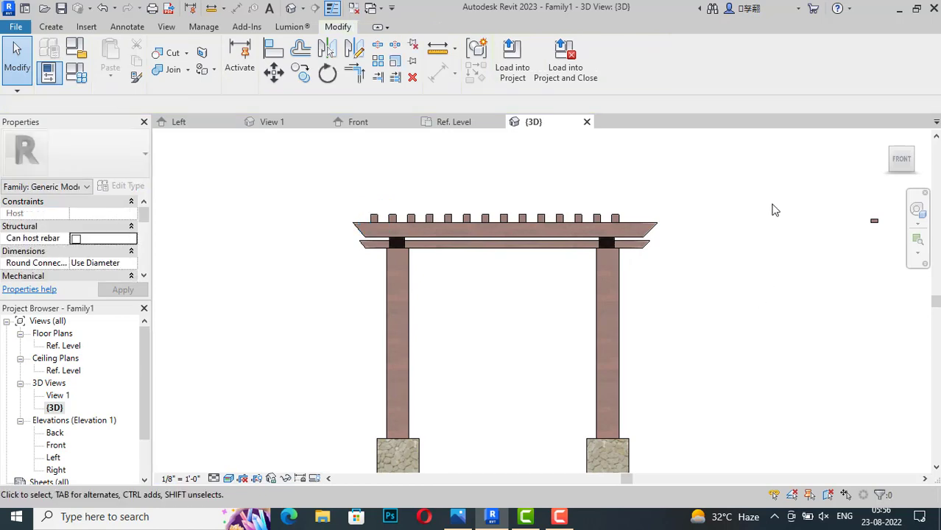
{"action": "mouse_move", "coordinate": [898, 164]}
{"action": "left_mouse_down"}
{"action": "mouse_move", "coordinate": [885, 186]}
{"action": "mouse_move", "coordinate": [830, 184]}
{"action": "left_mouse_up"}
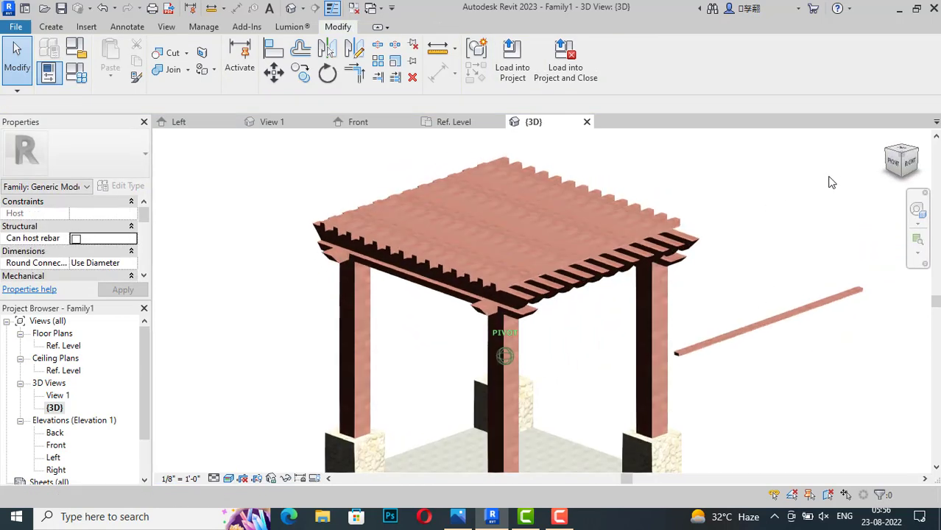
Step: Delete the stray floating beam
{"action": "left_click", "coordinate": [772, 318]}
{"action": "key", "text": "Delete"}
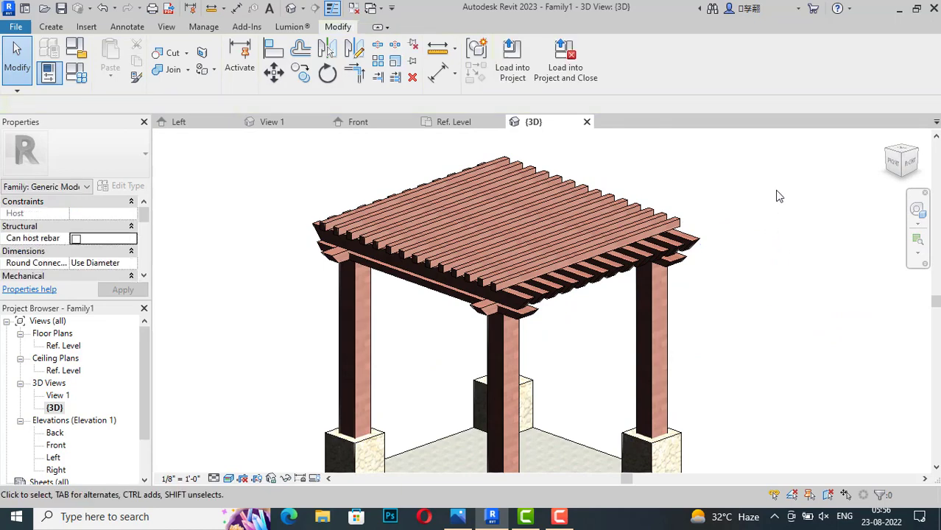
{"action": "scroll", "coordinate": [779, 196], "scroll_direction": "down", "scroll_amount": 2}
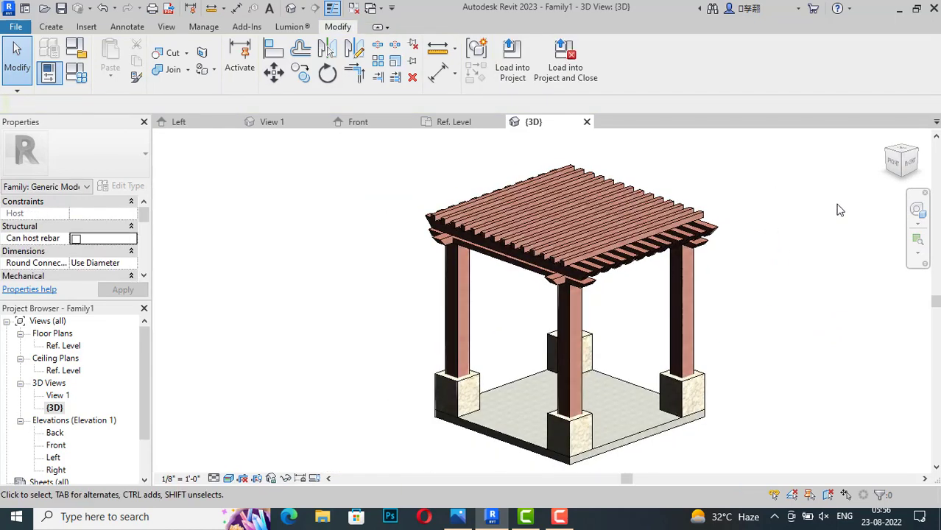
Step: Copy the last purlin group one spacing right to add a purlin at the row's end
{"action": "left_click", "coordinate": [893, 162]}
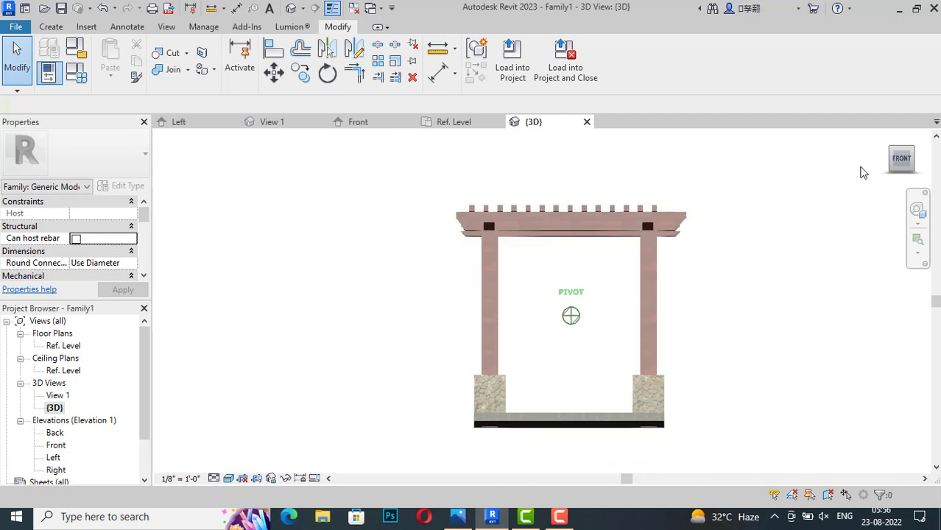
{"action": "scroll", "coordinate": [669, 185], "scroll_direction": "up", "scroll_amount": 1}
{"action": "scroll", "coordinate": [662, 195], "scroll_direction": "up", "scroll_amount": 1}
{"action": "scroll", "coordinate": [663, 199], "scroll_direction": "up", "scroll_amount": 1}
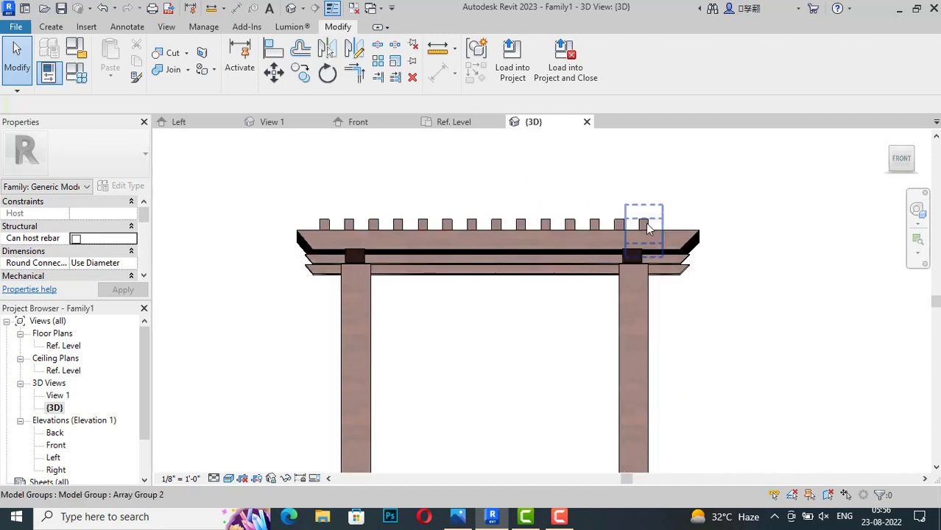
{"action": "left_click", "coordinate": [642, 218]}
{"action": "left_click", "coordinate": [302, 73]}
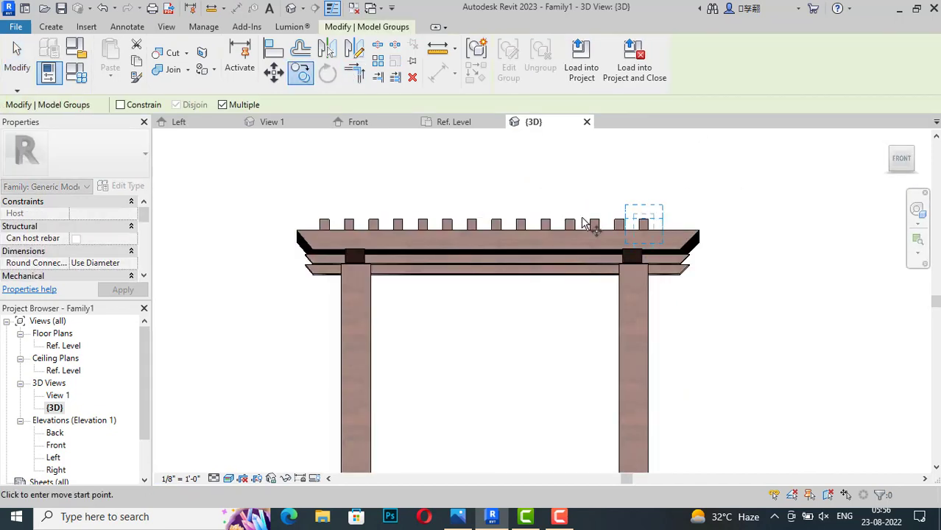
{"action": "left_click", "coordinate": [640, 232]}
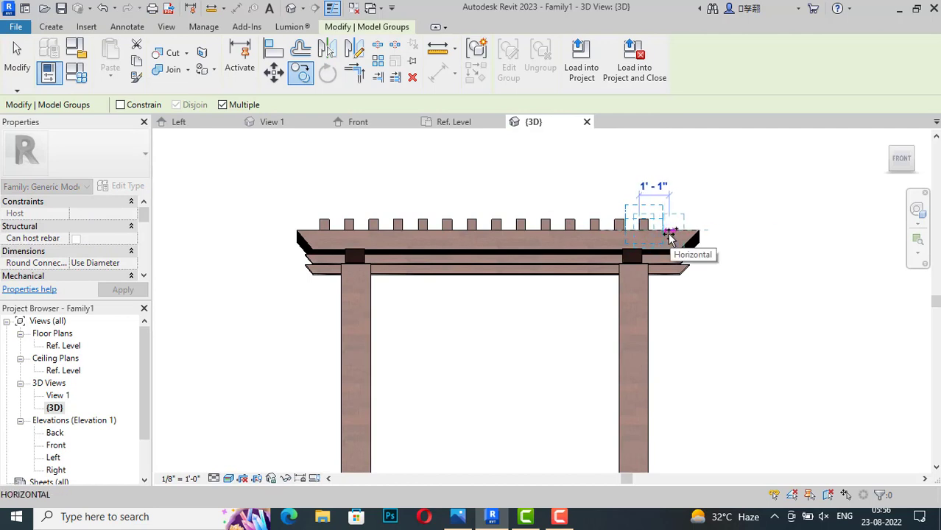
{"action": "left_click", "coordinate": [667, 236]}
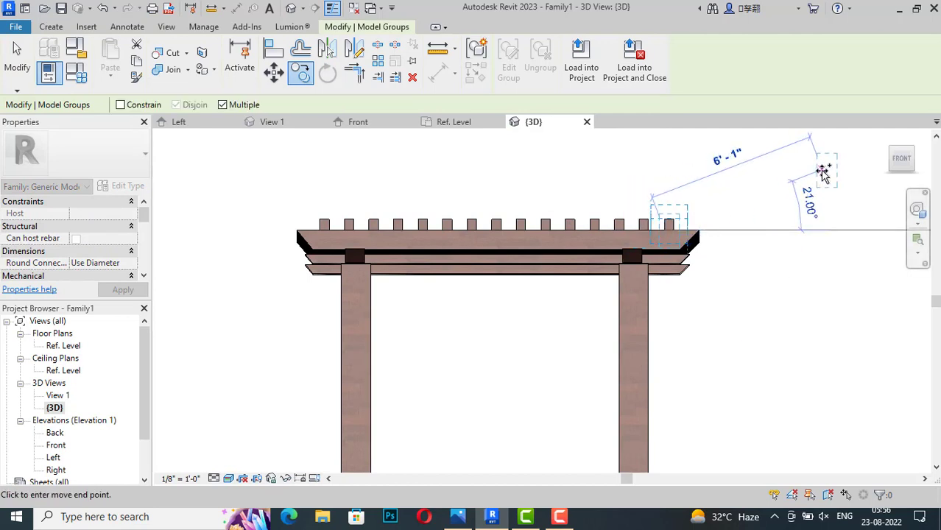
{"action": "key", "text": "Escape"}
{"action": "key", "text": "Escape"}
Step: Turn the model to a corner 3D view and bring up the reference pergola photo
{"action": "left_click", "coordinate": [890, 168]}
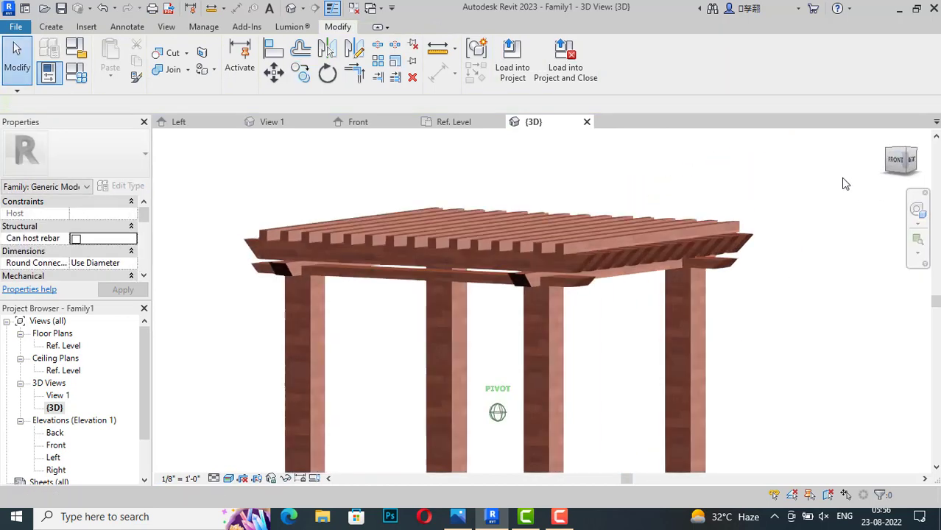
{"action": "scroll", "coordinate": [498, 191], "scroll_direction": "down", "scroll_amount": 3}
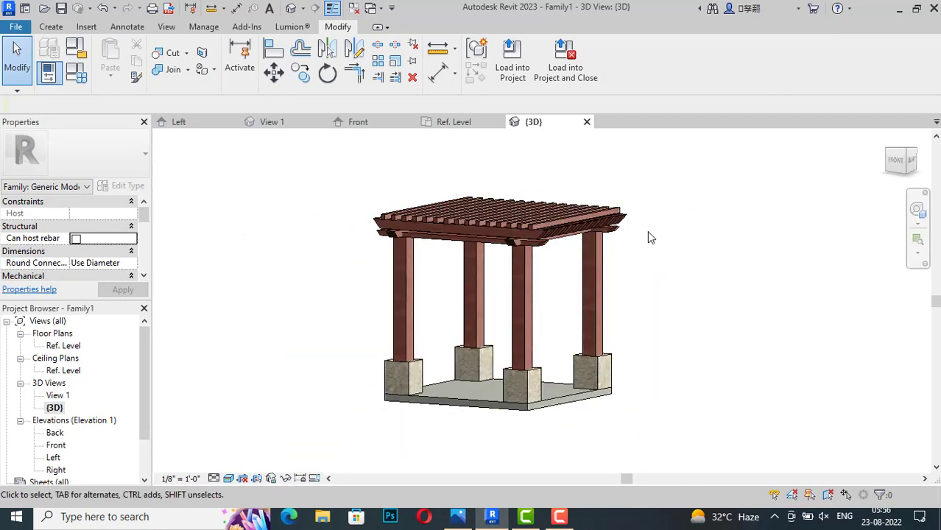
{"action": "scroll", "coordinate": [649, 236], "scroll_direction": "up", "scroll_amount": 2}
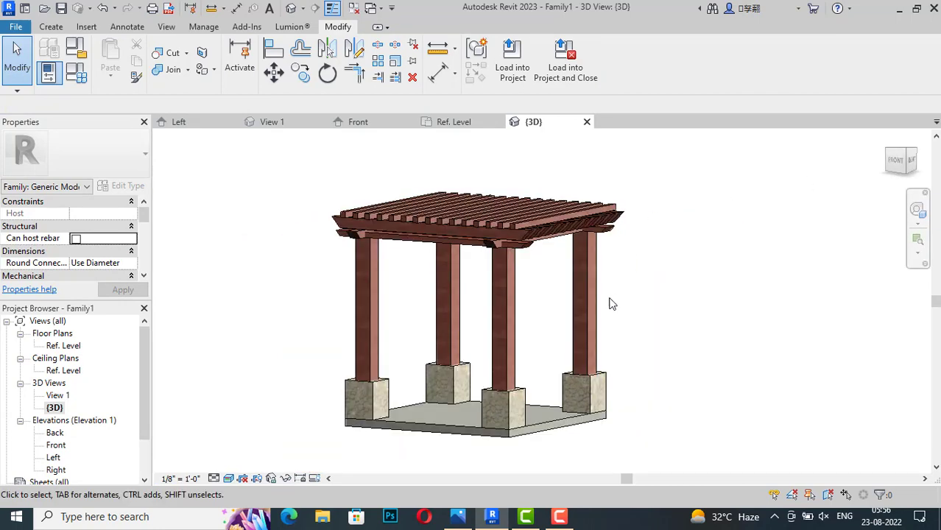
{"action": "scroll", "coordinate": [589, 331], "scroll_direction": "up", "scroll_amount": 1}
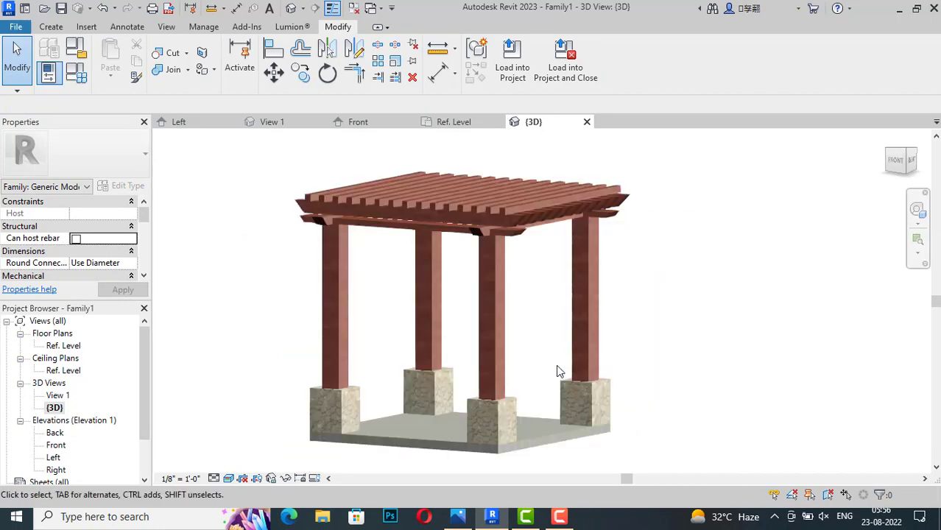
{"action": "left_click", "coordinate": [460, 518]}
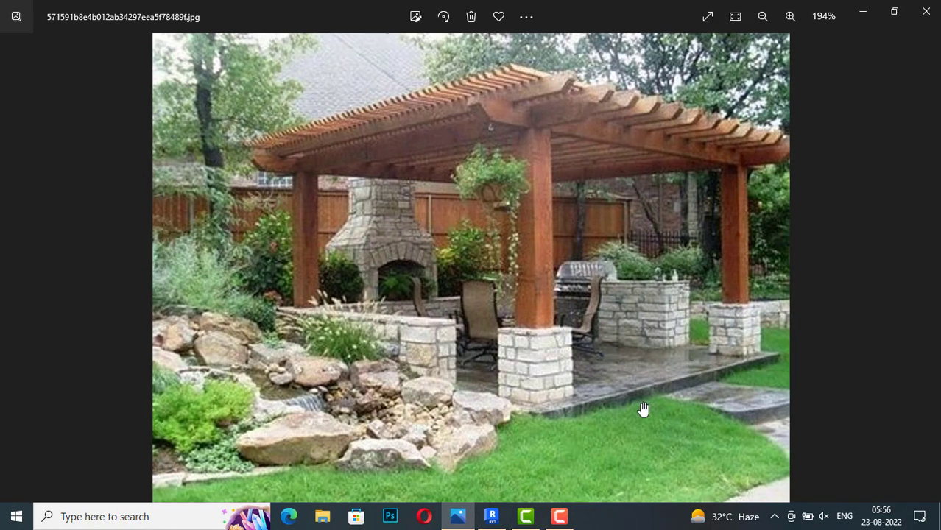
Step: Leave the reference photo and bring the Revit pergola model back to the front
{"action": "left_click", "coordinate": [493, 516]}
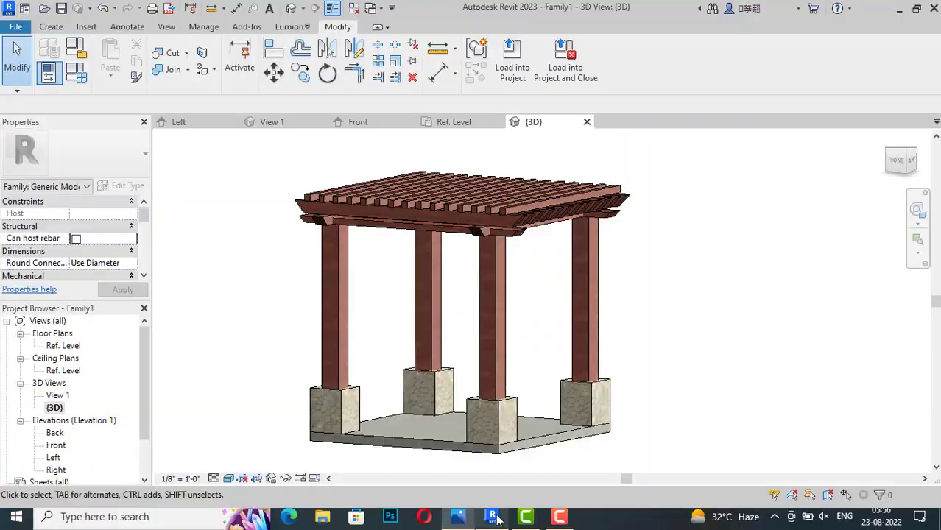
Step: Stretch the first stone base into a low wall along the left side
{"action": "left_click", "coordinate": [429, 401]}
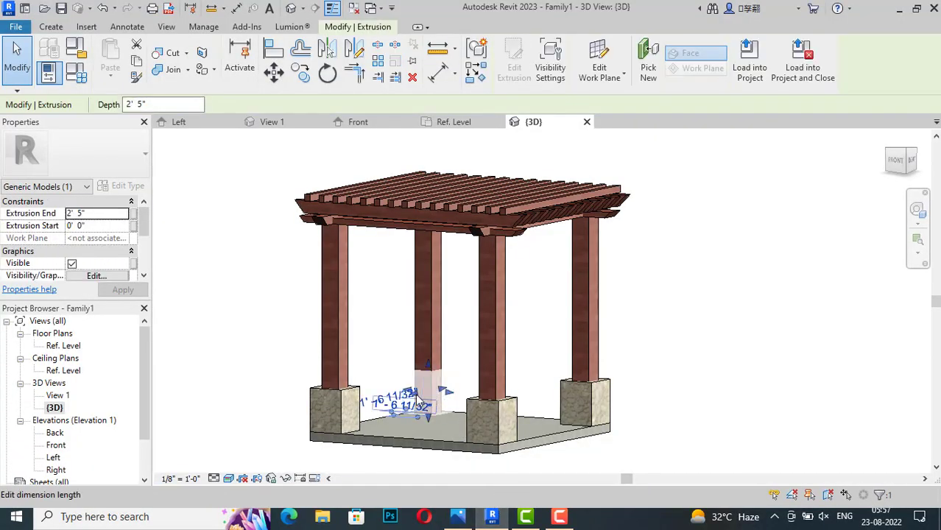
{"action": "left_click_drag", "start_coordinate": [416, 398], "coordinate": [341, 417]}
{"action": "left_click", "coordinate": [540, 354]}
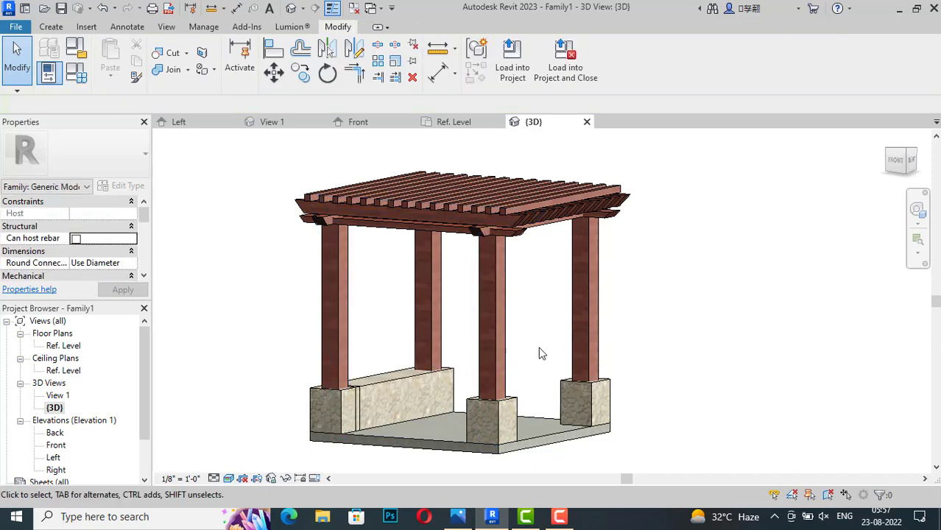
{"action": "scroll", "coordinate": [359, 427], "scroll_direction": "up", "scroll_amount": 2}
Step: Lengthen the front-left stone base into a wall partway across the front
{"action": "left_click", "coordinate": [354, 411]}
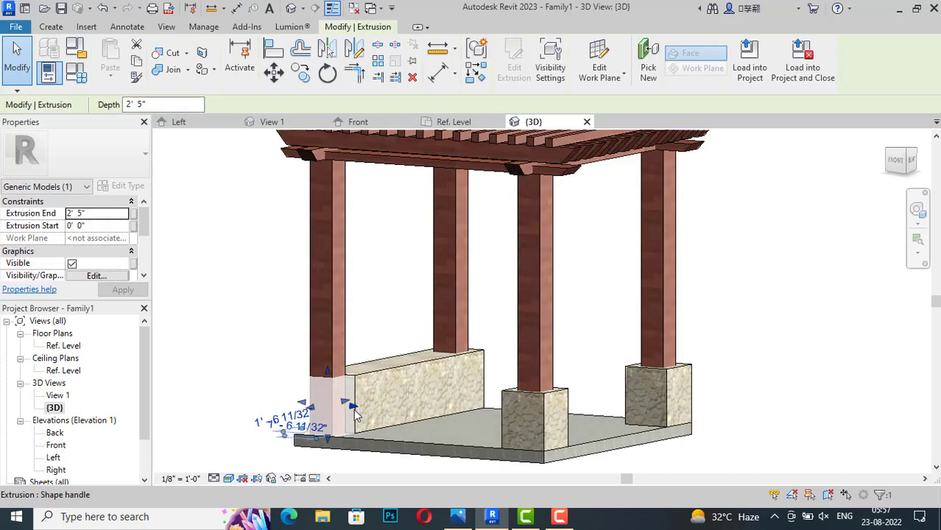
{"action": "left_click_drag", "start_coordinate": [354, 411], "coordinate": [458, 413]}
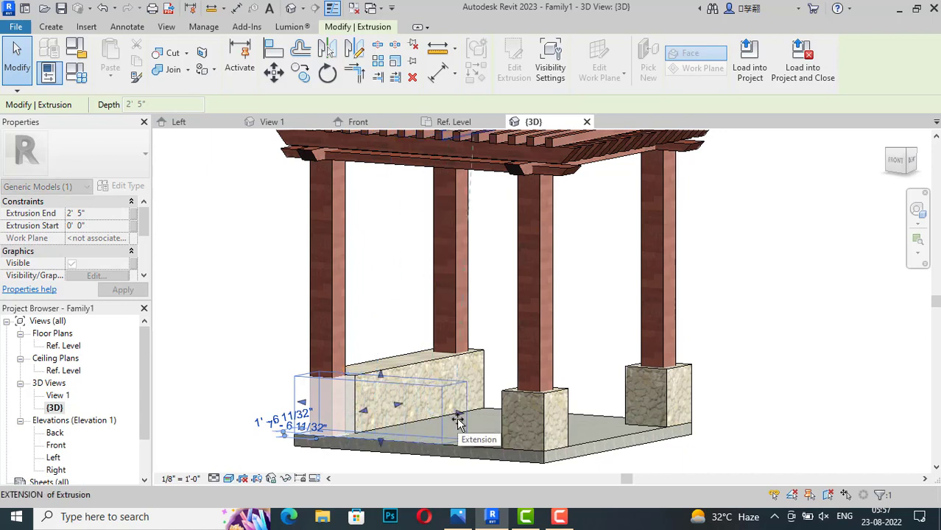
{"action": "left_click", "coordinate": [720, 409]}
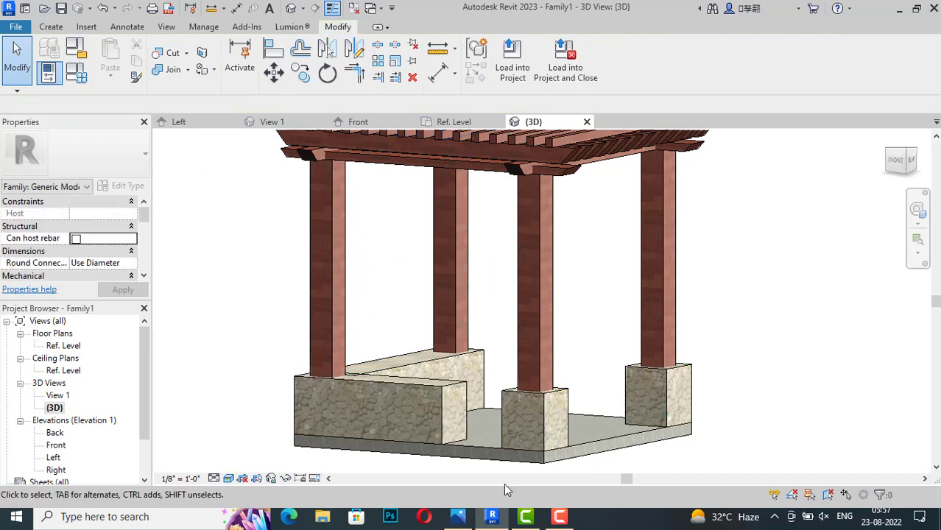
Step: Compare the new walls against the pergola reference photo
{"action": "left_click", "coordinate": [456, 518]}
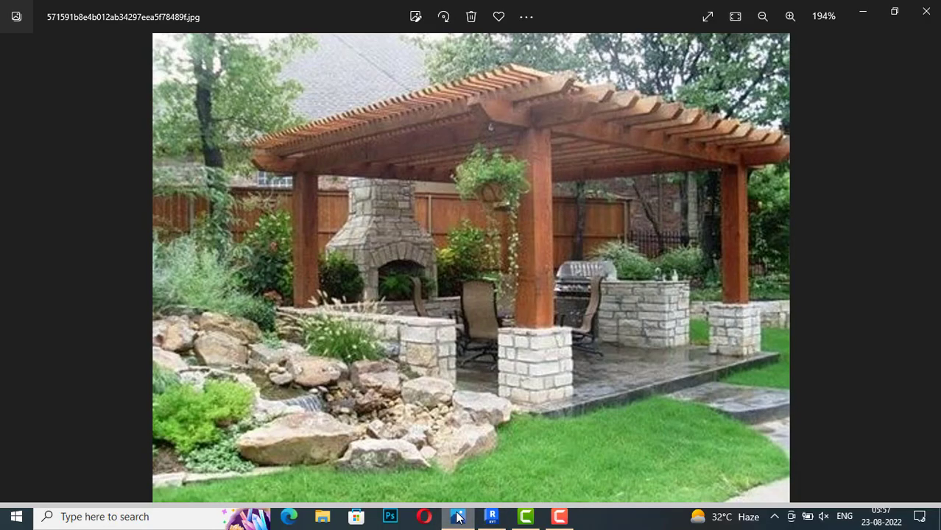
{"action": "left_click", "coordinate": [457, 517]}
{"action": "left_click", "coordinate": [456, 518]}
{"action": "left_click", "coordinate": [456, 517]}
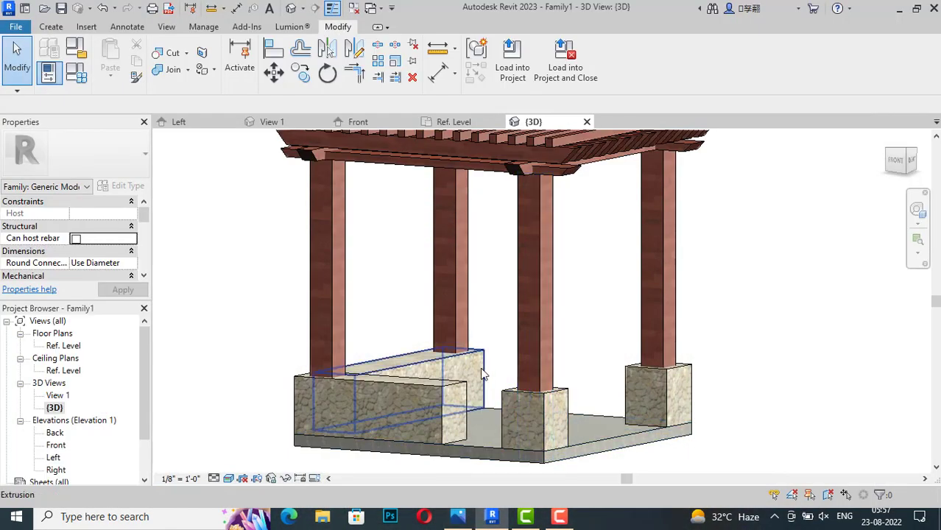
Step: From a rear top view, stretch the corner stone base into a wall reaching the far post
{"action": "left_click", "coordinate": [913, 151]}
{"action": "mouse_move", "coordinate": [858, 203]}
{"action": "middle_mouse_down", "text": "shift"}
{"action": "mouse_move", "coordinate": [465, 214]}
{"action": "mouse_move", "coordinate": [587, 190]}
{"action": "middle_mouse_up", "text": "shift"}
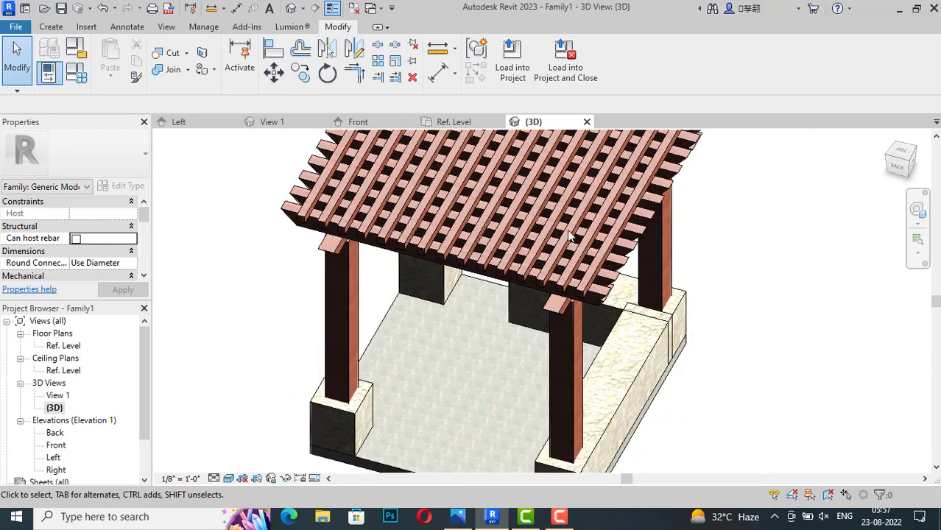
{"action": "scroll", "coordinate": [480, 439], "scroll_direction": "up", "scroll_amount": 2}
{"action": "scroll", "coordinate": [481, 440], "scroll_direction": "up", "scroll_amount": 3}
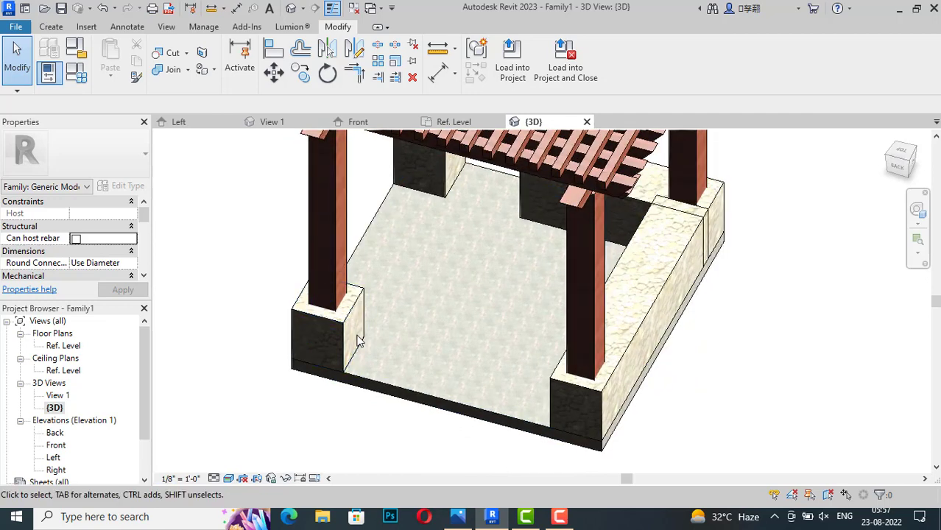
{"action": "left_click", "coordinate": [355, 339]}
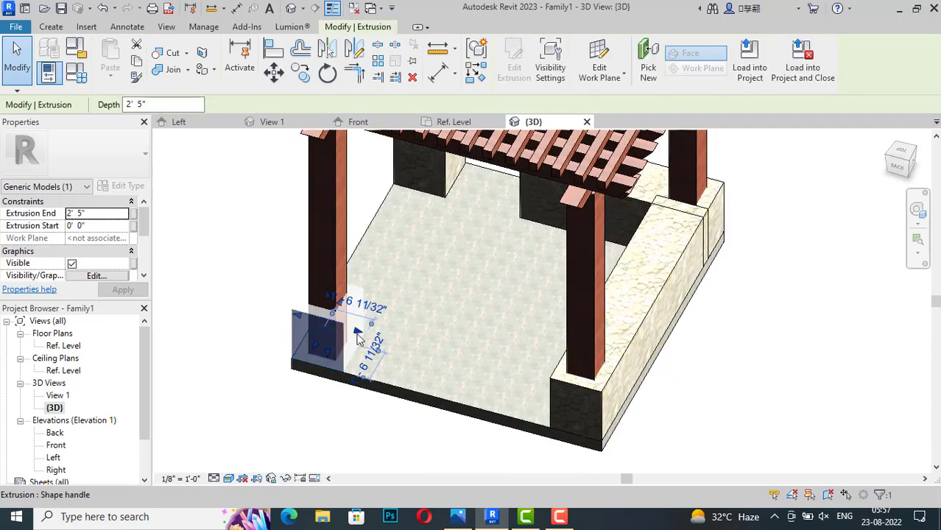
{"action": "mouse_move", "coordinate": [363, 332]}
{"action": "left_mouse_down"}
{"action": "mouse_move", "coordinate": [546, 379]}
{"action": "mouse_move", "coordinate": [562, 392]}
{"action": "left_mouse_up"}
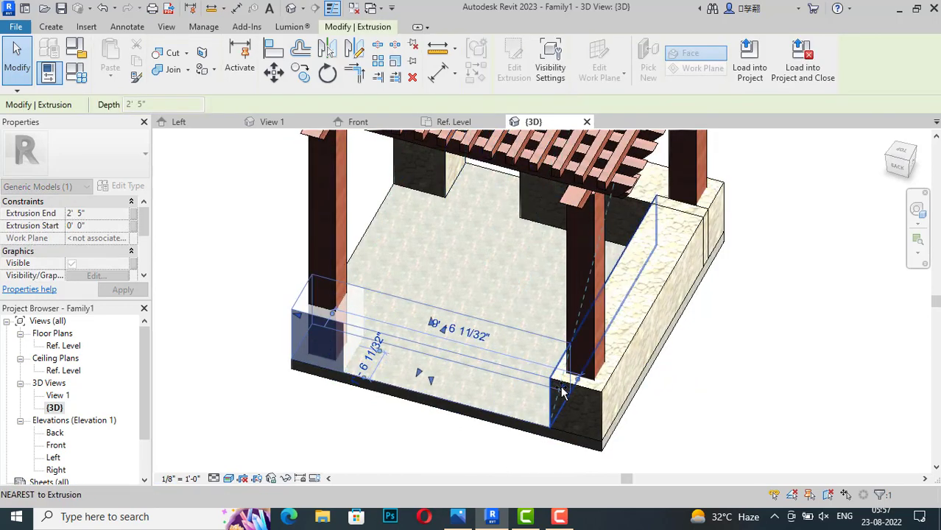
{"action": "left_click", "coordinate": [773, 349]}
{"action": "mouse_move", "coordinate": [900, 161]}
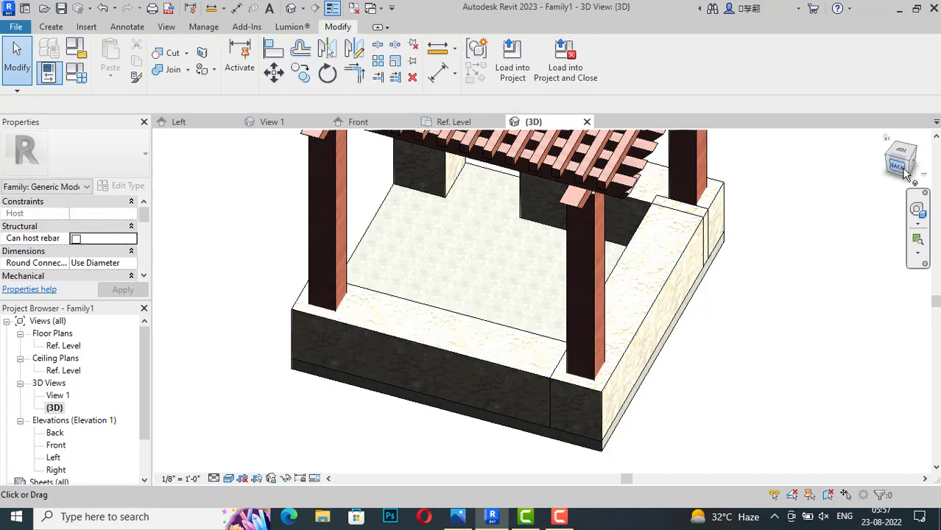
{"action": "mouse_move", "coordinate": [906, 171]}
{"action": "left_mouse_down"}
{"action": "mouse_move", "coordinate": [204, 147]}
{"action": "mouse_move", "coordinate": [511, 160]}
{"action": "mouse_move", "coordinate": [527, 146]}
{"action": "mouse_move", "coordinate": [529, 161]}
{"action": "left_mouse_up"}
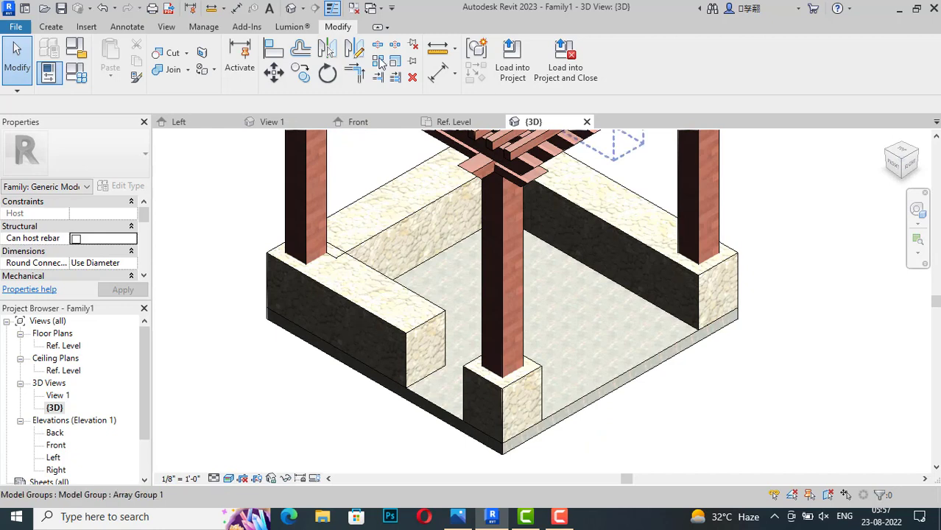
Step: Start a sweep and pick the front, left and back wall top edges as its path
{"action": "left_click", "coordinate": [62, 28]}
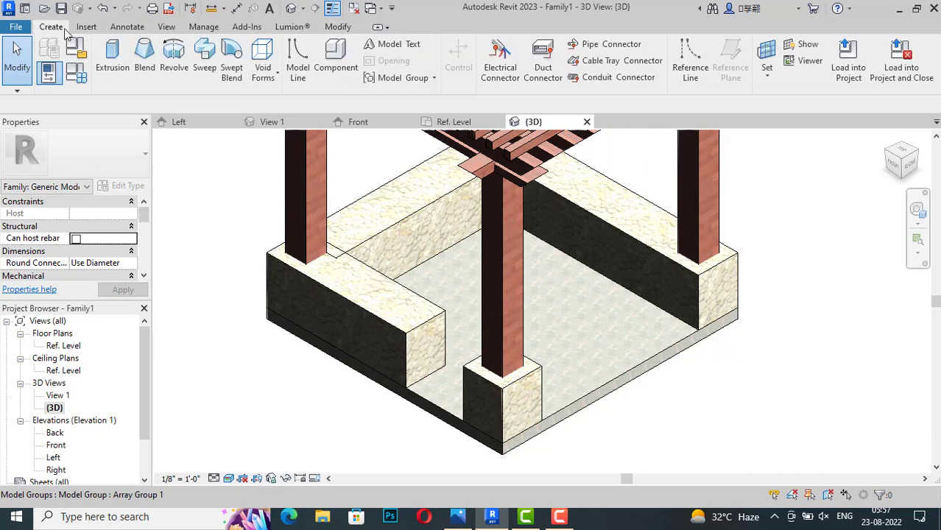
{"action": "left_click", "coordinate": [206, 73]}
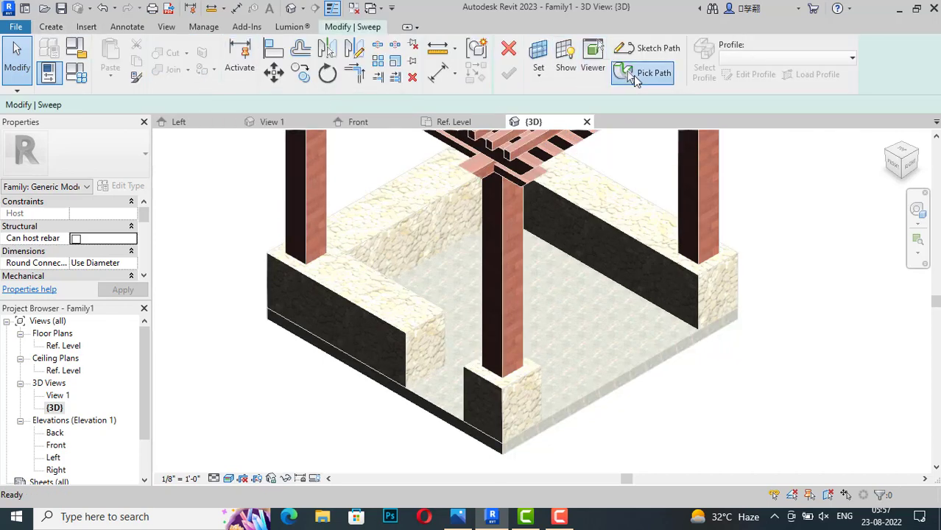
{"action": "left_click", "coordinate": [635, 76]}
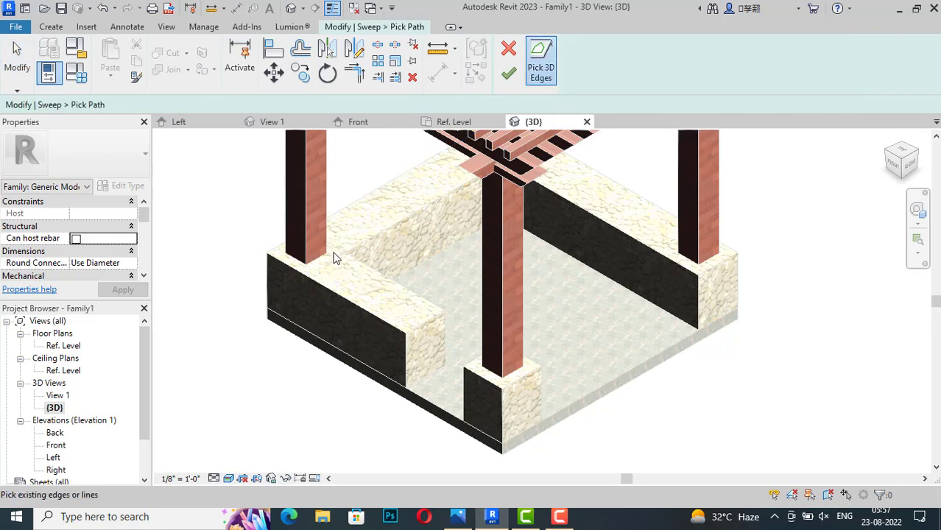
{"action": "left_click", "coordinate": [332, 291]}
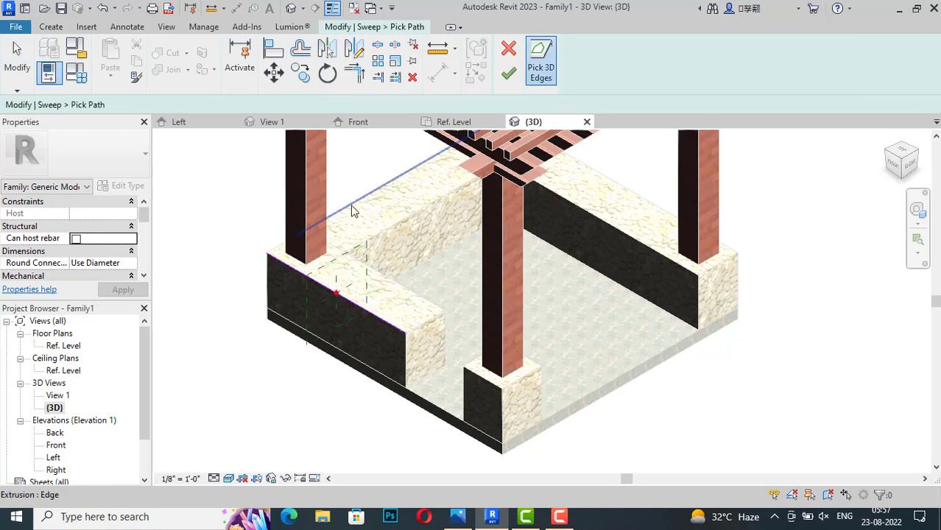
{"action": "left_click", "coordinate": [390, 218]}
{"action": "left_click", "coordinate": [591, 167]}
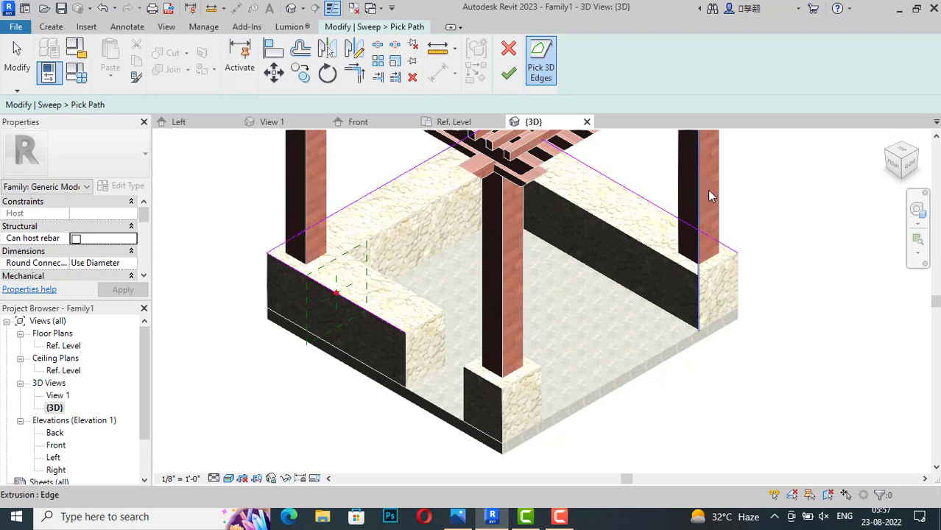
{"action": "left_click", "coordinate": [509, 74]}
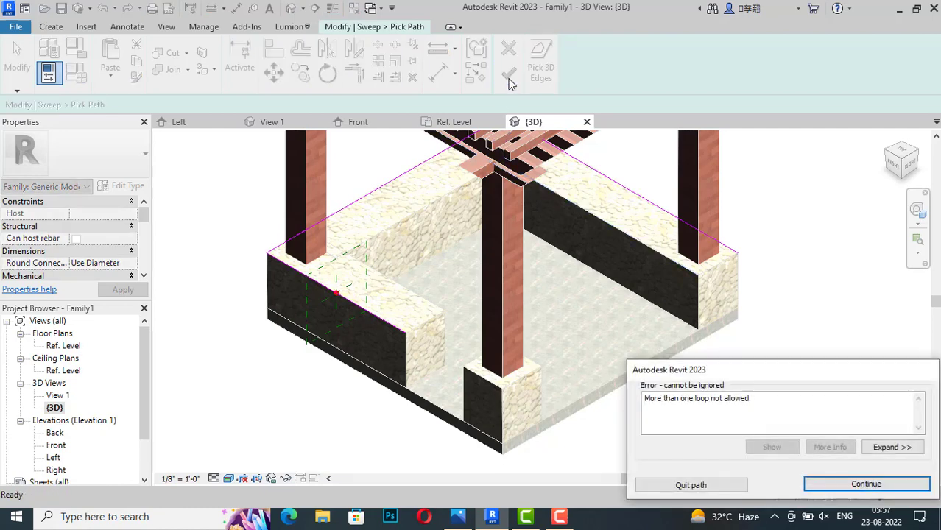
{"action": "left_click", "coordinate": [851, 484]}
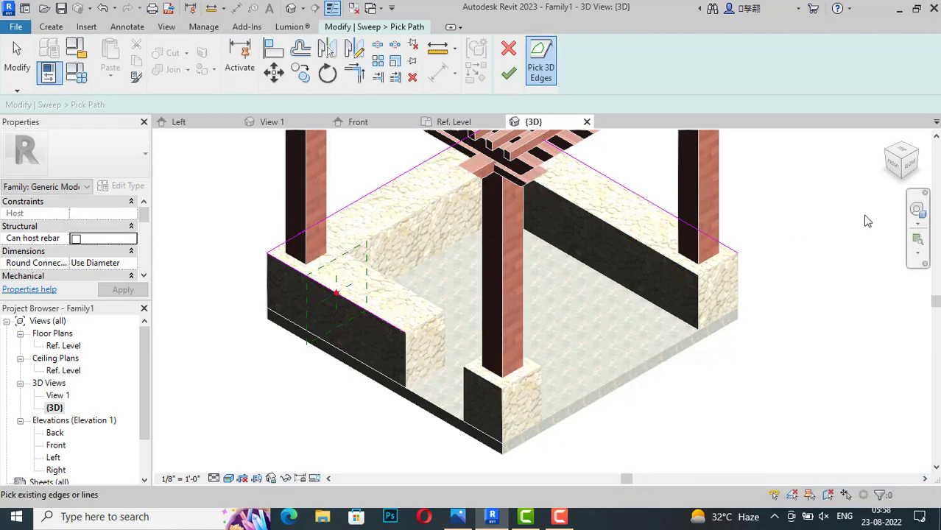
Step: Attempt to join two path lines at the corner; the path still reports a loop error
{"action": "left_click", "coordinate": [892, 168]}
{"action": "middle_click_drag", "start_coordinate": [267, 168], "coordinate": [325, 164], "text": "shift"}
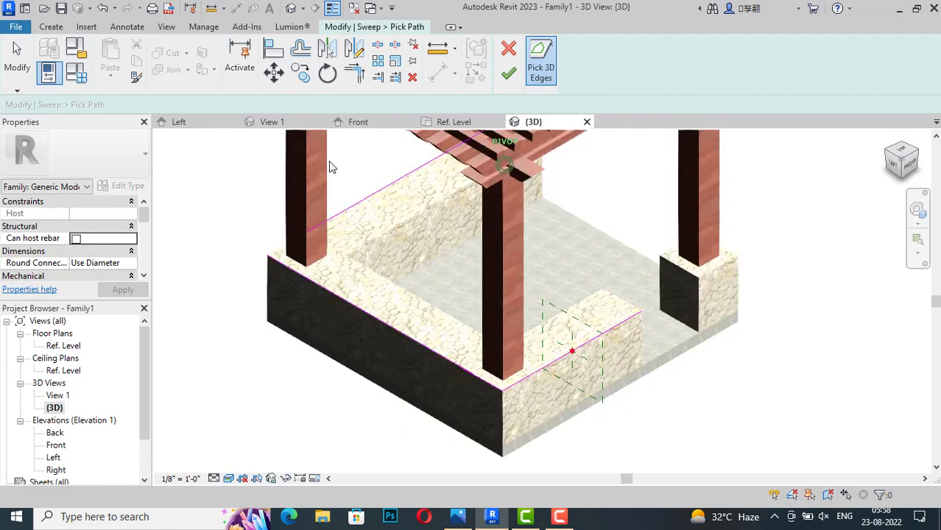
{"action": "key", "text": "Escape"}
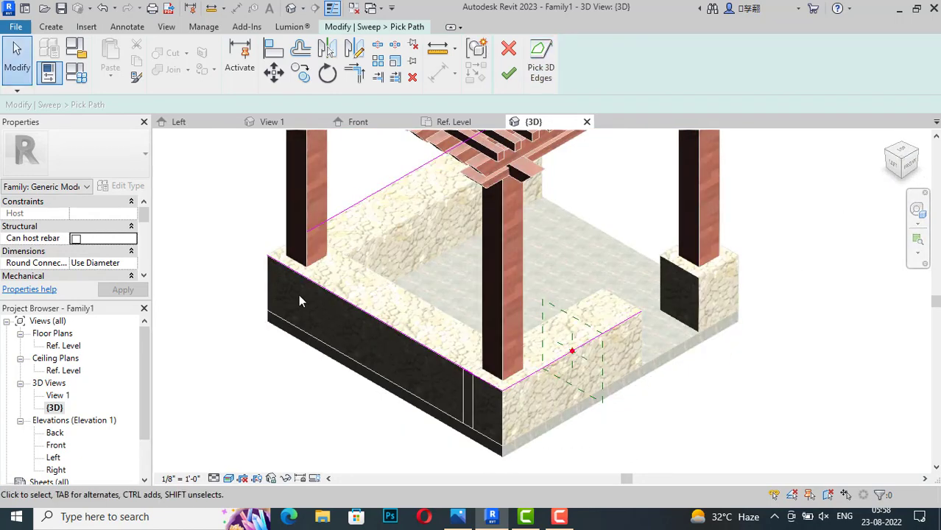
{"action": "scroll", "coordinate": [292, 287], "scroll_direction": "up", "scroll_amount": 2}
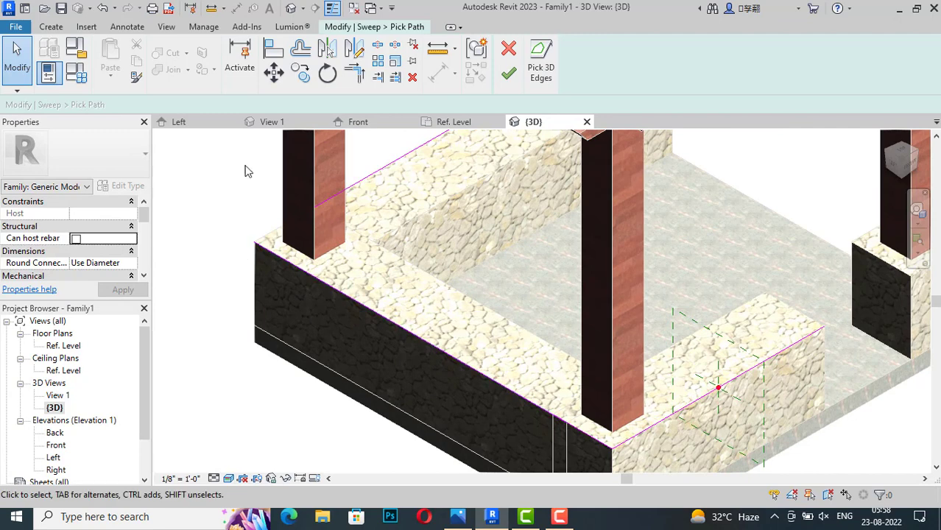
{"action": "left_click", "coordinate": [354, 73]}
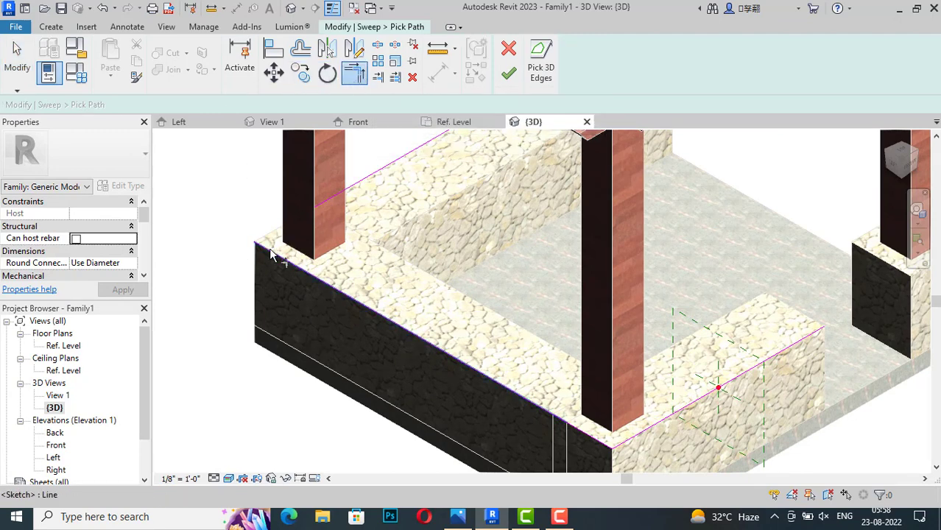
{"action": "left_click", "coordinate": [274, 253]}
{"action": "left_click", "coordinate": [355, 196]}
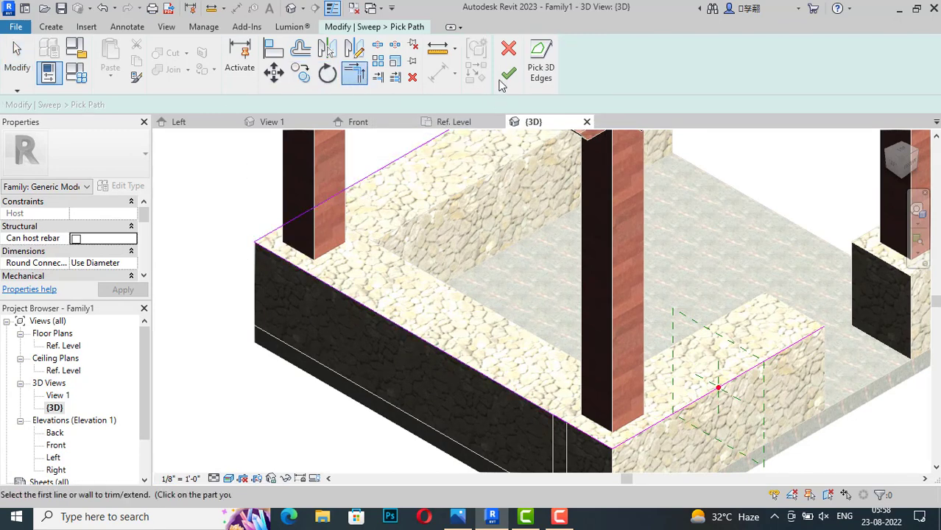
{"action": "left_click", "coordinate": [508, 73]}
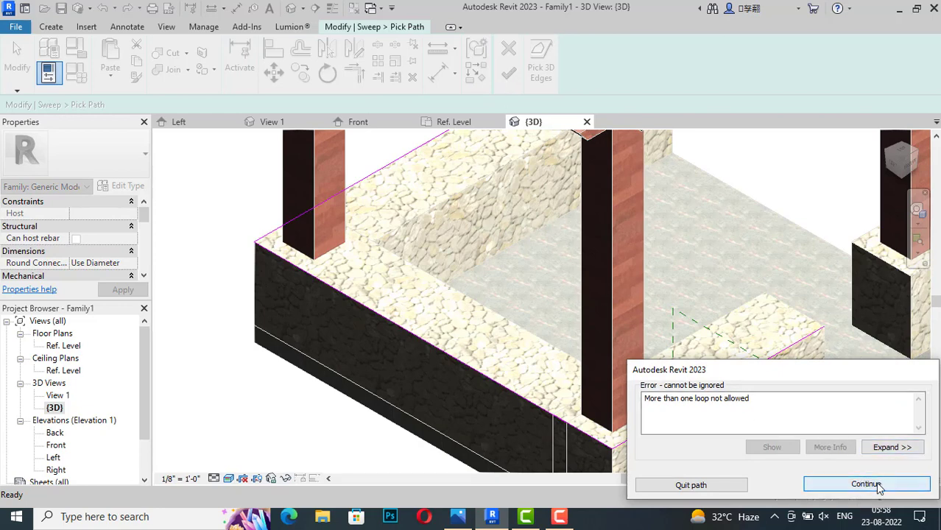
{"action": "left_click", "coordinate": [883, 483]}
Step: Trim the two path lines to meet at the corner and finish the sweep path
{"action": "scroll", "coordinate": [360, 285], "scroll_direction": "down", "scroll_amount": 3}
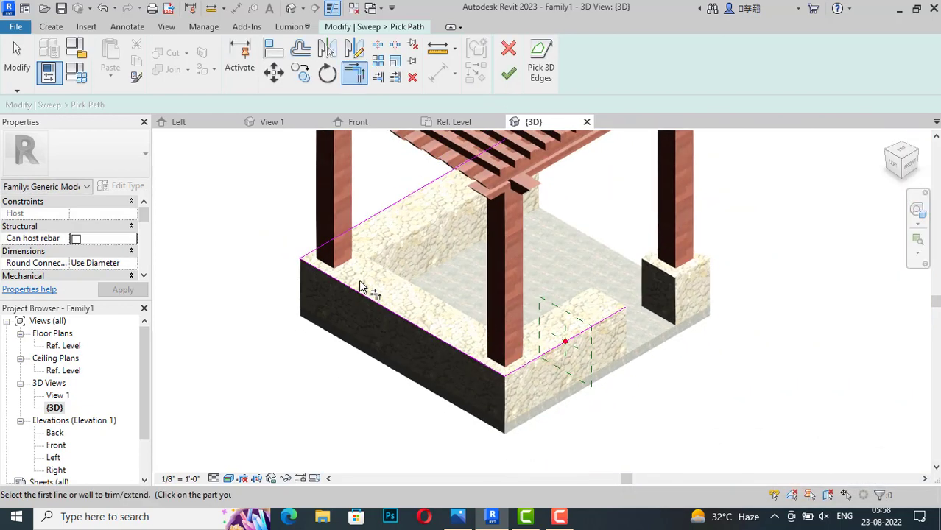
{"action": "left_click", "coordinate": [895, 178]}
{"action": "mouse_move", "coordinate": [185, 204]}
{"action": "middle_mouse_down", "text": "shift"}
{"action": "mouse_move", "coordinate": [847, 190]}
{"action": "mouse_move", "coordinate": [663, 294]}
{"action": "middle_mouse_up", "text": "shift"}
{"action": "key", "text": "Escape"}
{"action": "scroll", "coordinate": [489, 381], "scroll_direction": "up", "scroll_amount": 5}
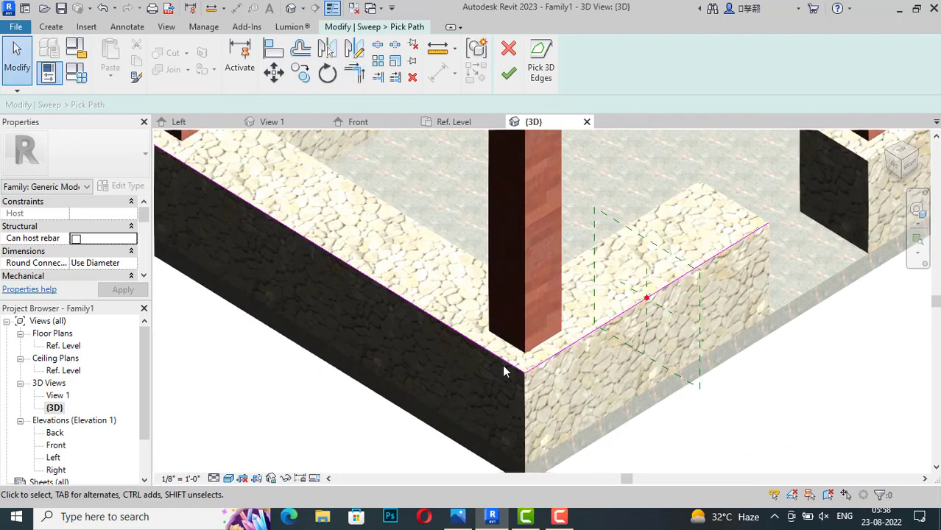
{"action": "left_click", "coordinate": [505, 368]}
{"action": "key", "text": "Escape"}
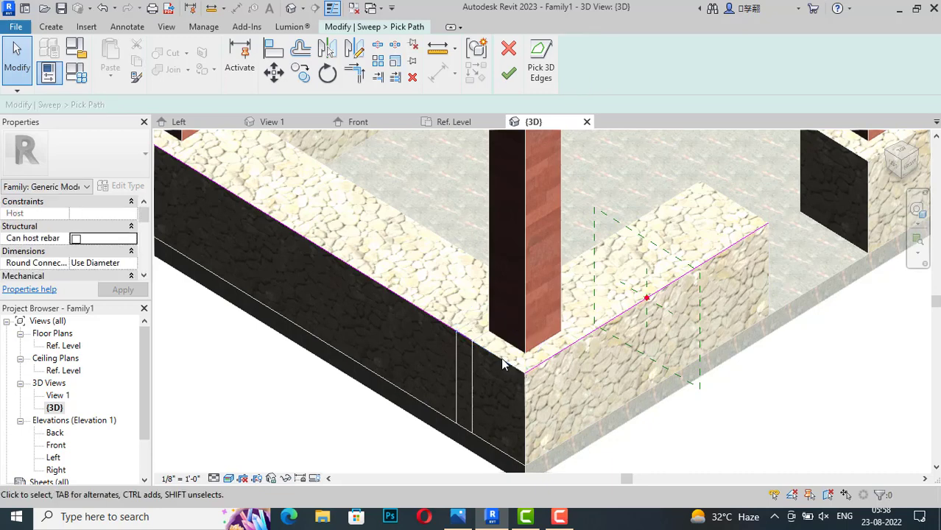
{"action": "left_click", "coordinate": [354, 74]}
{"action": "left_click", "coordinate": [553, 356]}
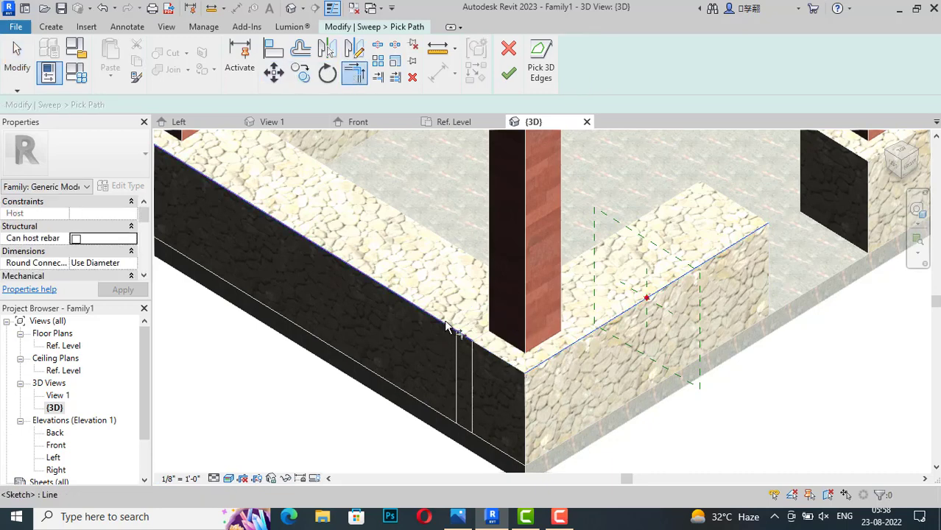
{"action": "left_click", "coordinate": [447, 327]}
{"action": "left_click", "coordinate": [509, 73]}
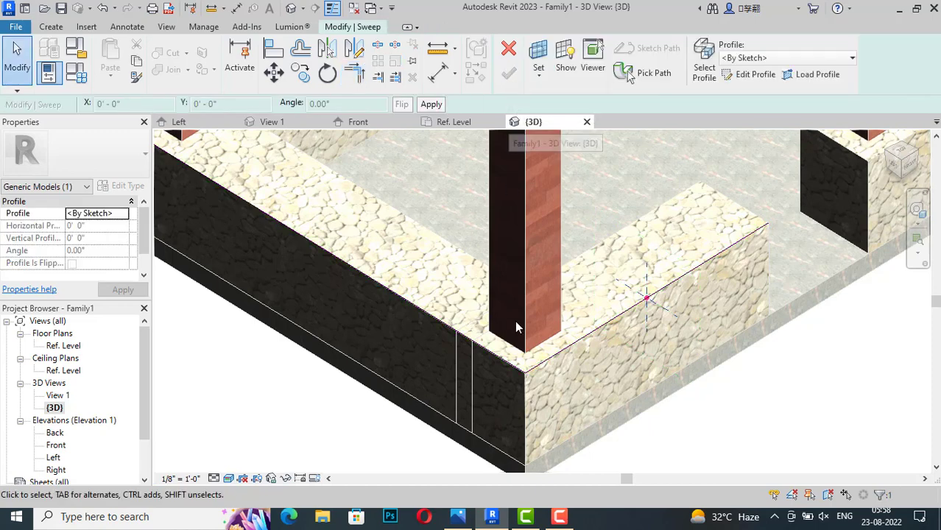
Step: From the Right view, draw a thin rectangle profile, about 1'-4" wide, at the wall top
{"action": "scroll", "coordinate": [515, 320], "scroll_direction": "down", "scroll_amount": 3}
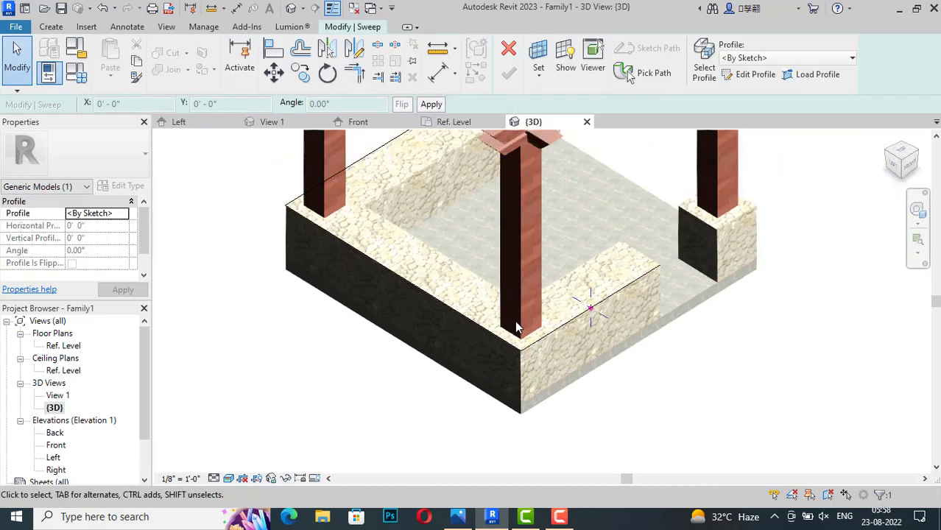
{"action": "left_click", "coordinate": [744, 75]}
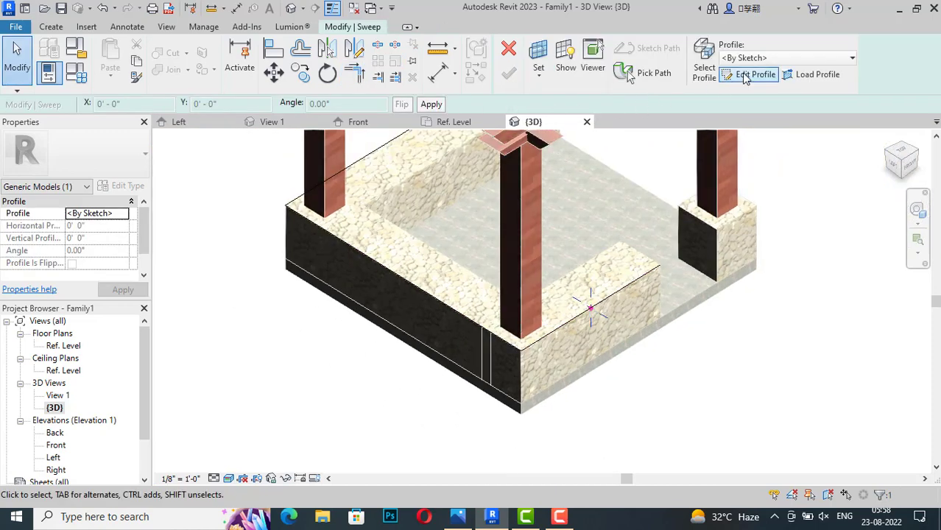
{"action": "left_click", "coordinate": [913, 171]}
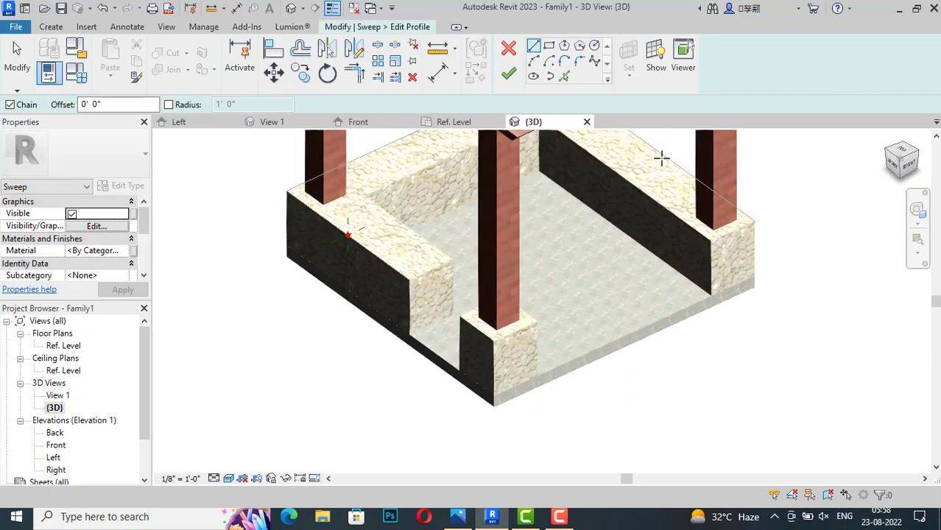
{"action": "scroll", "coordinate": [445, 243], "scroll_direction": "up", "scroll_amount": 2}
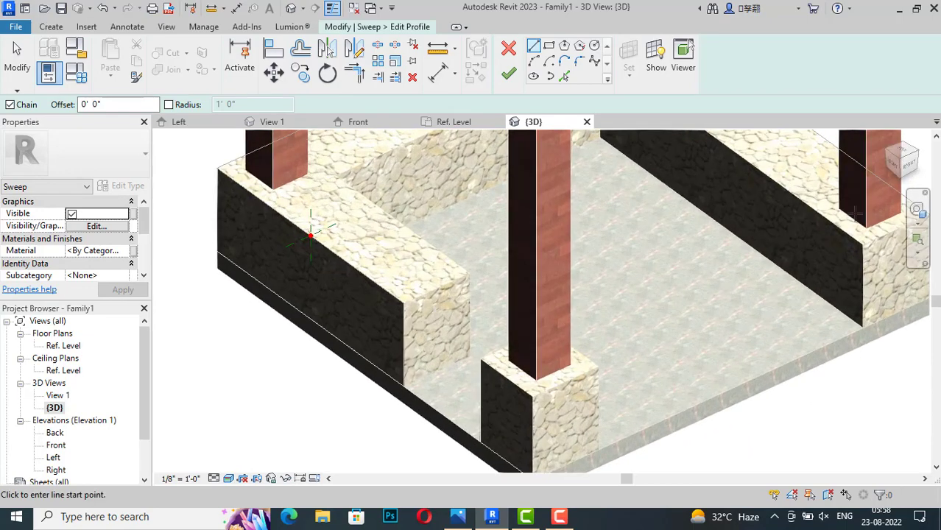
{"action": "left_click", "coordinate": [912, 168]}
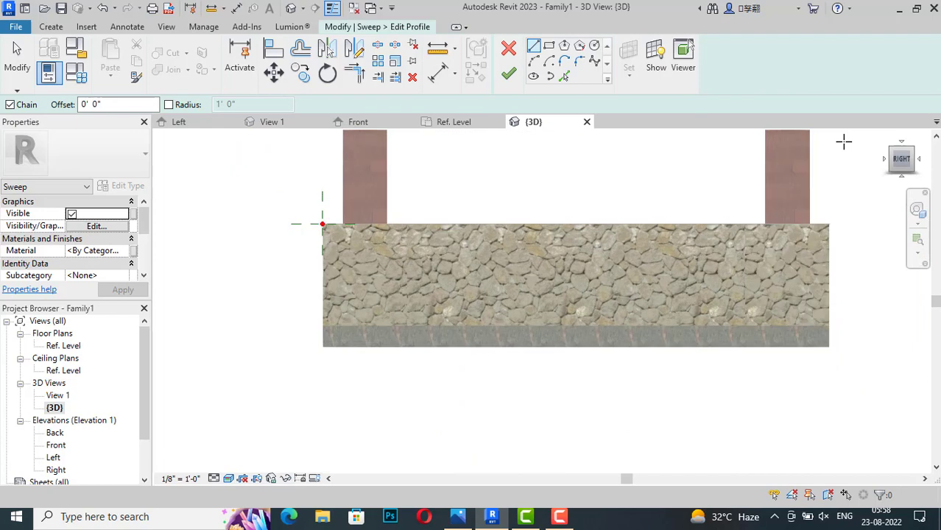
{"action": "scroll", "coordinate": [361, 190], "scroll_direction": "up", "scroll_amount": 2}
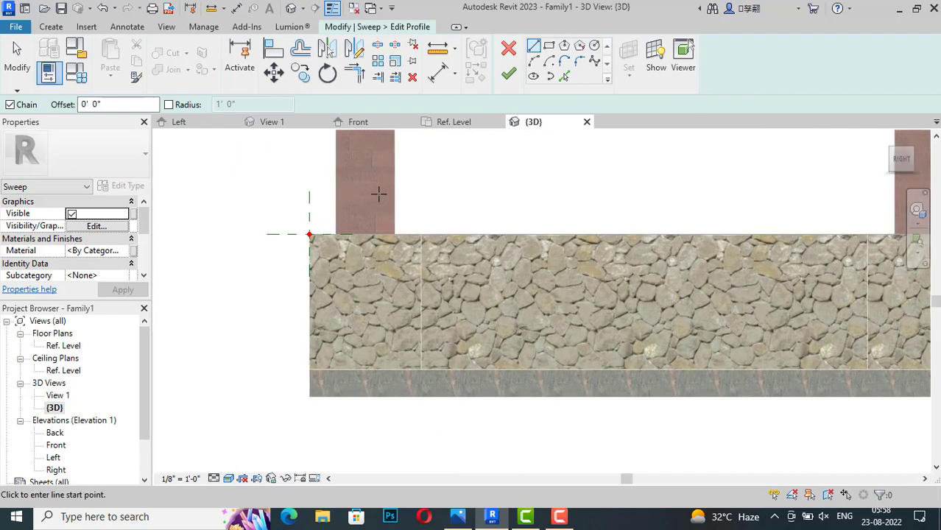
{"action": "left_click", "coordinate": [548, 46]}
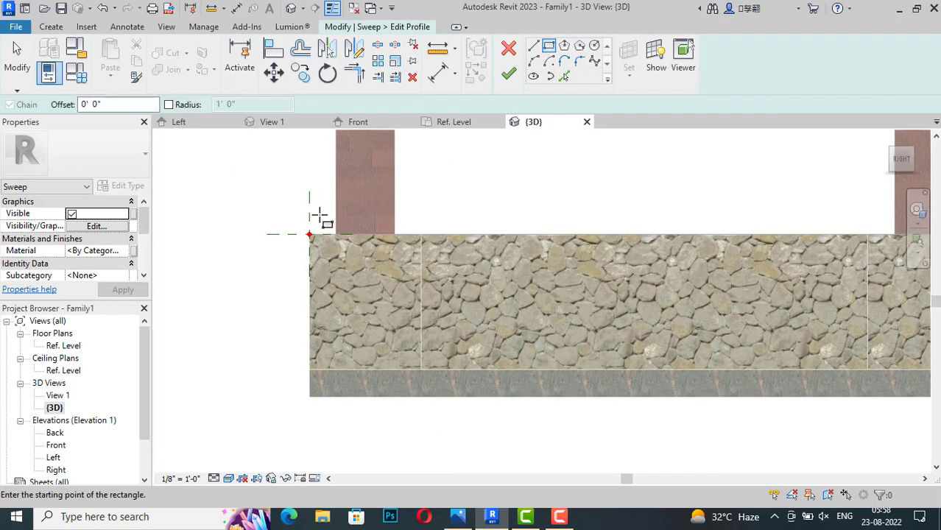
{"action": "scroll", "coordinate": [315, 214], "scroll_direction": "up", "scroll_amount": 2}
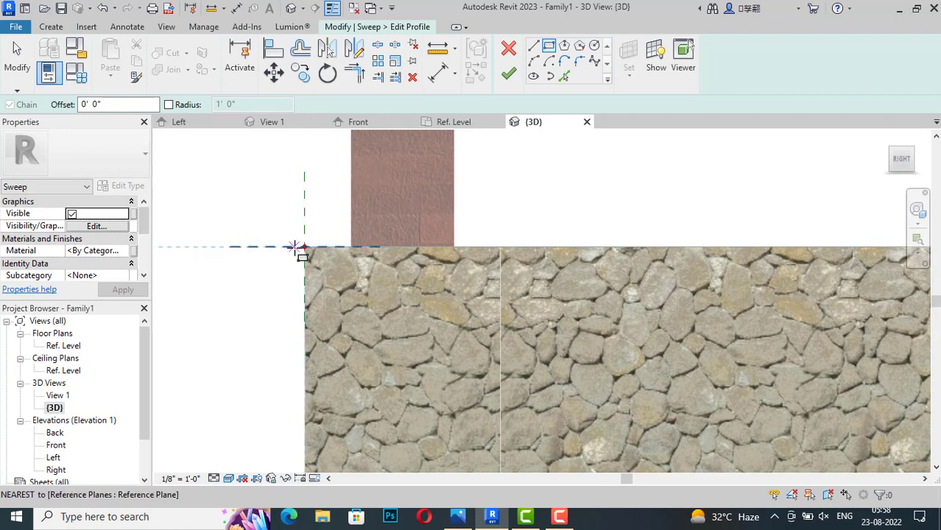
{"action": "left_click", "coordinate": [303, 246]}
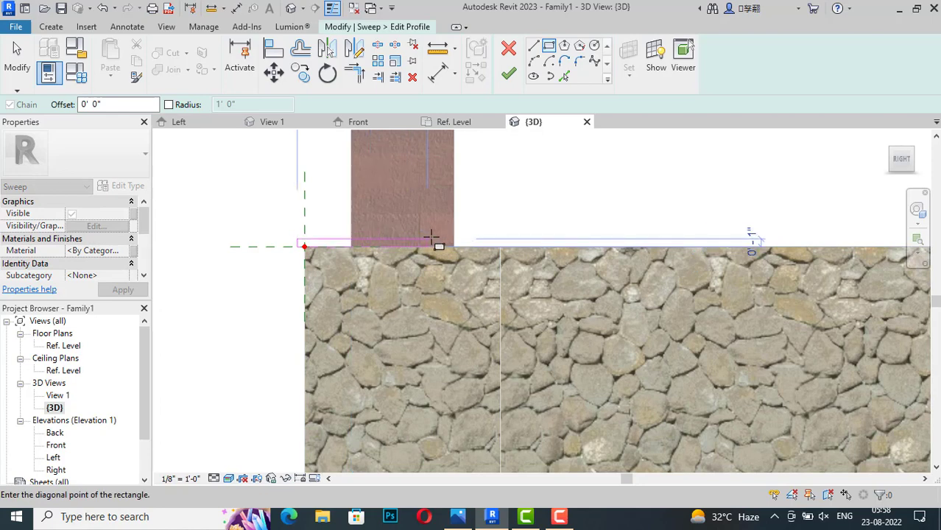
{"action": "left_click", "coordinate": [430, 237]}
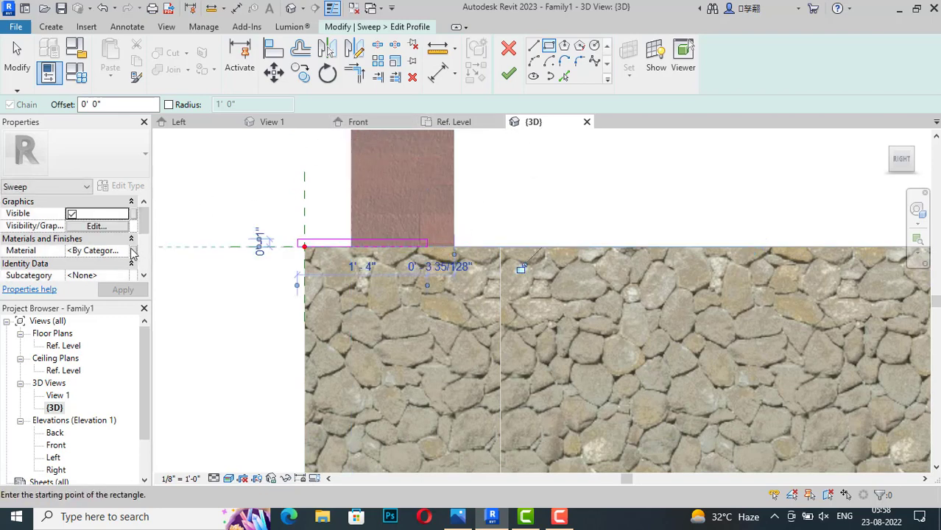
Step: Give the sweep a new material using a veined marble appearance from the Masonry library
{"action": "left_click", "coordinate": [117, 251]}
{"action": "left_click", "coordinate": [132, 251]}
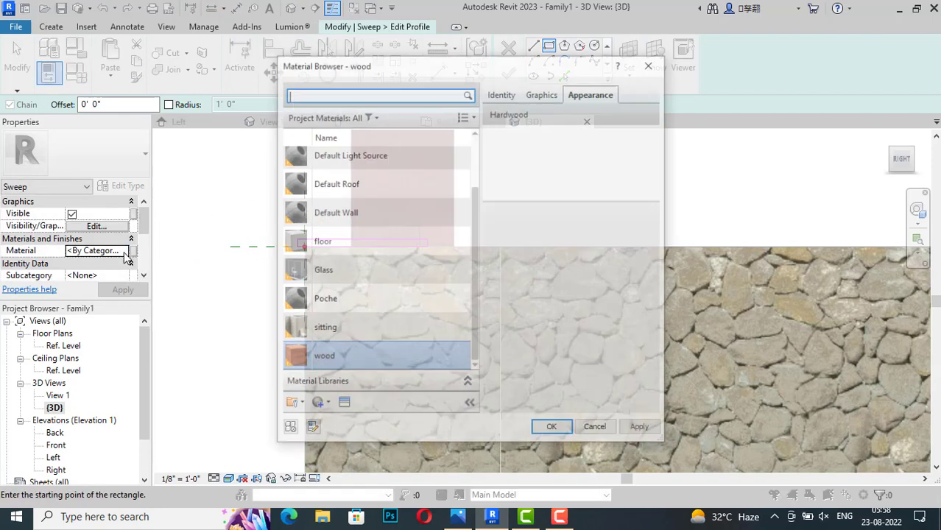
{"action": "left_click", "coordinate": [318, 404]}
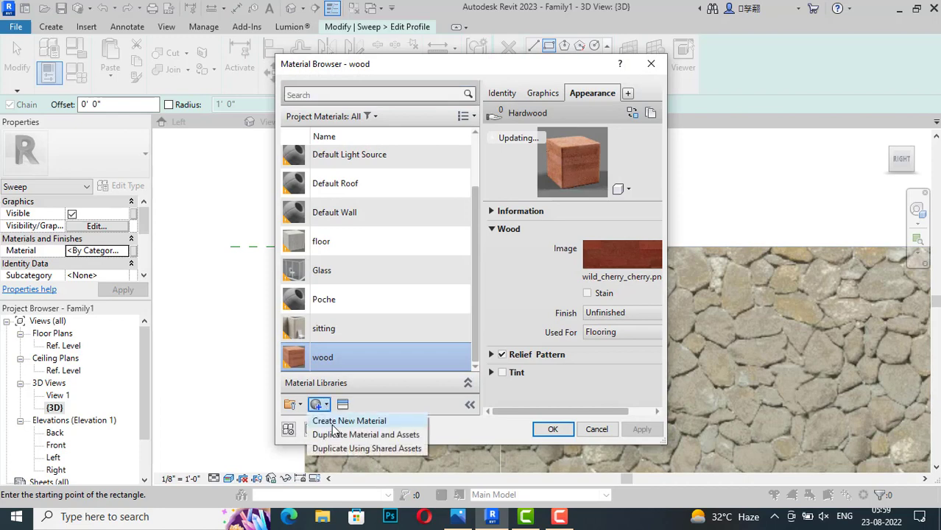
{"action": "left_click", "coordinate": [340, 419]}
{"action": "left_click", "coordinate": [342, 406]}
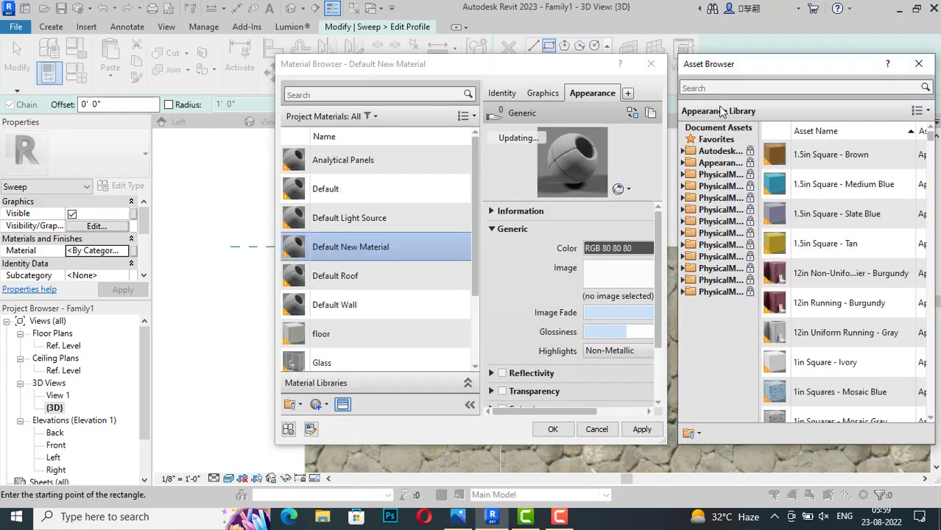
{"action": "left_click", "coordinate": [737, 86]}
{"action": "type", "text": "mar"}
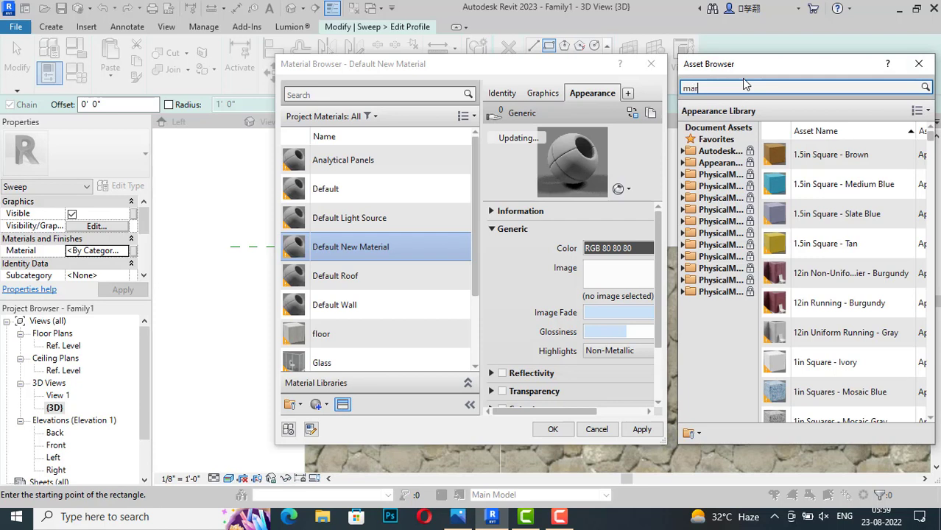
{"action": "type", "text": "ble"}
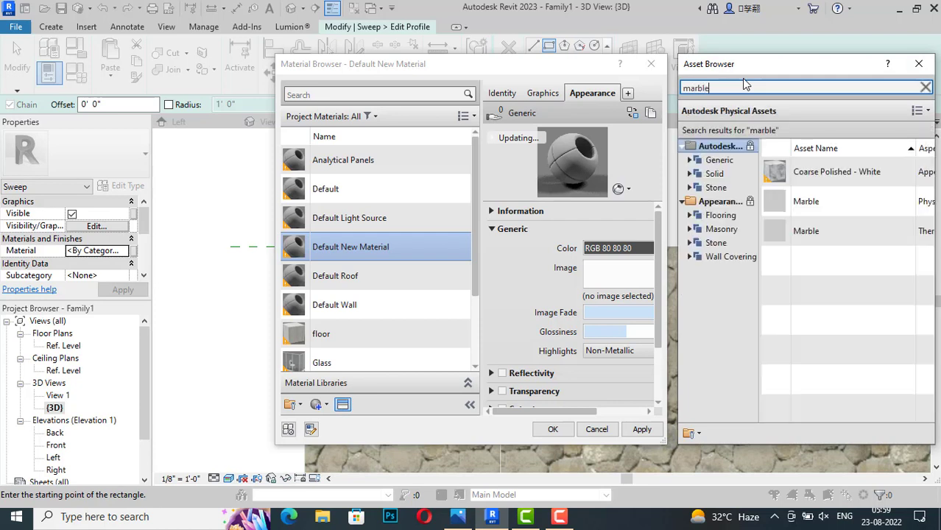
{"action": "left_click", "coordinate": [727, 234]}
{"action": "mouse_move", "coordinate": [853, 202]}
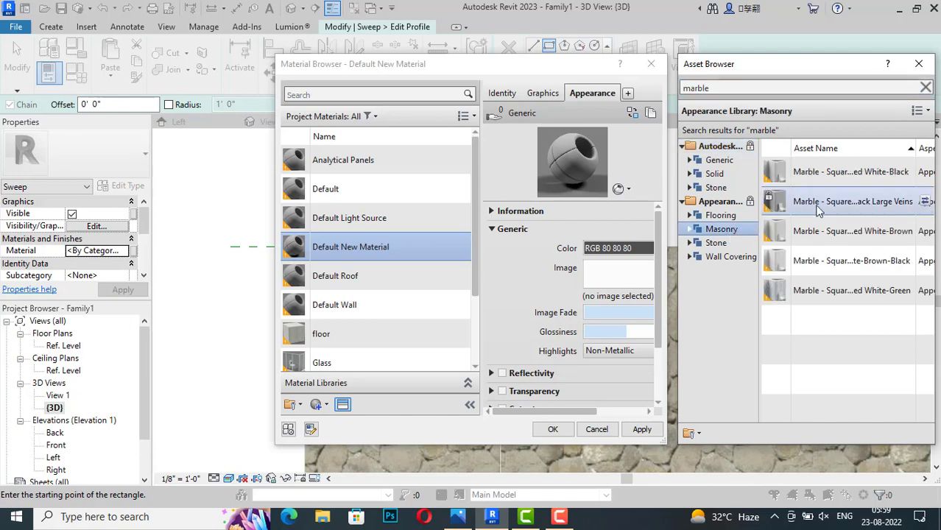
{"action": "double_click", "coordinate": [816, 206]}
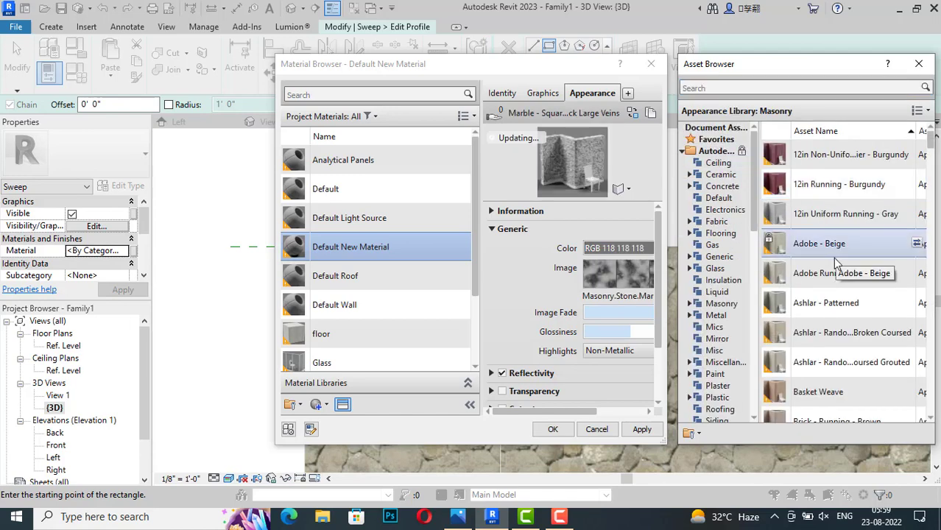
{"action": "left_click", "coordinate": [921, 64]}
{"action": "left_click", "coordinate": [642, 430]}
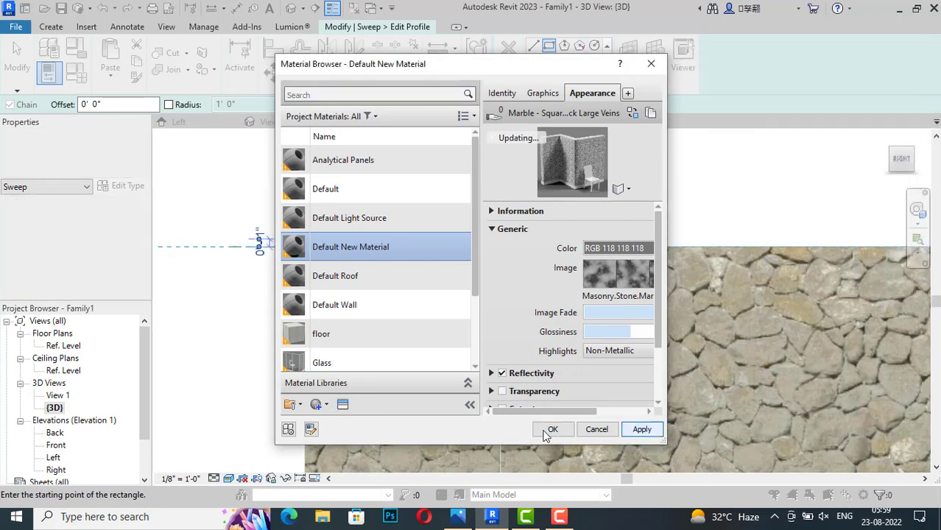
{"action": "left_click", "coordinate": [553, 429]}
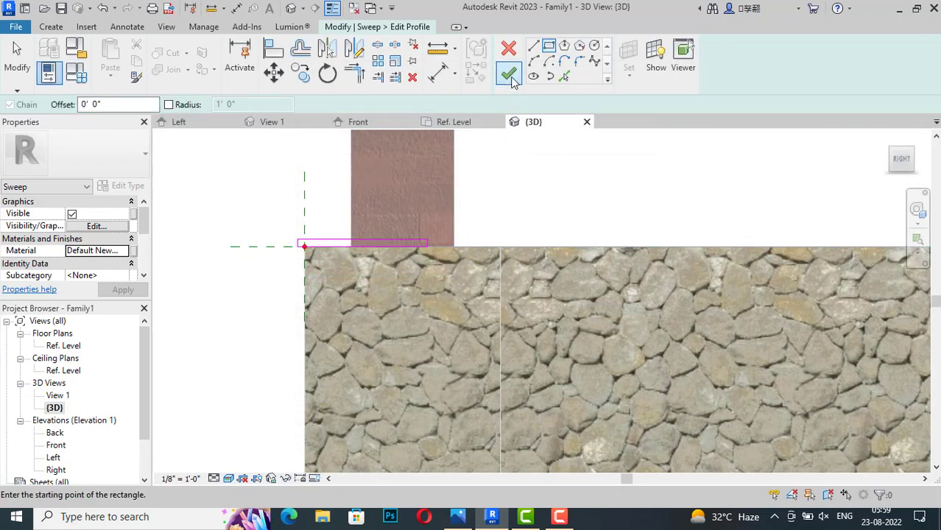
Step: Finish the profile sketch and orbit to see the profile on the wall top
{"action": "left_click", "coordinate": [510, 76]}
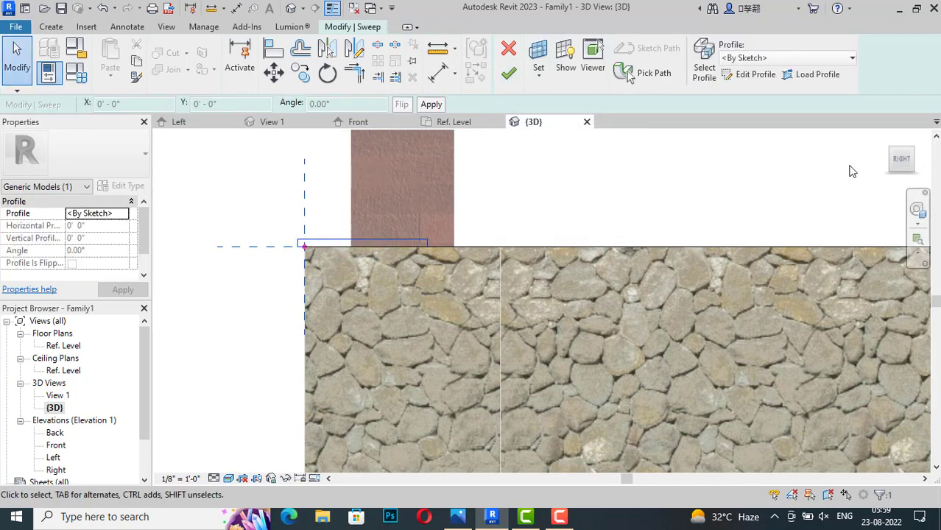
{"action": "left_click_drag", "start_coordinate": [900, 160], "coordinate": [160, 178]}
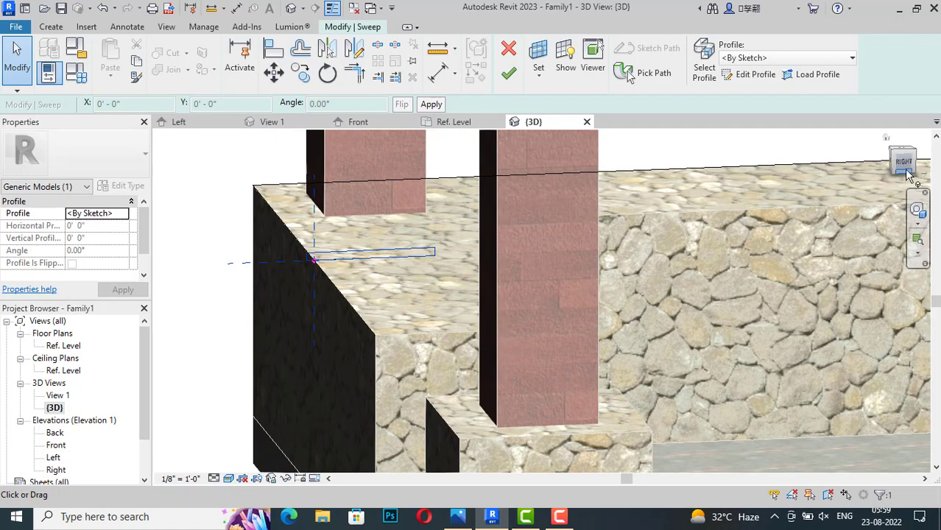
{"action": "left_click_drag", "start_coordinate": [924, 173], "coordinate": [884, 172]}
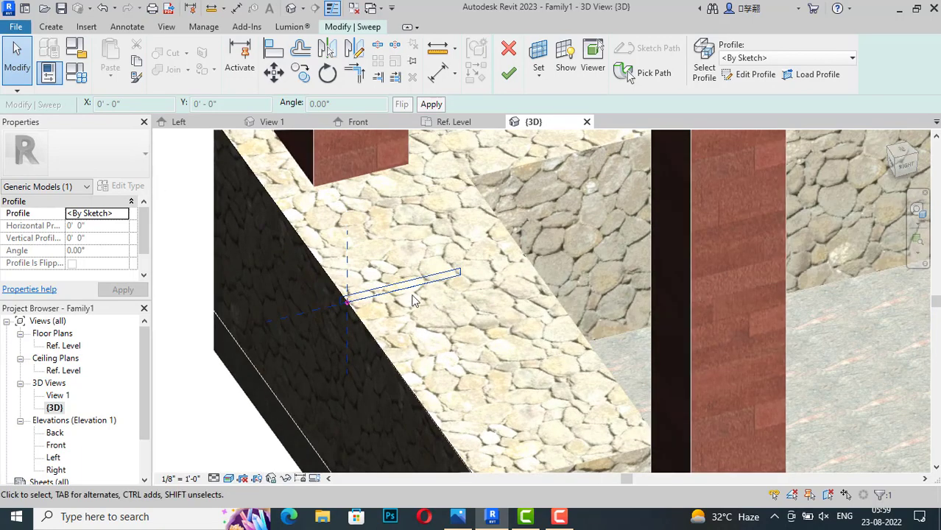
Step: Stretch the profile line across the full wall top and complete the marble coping sweep
{"action": "left_click", "coordinate": [733, 75]}
{"action": "scroll", "coordinate": [458, 278], "scroll_direction": "up", "scroll_amount": 2}
{"action": "left_click", "coordinate": [460, 270]}
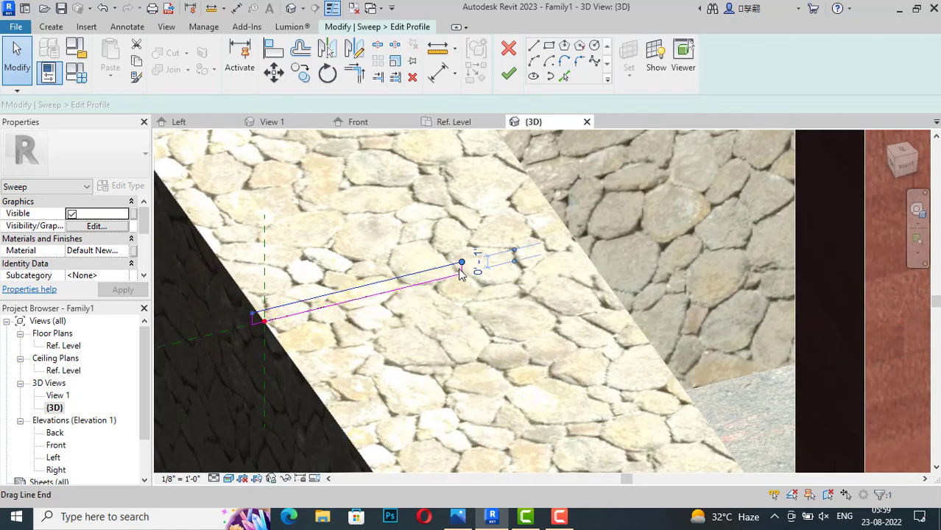
{"action": "key", "text": "Escape"}
{"action": "scroll", "coordinate": [462, 273], "scroll_direction": "up", "scroll_amount": 2}
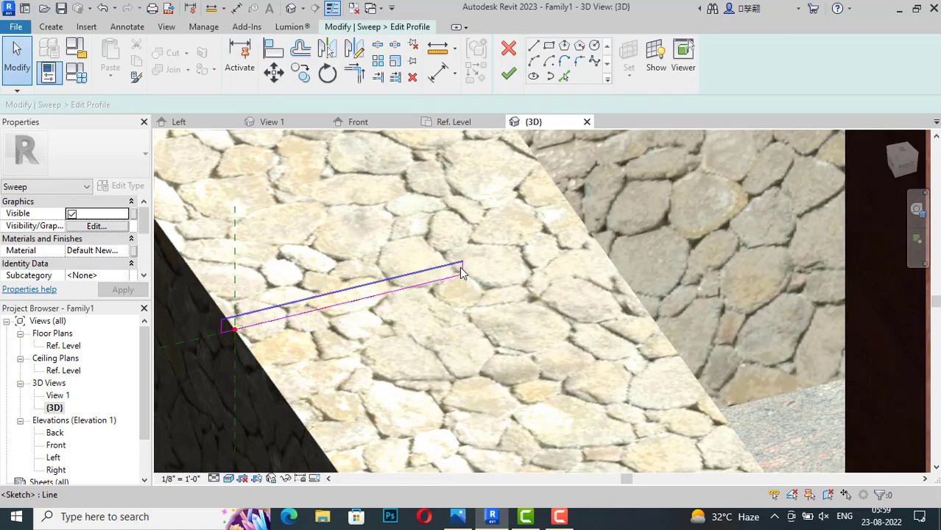
{"action": "left_click", "coordinate": [463, 278]}
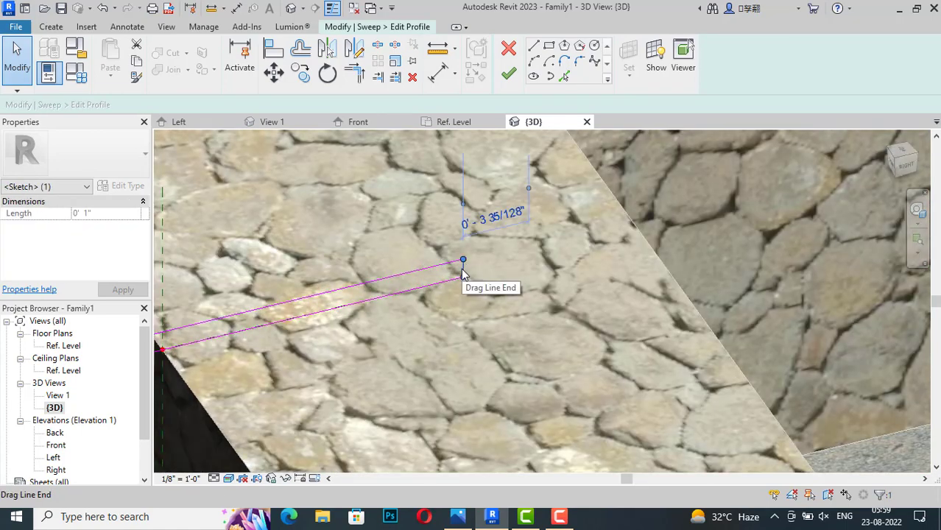
{"action": "scroll", "coordinate": [465, 276], "scroll_direction": "up", "scroll_amount": 2}
{"action": "left_click_drag", "start_coordinate": [462, 279], "coordinate": [780, 227]}
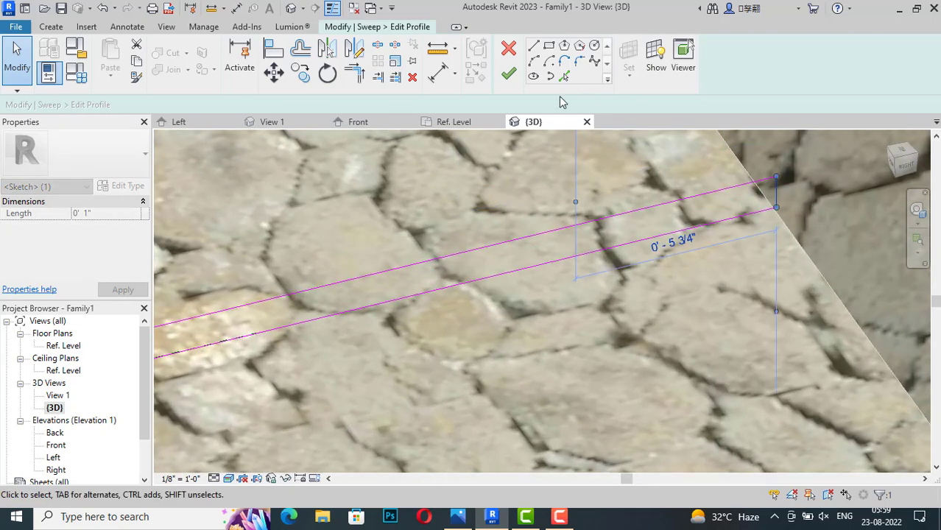
{"action": "left_click", "coordinate": [512, 74]}
{"action": "left_click", "coordinate": [509, 73]}
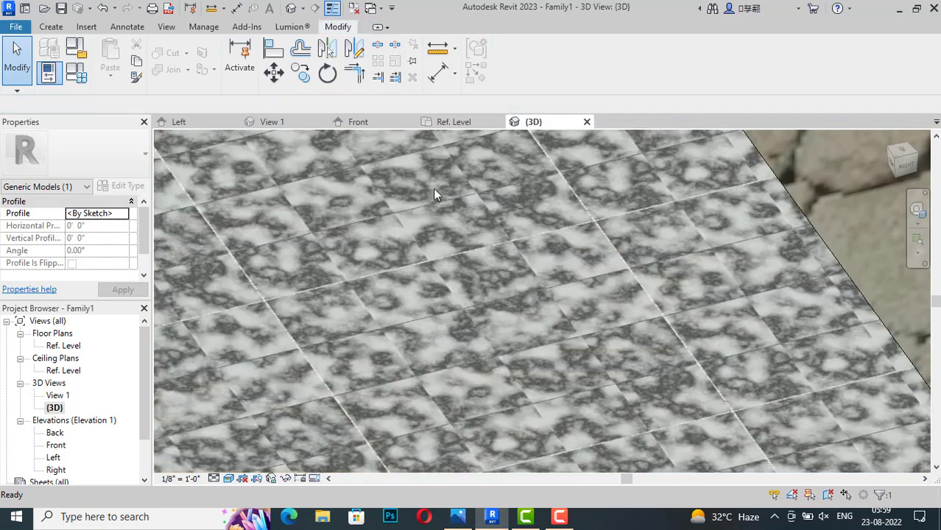
{"action": "scroll", "coordinate": [397, 193], "scroll_direction": "down", "scroll_amount": 3}
{"action": "scroll", "coordinate": [353, 192], "scroll_direction": "down", "scroll_amount": 2}
{"action": "scroll", "coordinate": [335, 210], "scroll_direction": "down", "scroll_amount": 2}
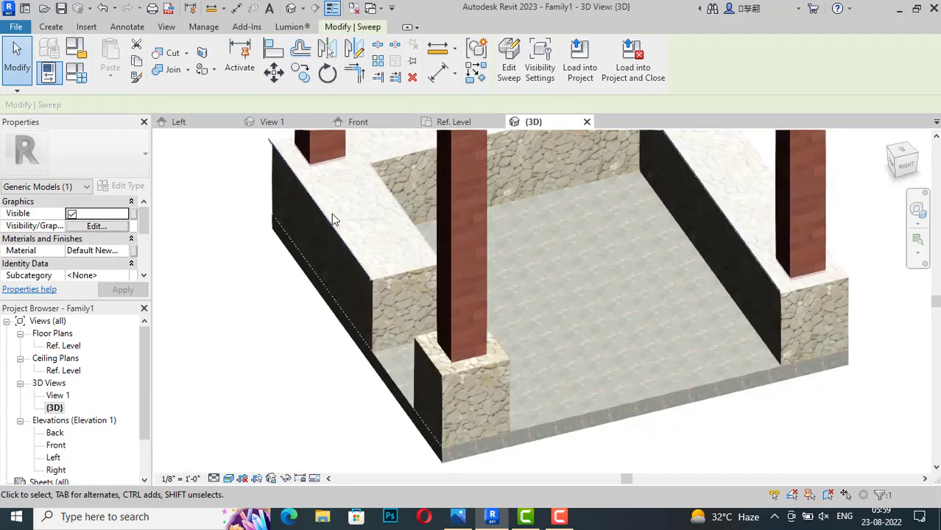
Step: Review the marble-capped pergola from an isometric corner, then open the Ref. Level floor plan
{"action": "left_click", "coordinate": [294, 357]}
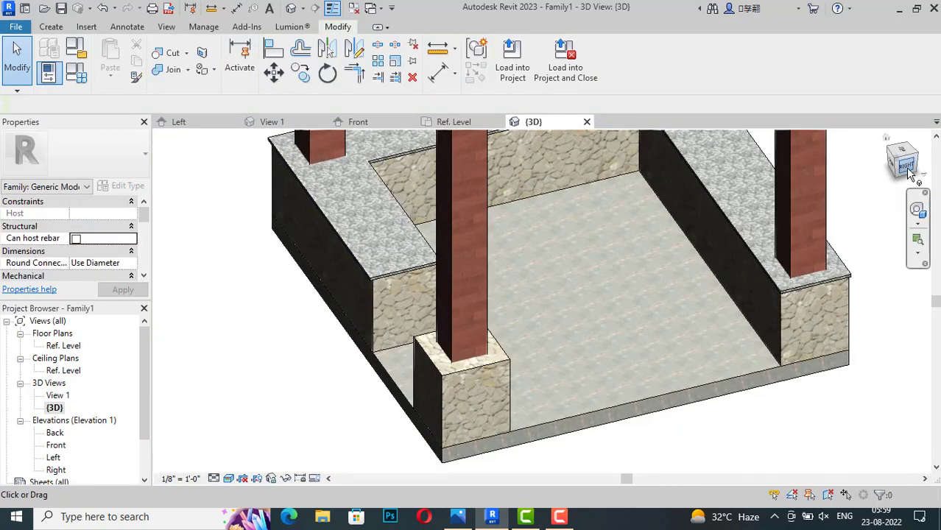
{"action": "left_click_drag", "start_coordinate": [914, 173], "coordinate": [473, 293]}
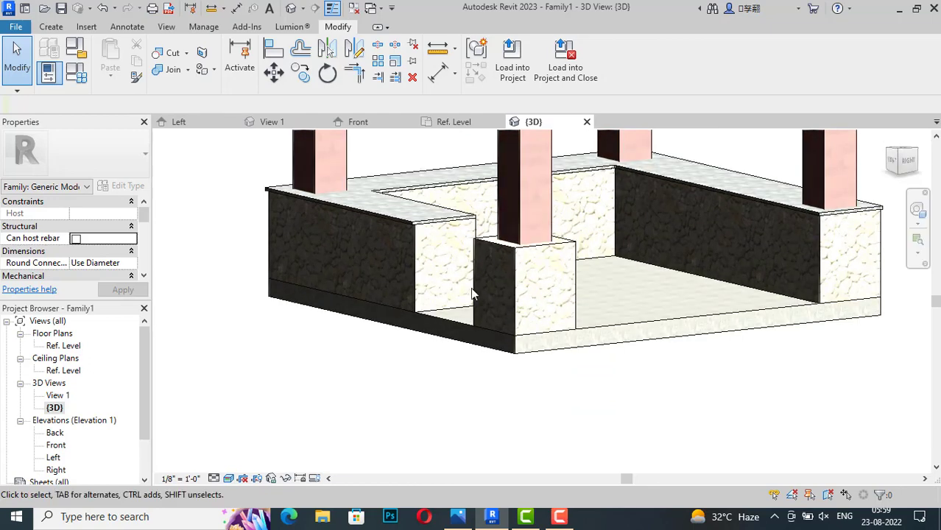
{"action": "left_click", "coordinate": [913, 166]}
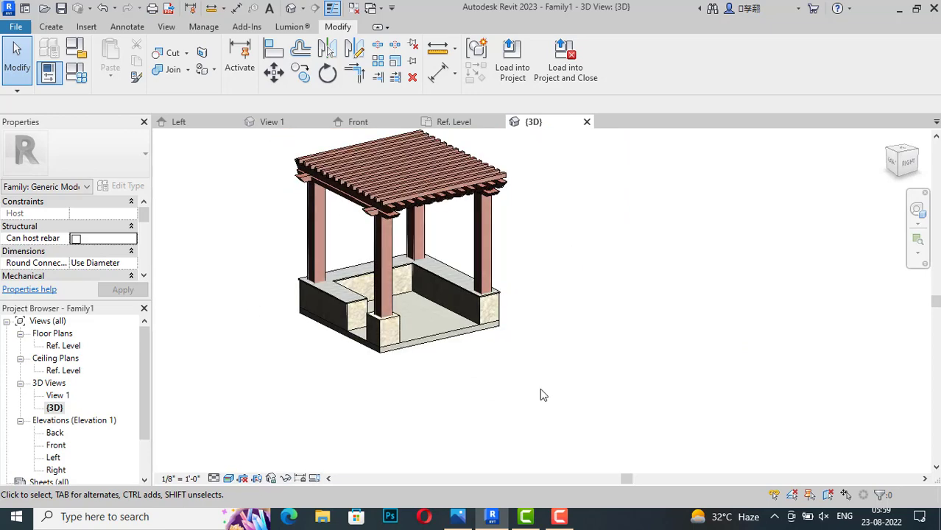
{"action": "double_click", "coordinate": [63, 345]}
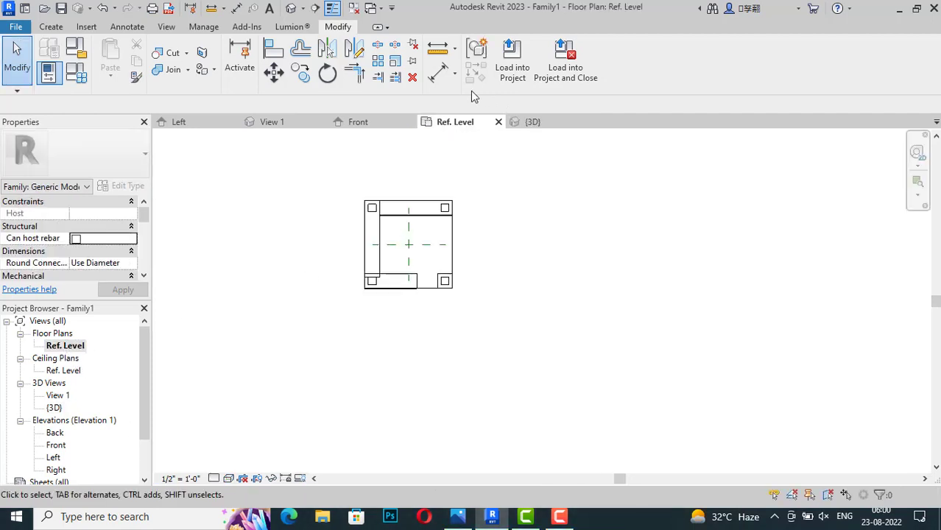
Step: Place a camera eye at the plan's lower left, aimed past the pergola, creating 3D View 1
{"action": "left_click", "coordinate": [303, 8]}
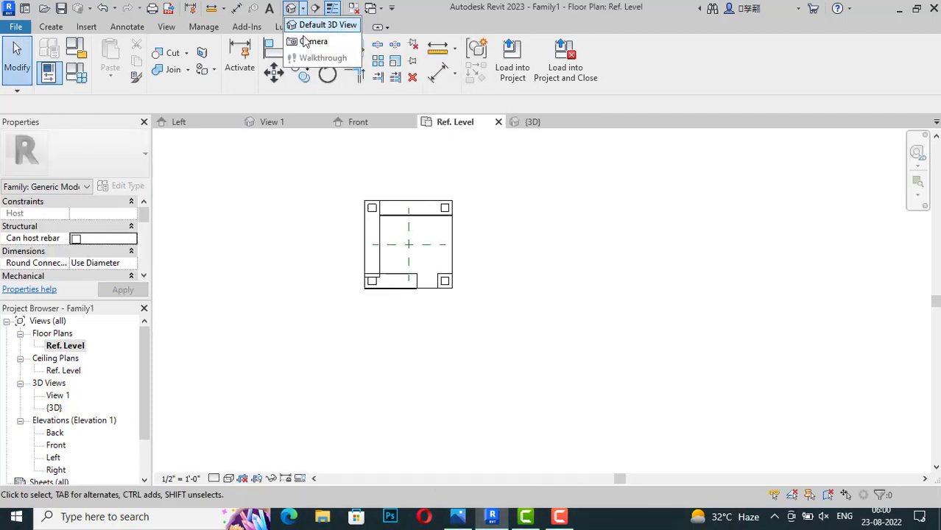
{"action": "left_click", "coordinate": [285, 422]}
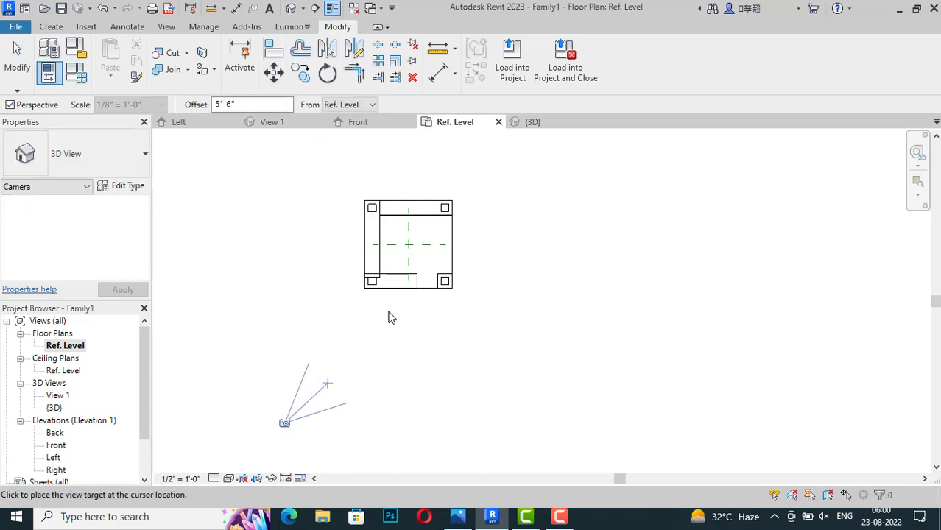
{"action": "left_click", "coordinate": [501, 162]}
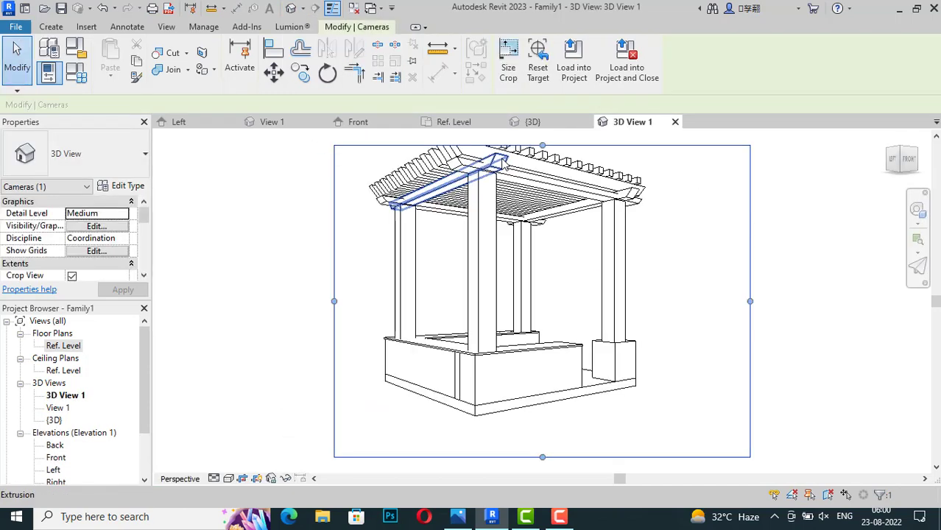
{"action": "key", "text": "Escape"}
{"action": "scroll", "coordinate": [445, 326], "scroll_direction": "down", "scroll_amount": 1}
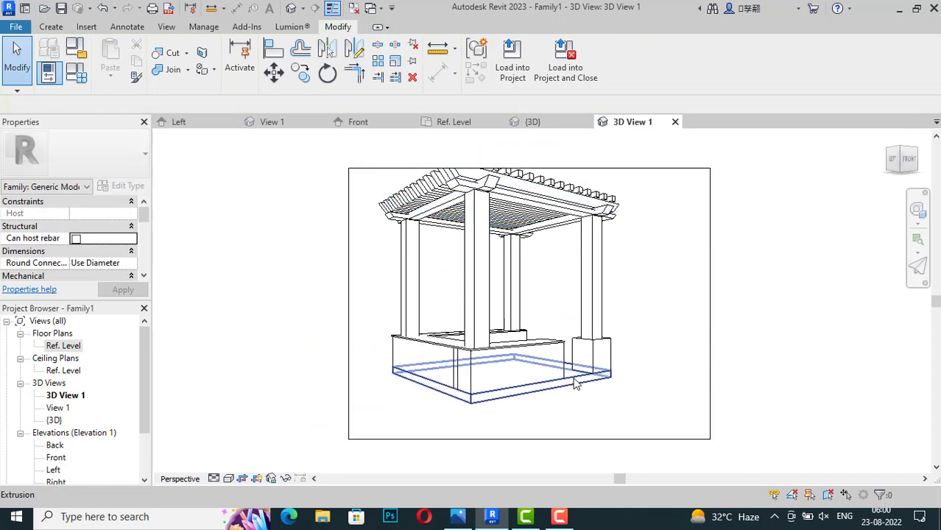
Step: Set 3D View 1 to Realistic style and frame the pergola from the front corner
{"action": "left_click", "coordinate": [228, 479]}
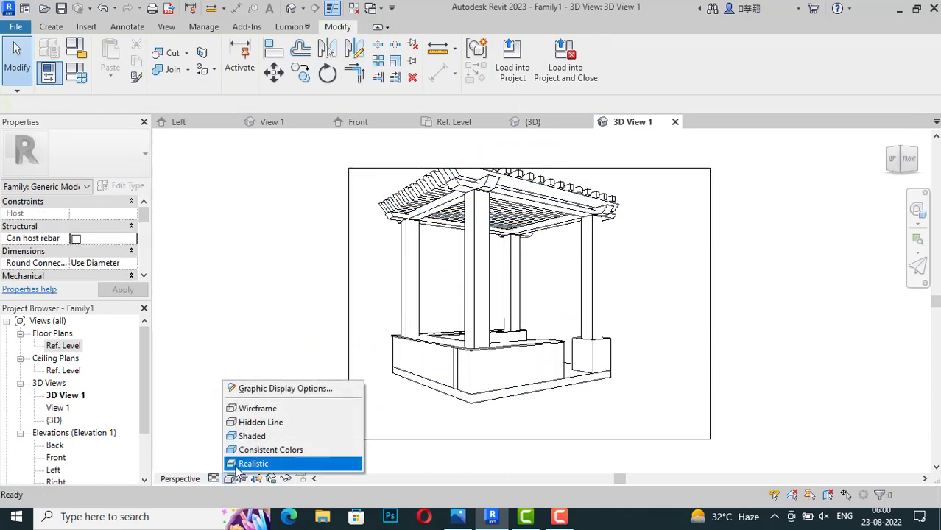
{"action": "left_click", "coordinate": [250, 463]}
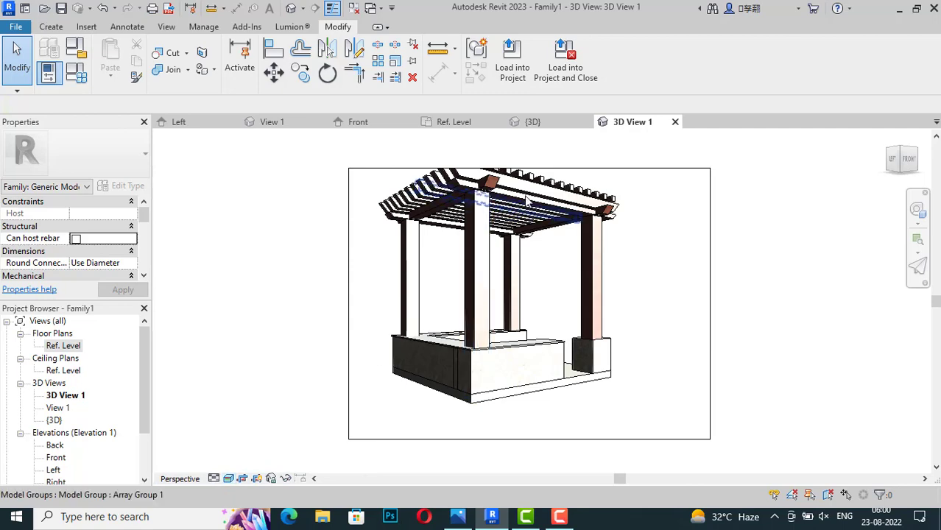
{"action": "scroll", "coordinate": [524, 206], "scroll_direction": "up", "scroll_amount": 2}
{"action": "scroll", "coordinate": [472, 236], "scroll_direction": "down", "scroll_amount": 2}
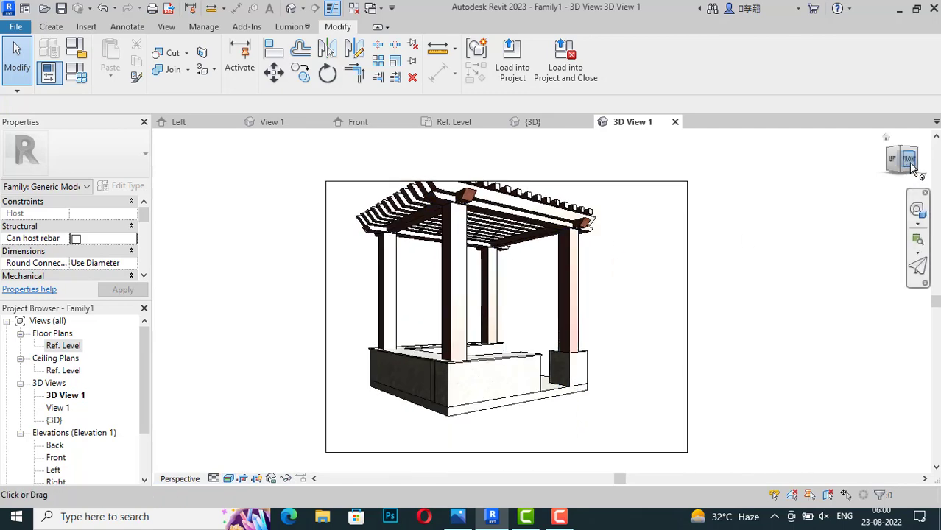
{"action": "left_click_drag", "start_coordinate": [914, 168], "coordinate": [742, 184]}
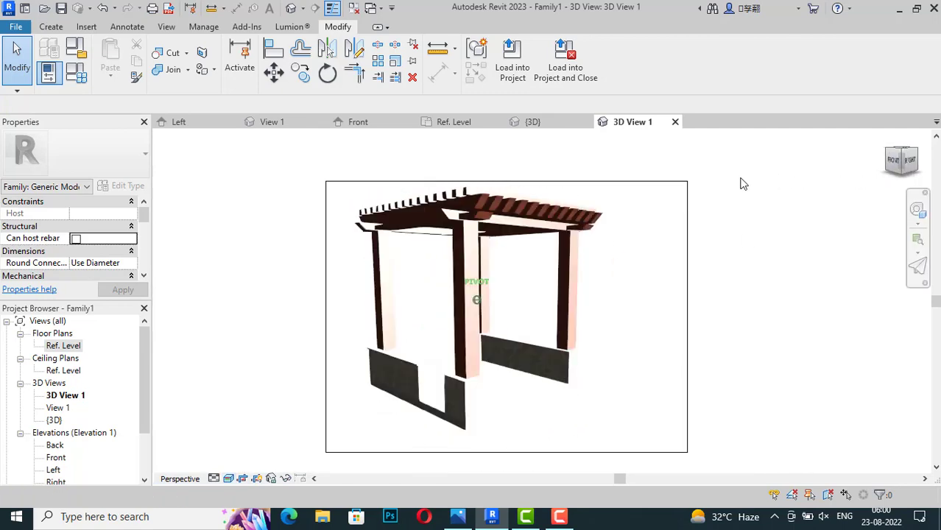
{"action": "mouse_move", "coordinate": [742, 184]}
{"action": "left_mouse_down"}
{"action": "mouse_move", "coordinate": [915, 208]}
{"action": "mouse_move", "coordinate": [172, 208]}
{"action": "mouse_move", "coordinate": [841, 187]}
{"action": "mouse_move", "coordinate": [721, 219]}
{"action": "left_mouse_up"}
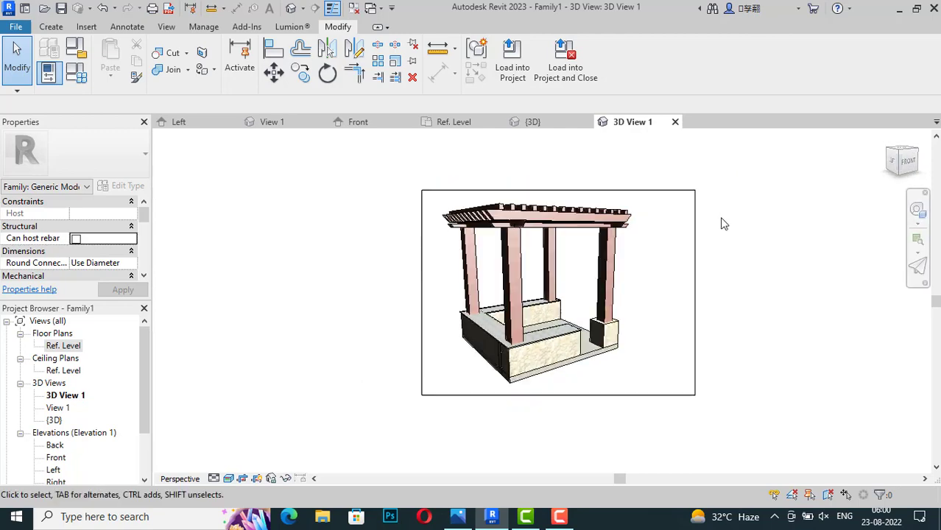
{"action": "scroll", "coordinate": [721, 223], "scroll_direction": "up", "scroll_amount": 2}
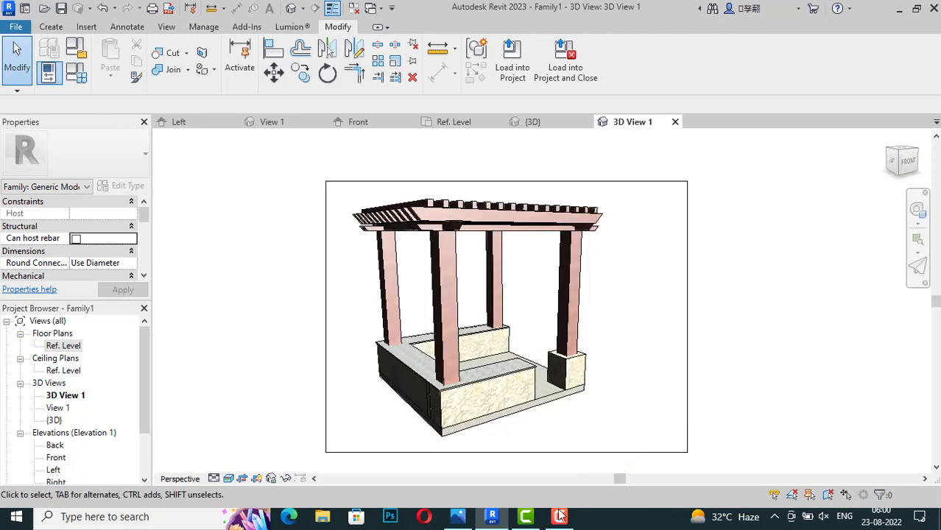
{"action": "left_click", "coordinate": [529, 517]}
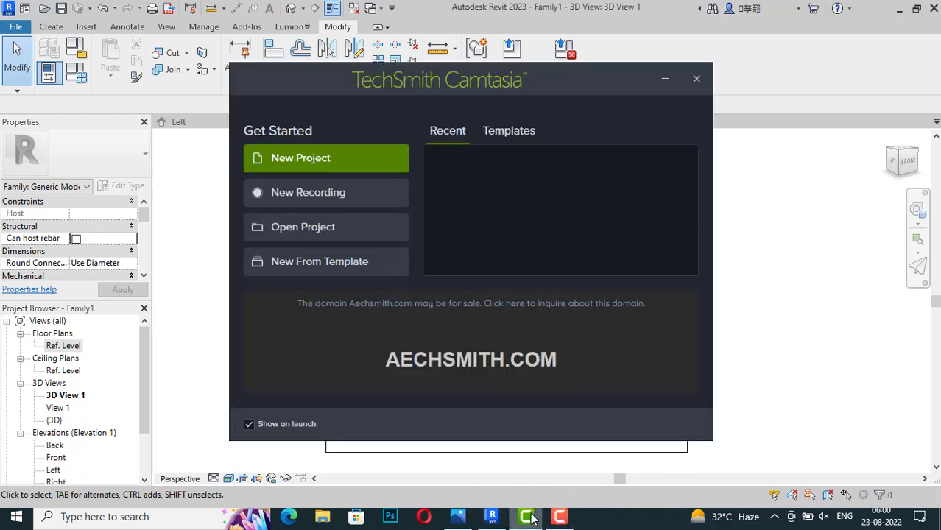
{"action": "left_click", "coordinate": [562, 517]}
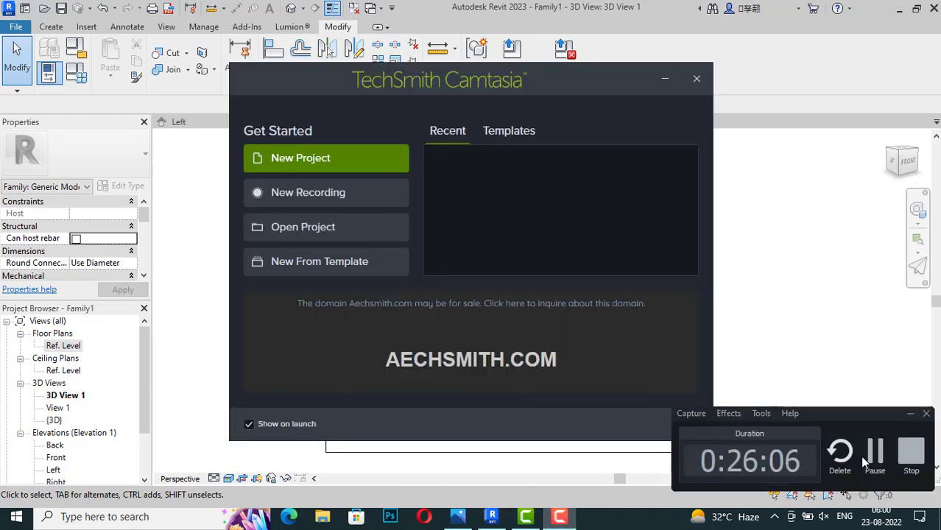